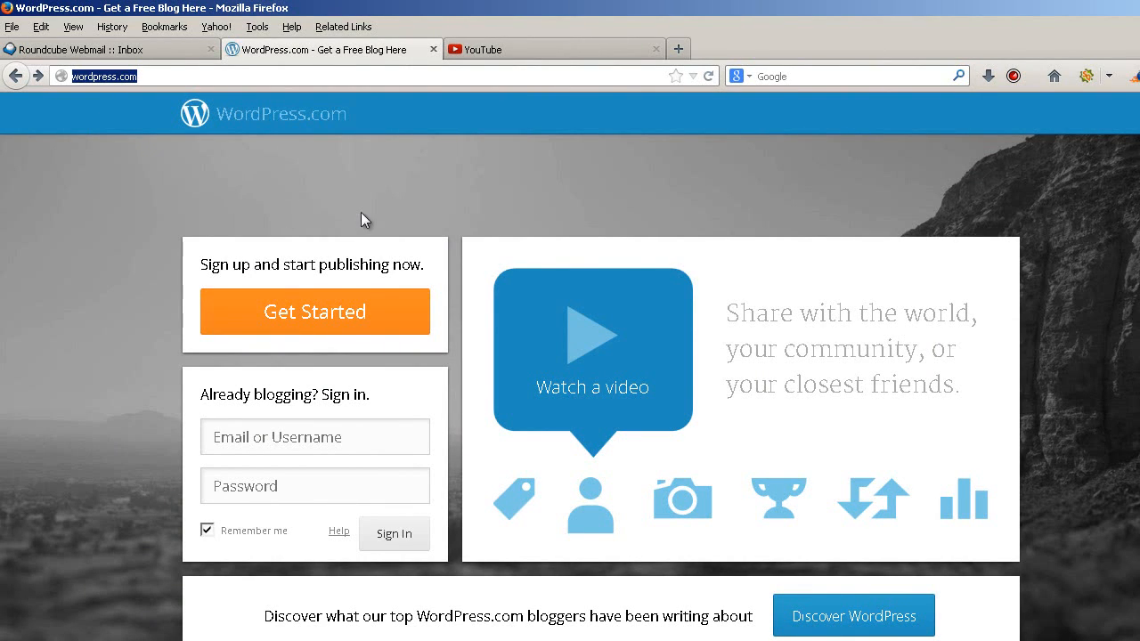
Start a new WordPress.com sign-up, enter the account's e-mail address and make the suggested username end in 60
left_click(327, 318)
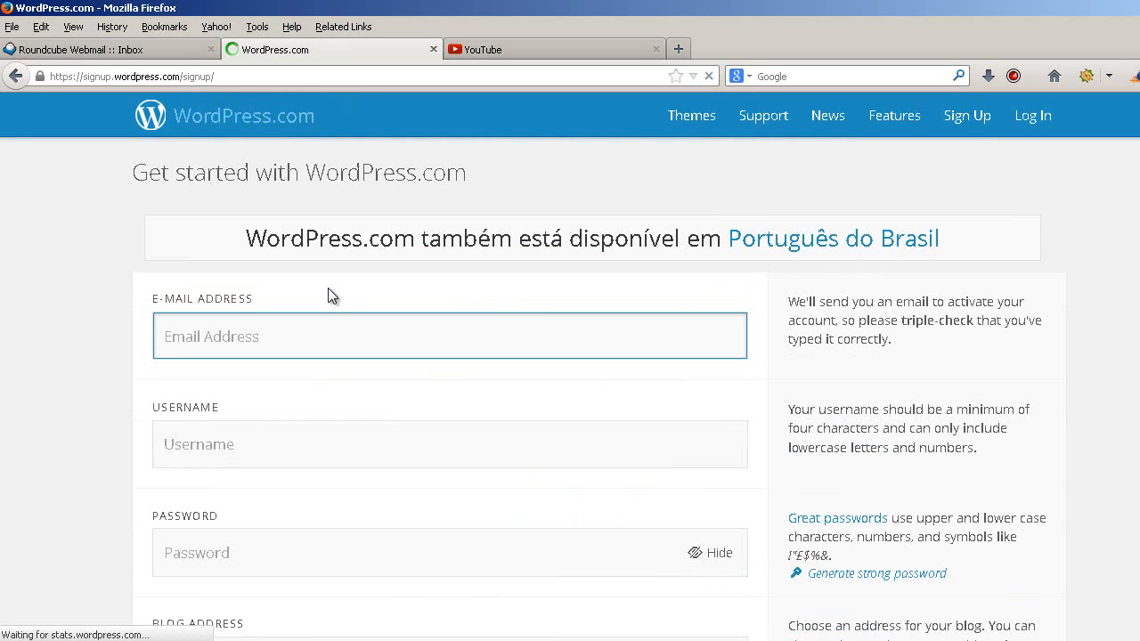
scroll(265, 258, "down", 2)
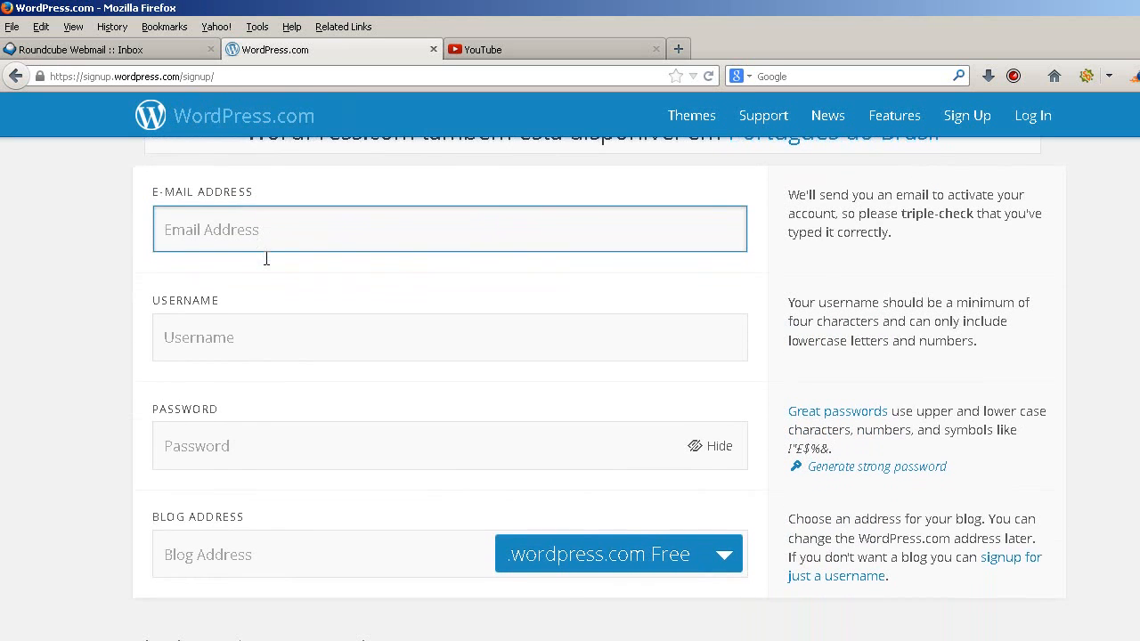
scroll(265, 259, "down", 2)
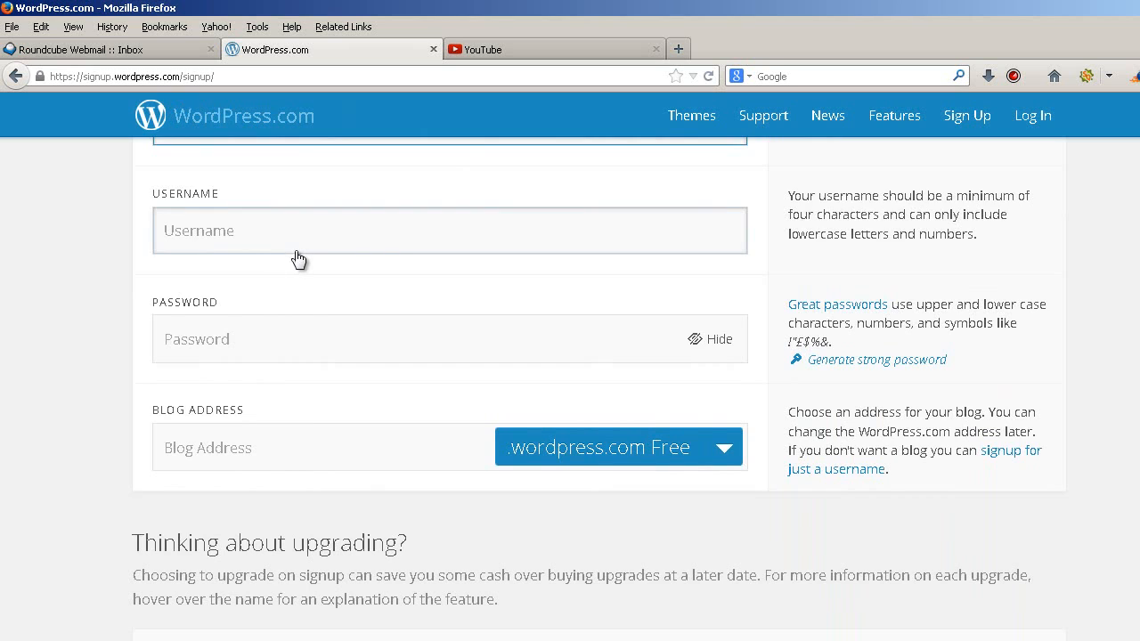
scroll(298, 259, "down", 4)
scroll(299, 260, "up", 6)
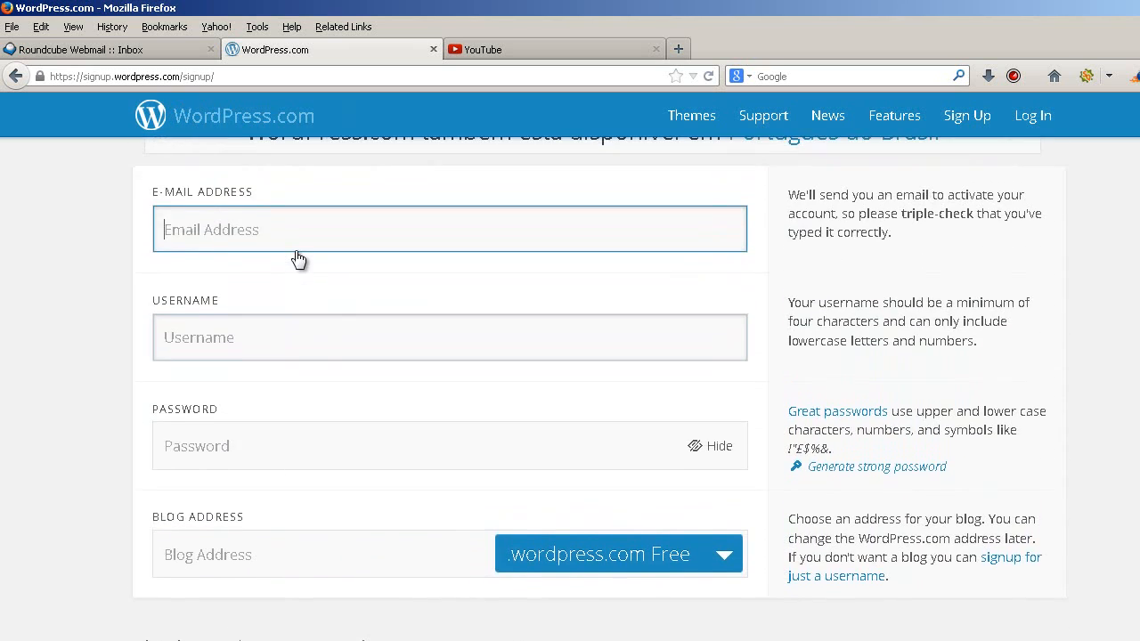
key("ctrl+v")
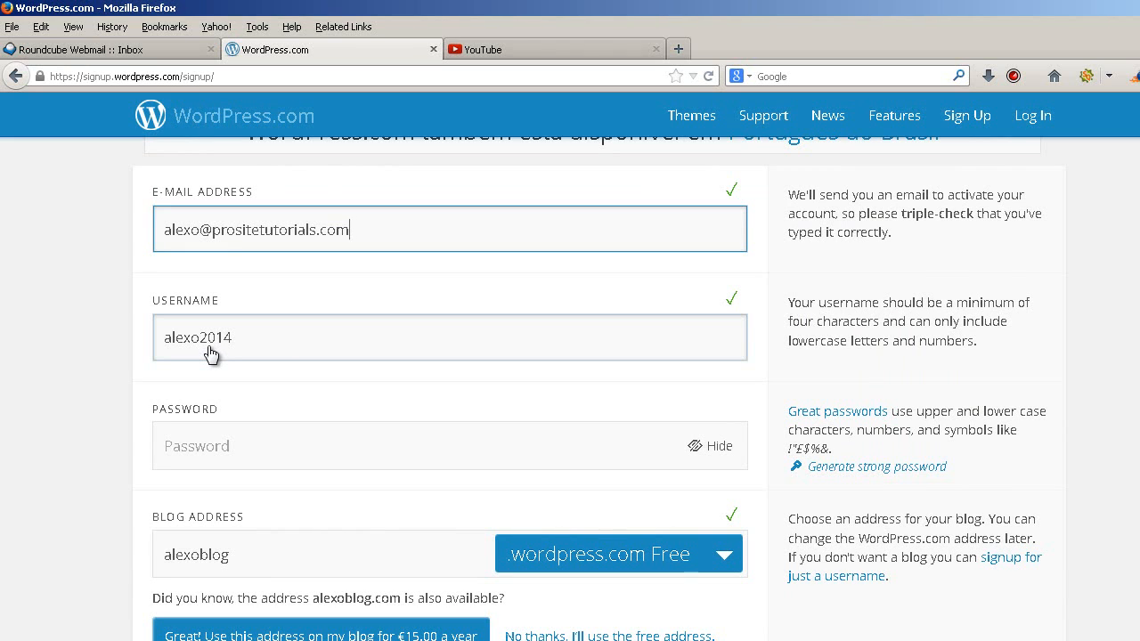
left_click_drag(200, 347, 248, 346)
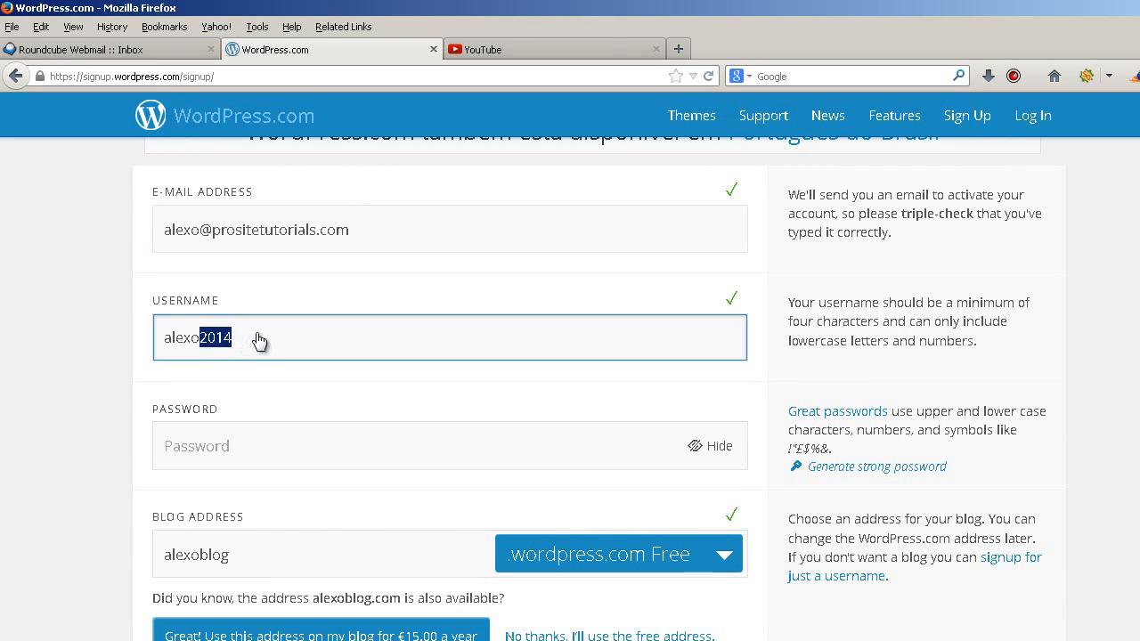
type("6")
Hide the password characters and enter the account password in the sign-up form
left_click(722, 448)
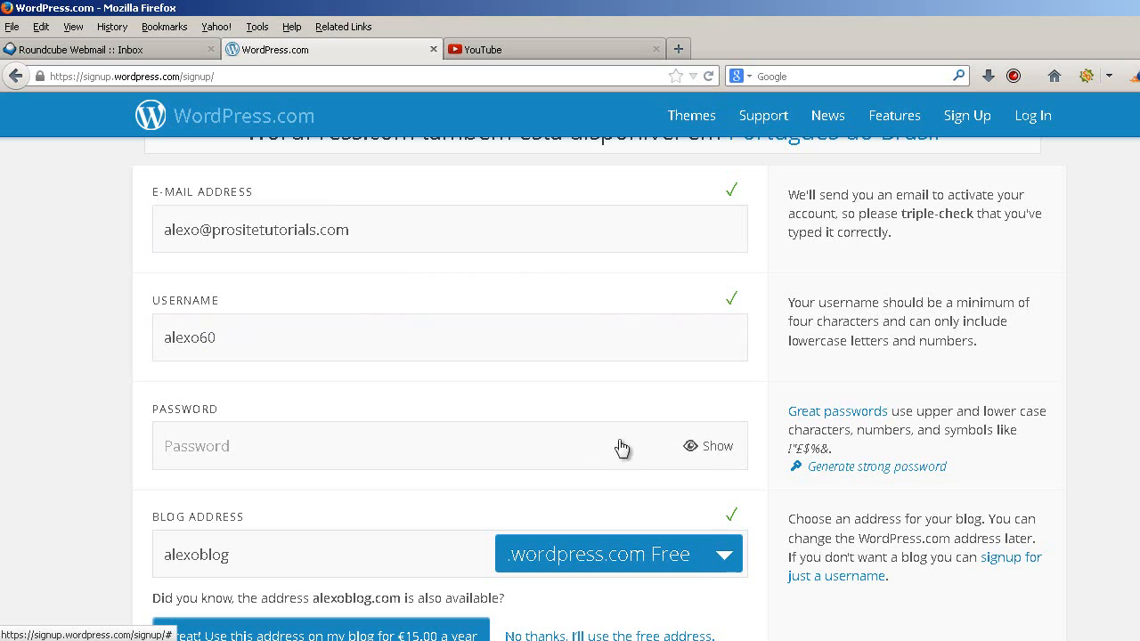
left_click(559, 448)
type("a")
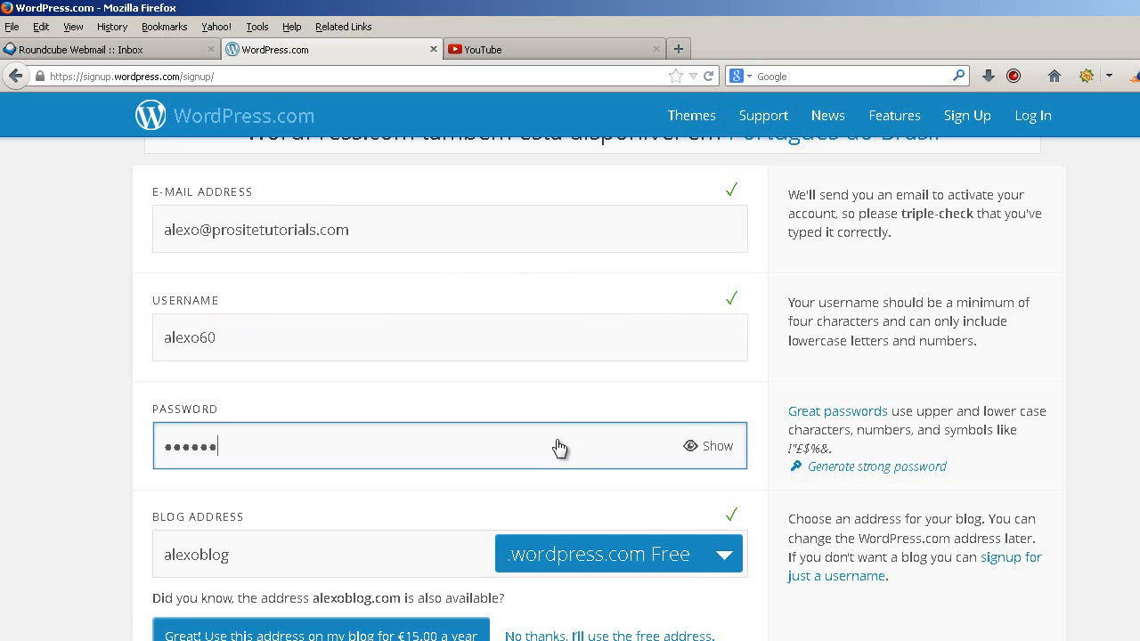
type("••••••")
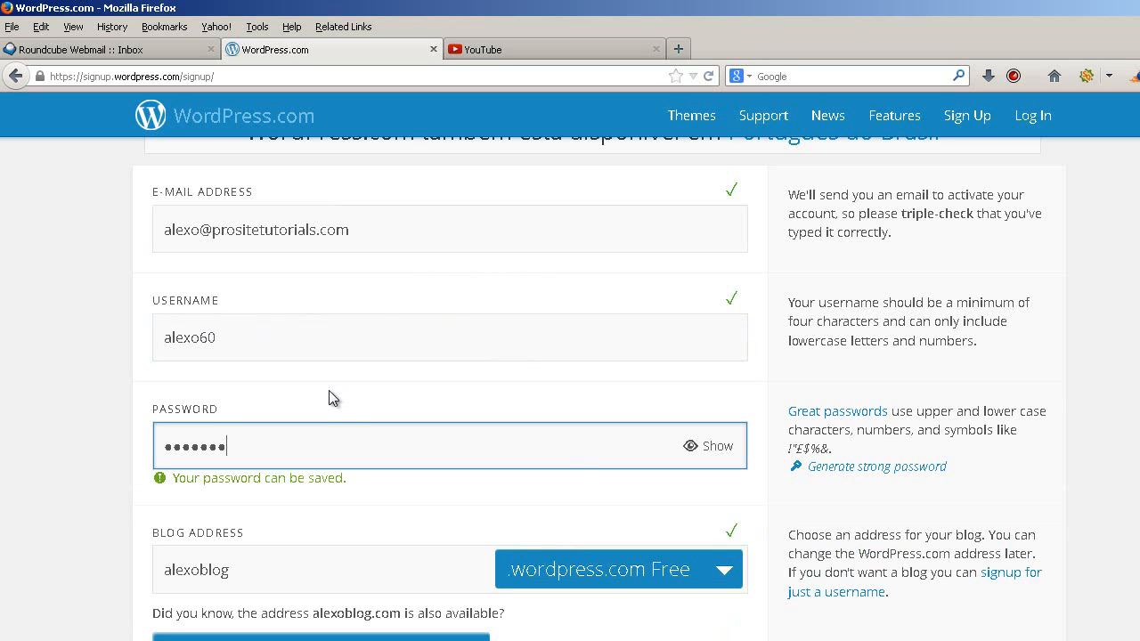
Replace the suggested blog address with amazingprotutorials on the free .wordpress.com domain
scroll(329, 390, "down", 2)
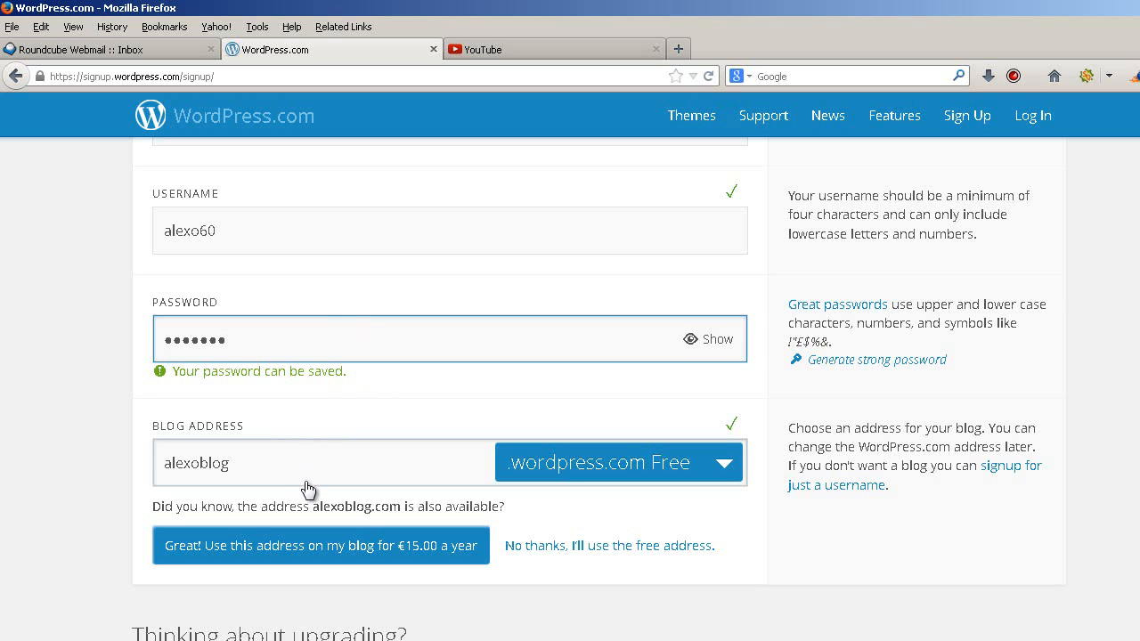
left_click_drag(303, 477, 158, 486)
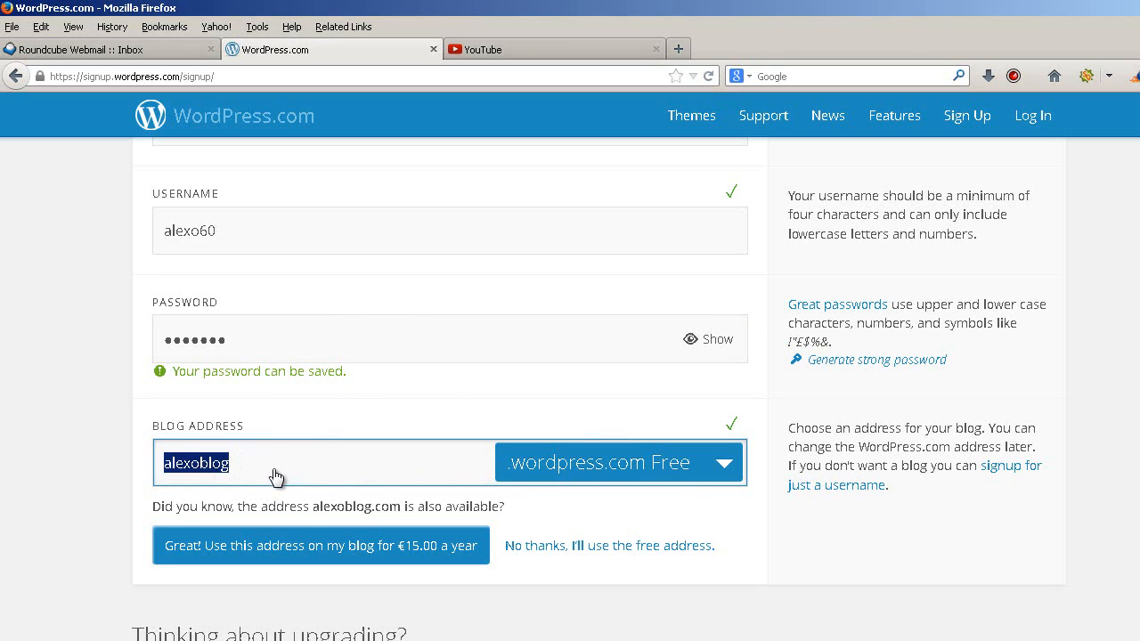
type("a")
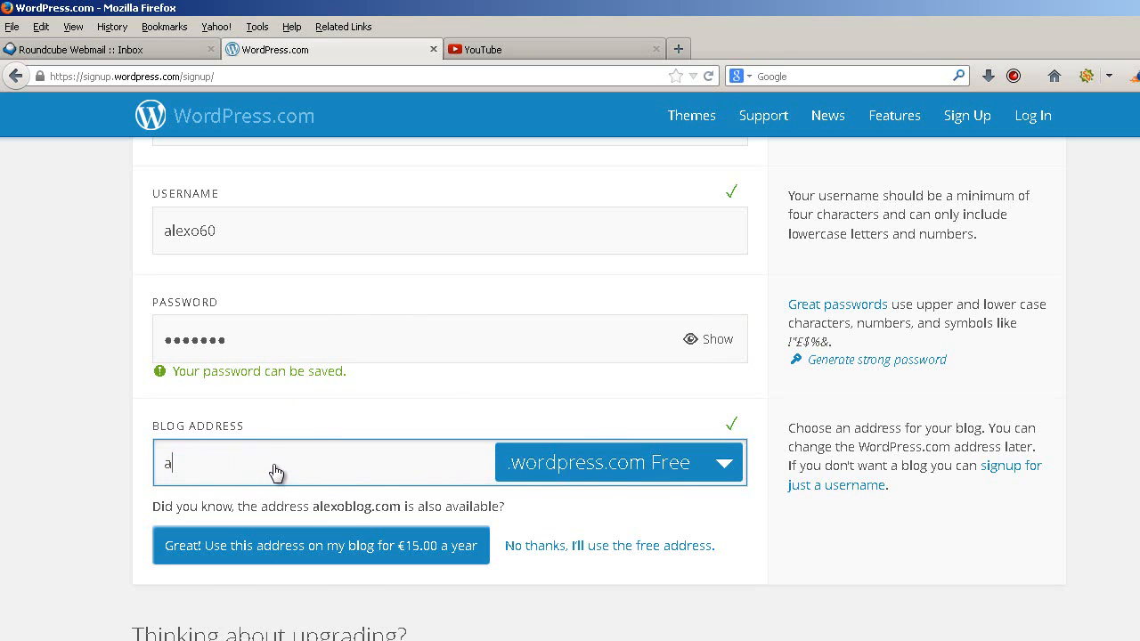
type("mazingprotutorials")
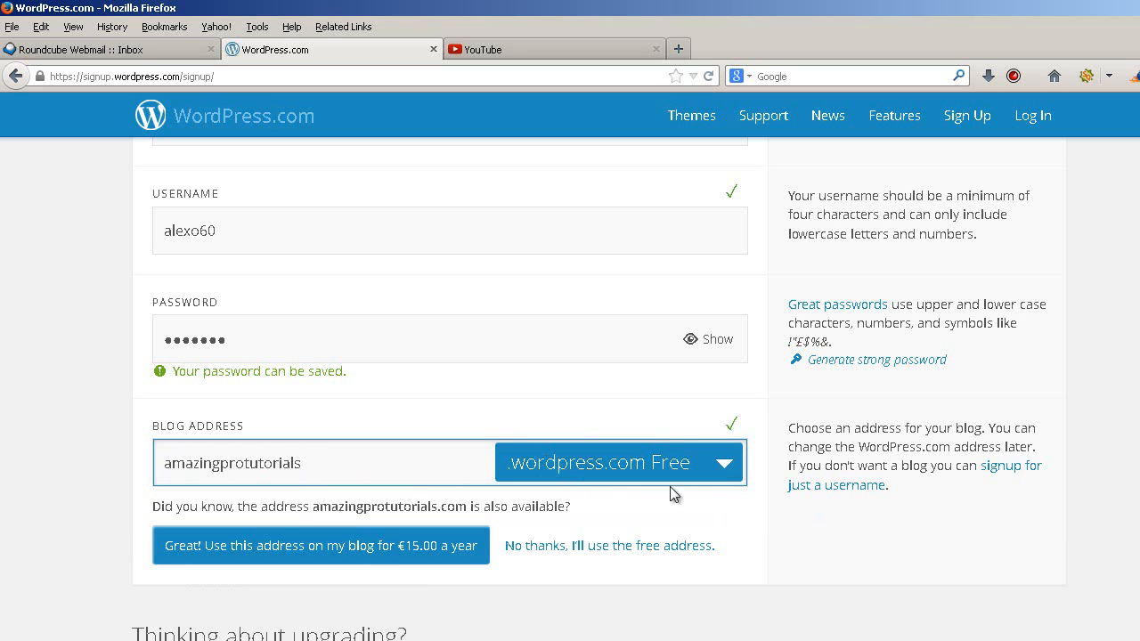
Review the plan comparison and create the blog on the free WordPress.com Beginner plan
scroll(762, 487, "down", 2)
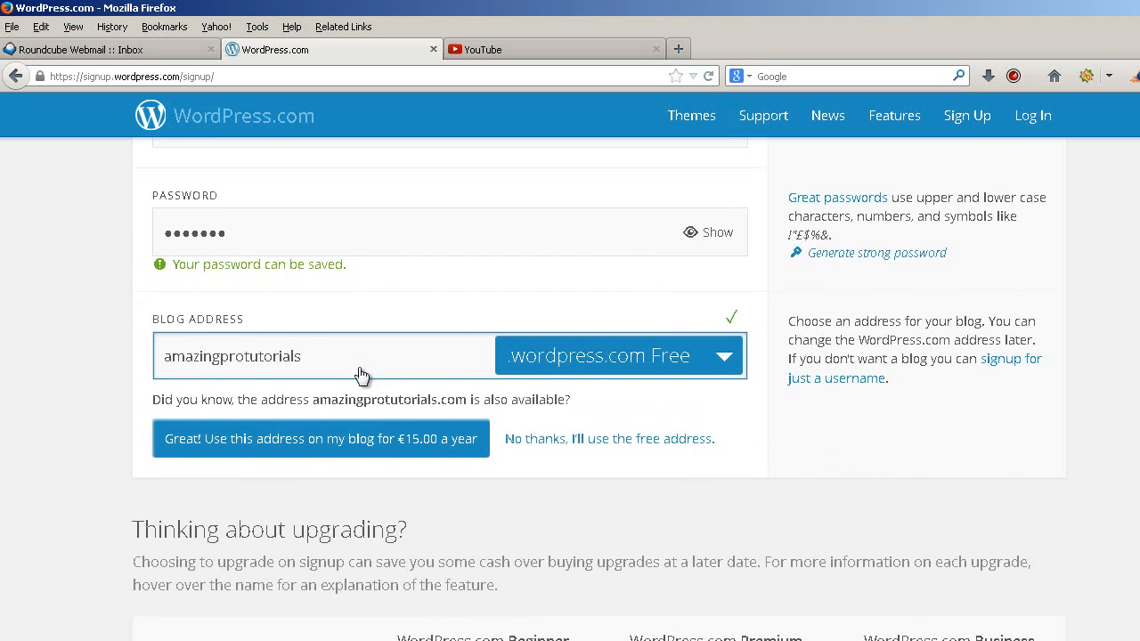
scroll(359, 374, "down", 2)
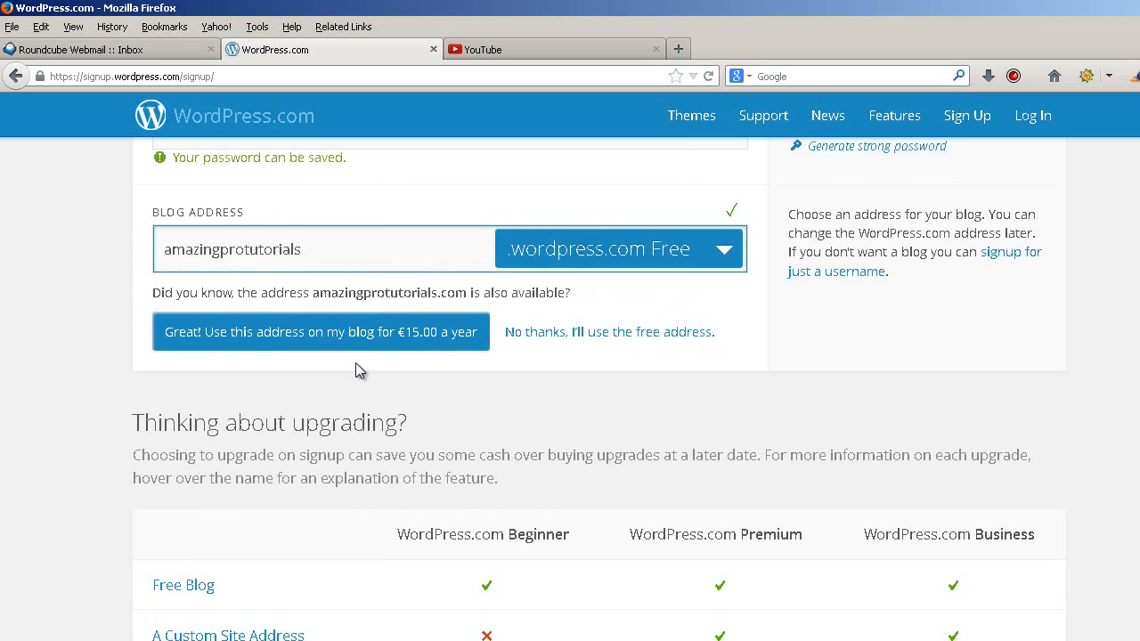
scroll(726, 316, "down", 4)
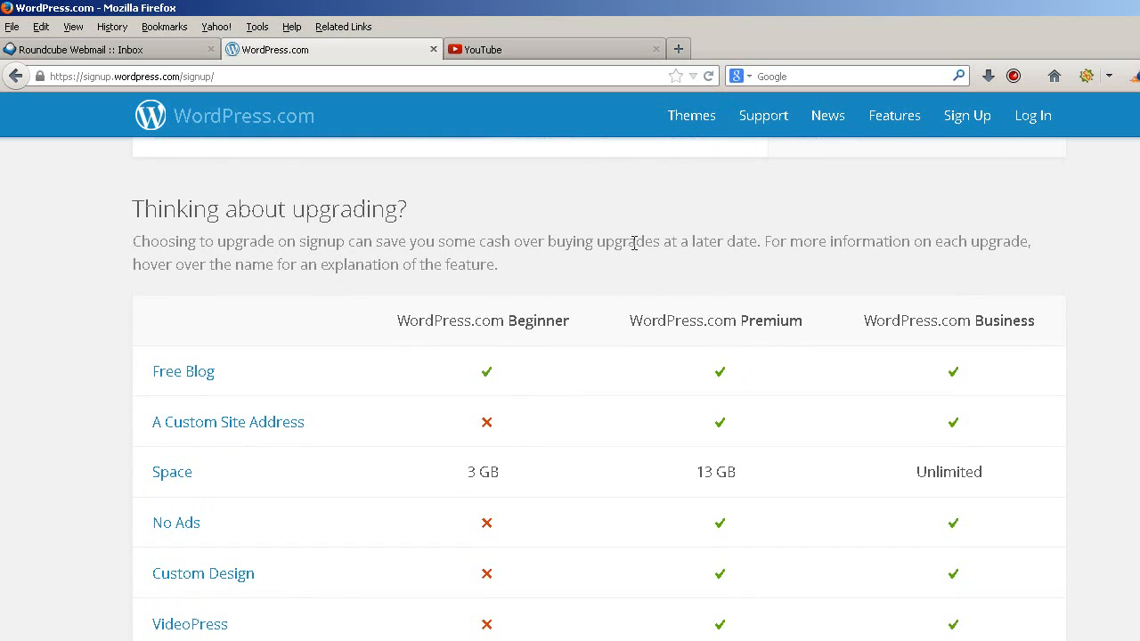
scroll(643, 240, "down", 1)
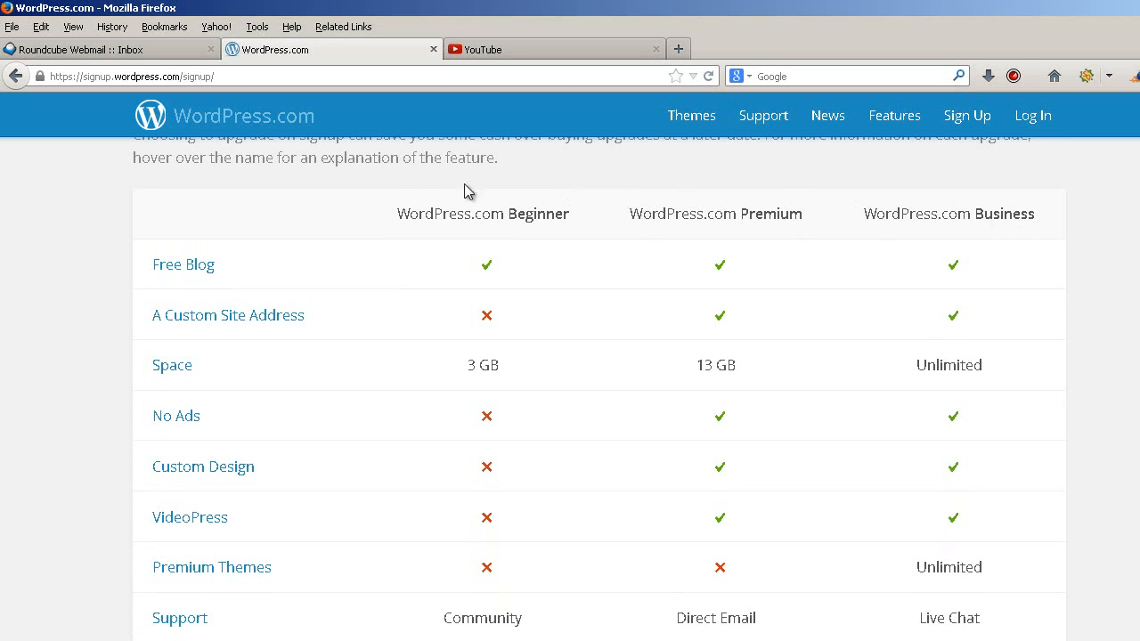
scroll(402, 204, "down", 2)
scroll(430, 200, "up", 3)
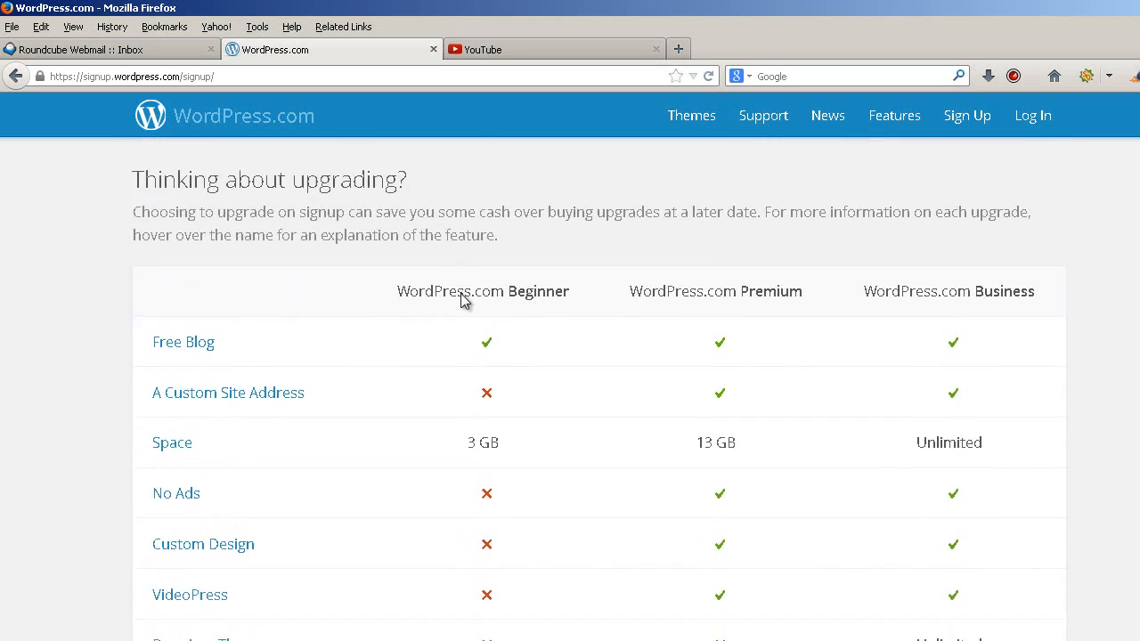
scroll(466, 297, "down", 2)
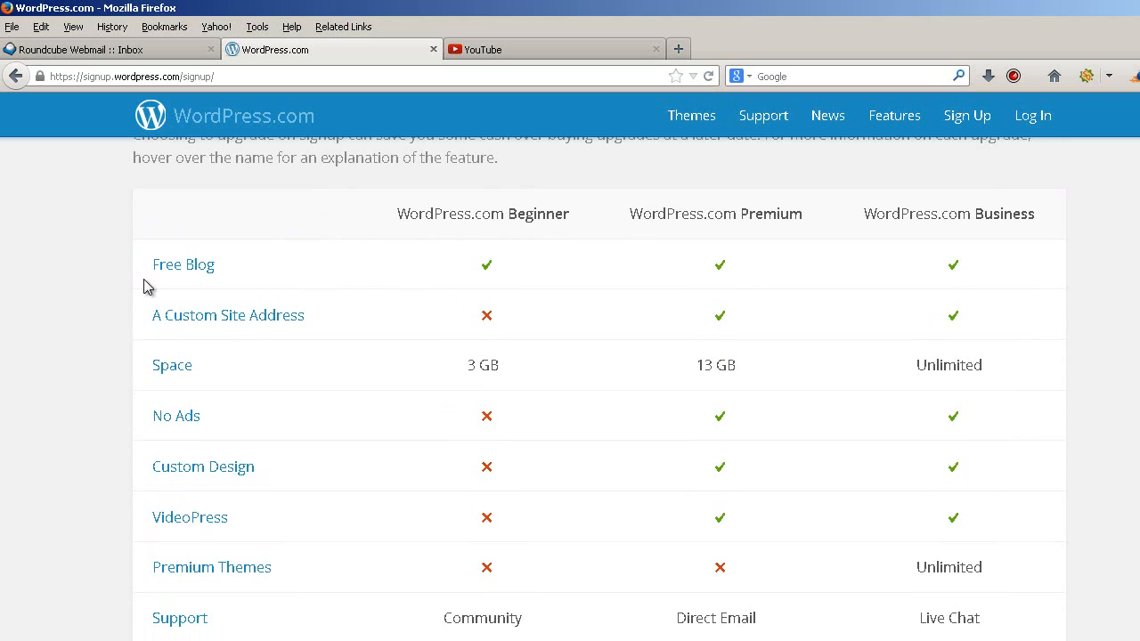
scroll(247, 300, "down", 2)
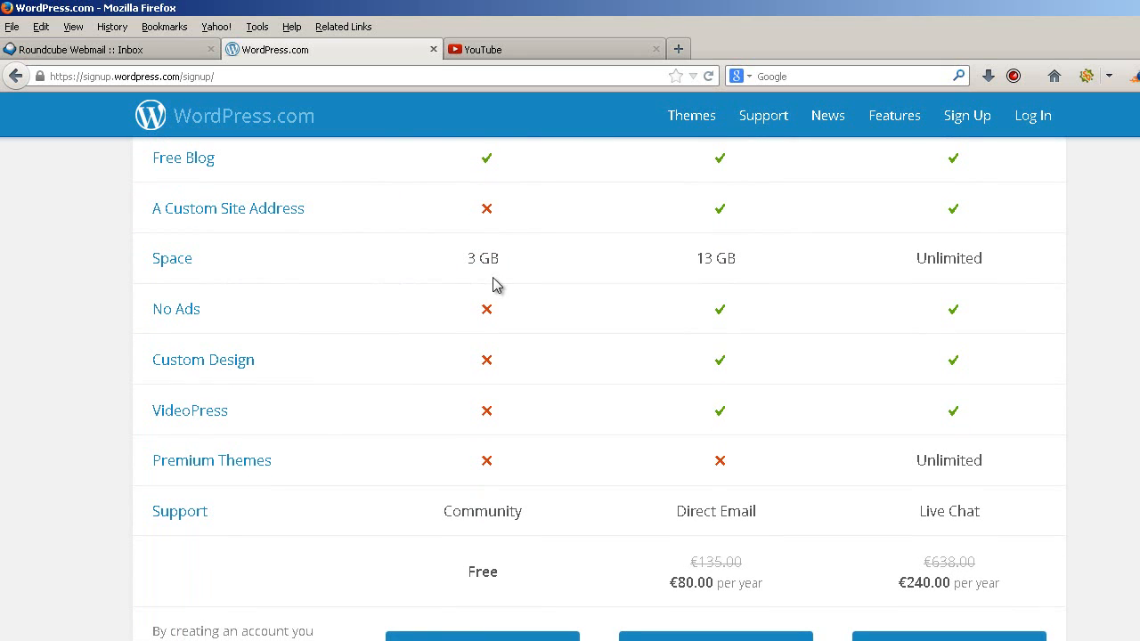
scroll(447, 356, "down", 2)
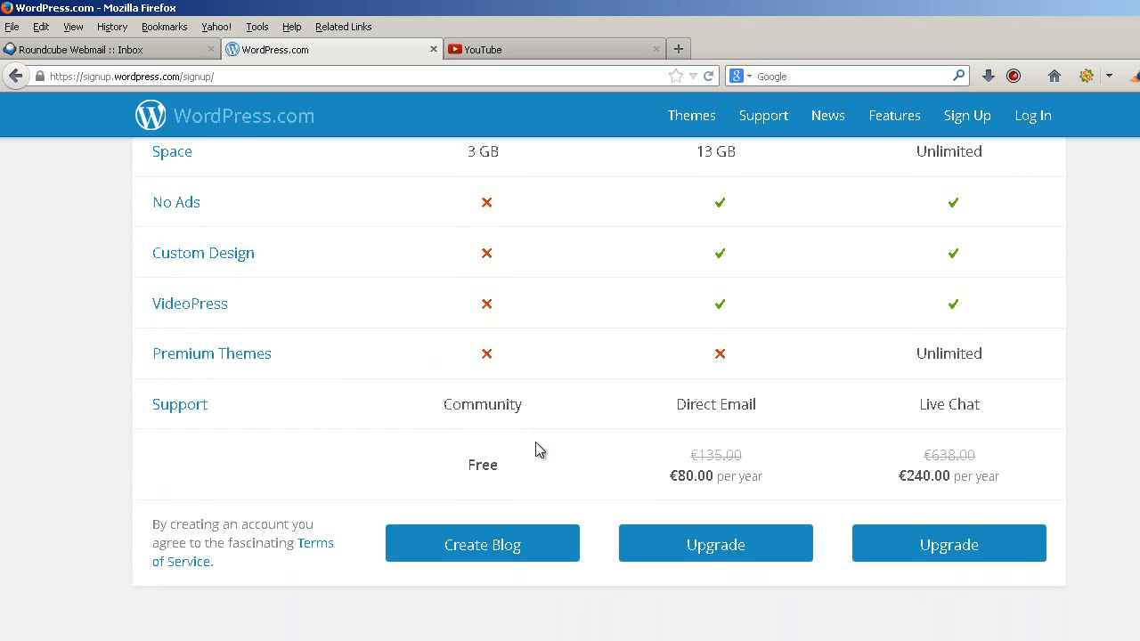
scroll(553, 447, "up", 2)
scroll(556, 441, "down", 1)
scroll(556, 438, "down", 1)
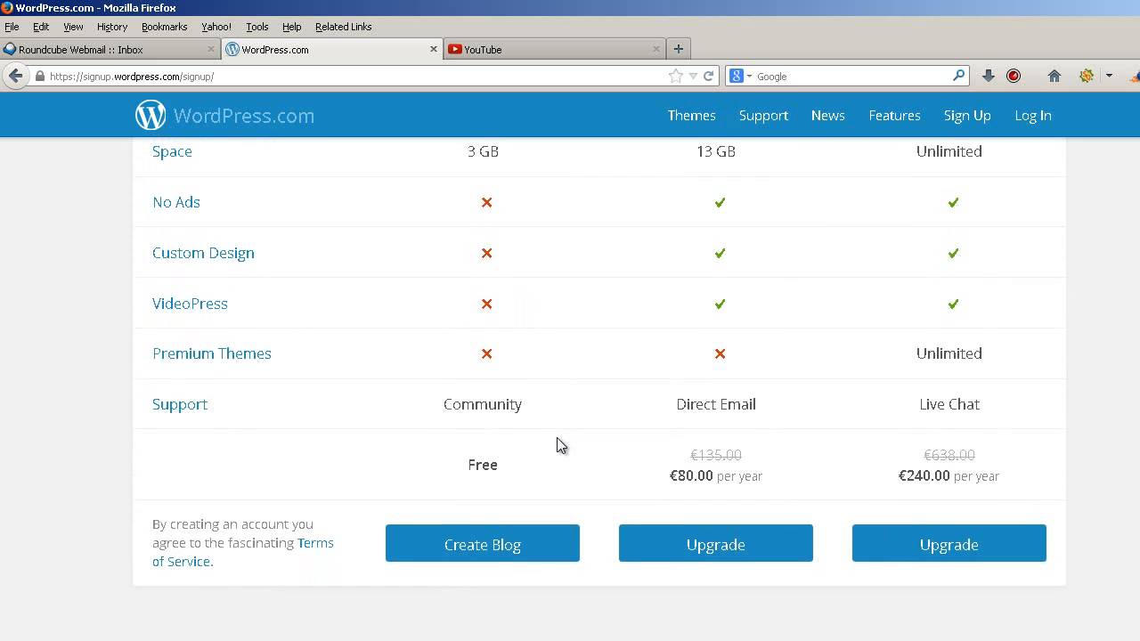
left_click(434, 545)
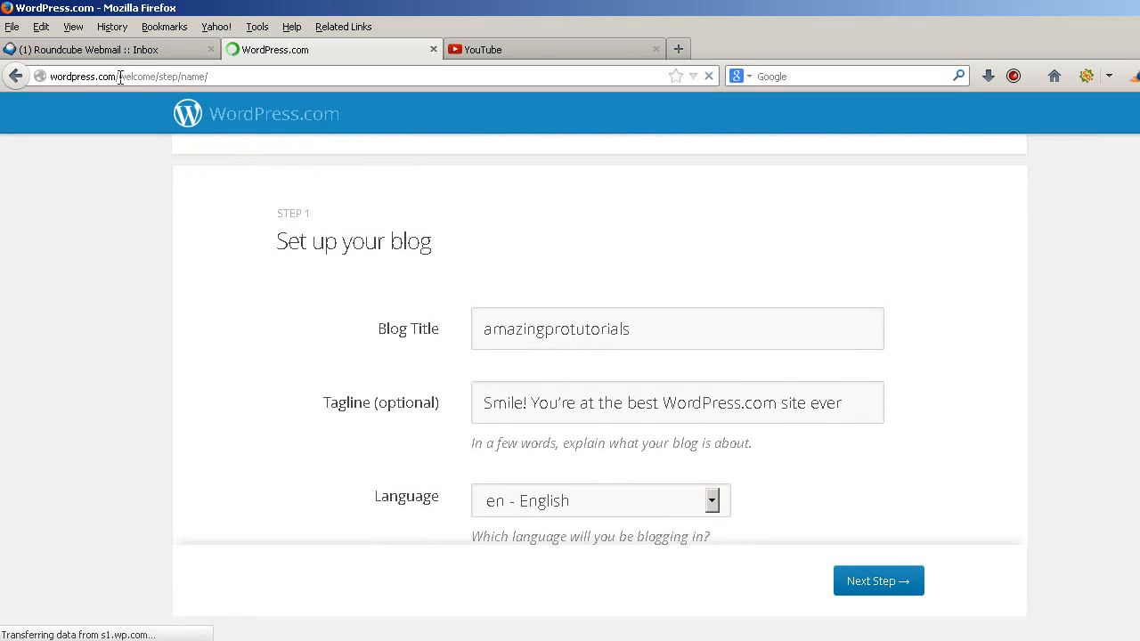
Switch to the Roundcube webmail and check the inbox for the WordPress.com confirmation e-mail
left_click(135, 52)
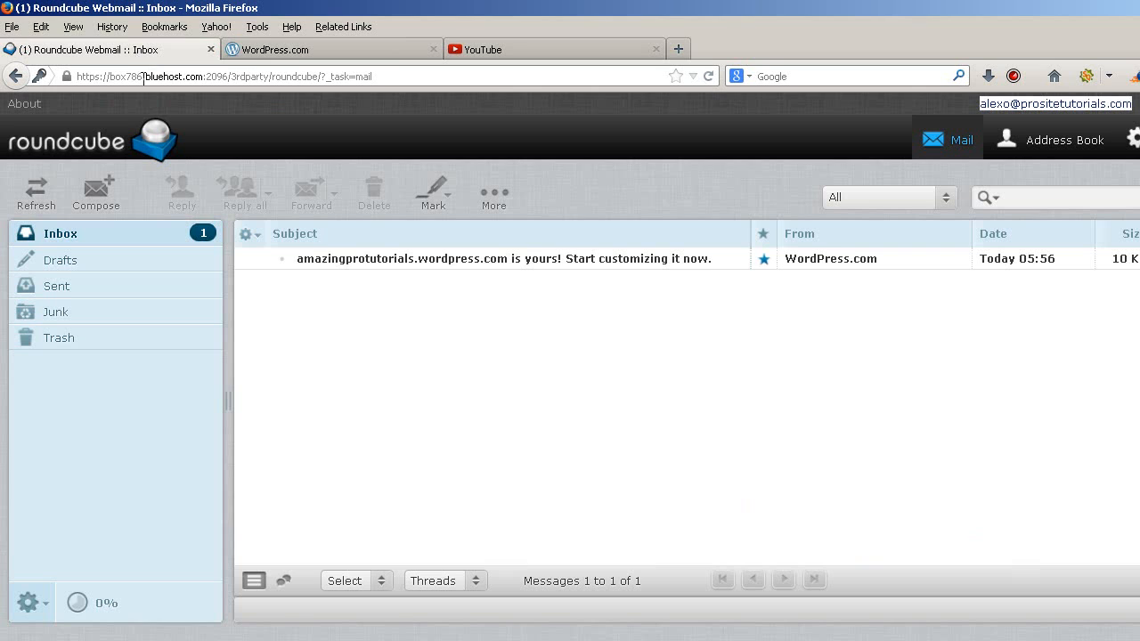
left_click(81, 229)
left_click(81, 229)
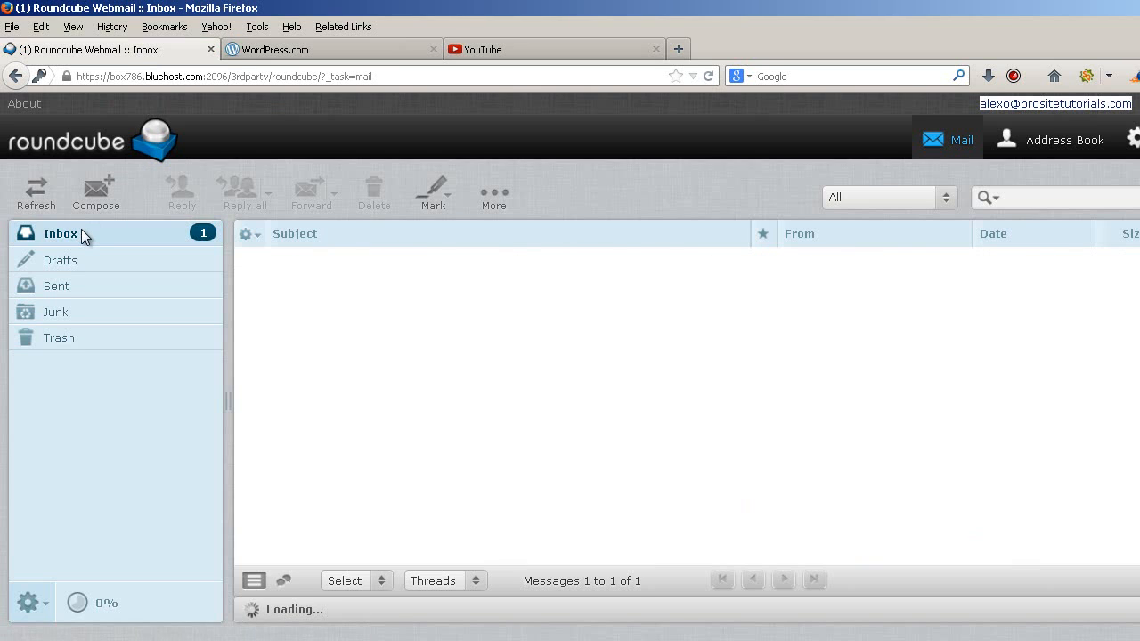
left_click(81, 229)
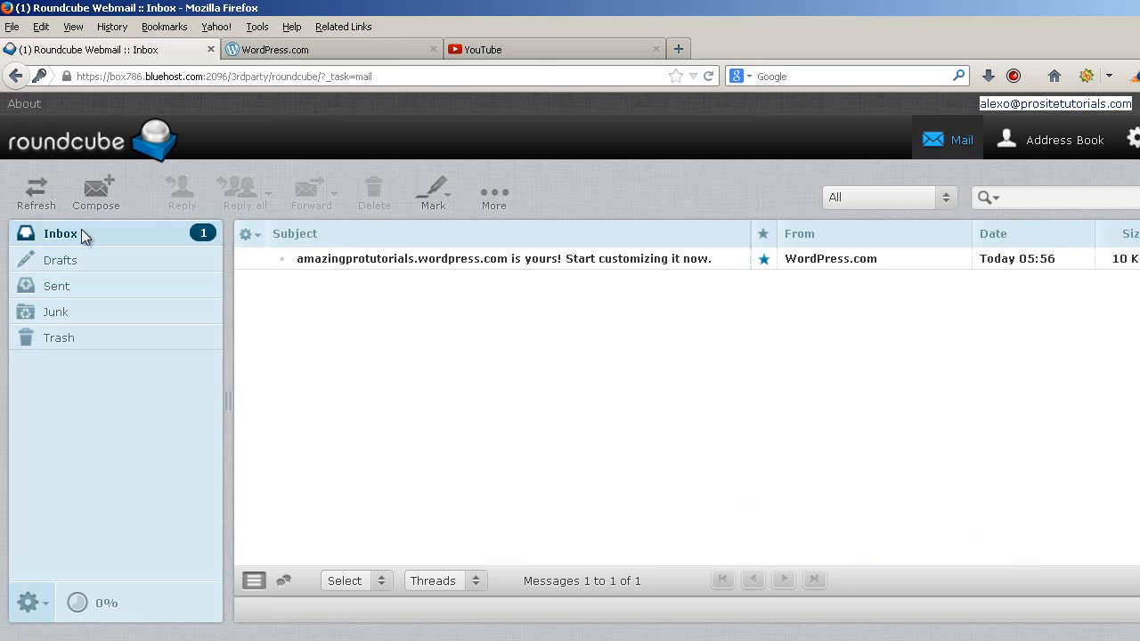
Switch to WordPress.com and resend the confirmation e-mail, and reload the inbox in Roundcube
left_click(299, 51)
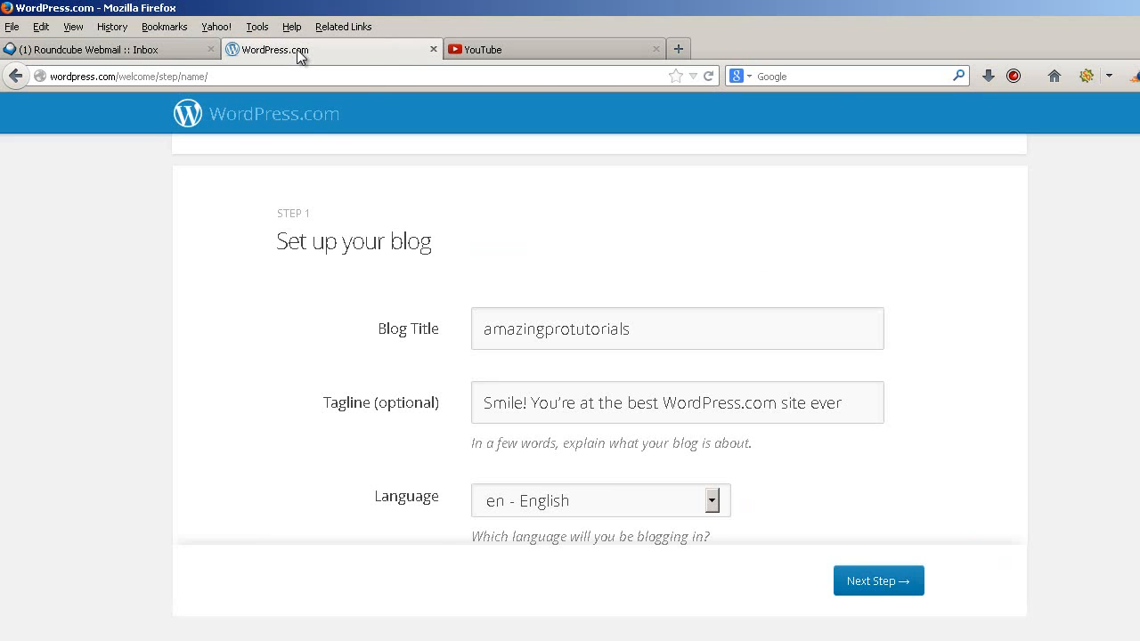
left_click(260, 227)
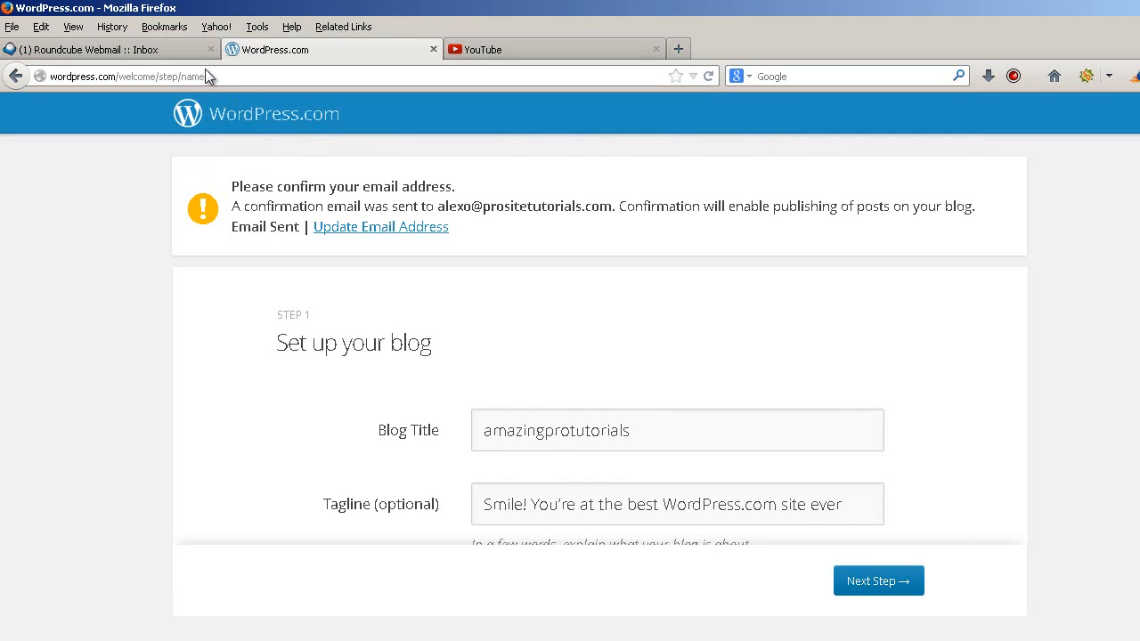
left_click(184, 52)
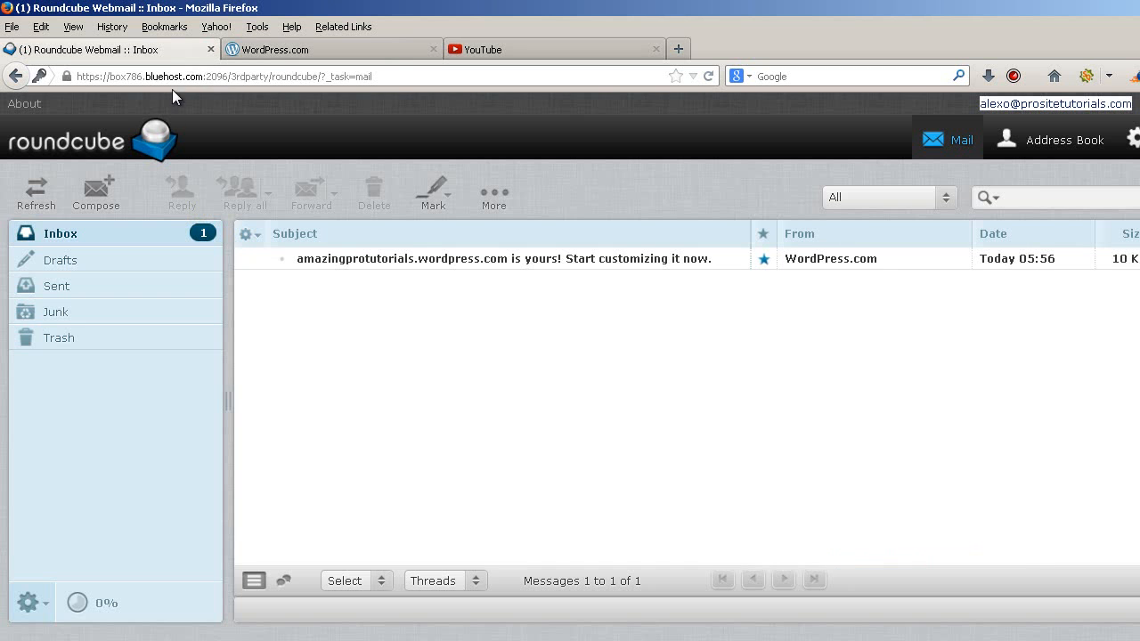
left_click(77, 234)
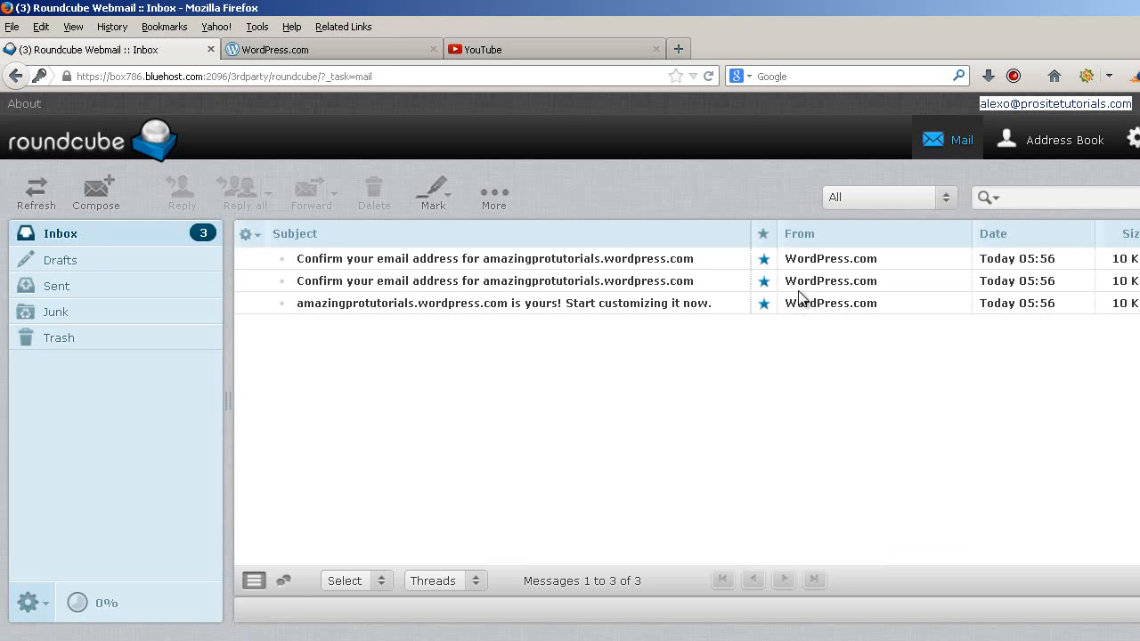
Open the second message asking to confirm the e-mail address for amazingprotutorials.wordpress.com and confirm the address
left_click(657, 284)
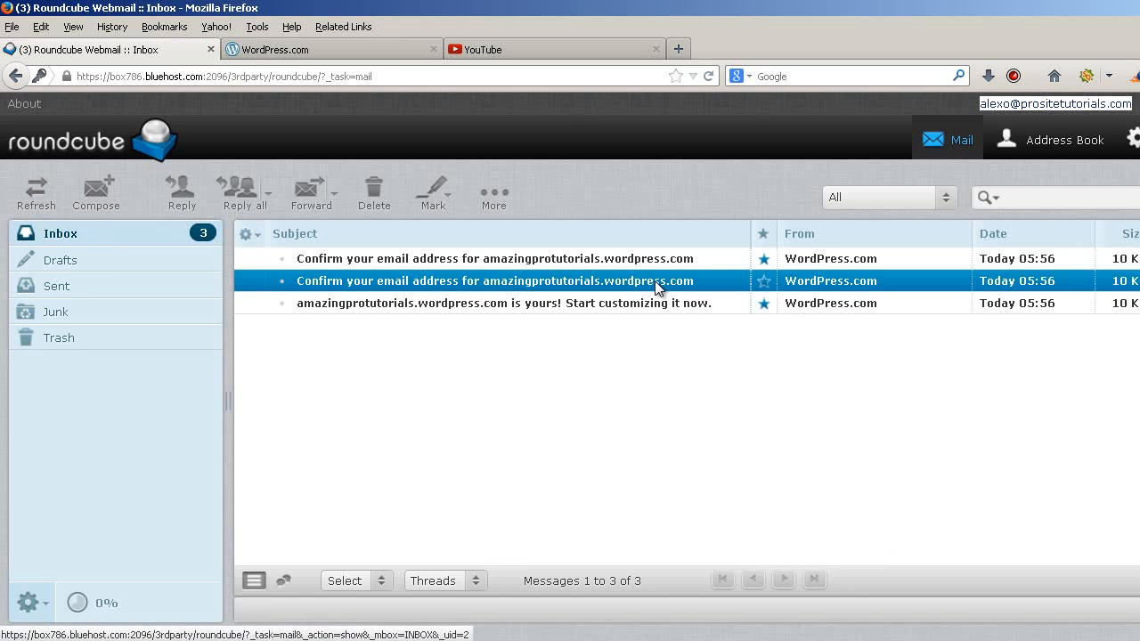
double_click(657, 283)
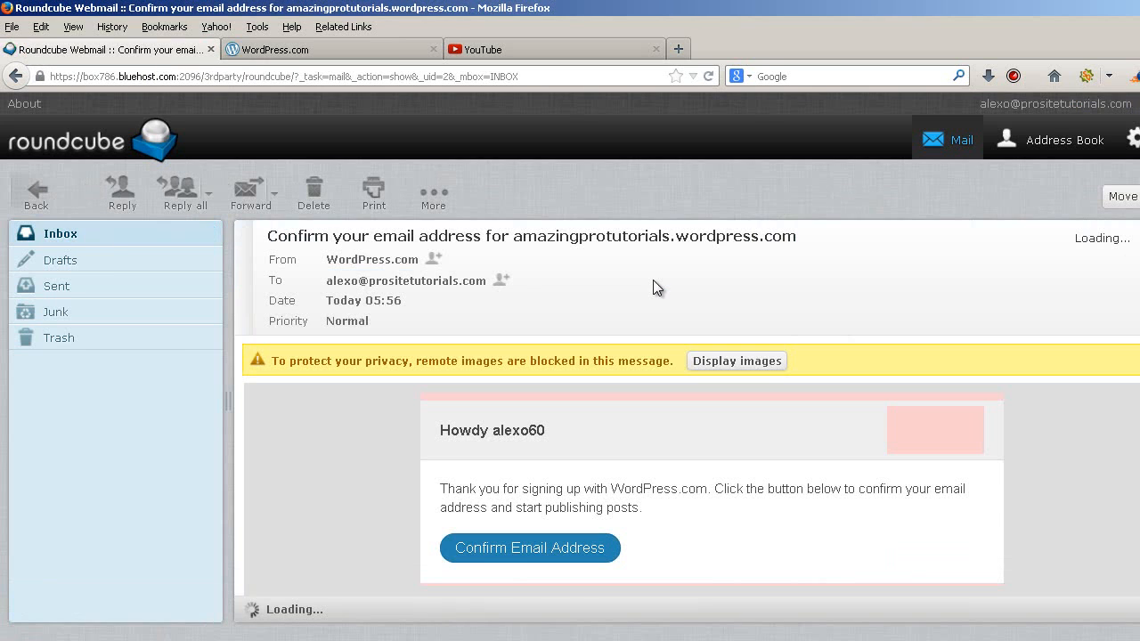
left_click(559, 548)
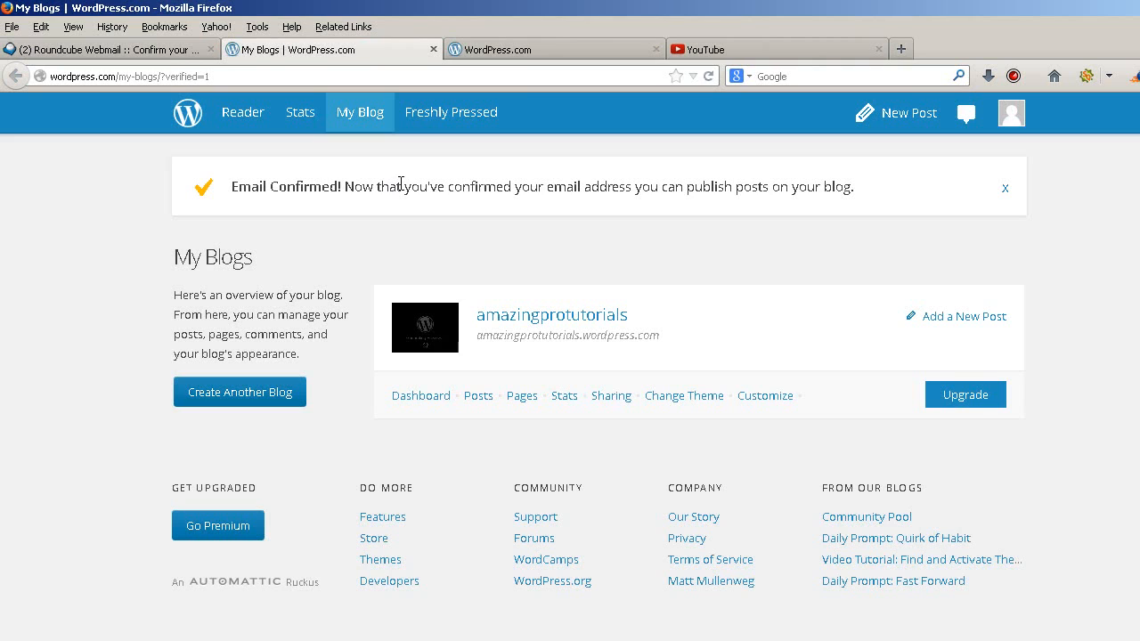
Review the blog setup form's title, tagline, language and posting goal settings
left_click(505, 47)
scroll(577, 178, "down", 3)
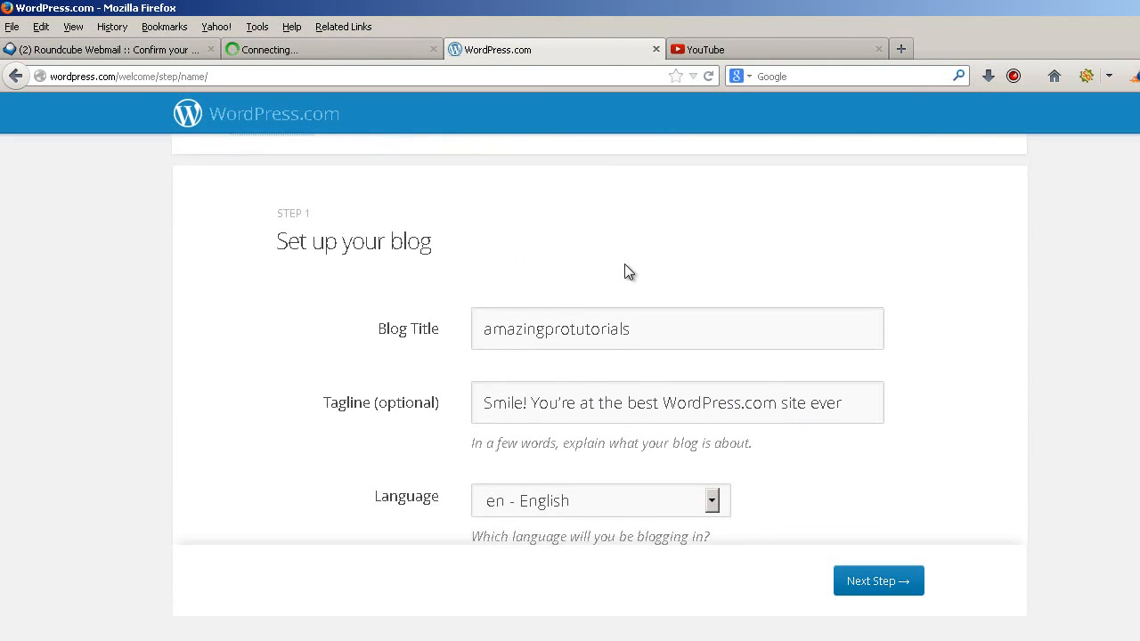
scroll(763, 405, "down", 2)
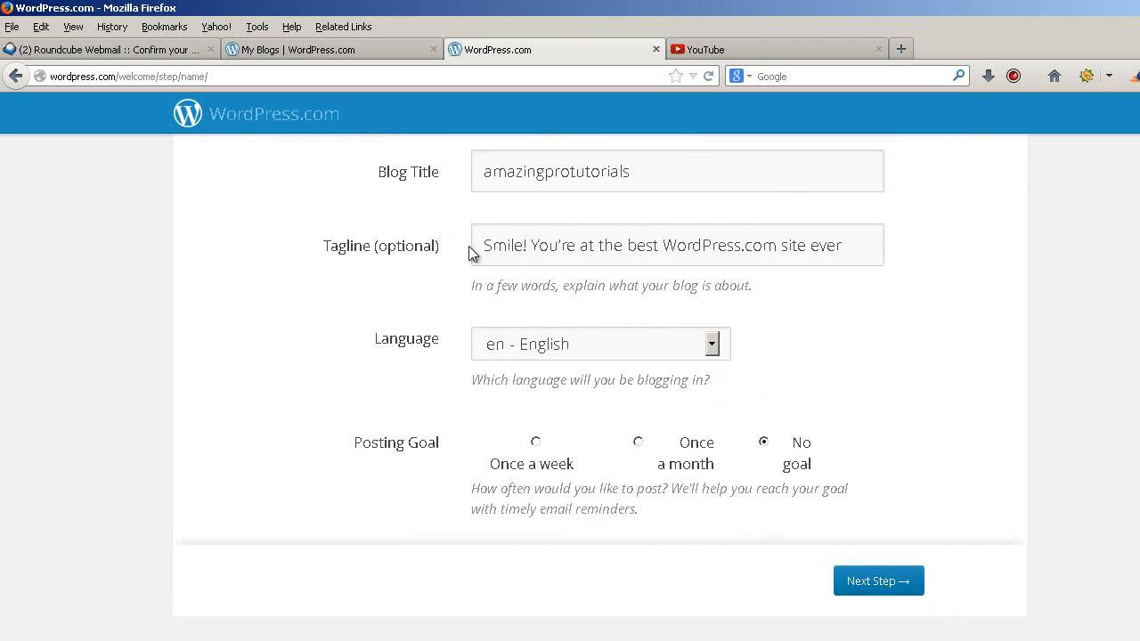
Open the amazingprotutorials blog from the My Blogs overview, look over its front page and go to the blog's dashboard
left_click(362, 53)
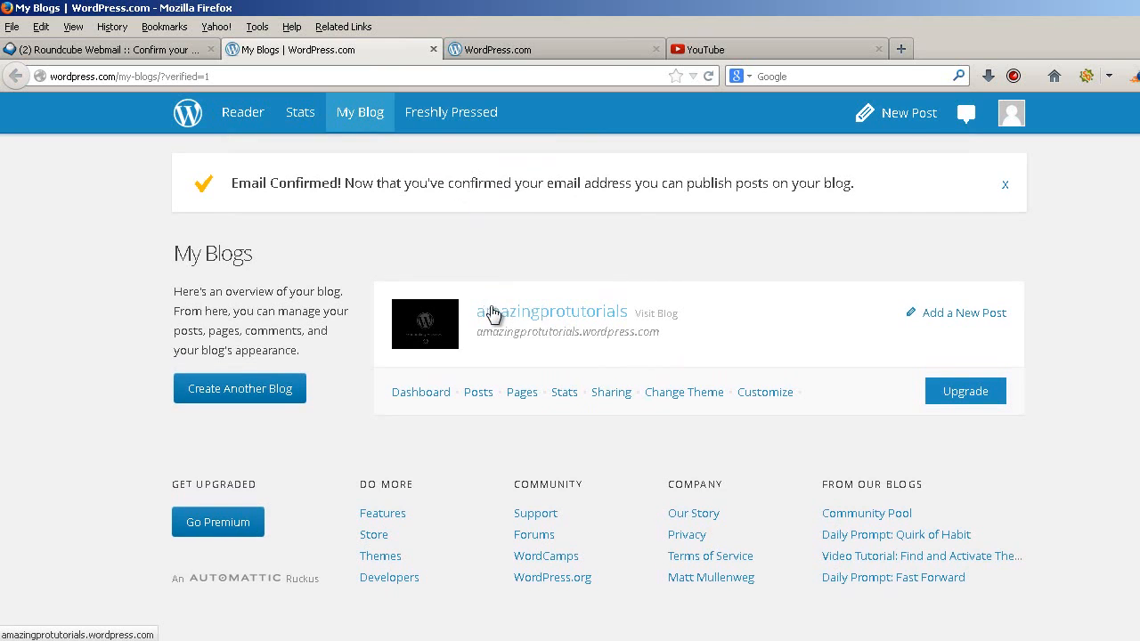
left_click(543, 319)
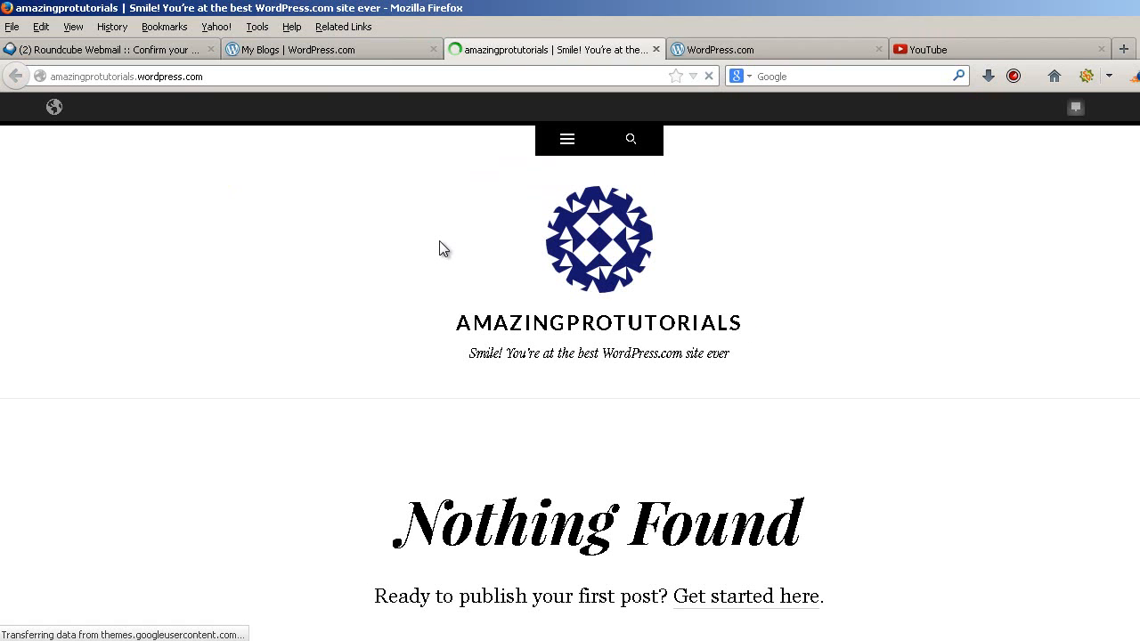
scroll(439, 249, "down", 2)
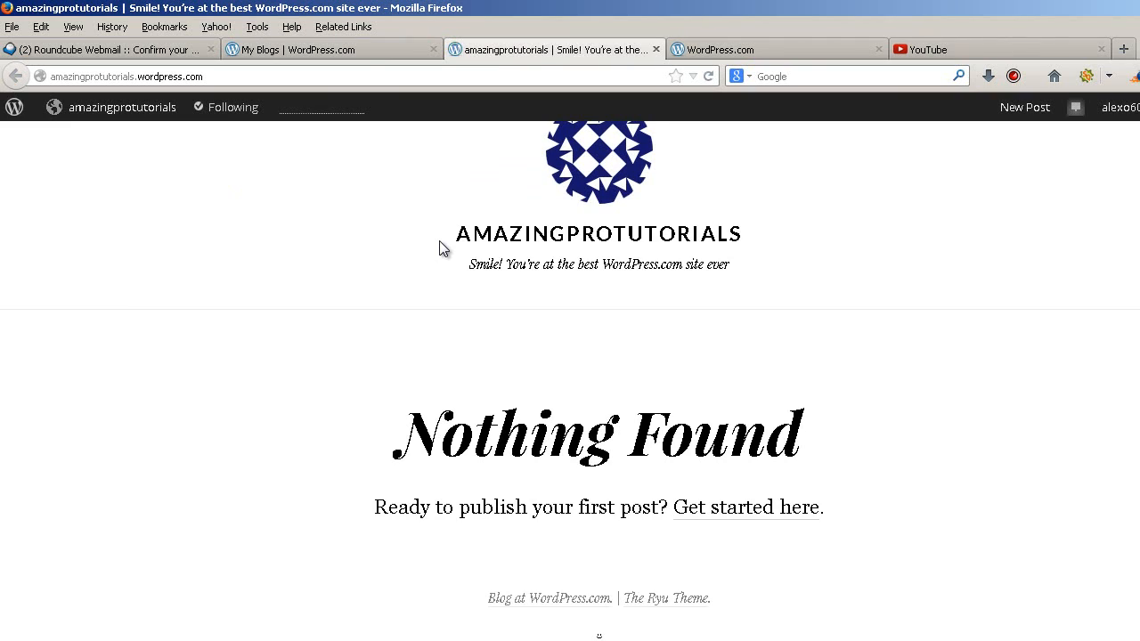
scroll(439, 249, "up", 2)
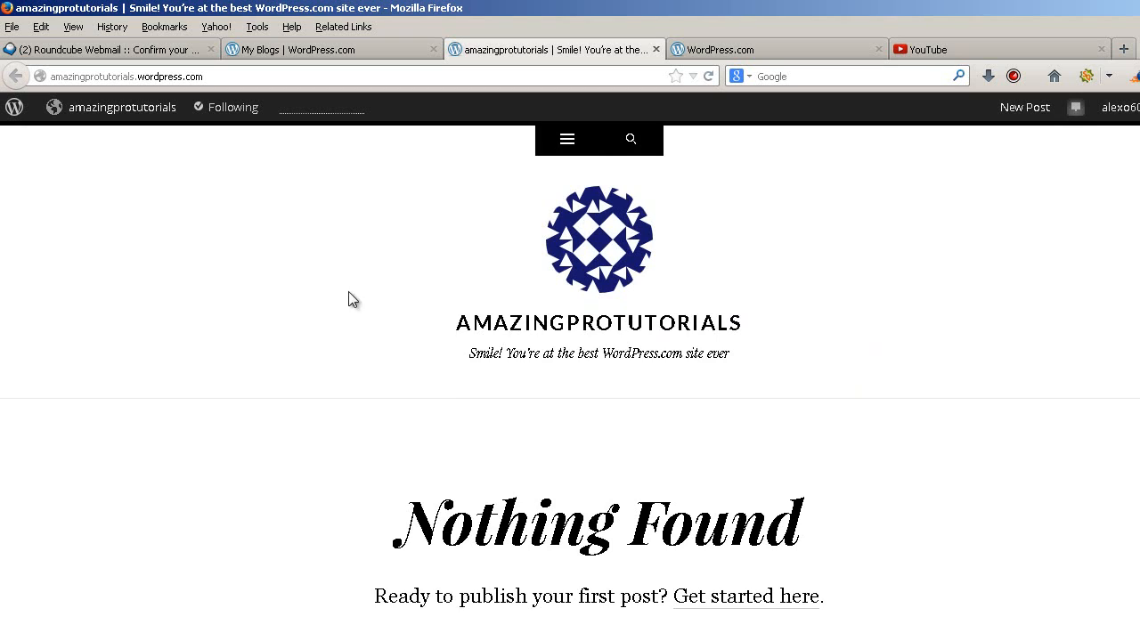
mouse_move(79, 116)
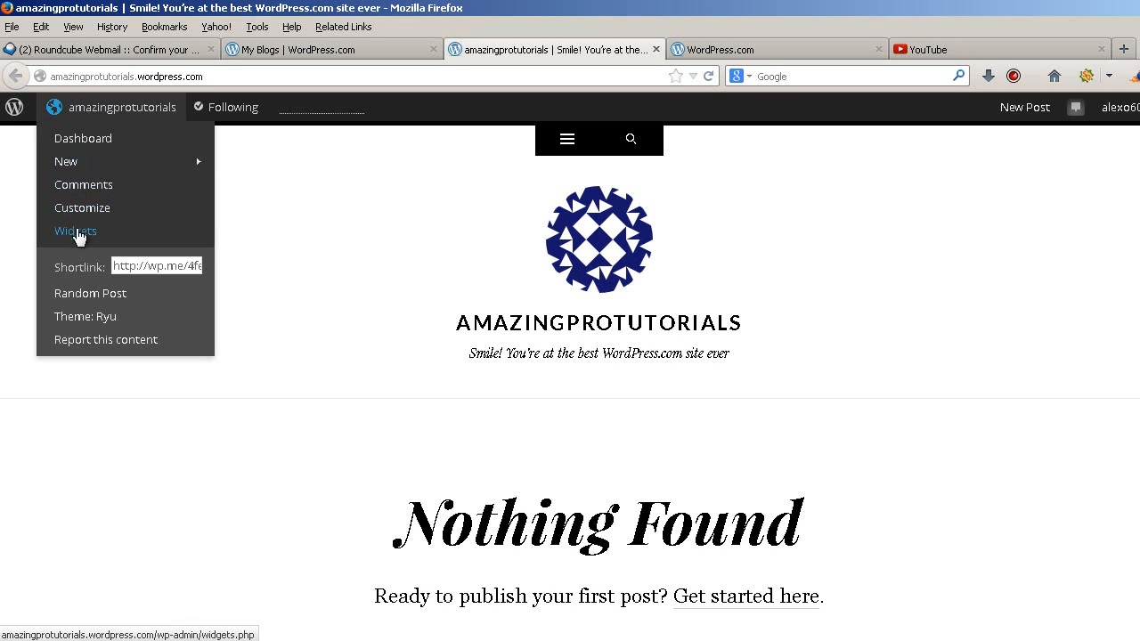
left_click(92, 139)
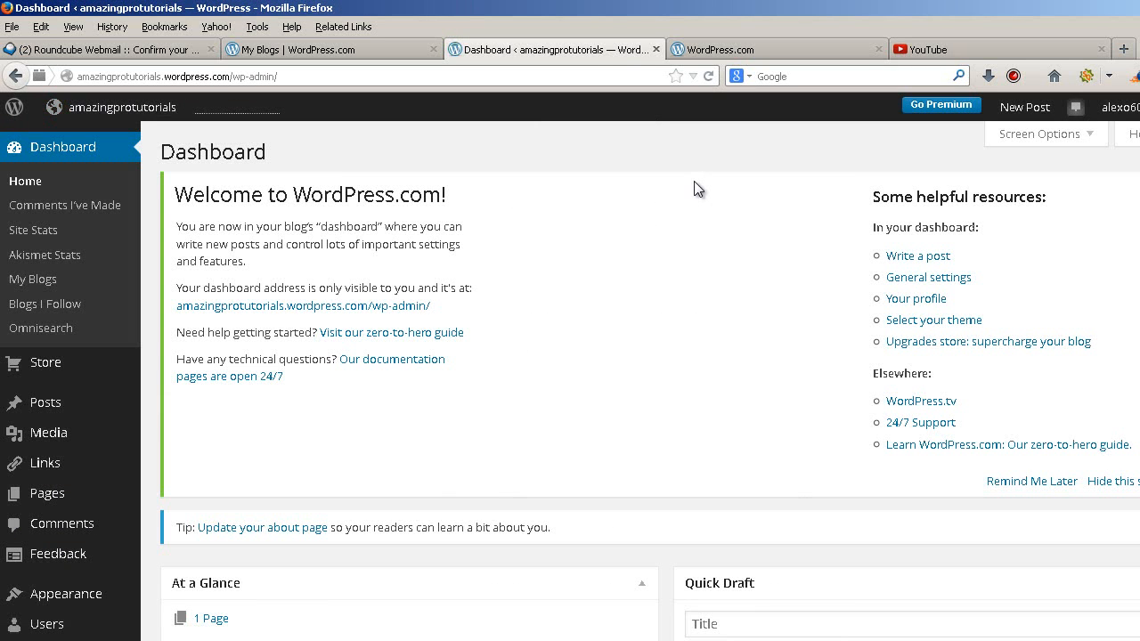
Review the dashboard's welcome section, At a Glance, Quick Draft, Activity, Stats and What's Hot sections
scroll(984, 265, "down", 2)
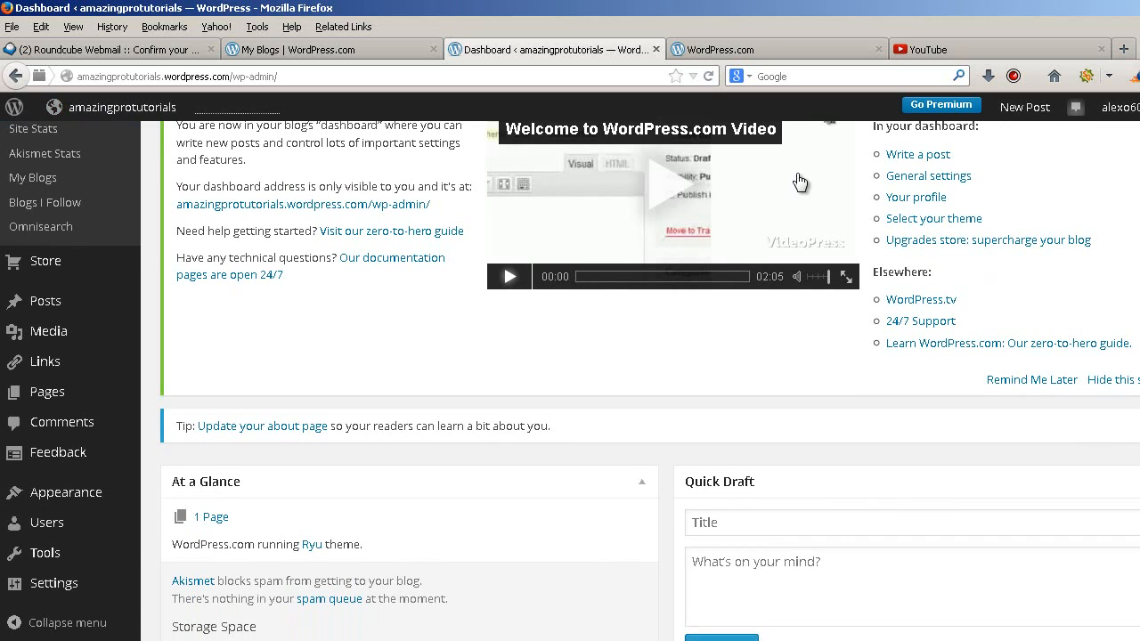
scroll(799, 182, "up", 2)
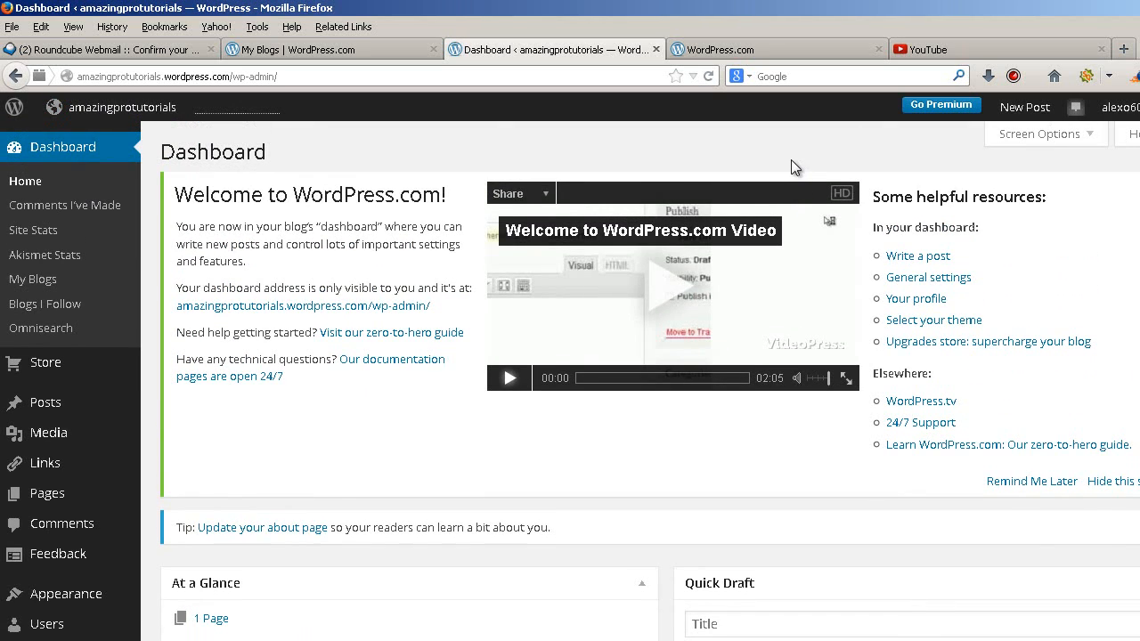
scroll(792, 161, "down", 2)
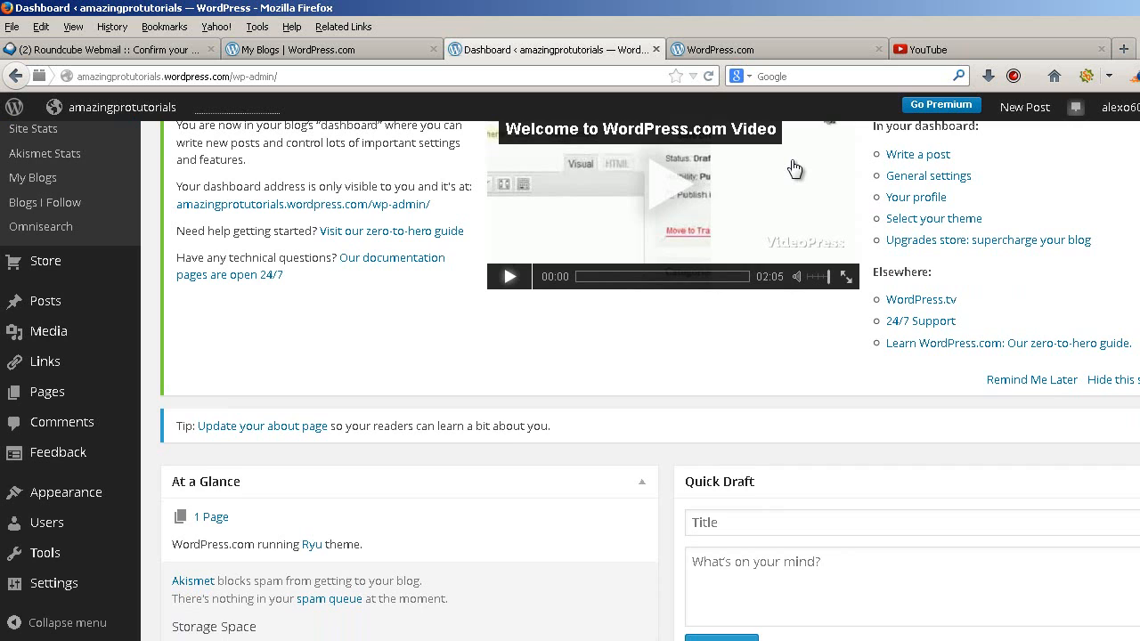
scroll(881, 142, "up", 2)
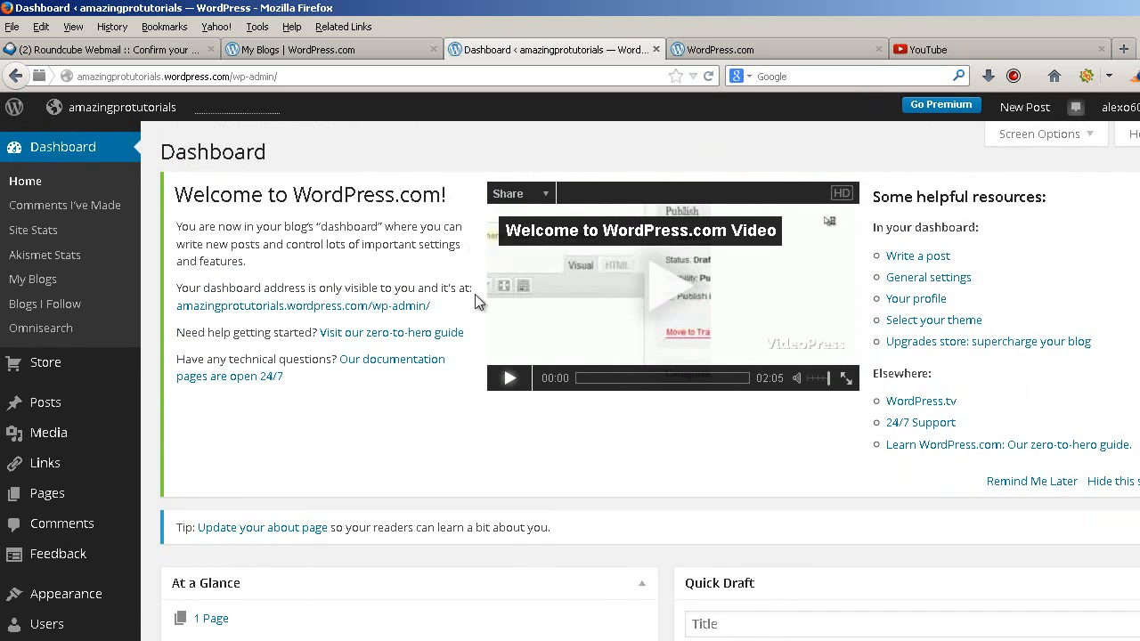
scroll(577, 258, "down", 10)
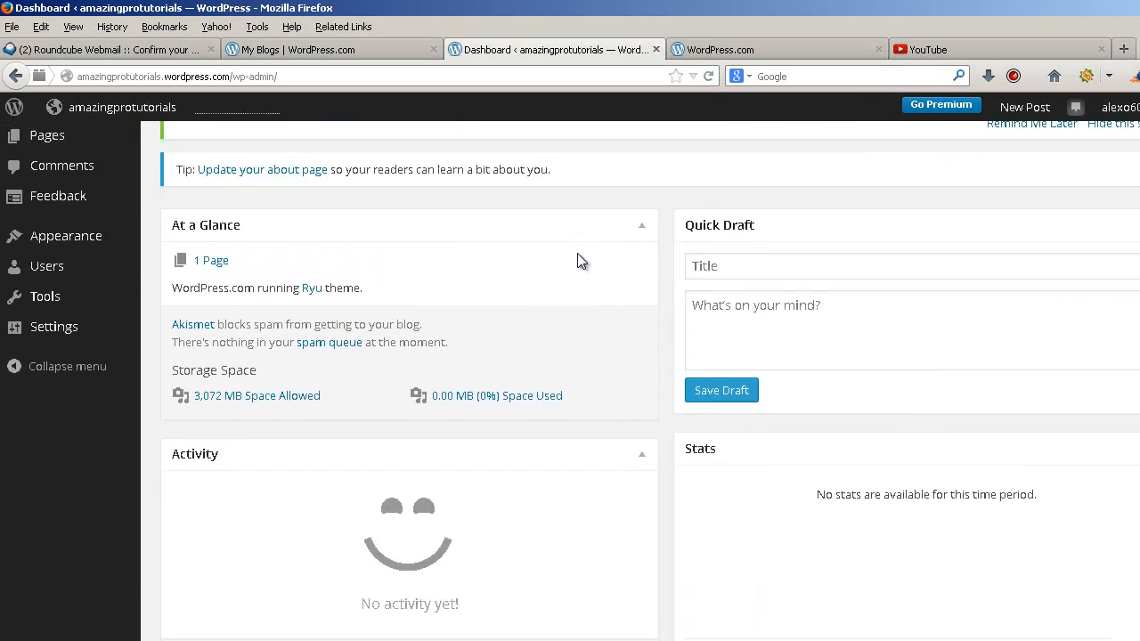
scroll(577, 258, "down", 5)
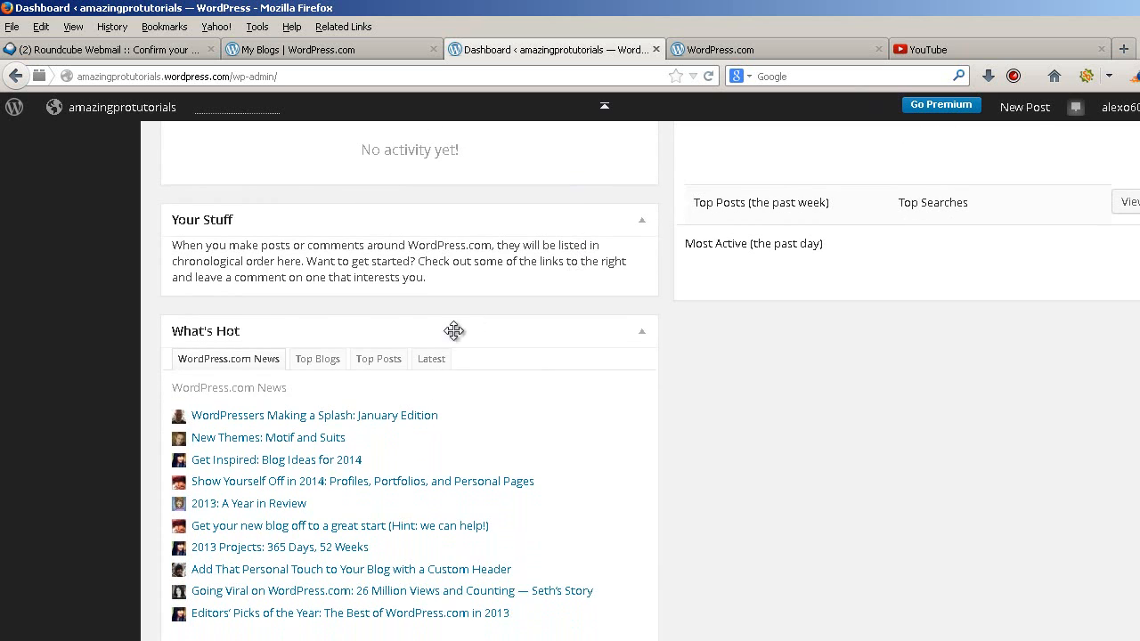
scroll(425, 389, "down", 1)
scroll(618, 347, "up", 10)
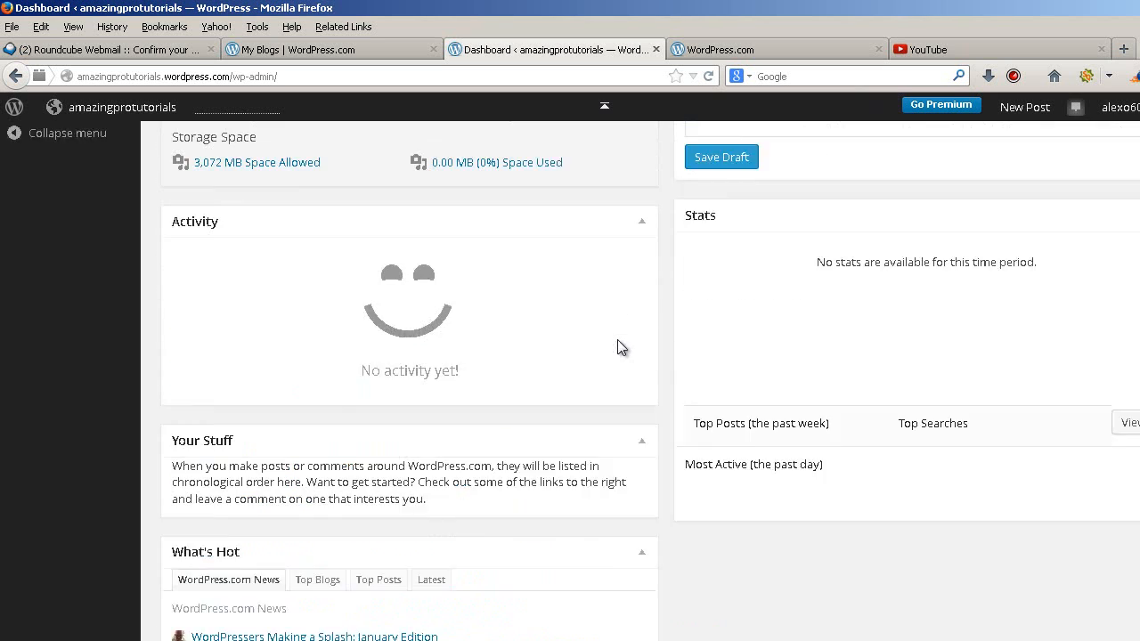
scroll(617, 340, "up", 5)
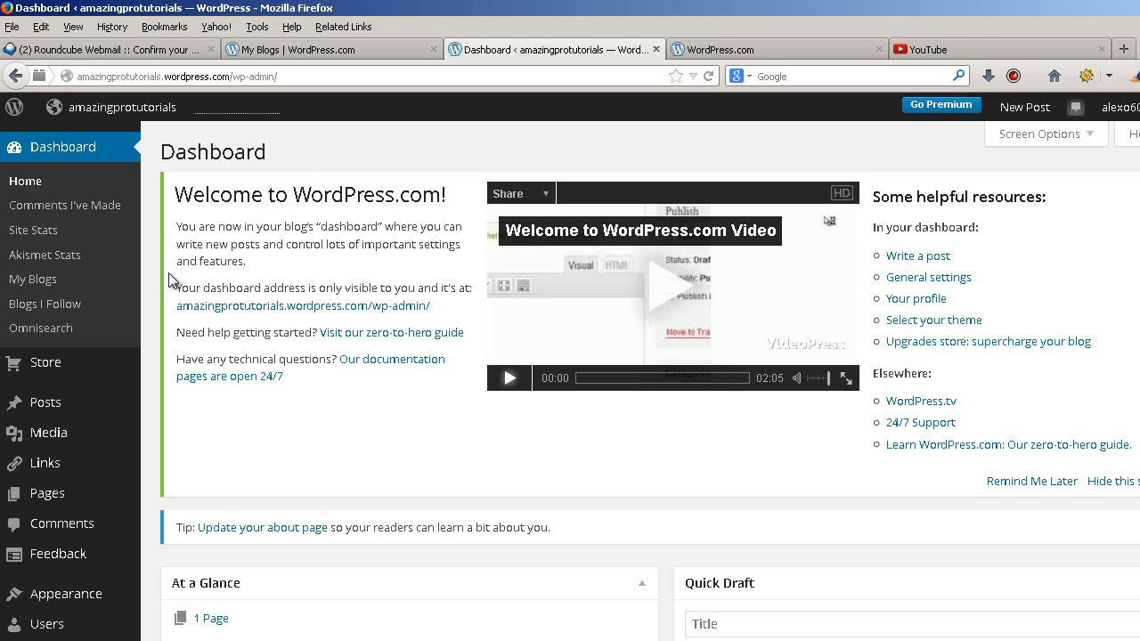
Look over the dashboard's management sections and open the blog's theme gallery
mouse_move(93, 460)
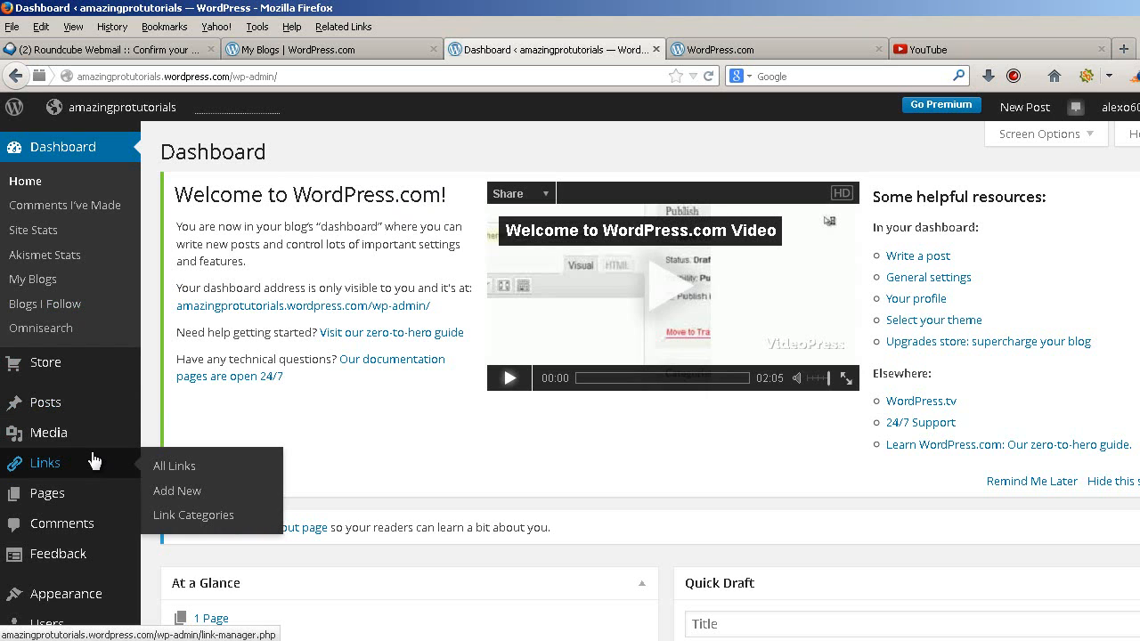
scroll(93, 459, "down", 2)
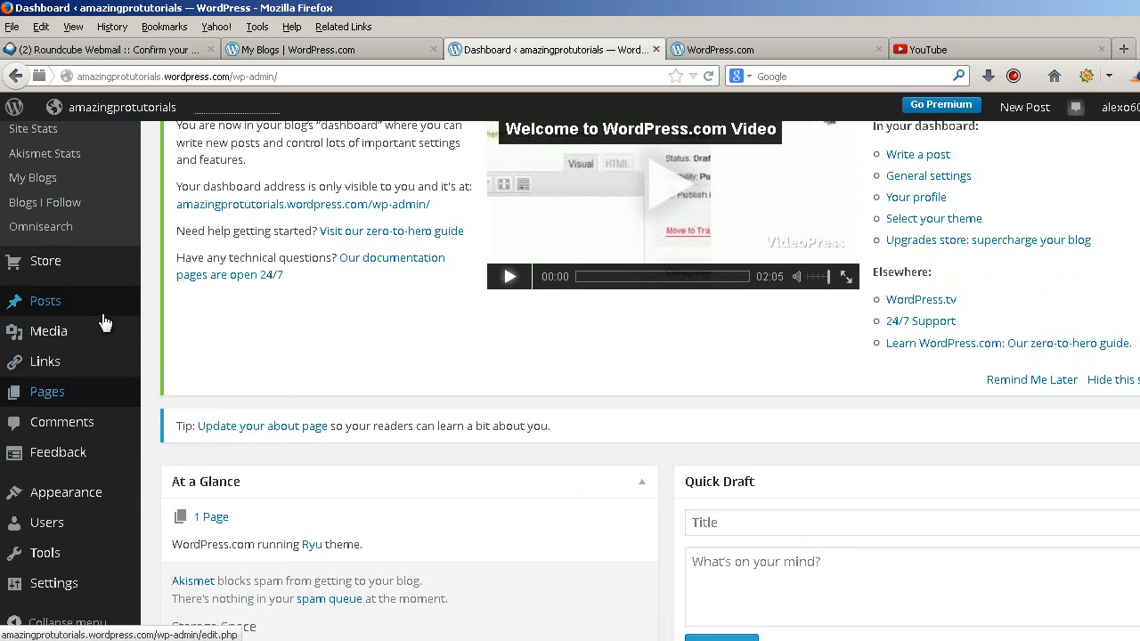
mouse_move(115, 496)
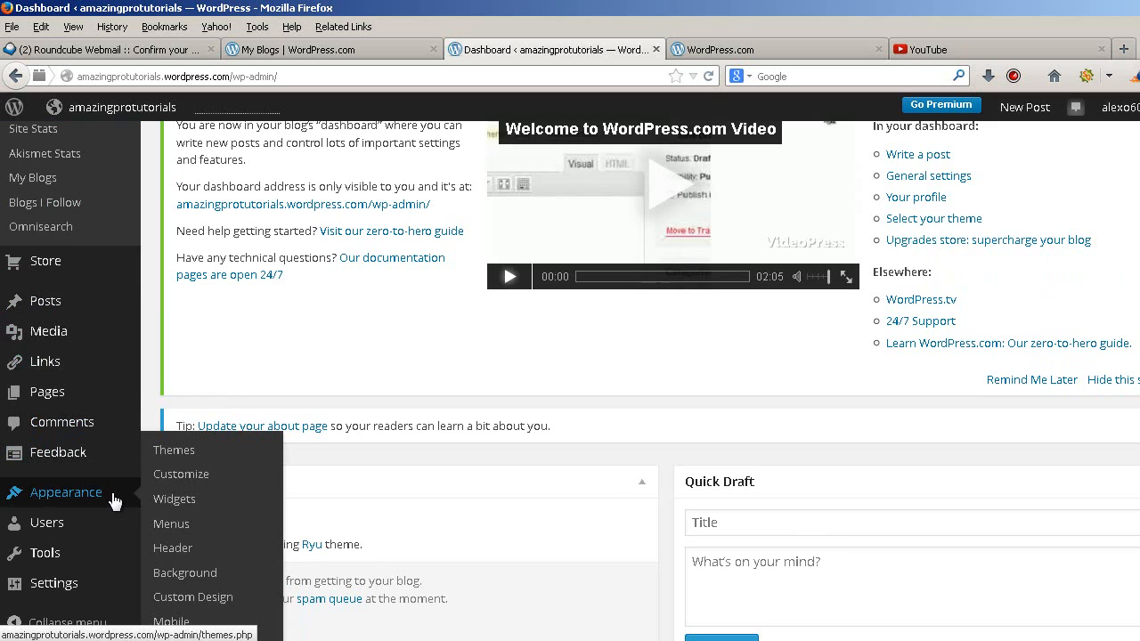
left_click(237, 448)
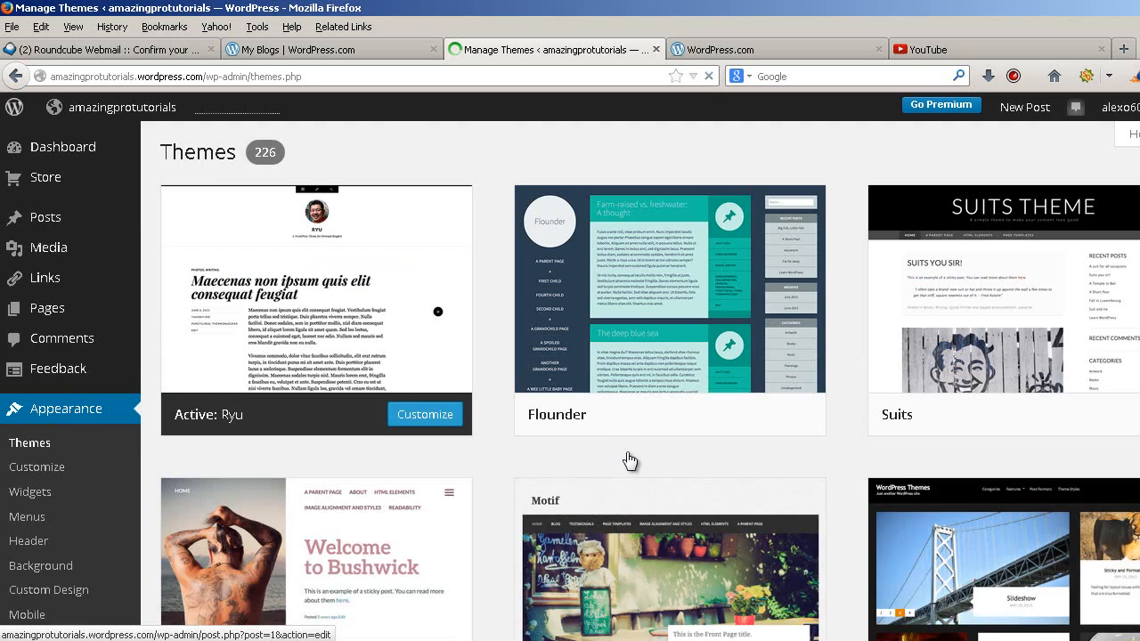
Browse the theme gallery and compare the free and paid themes available for the blog
scroll(626, 451, "down", 3)
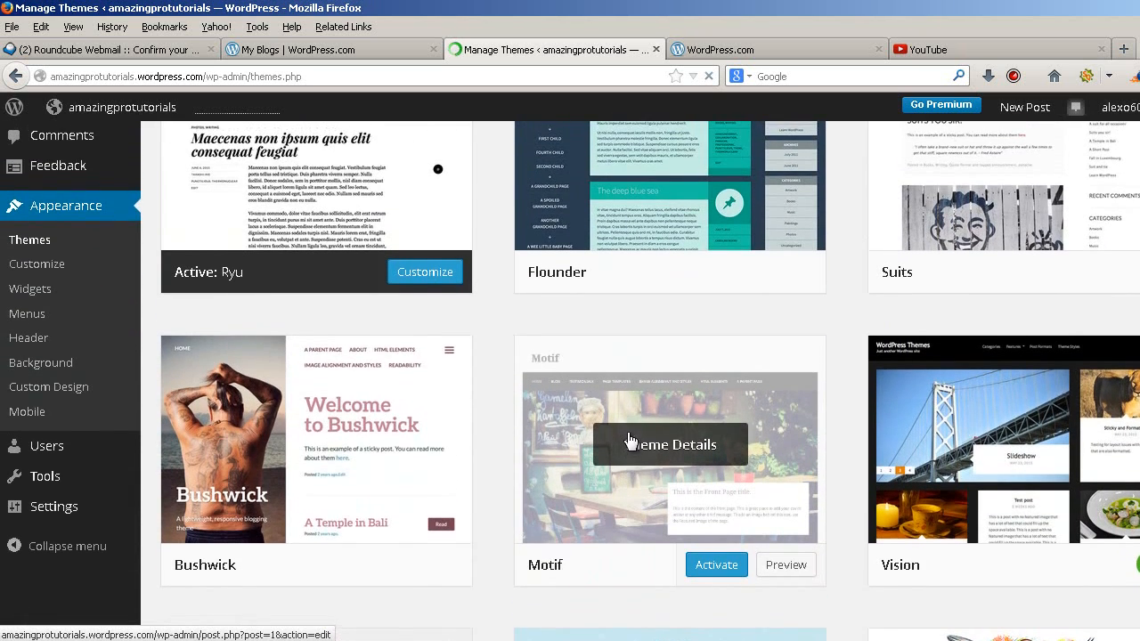
scroll(642, 436, "down", 4)
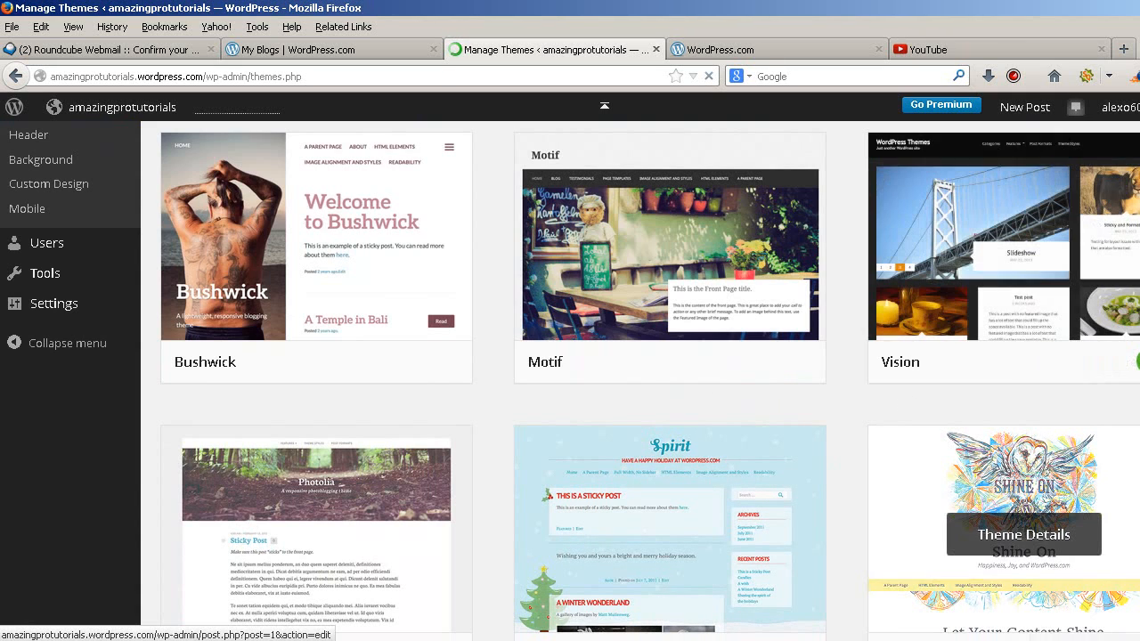
scroll(1051, 401, "down", 3)
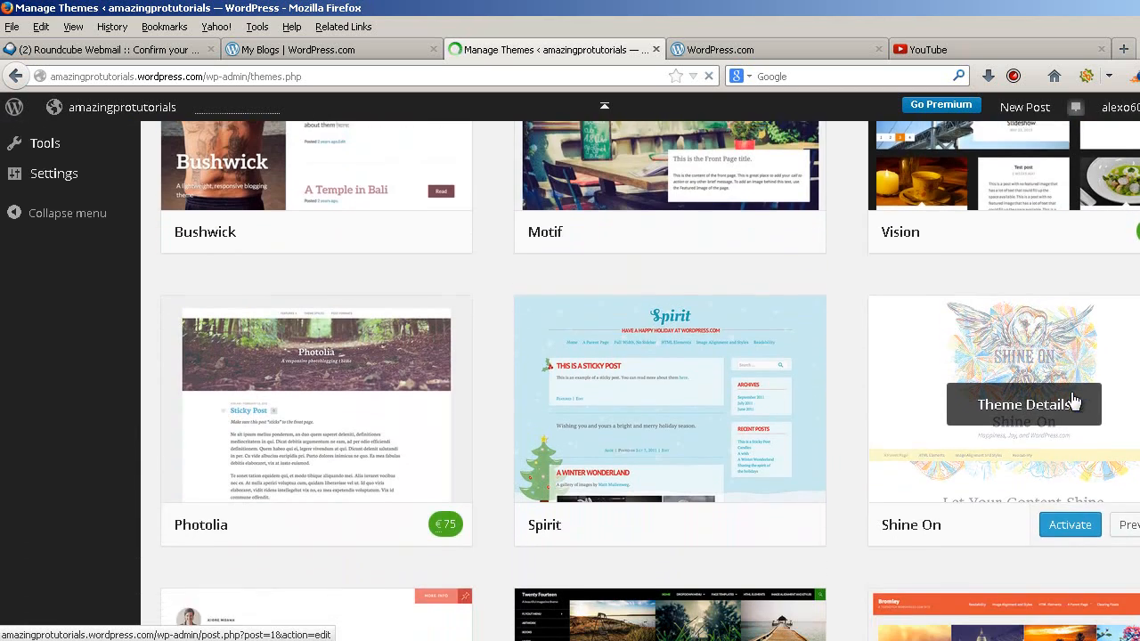
scroll(413, 366, "down", 3)
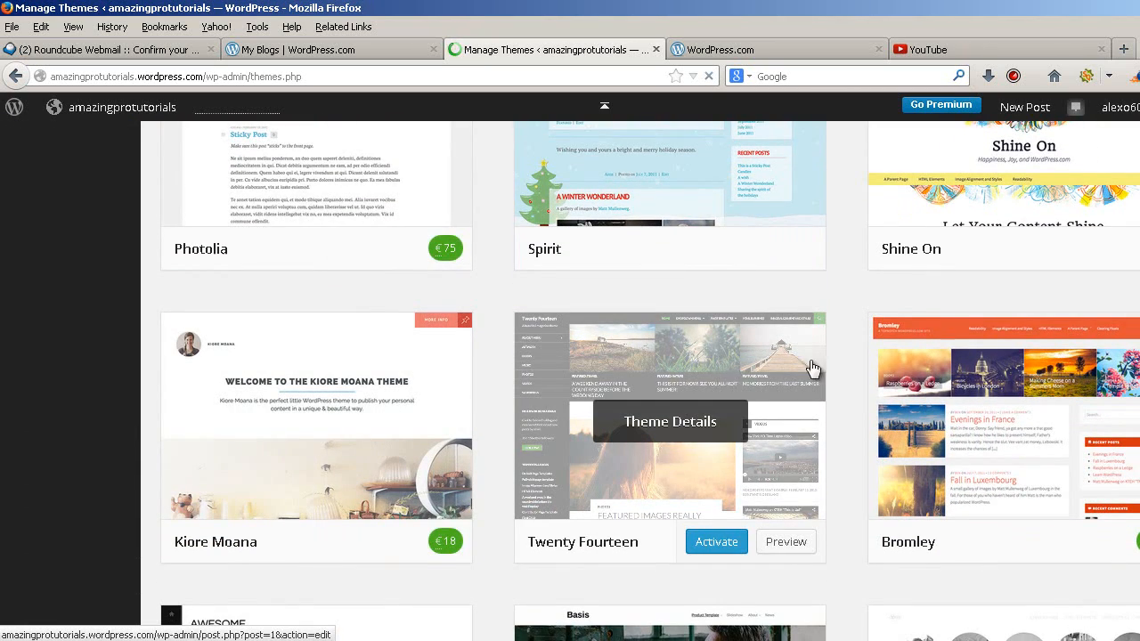
scroll(818, 370, "down", 2)
scroll(743, 400, "down", 2)
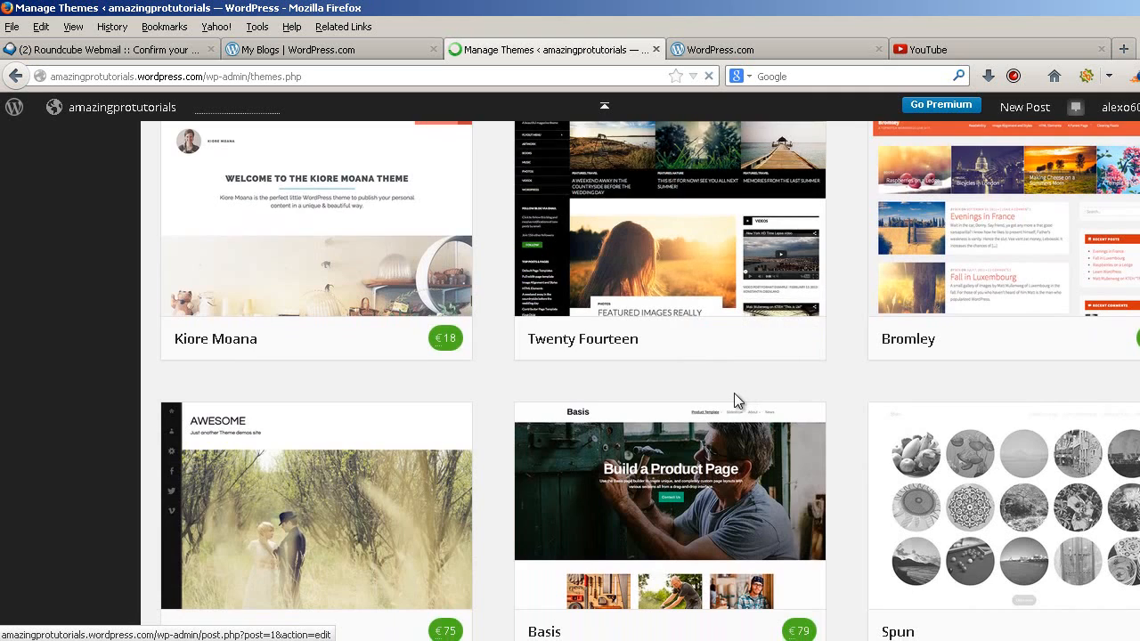
scroll(736, 400, "down", 1)
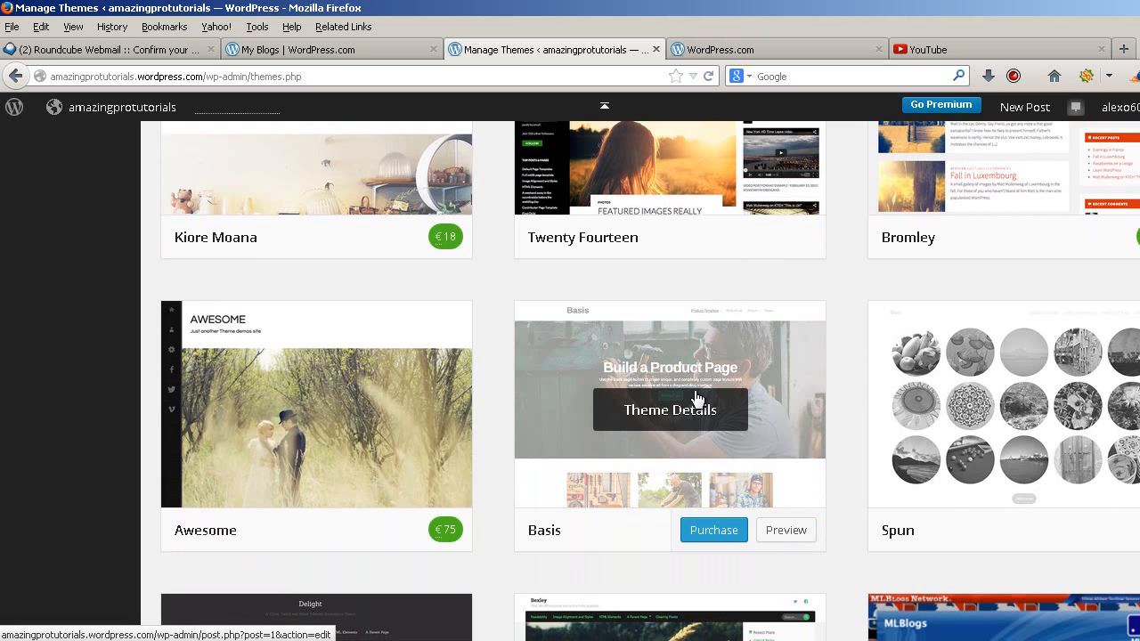
scroll(698, 398, "down", 1)
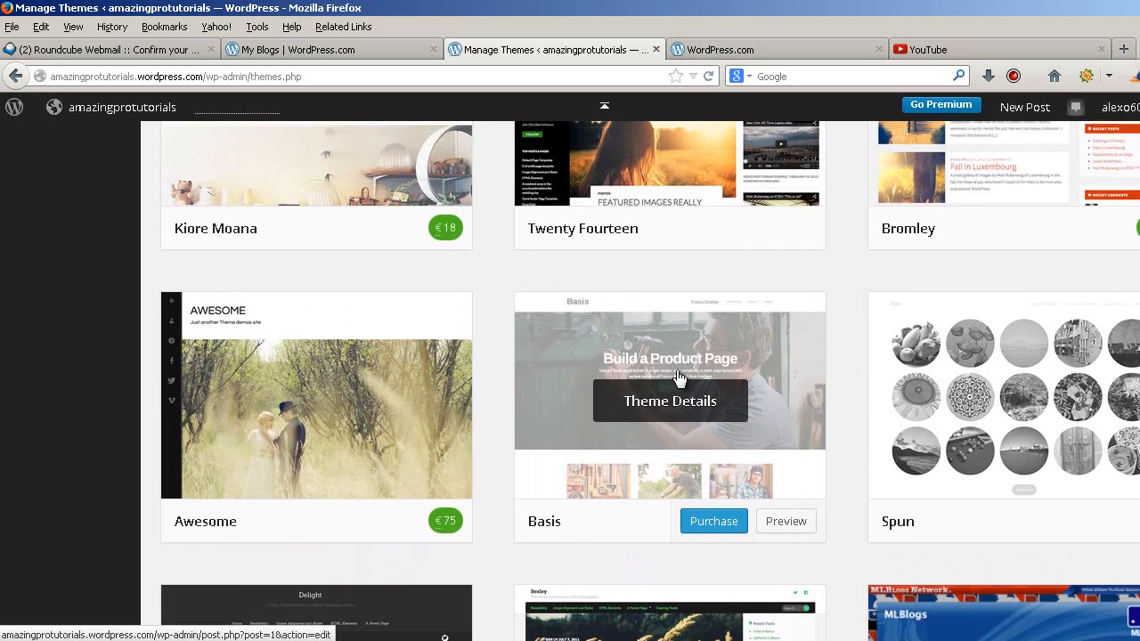
scroll(677, 378, "down", 1)
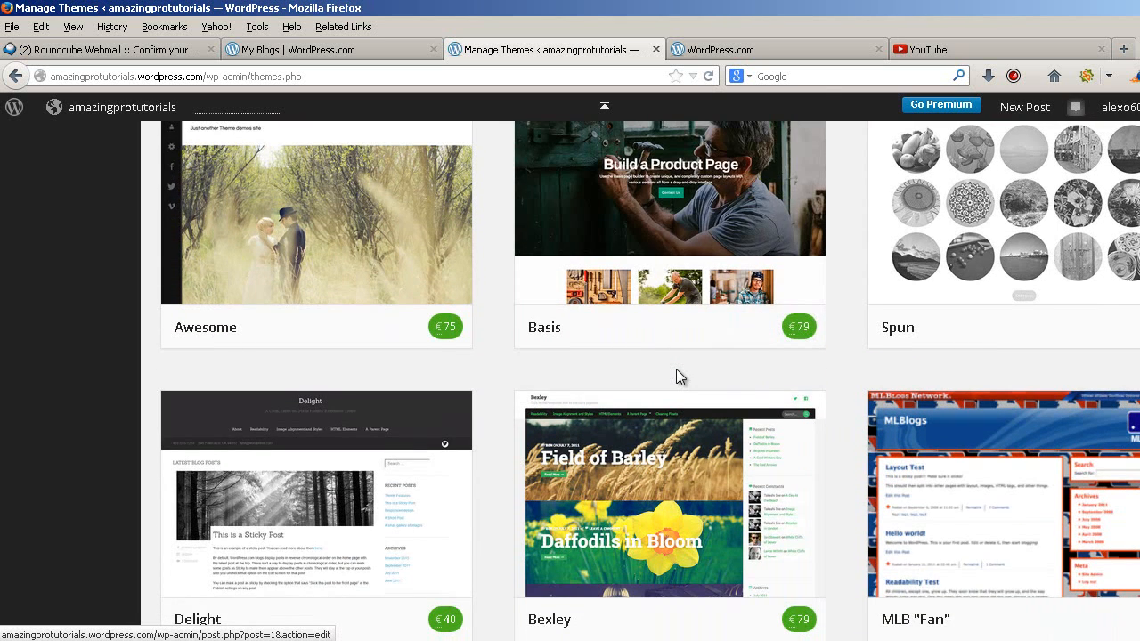
scroll(676, 369, "down", 3)
scroll(668, 370, "down", 4)
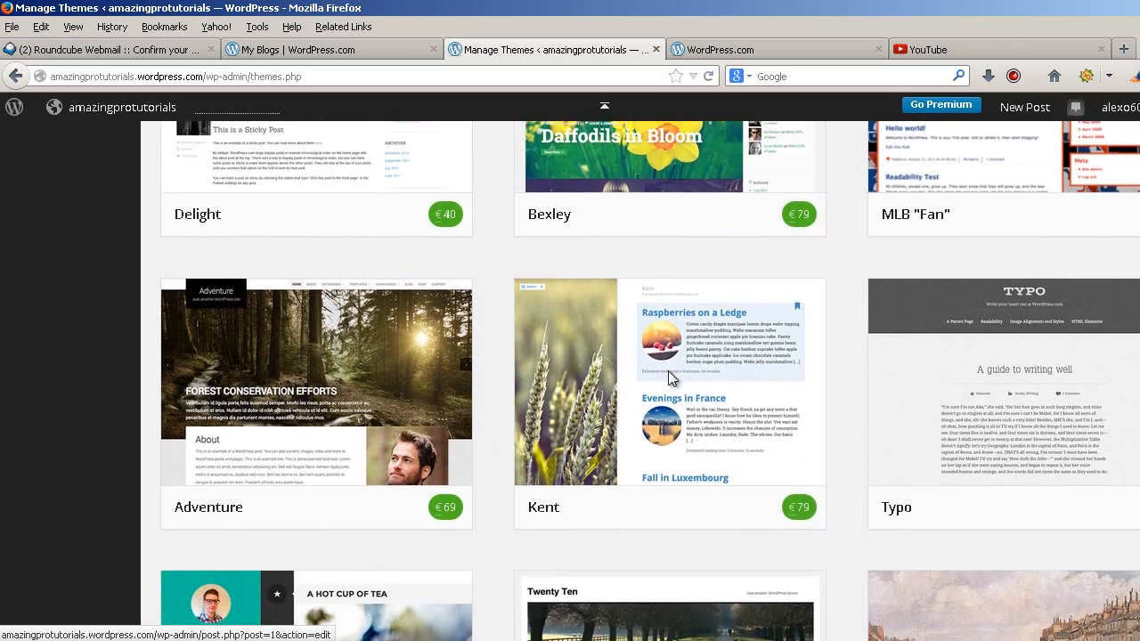
scroll(668, 381, "down", 1)
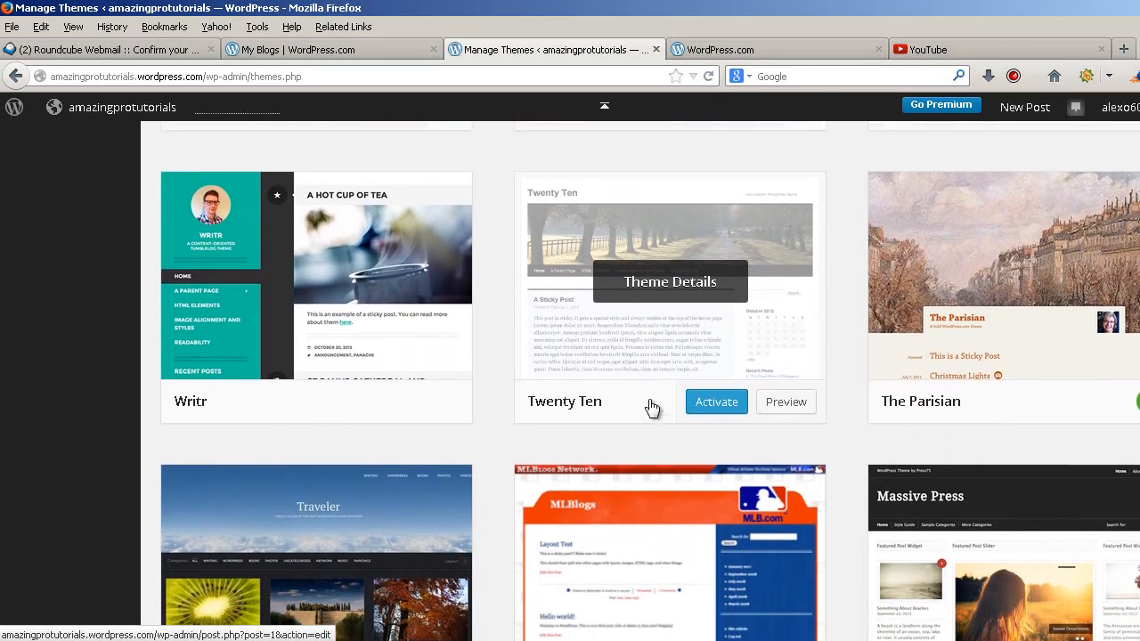
Activate the free Twenty Ten theme for the blog
scroll(570, 437, "up", 1)
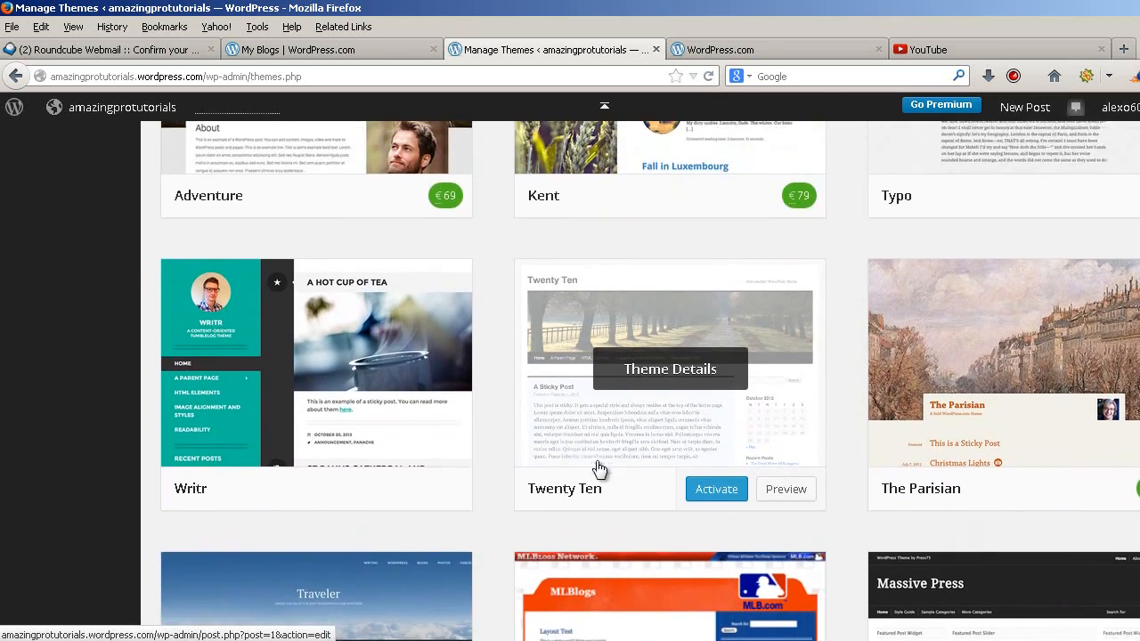
scroll(629, 386, "down", 1)
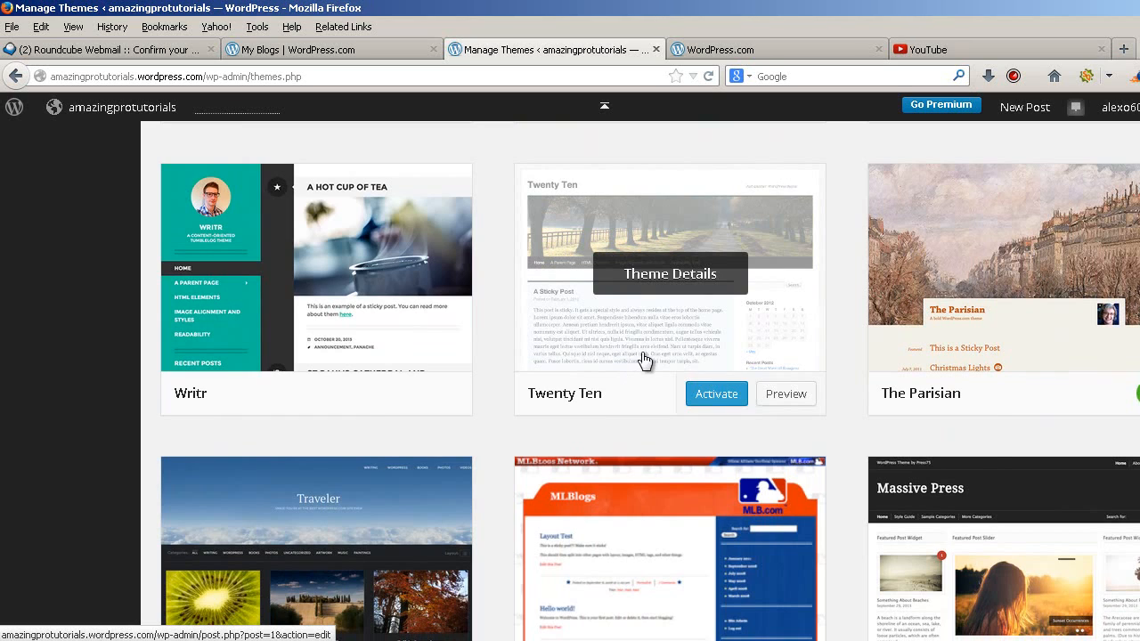
scroll(664, 321, "down", 1)
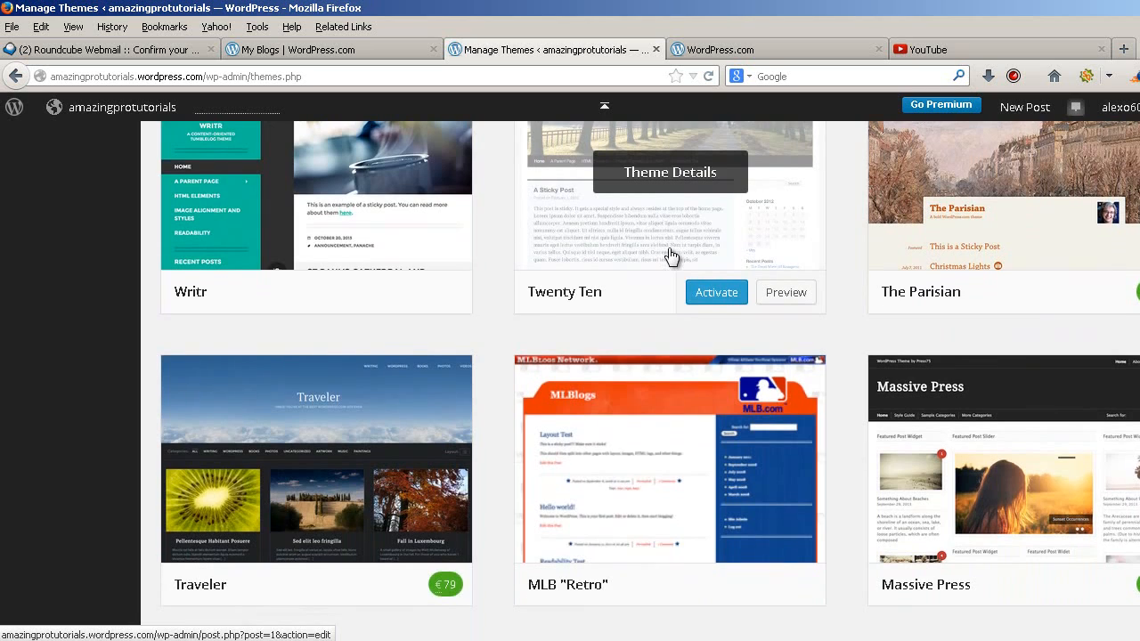
scroll(669, 255, "up", 1)
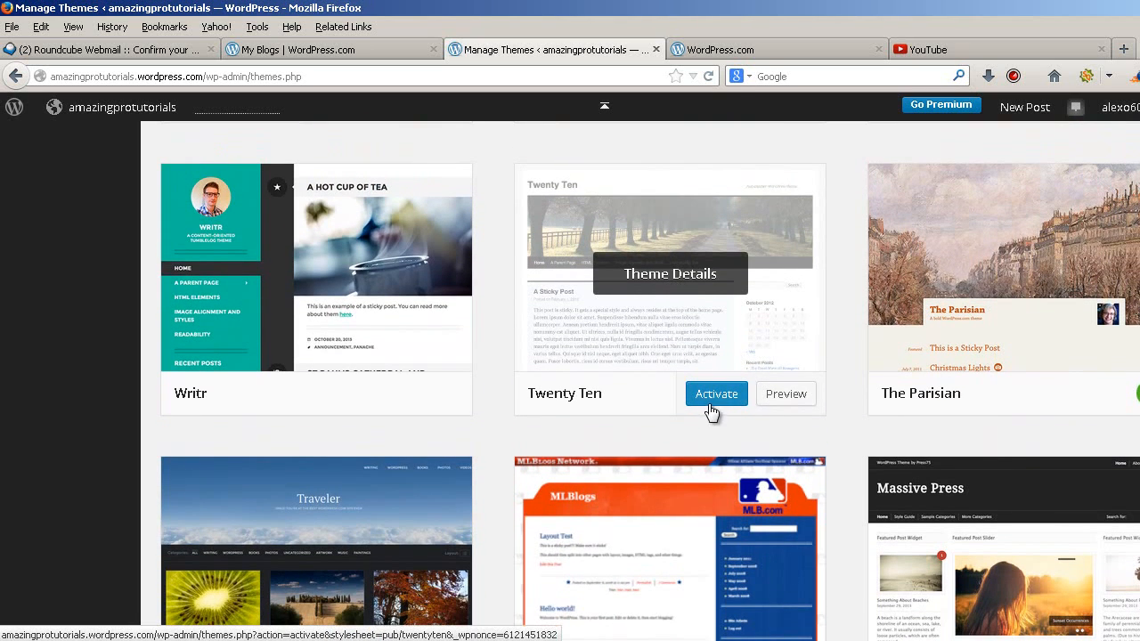
left_click(717, 403)
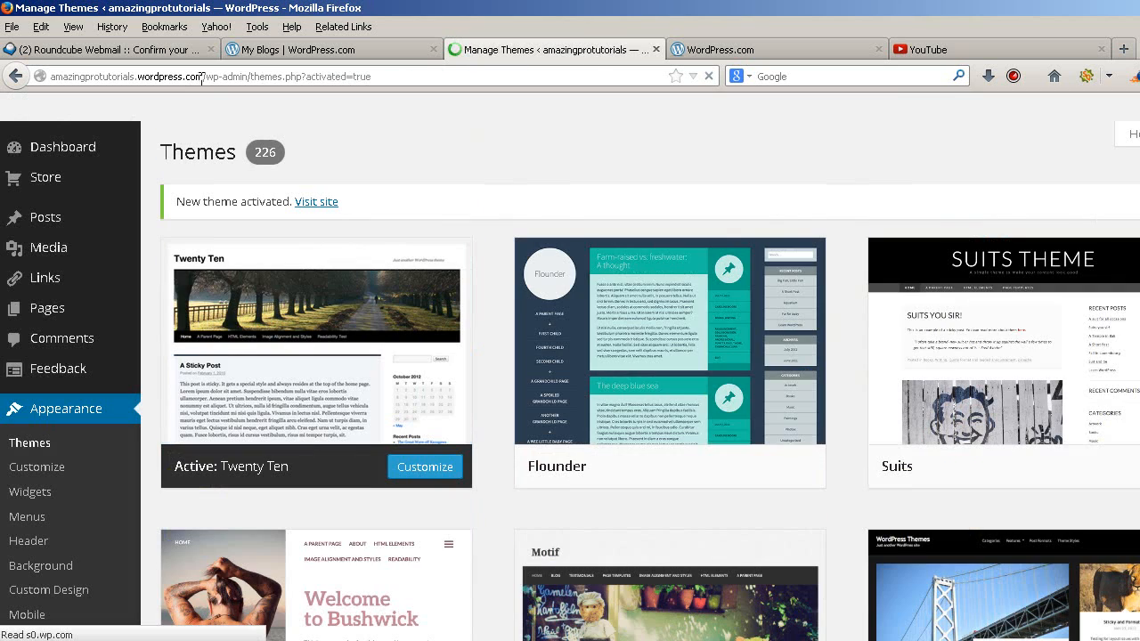
Open the blog's public address, amazingprotutorials.wordpress.com, in the tab that holds the leftover sign-up page
left_click_drag(203, 77, 51, 76)
key("ctrl+c")
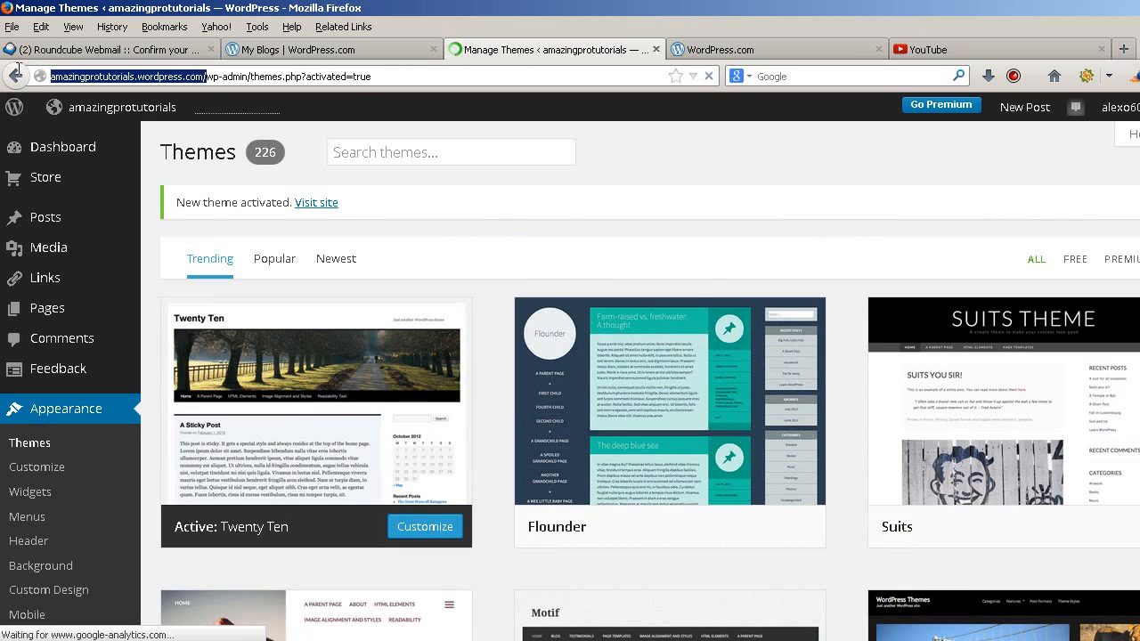
left_click(692, 55)
left_click(601, 73)
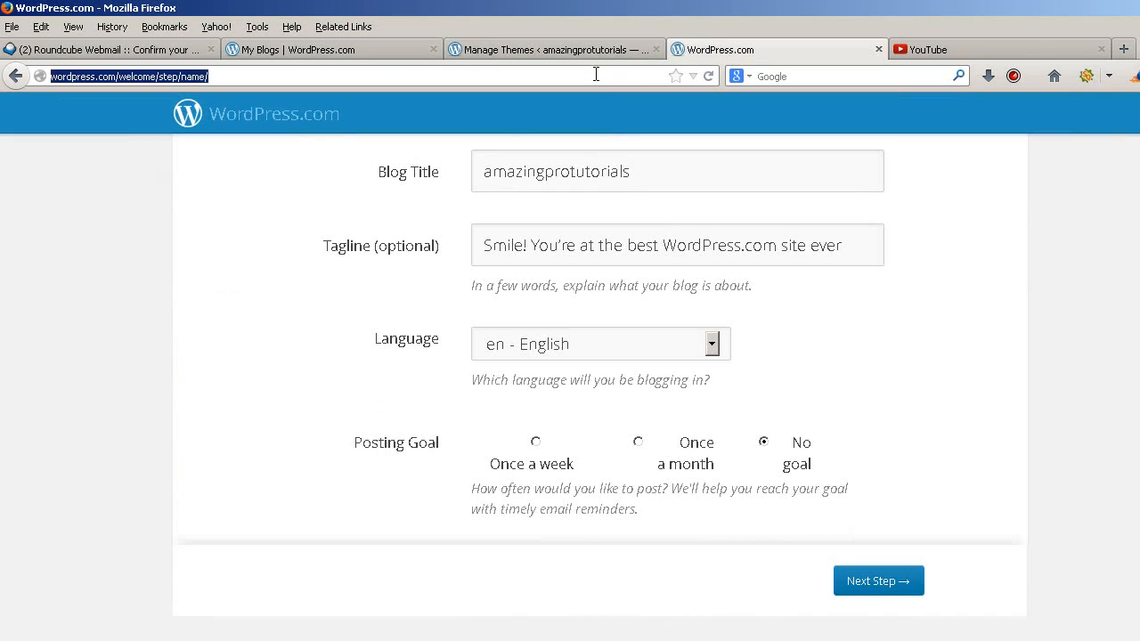
key("ctrl+v")
key("Return")
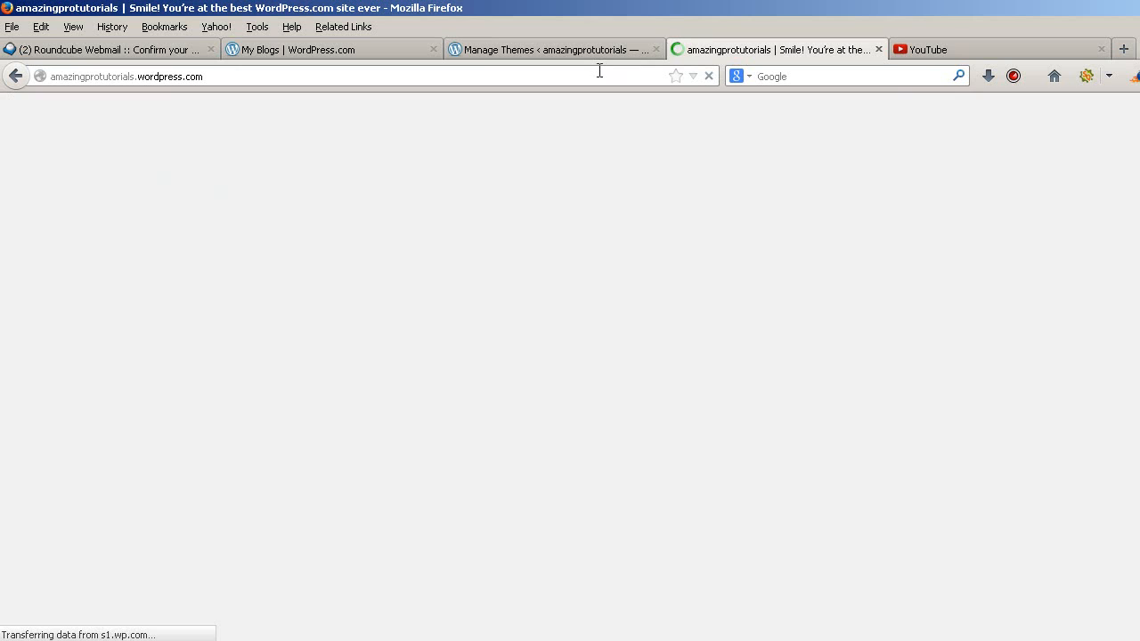
Look over the blog's front page in the new theme, from the header image and menu to the sidebar widgets and footer
scroll(684, 235, "down", 3)
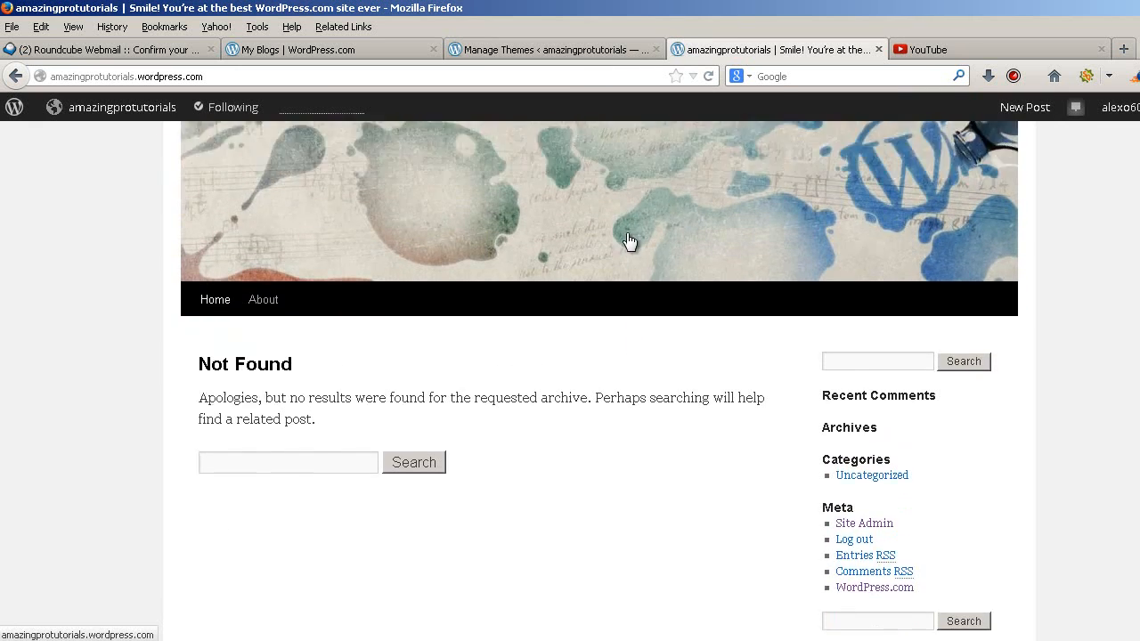
scroll(629, 242, "up", 3)
scroll(383, 220, "down", 1)
left_click(381, 218)
scroll(173, 283, "down", 8)
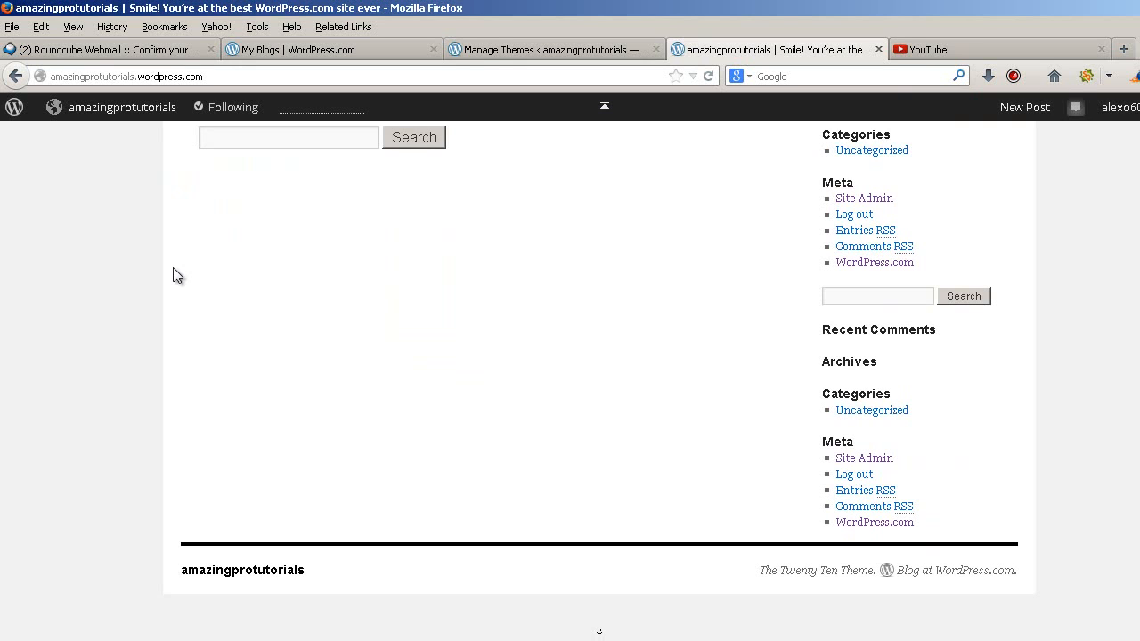
scroll(175, 274, "up", 6)
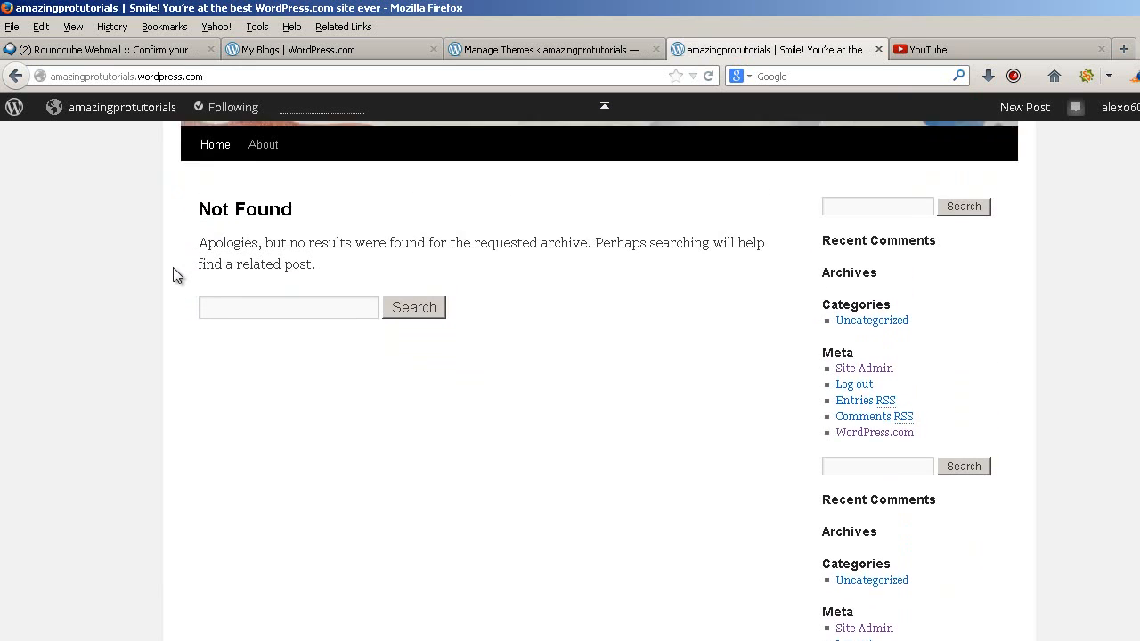
scroll(173, 274, "up", 1)
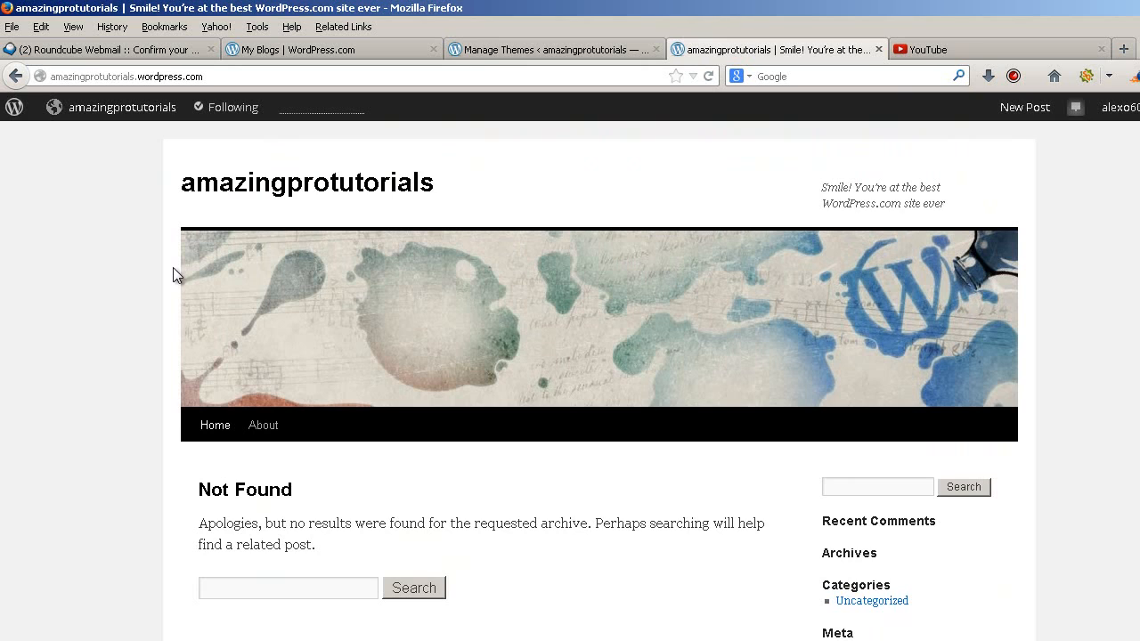
scroll(173, 267, "down", 2)
scroll(177, 251, "up", 2)
Open the blog's custom background settings in the dashboard, review the image options and bring up the background color picker
left_click(487, 43)
scroll(90, 305, "down", 2)
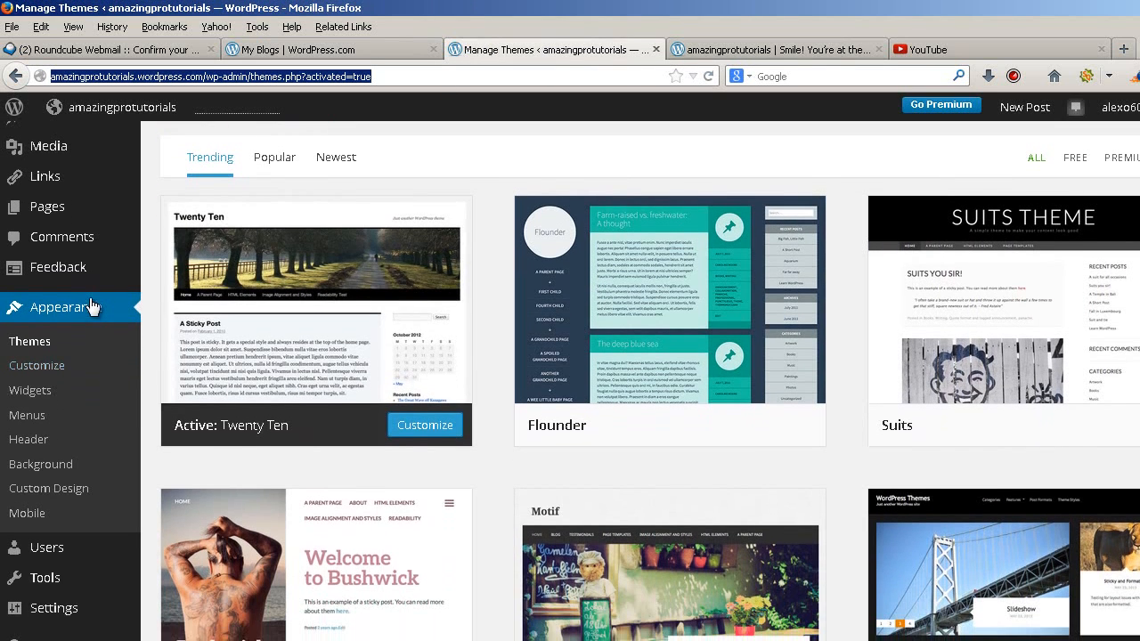
left_click(67, 465)
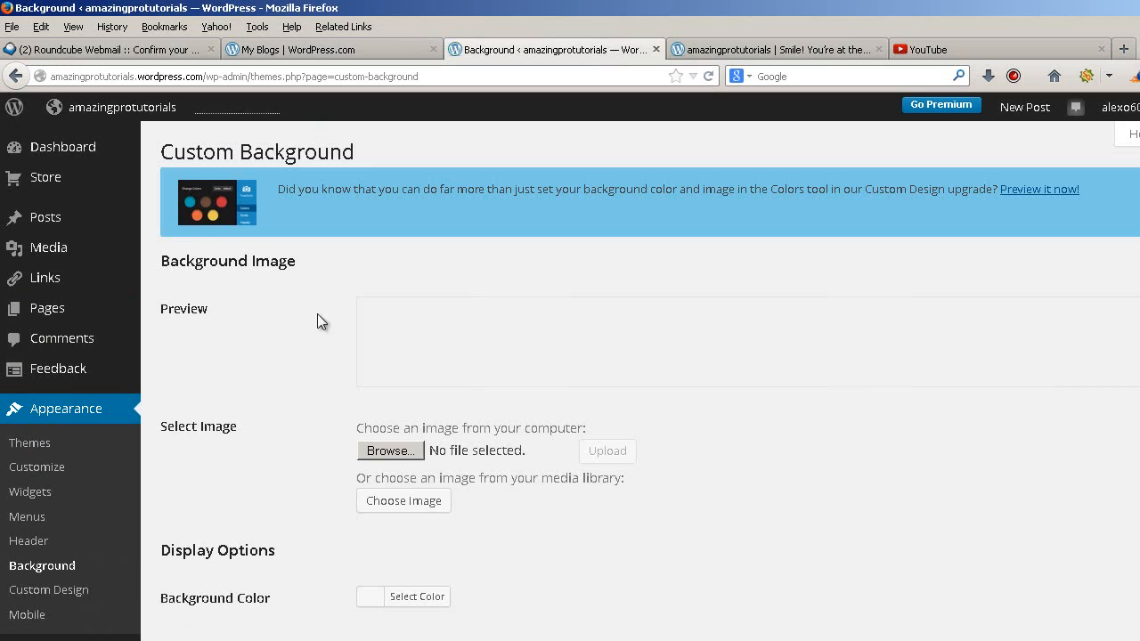
scroll(338, 331, "down", 3)
scroll(341, 321, "up", 2)
scroll(267, 317, "up", 1)
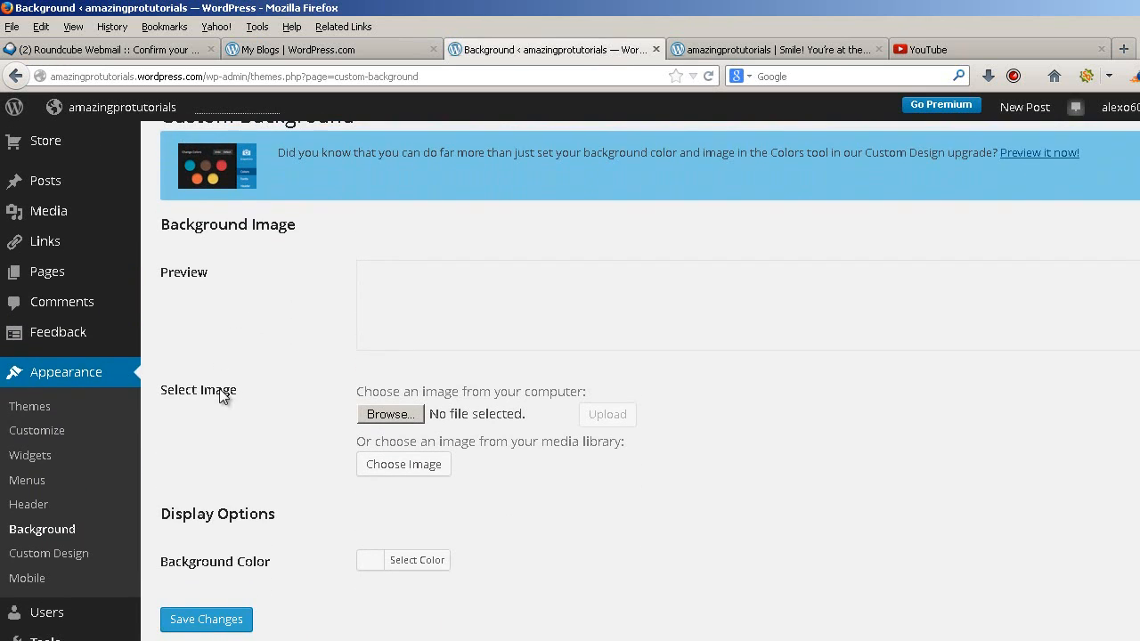
scroll(241, 392, "down", 2)
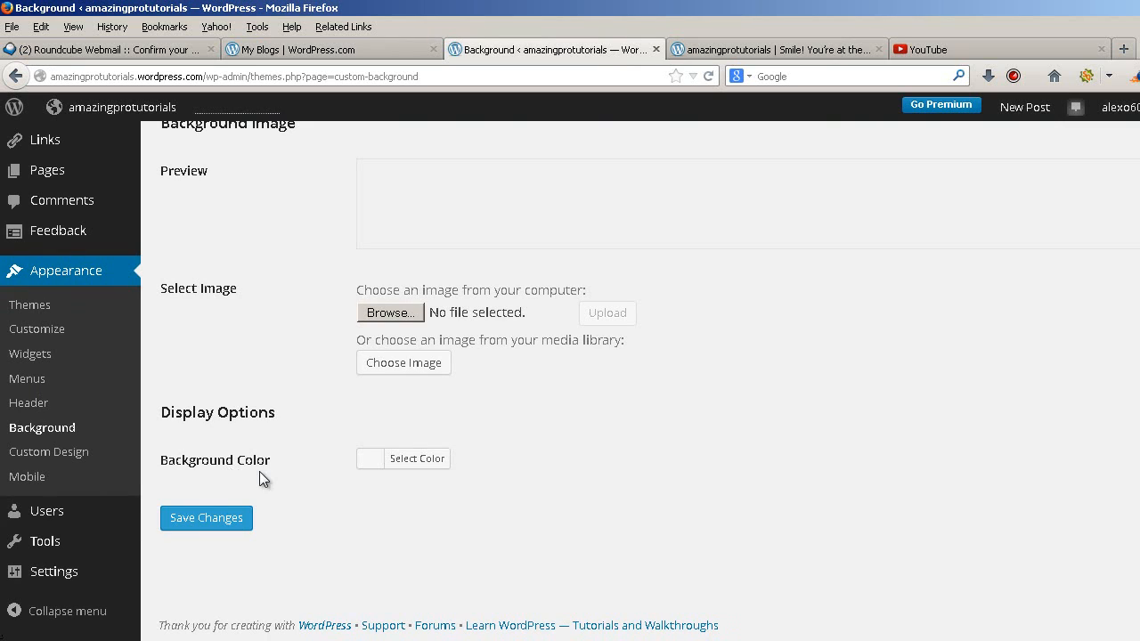
left_click(420, 462)
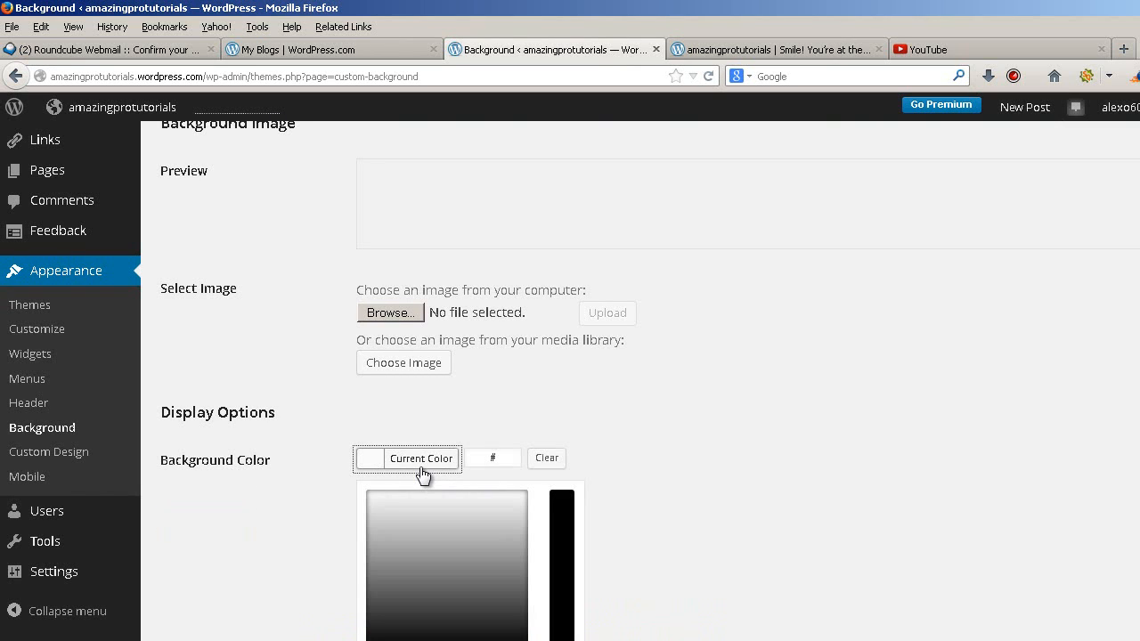
scroll(424, 477, "down", 2)
Try grey #666666, red, orange #dd9933, yellow and dark red #420000 as the blog's background color
left_click_drag(433, 430, 369, 485)
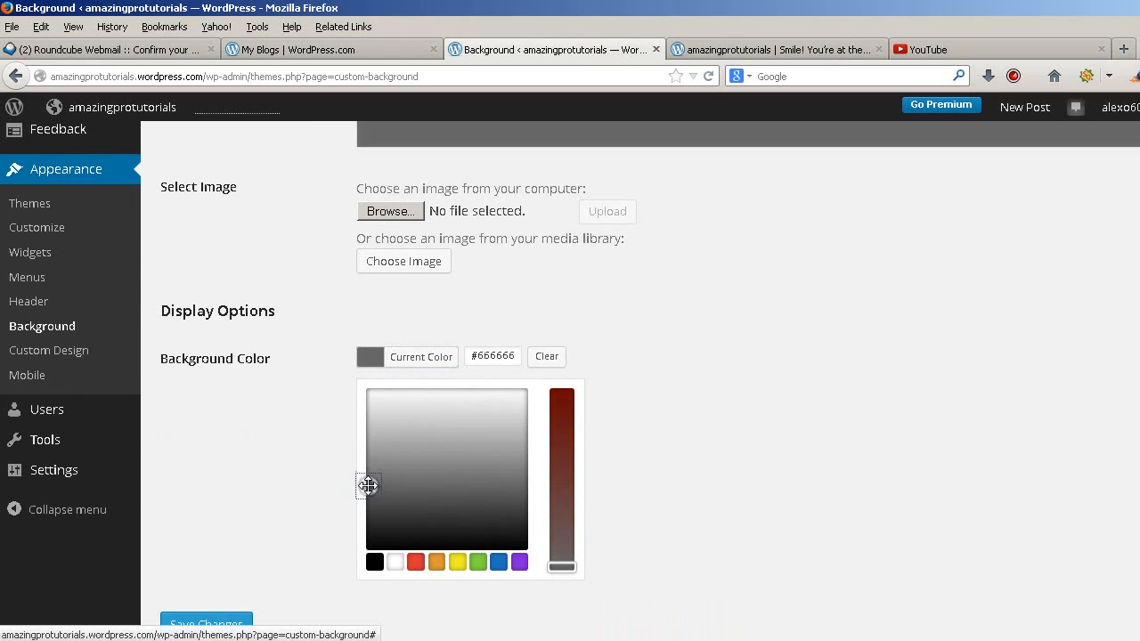
left_click(413, 564)
left_click(436, 563)
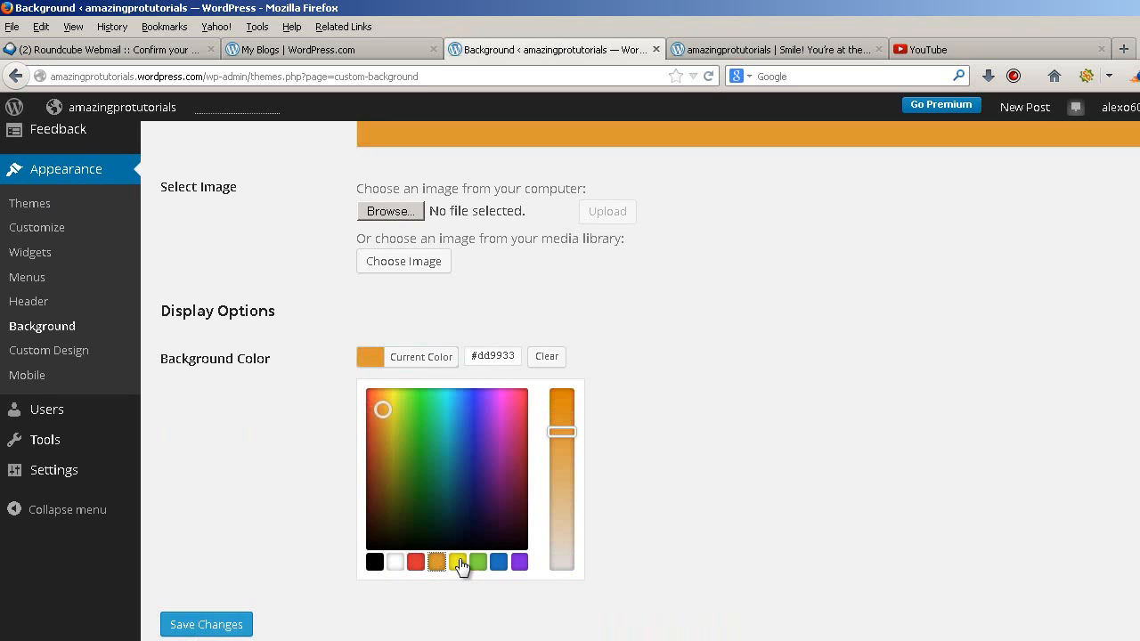
left_click(461, 565)
left_click_drag(415, 460, 364, 509)
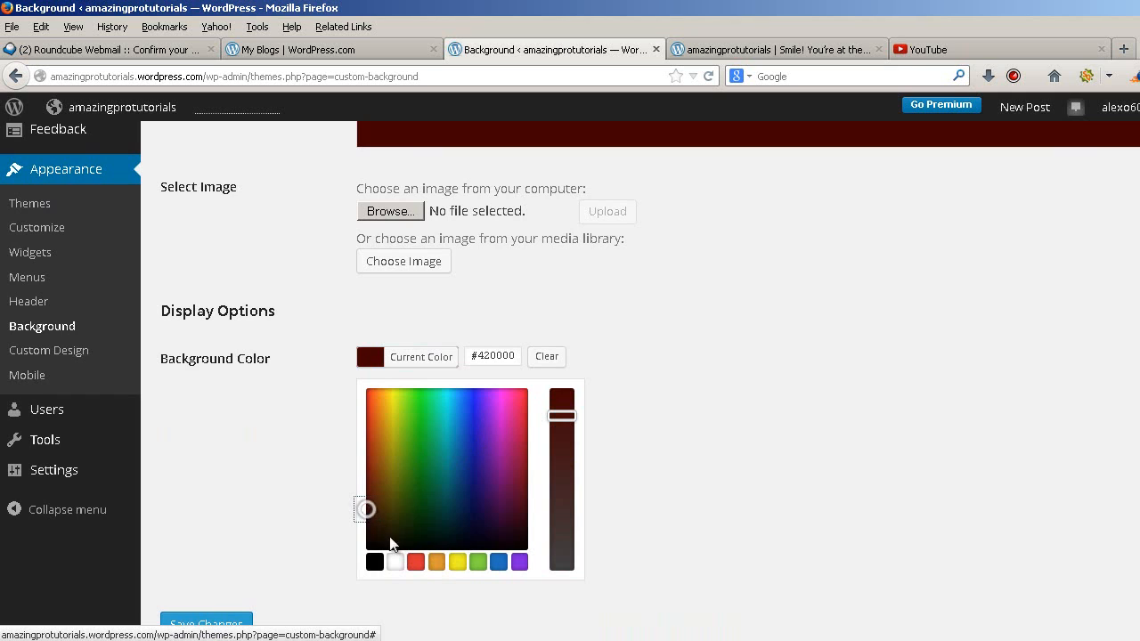
Set the background color to black, lighten it to dark grey #3a3a3a and save the background changes
left_click(376, 563)
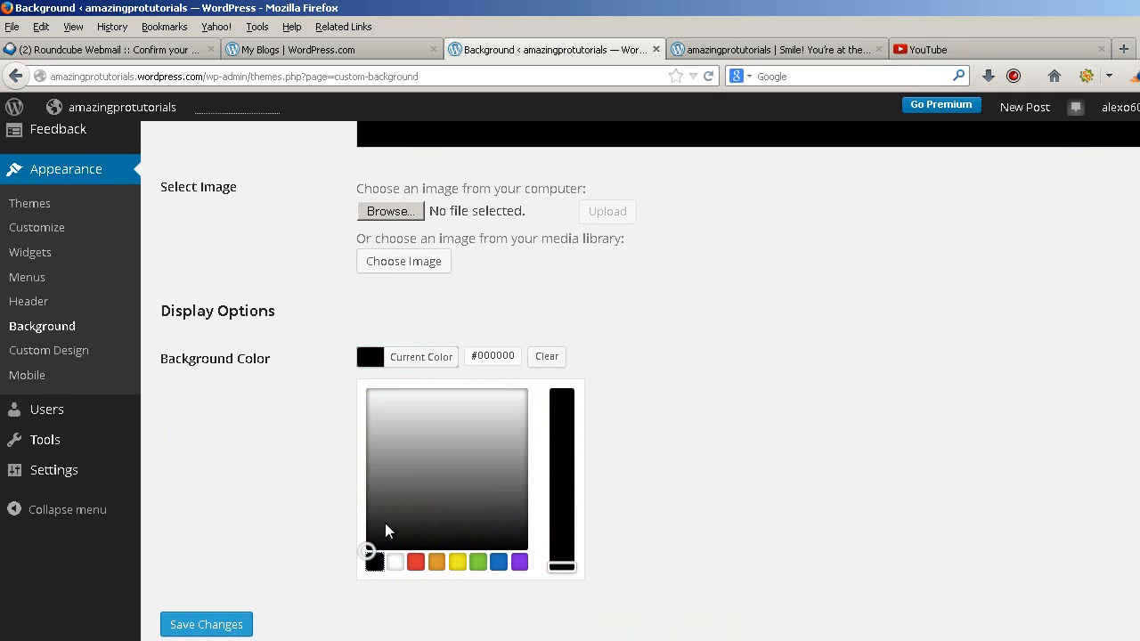
left_click_drag(385, 531, 364, 511)
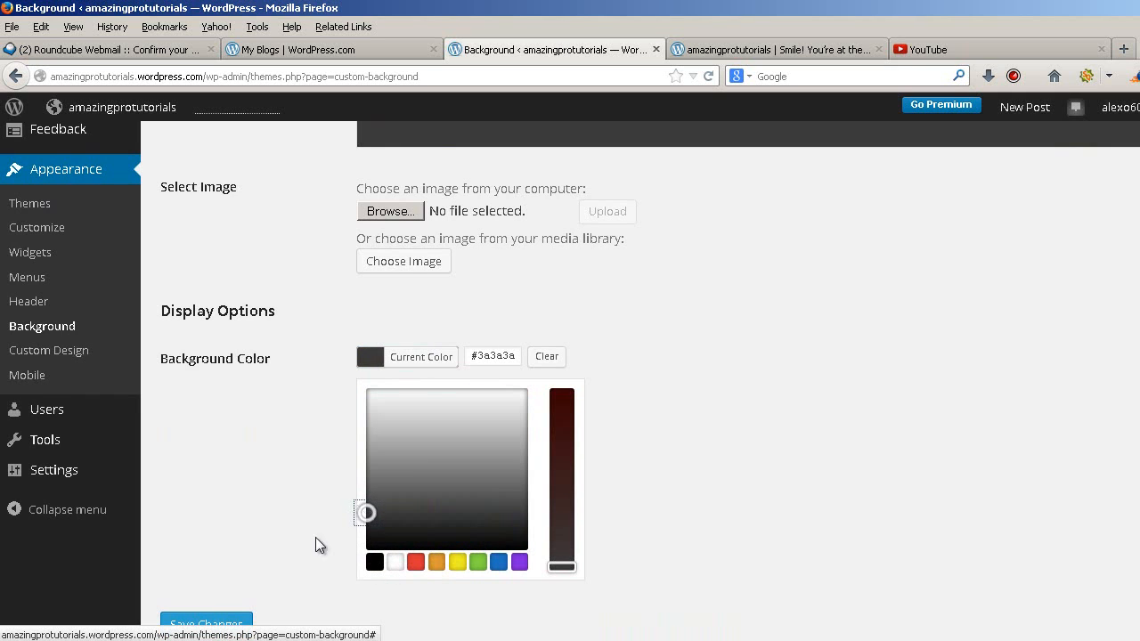
scroll(254, 546, "down", 2)
left_click(213, 539)
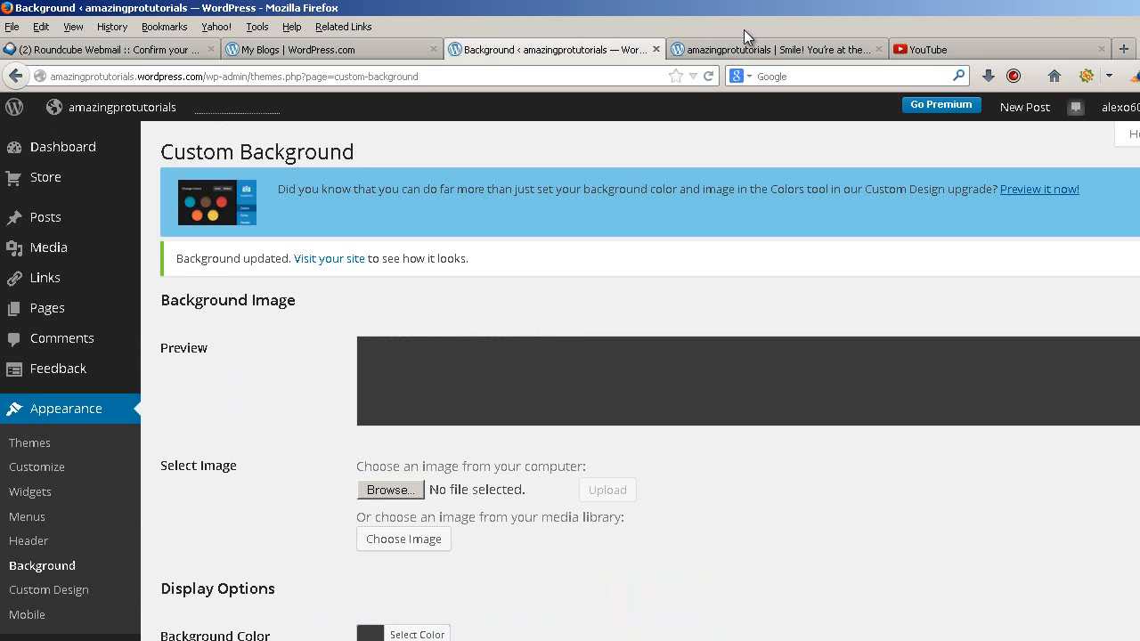
Reload the blog's front page and check its background, site title and tagline
left_click(740, 49)
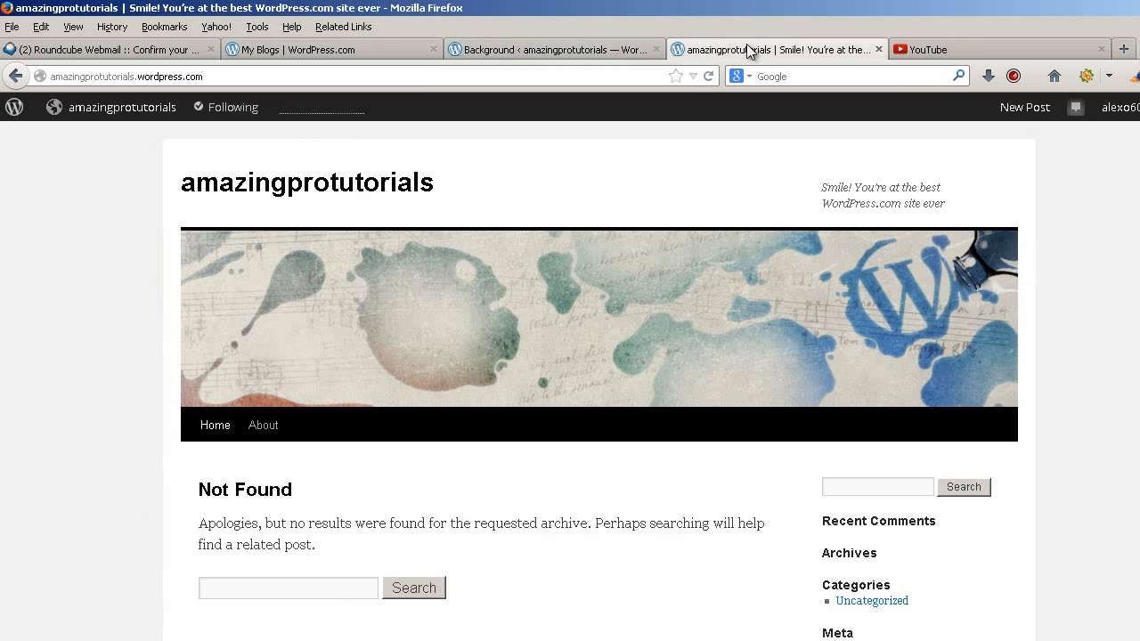
left_click(709, 77)
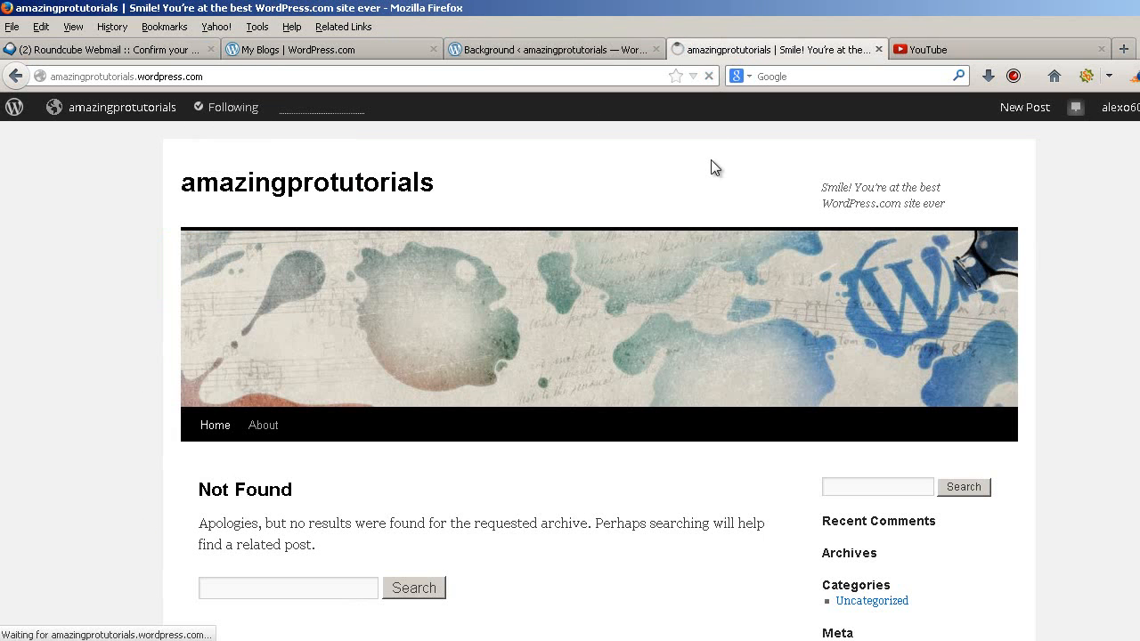
scroll(323, 144, "down", 4)
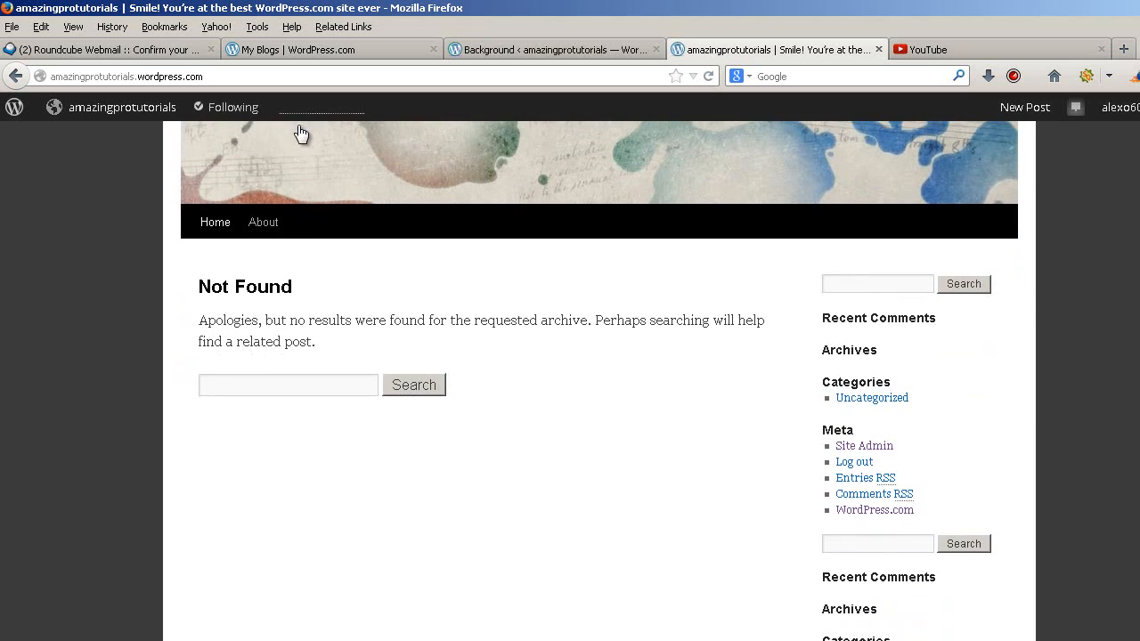
scroll(234, 172, "up", 4)
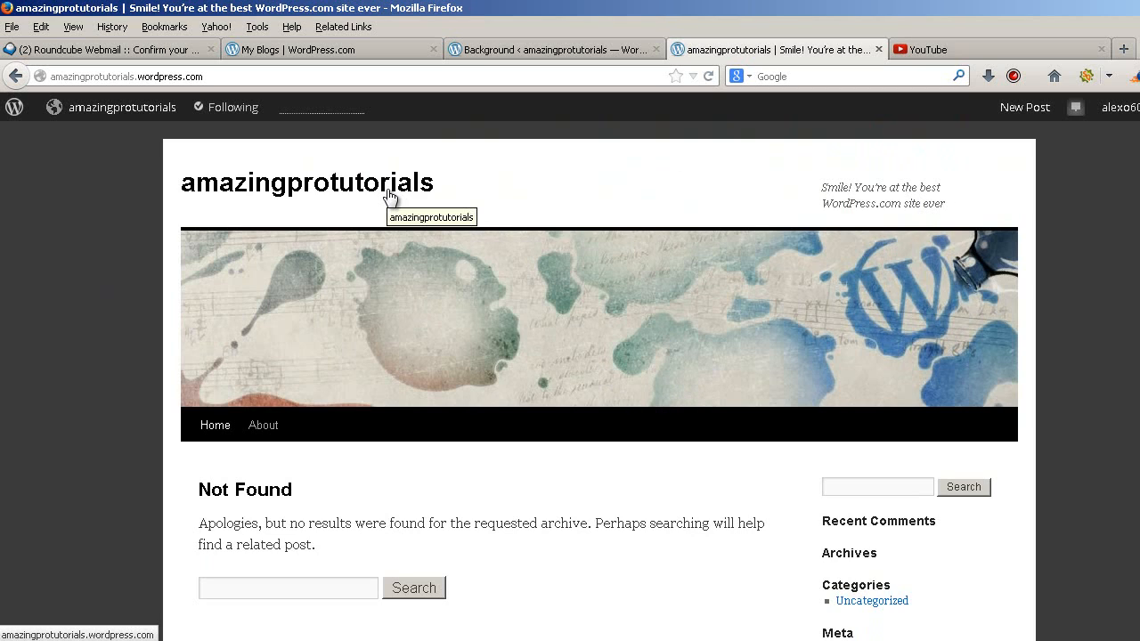
left_click_drag(947, 205, 812, 194)
left_click(454, 184)
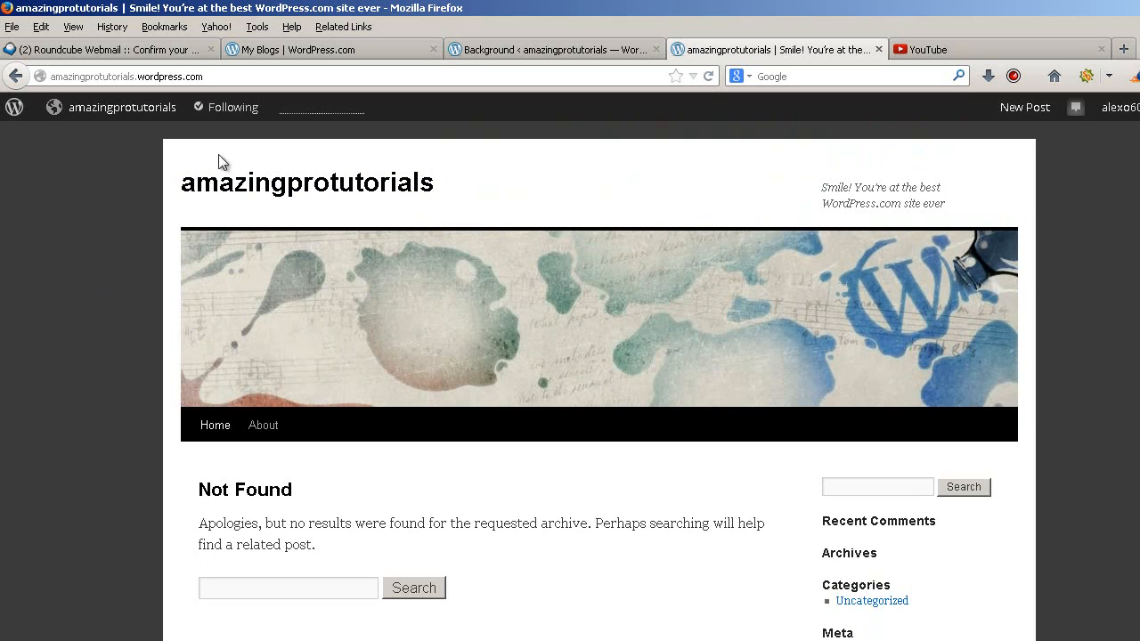
Return to the dashboard and open the blog's general settings
left_click(564, 44)
scroll(68, 347, "down", 4)
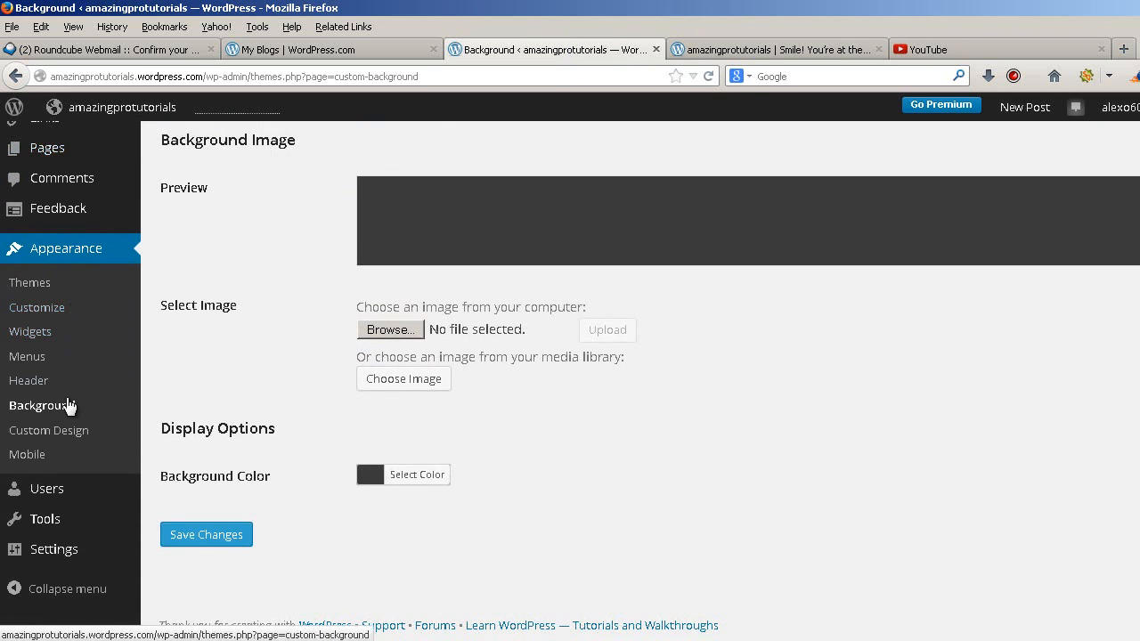
mouse_move(43, 539)
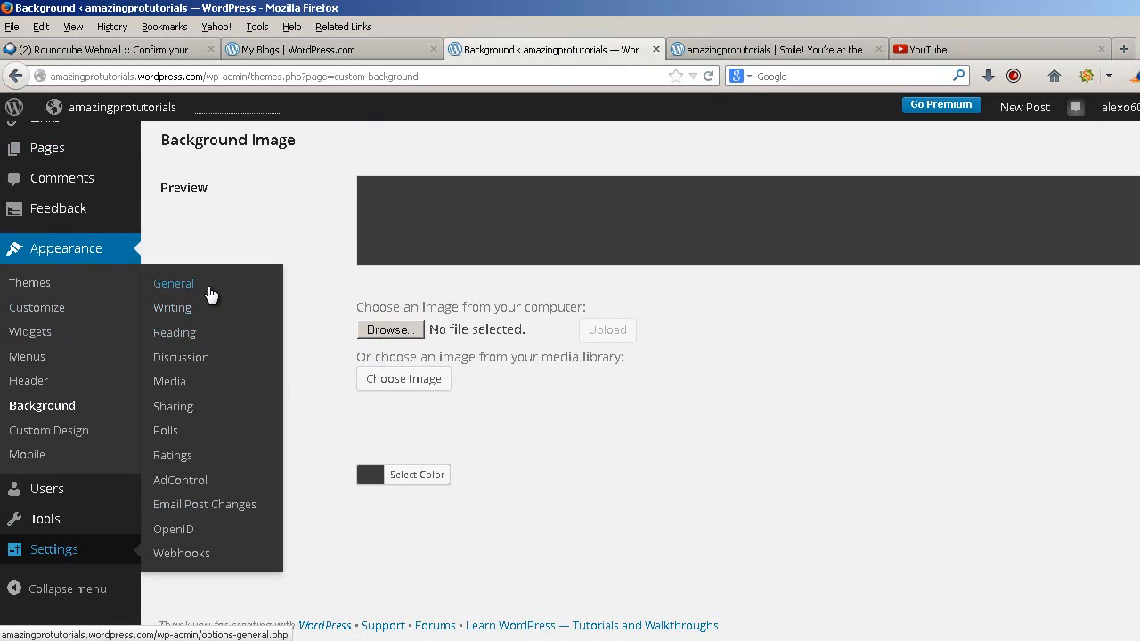
left_click(176, 284)
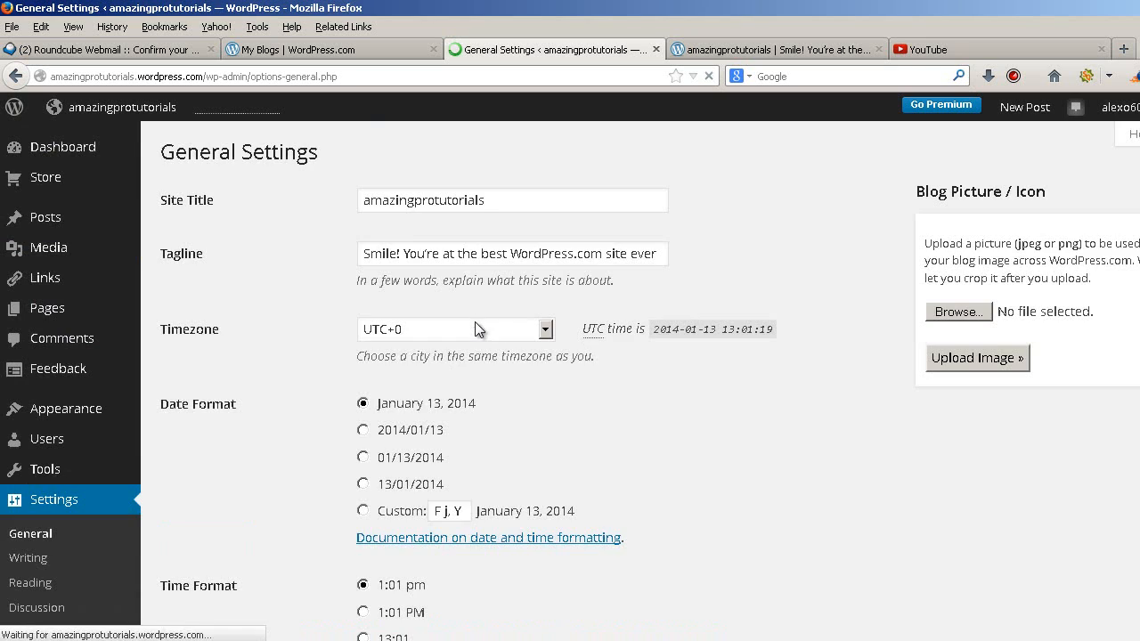
Replace the site title with "Amazing ProSite Tutorials"
left_click_drag(519, 206, 273, 204)
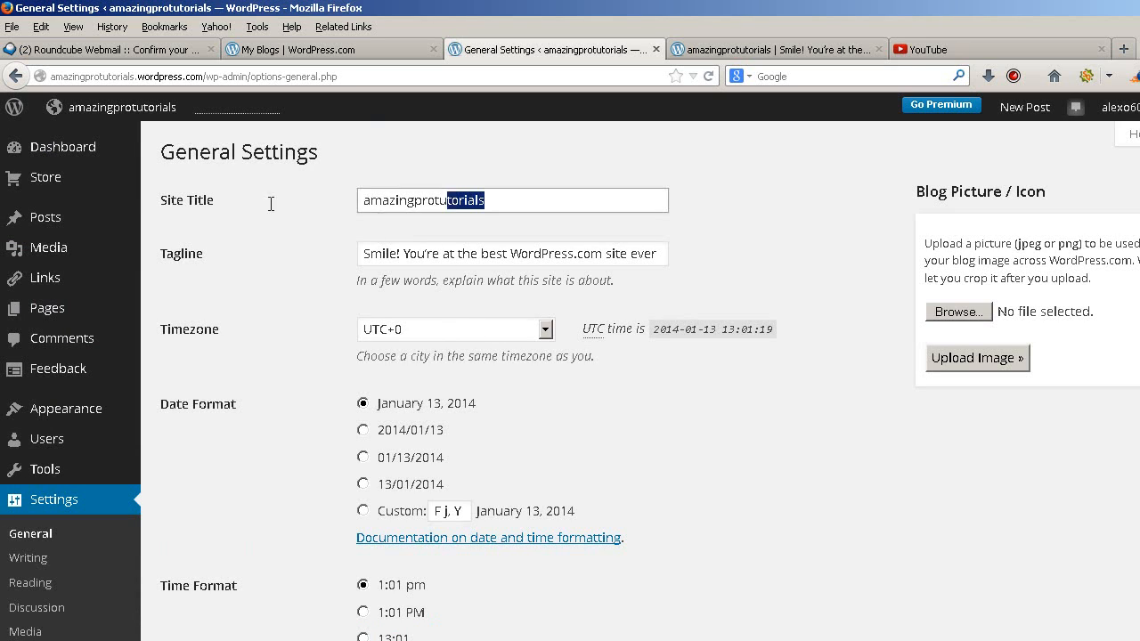
type("Amazing")
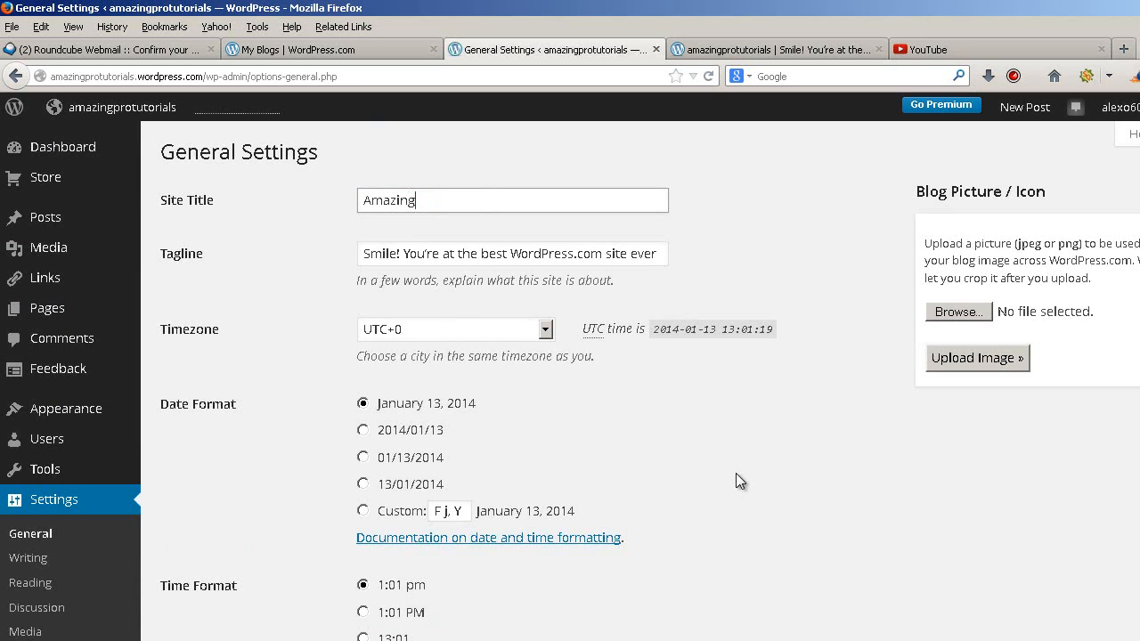
type(" ProSitetutorials")
left_click(462, 200)
key("Delete")
type("T")
Clear the blog's tagline and save the general settings
left_click(516, 255)
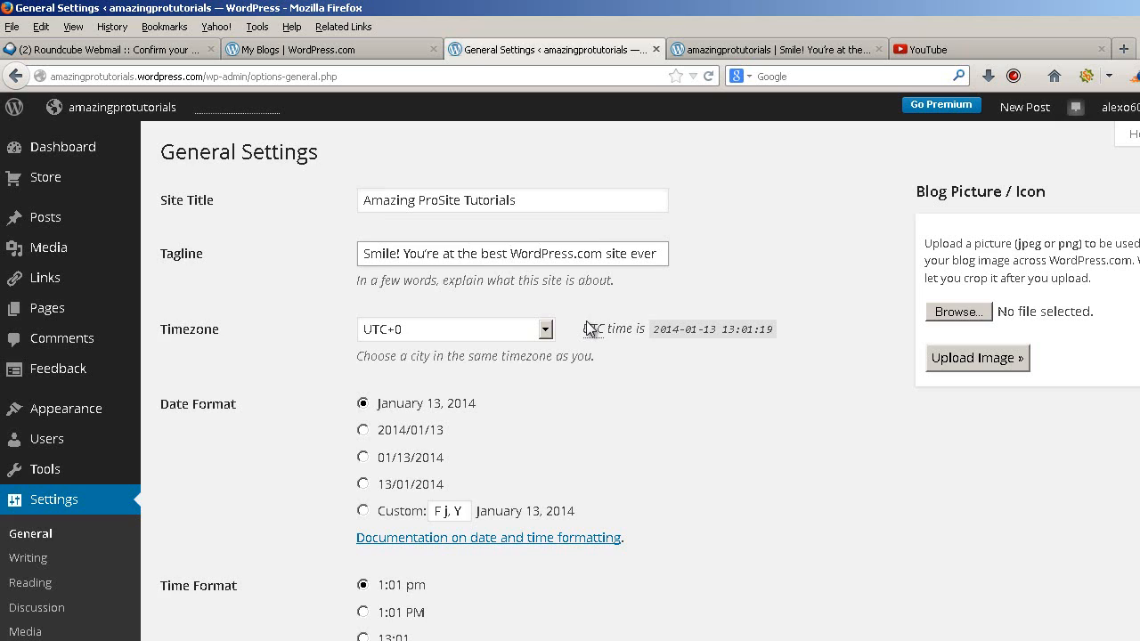
key("ctrl+a")
key("BackSpace")
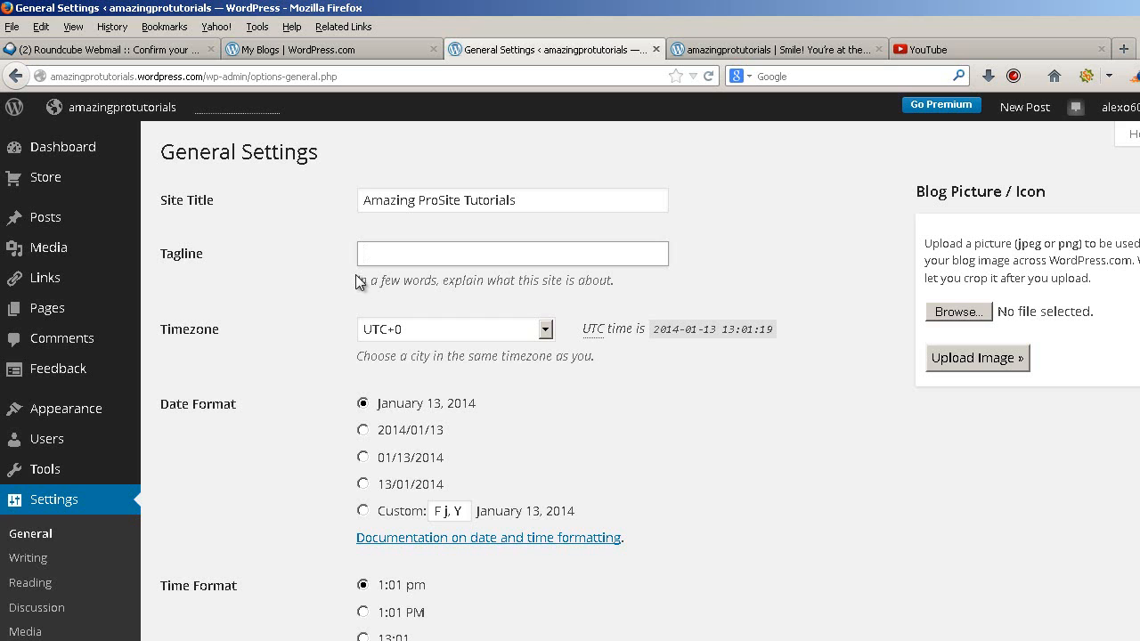
scroll(414, 236, "down", 5)
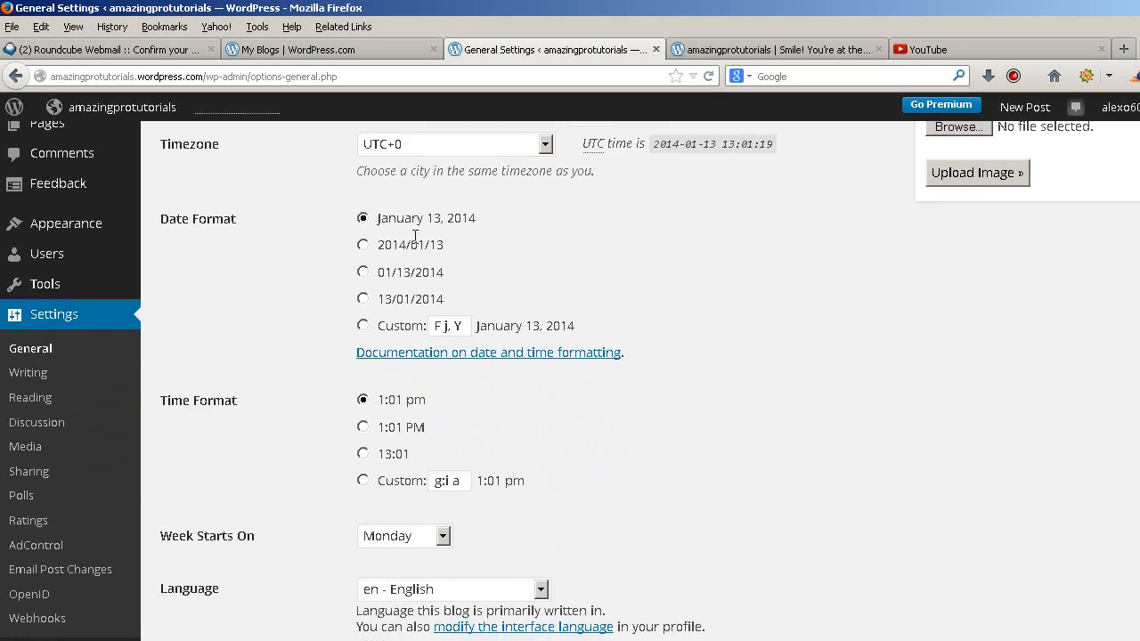
left_click(230, 536)
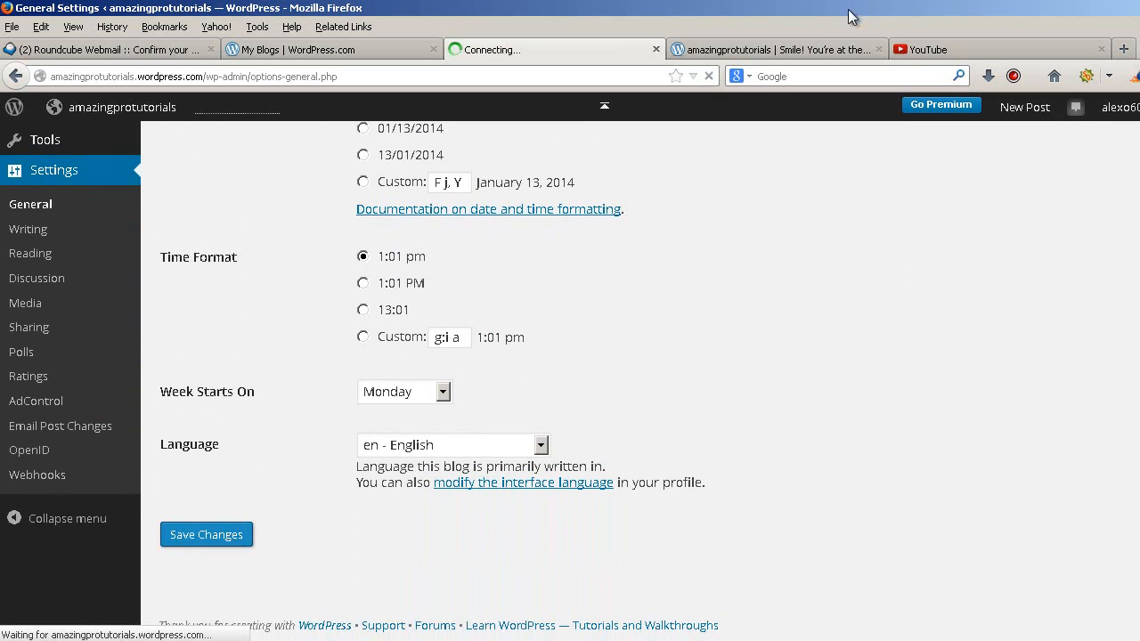
Reload the blog's front page and check the site title in the header
left_click(795, 47)
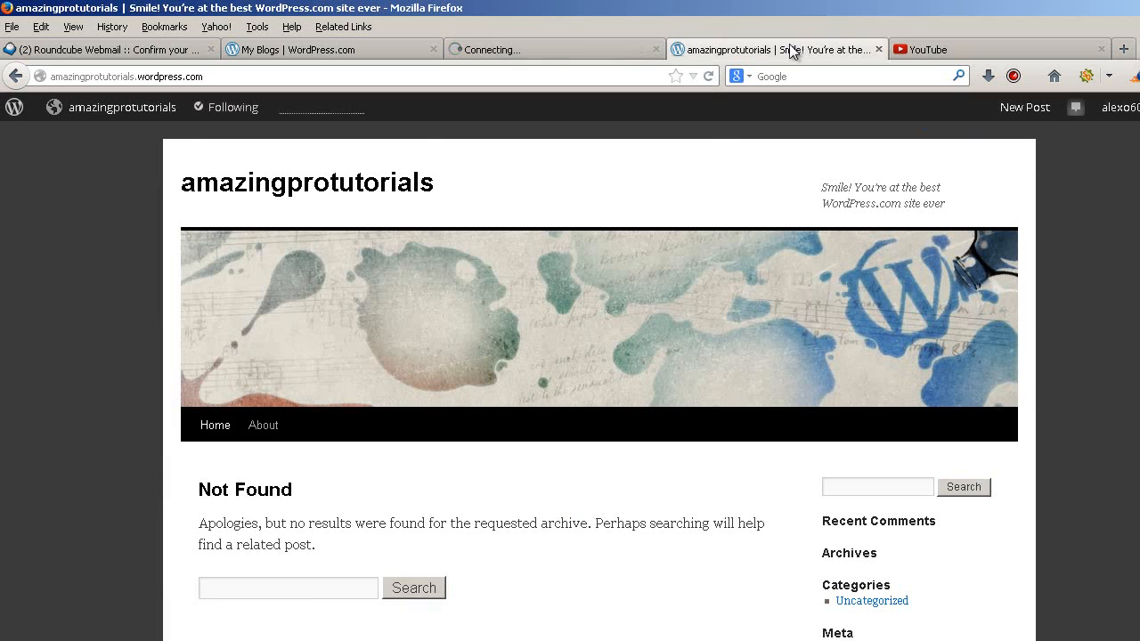
left_click(710, 76)
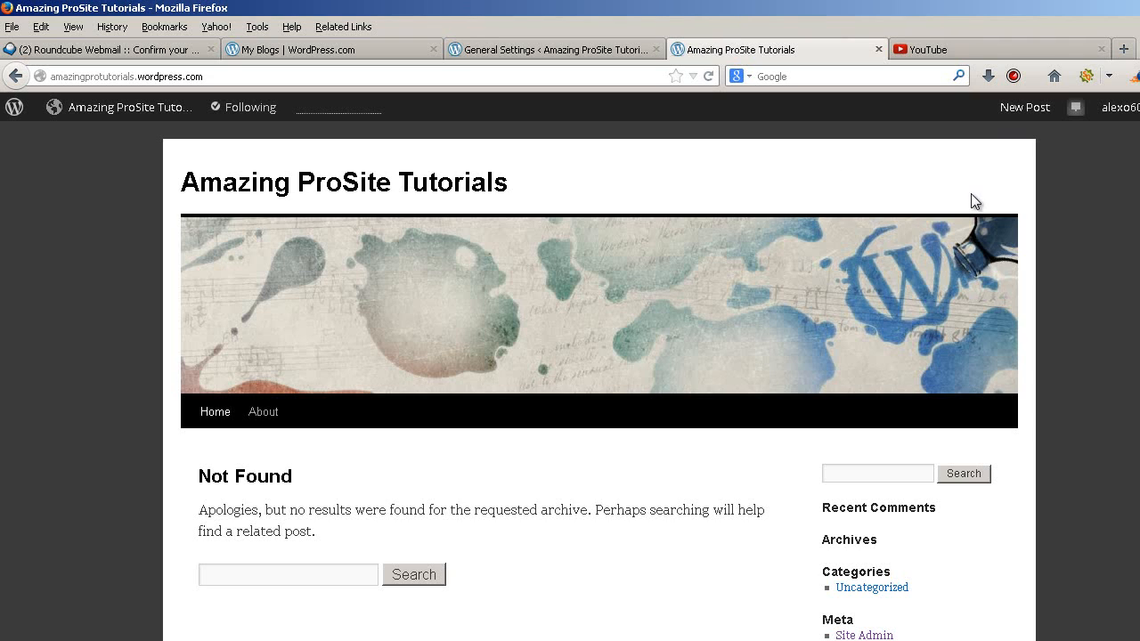
left_click_drag(182, 187, 513, 185)
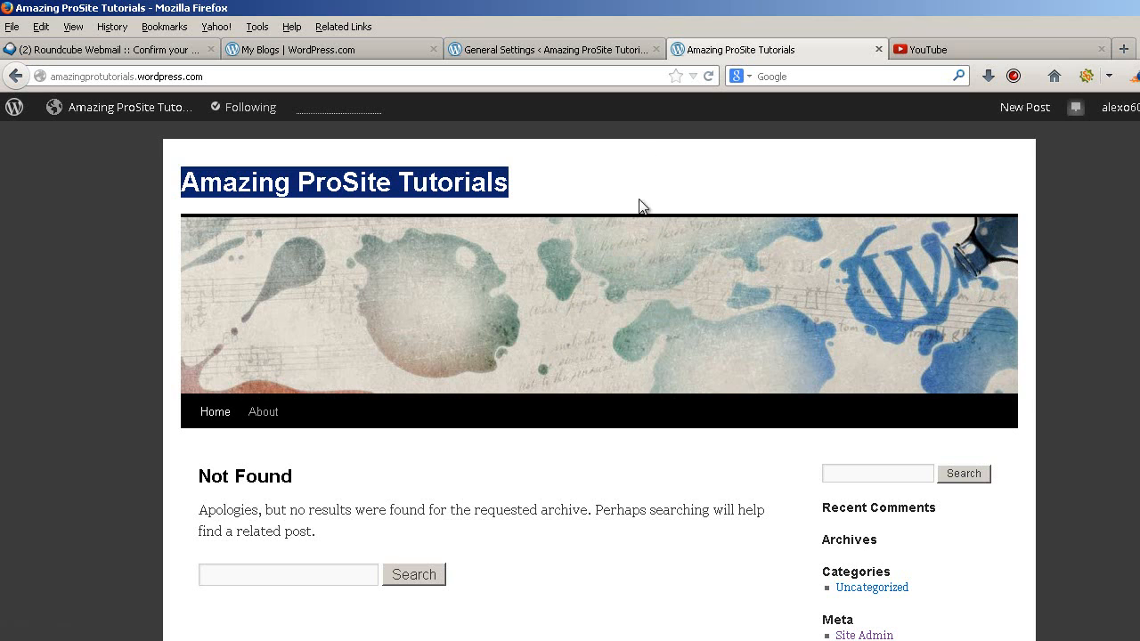
Return to the blog's dashboard and open the header appearance settings
left_click(647, 145)
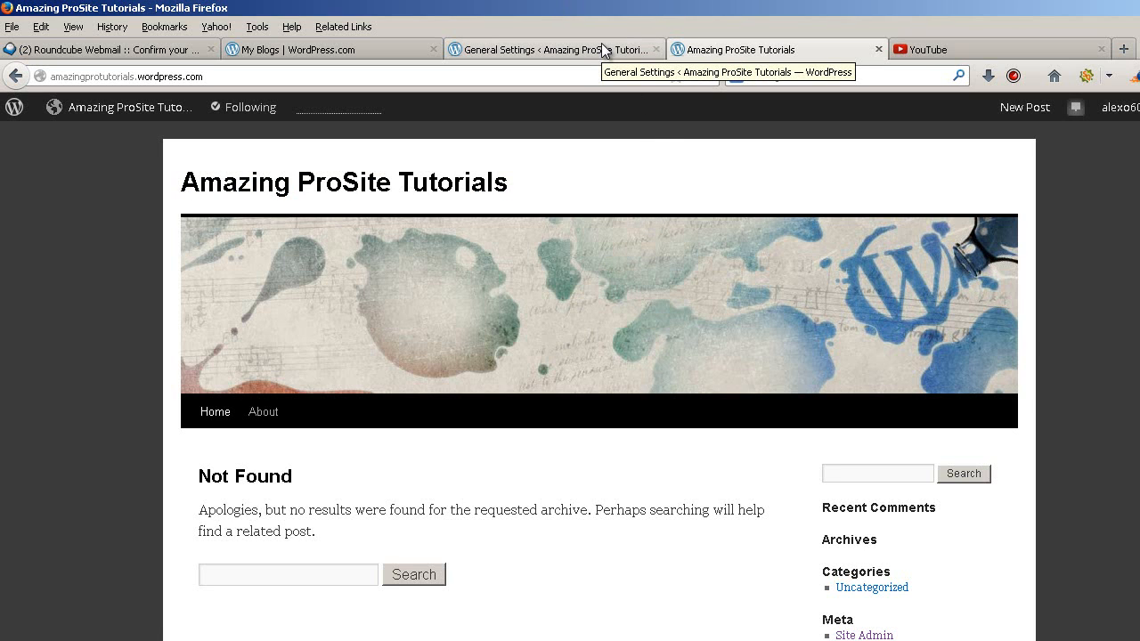
left_click(602, 47)
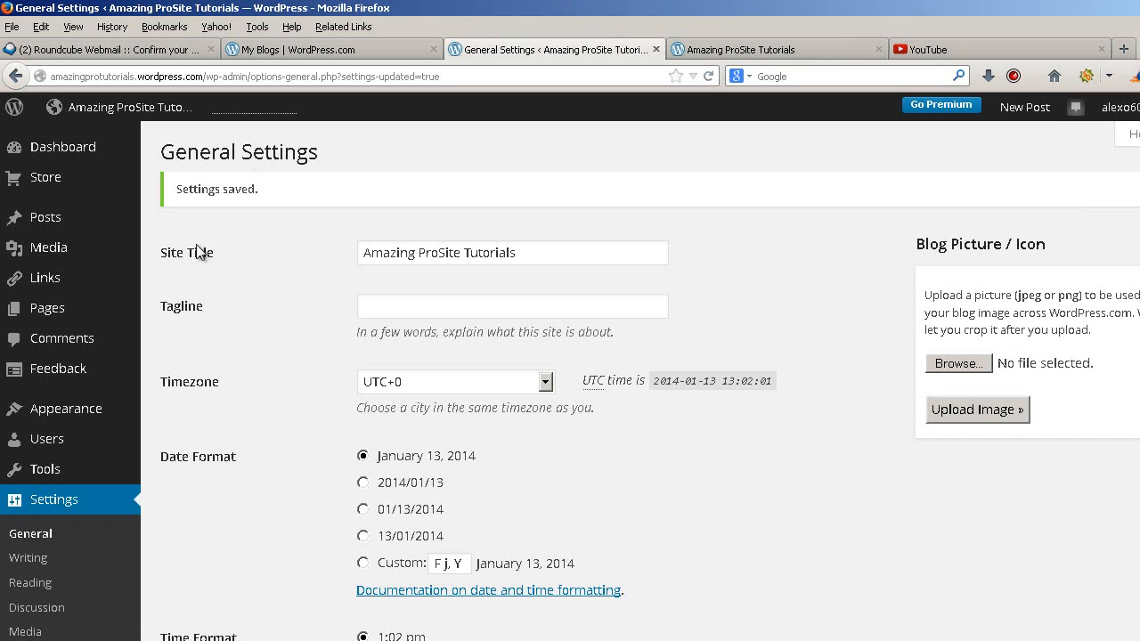
scroll(145, 297, "down", 2)
mouse_move(69, 307)
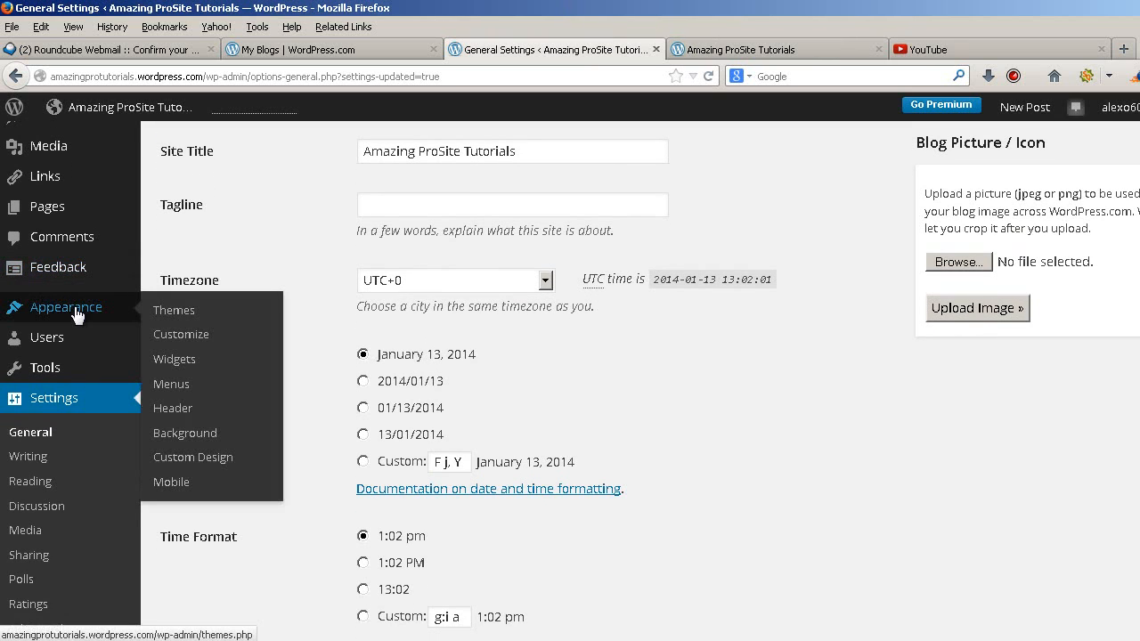
left_click(191, 413)
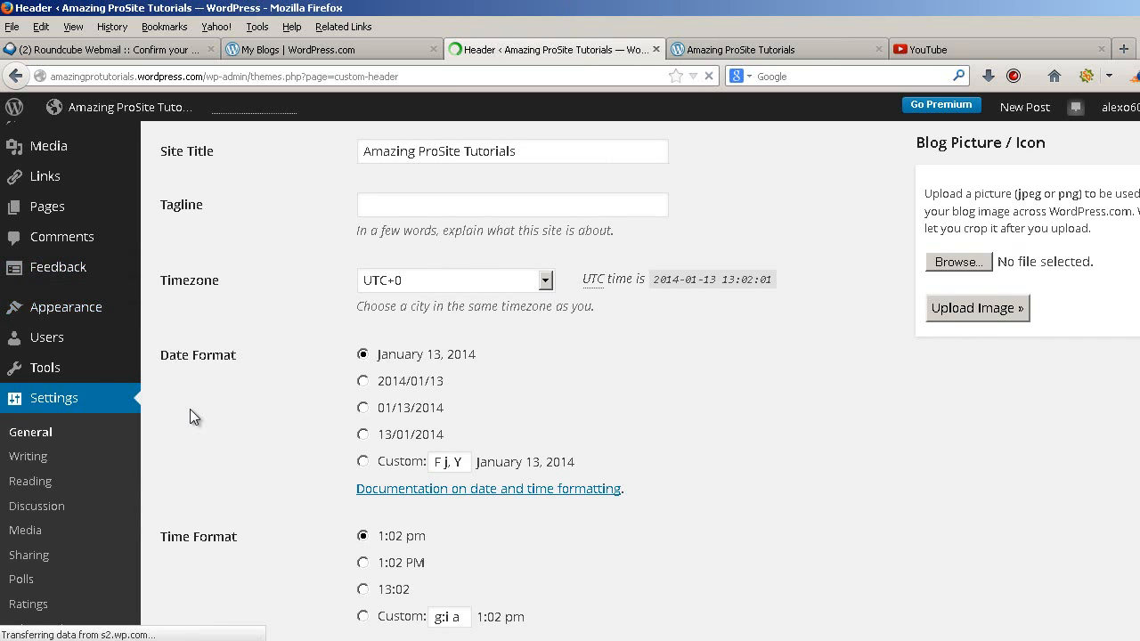
Review the header image options, including the default images and the exact pixel size required for an uploaded image
scroll(192, 405, "down", 3)
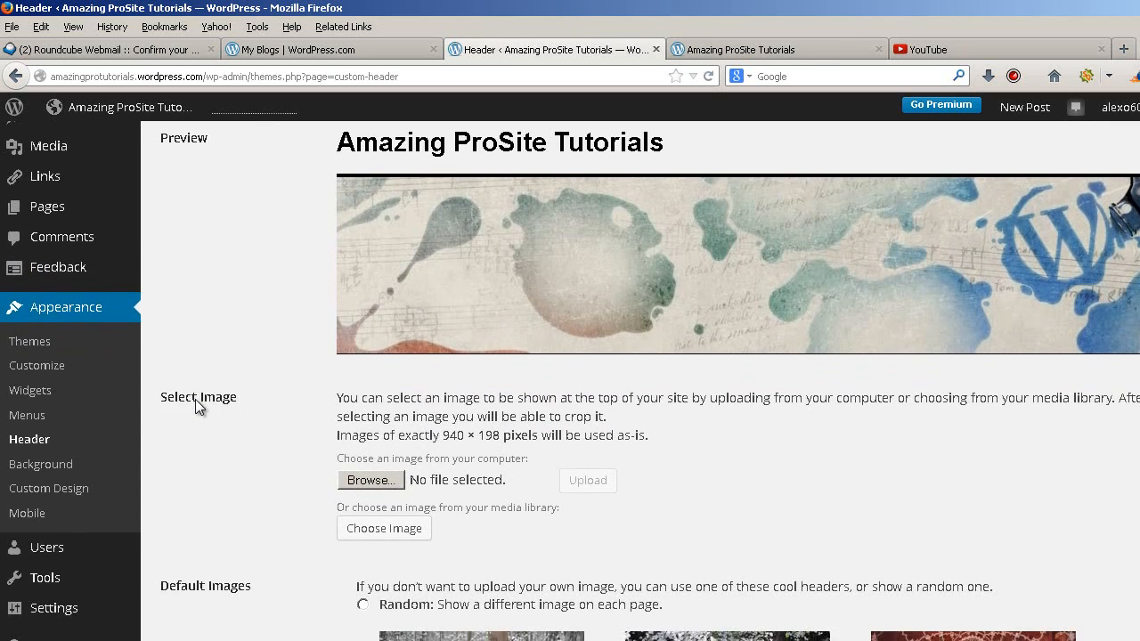
scroll(195, 399, "up", 1)
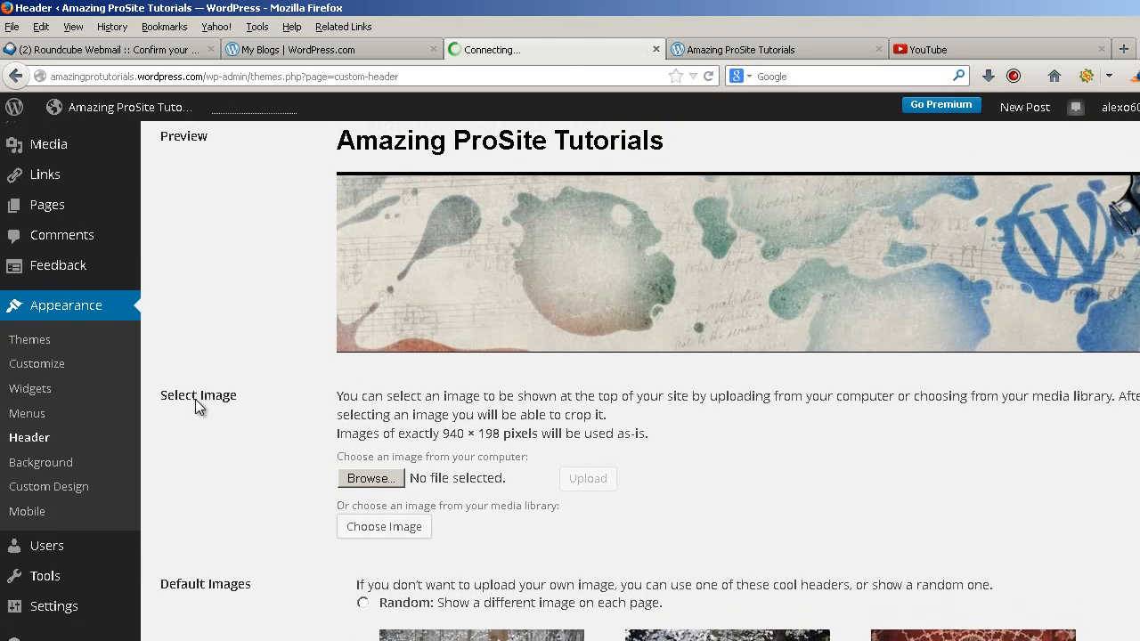
scroll(195, 399, "down", 4)
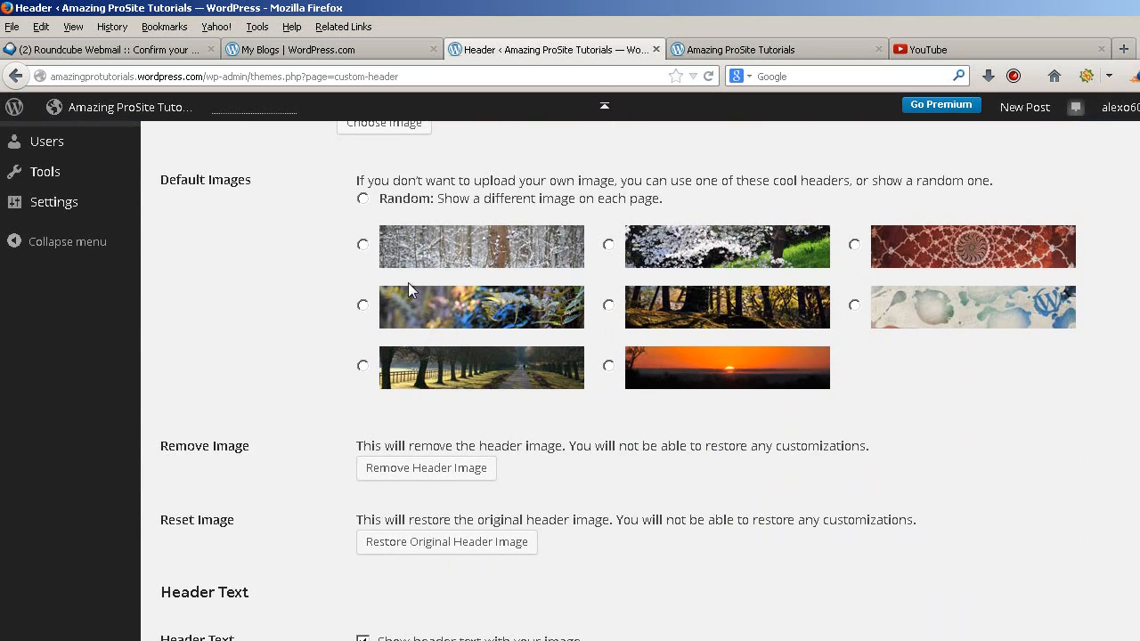
scroll(761, 268, "up", 3)
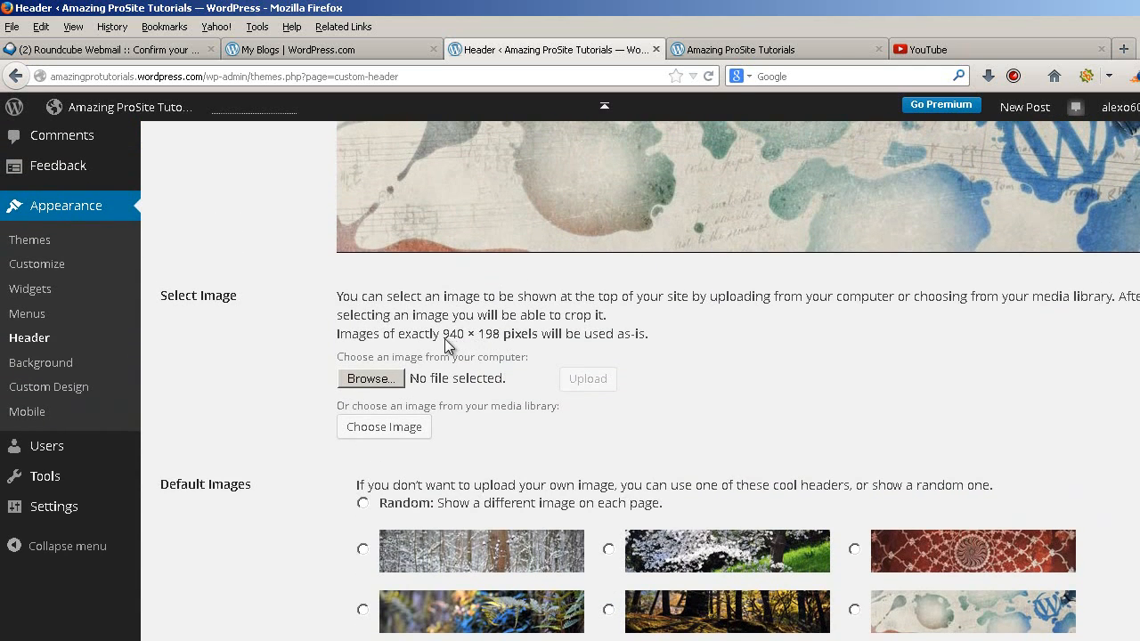
left_click_drag(444, 340, 505, 339)
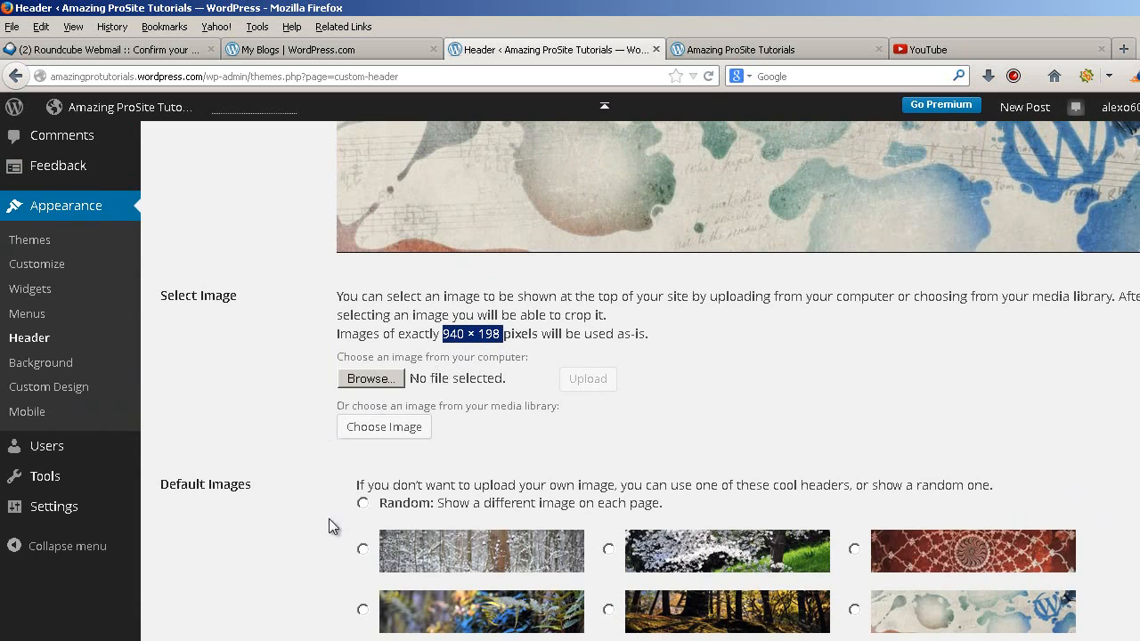
Switch to Photoshop and create a new 940 × 198 pixel RGB document with a white background
key("alt+Tab")
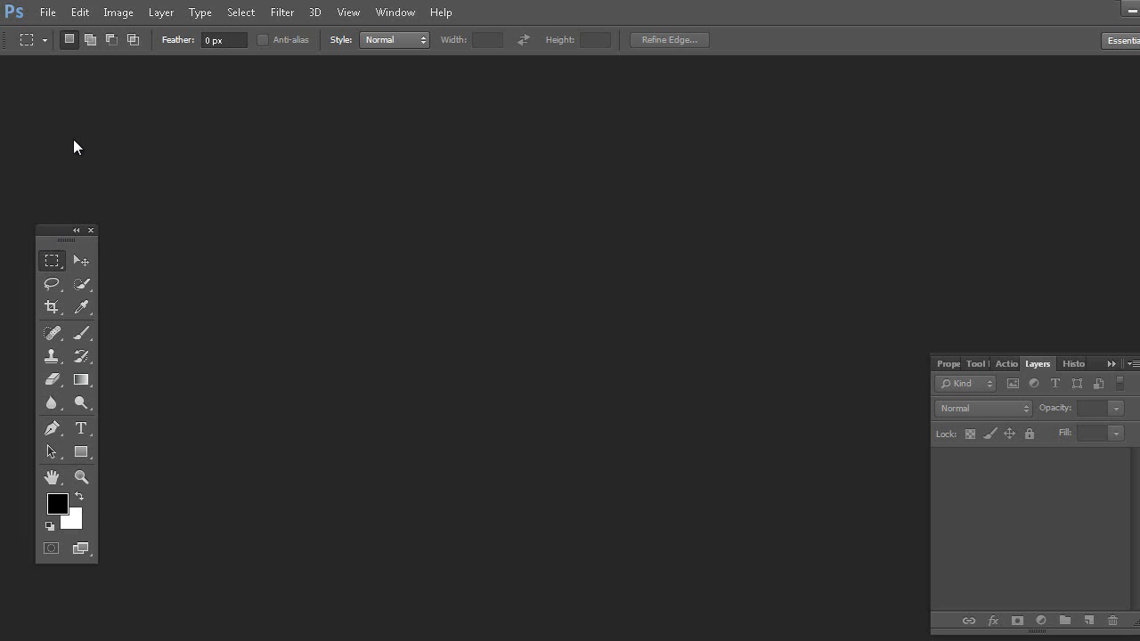
left_click_drag(55, 231, 43, 174)
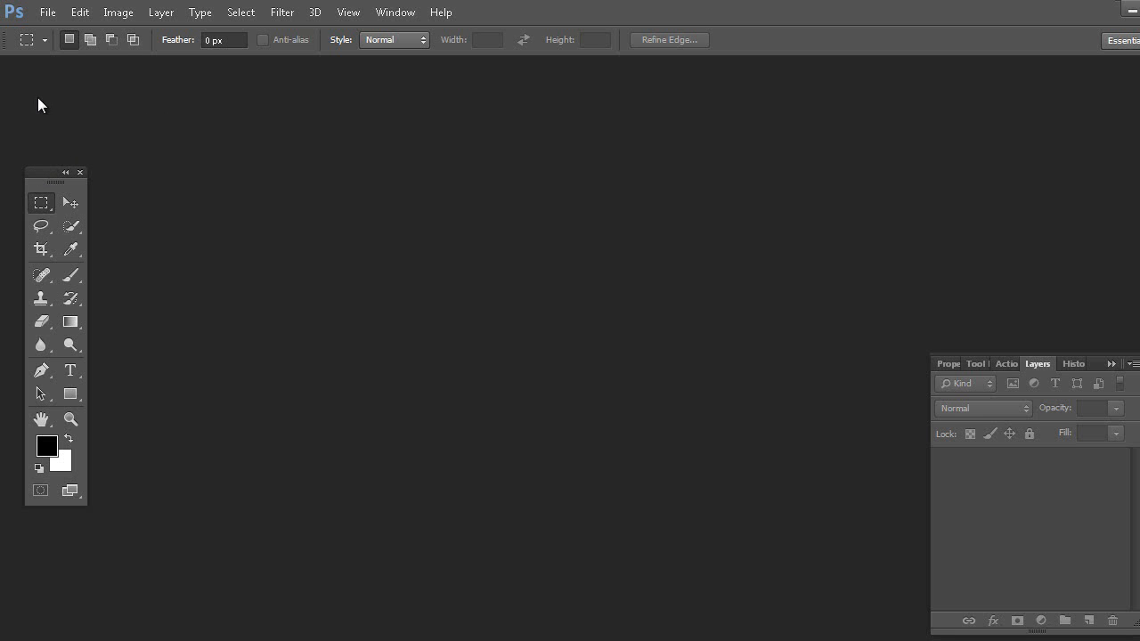
left_click(47, 12)
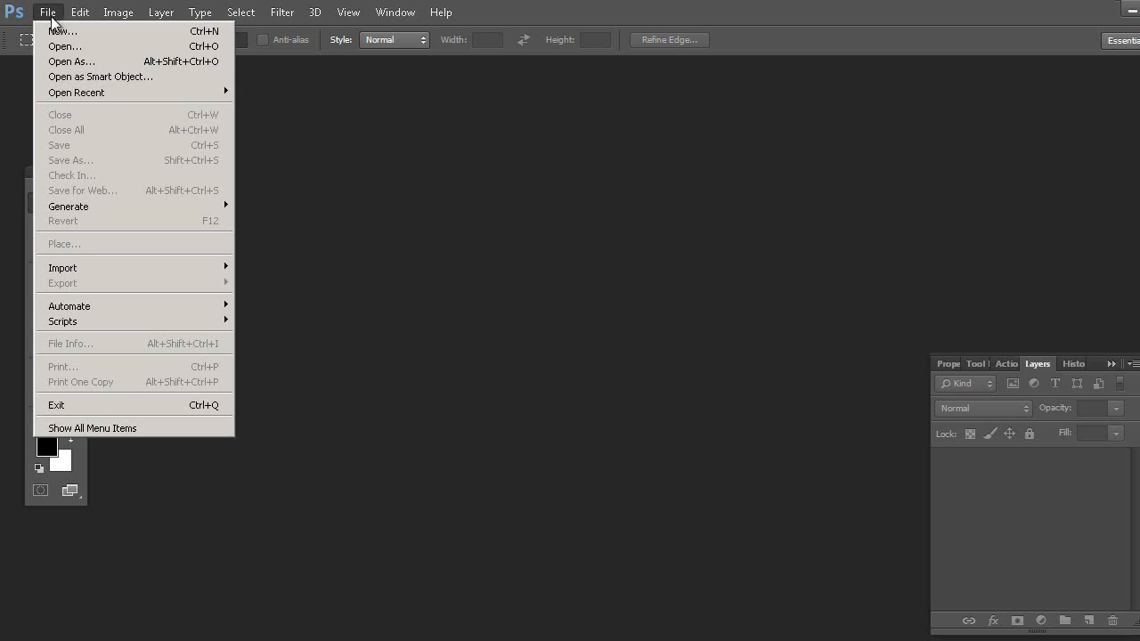
left_click(56, 36)
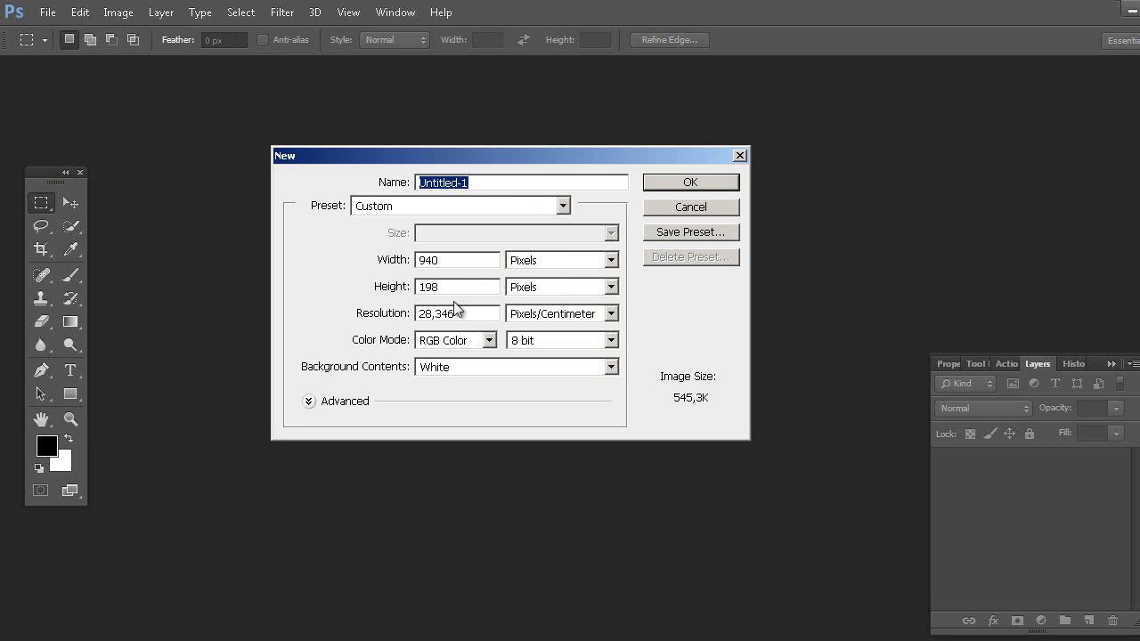
double_click(445, 260)
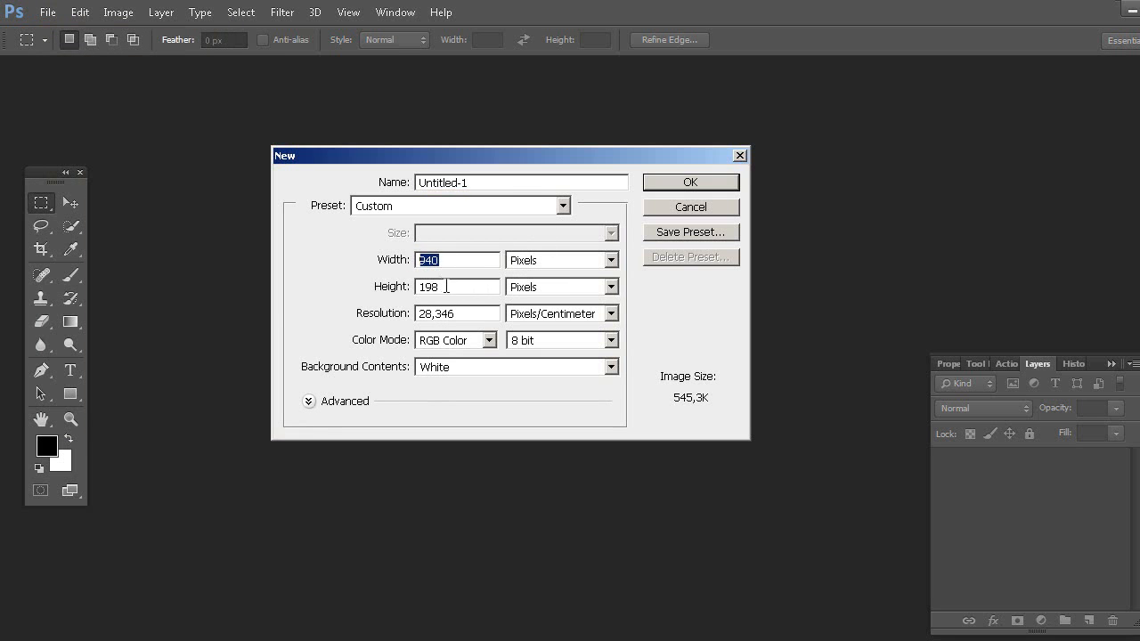
key("Tab")
left_click(731, 182)
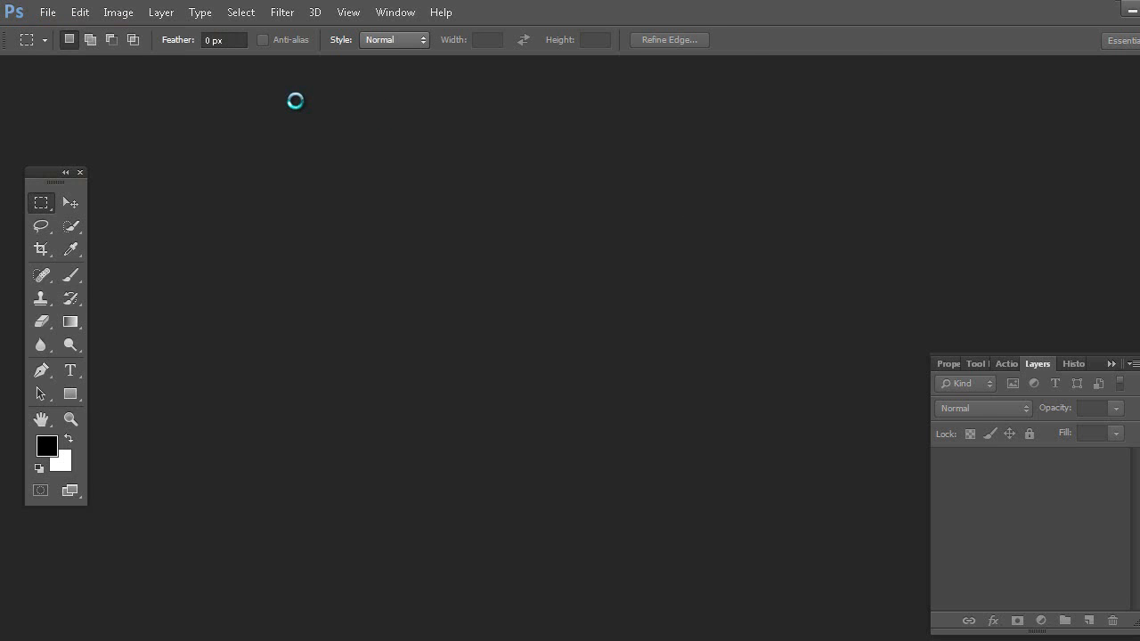
Move the blank banner's document window clear of the tools and enlarge it around the canvas
left_click_drag(313, 67, 468, 104)
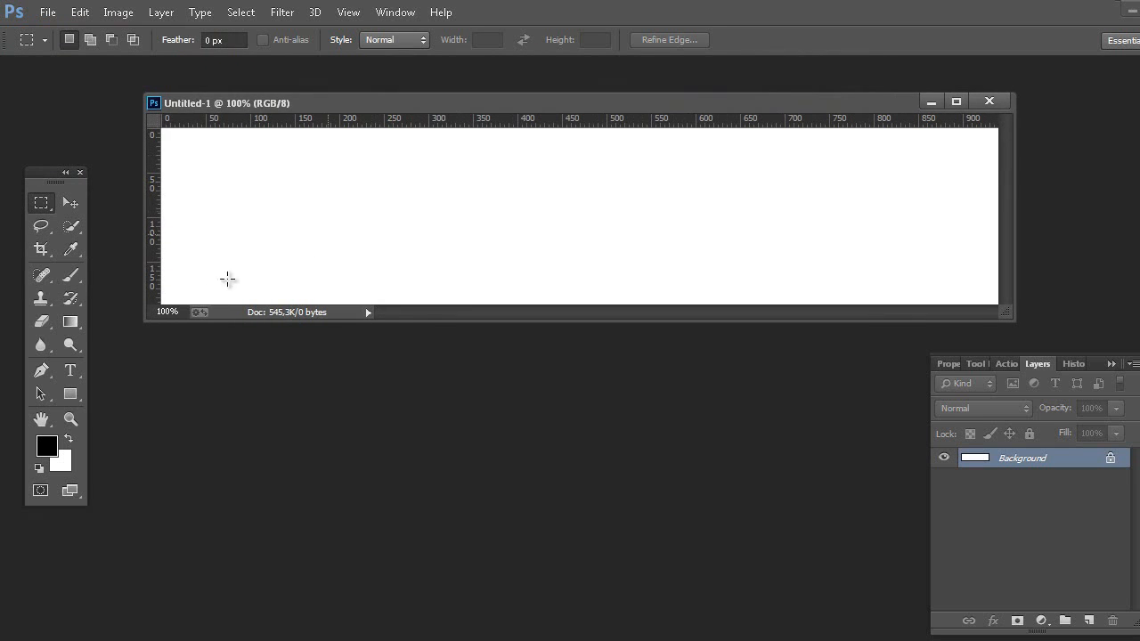
left_click_drag(145, 318, 89, 399)
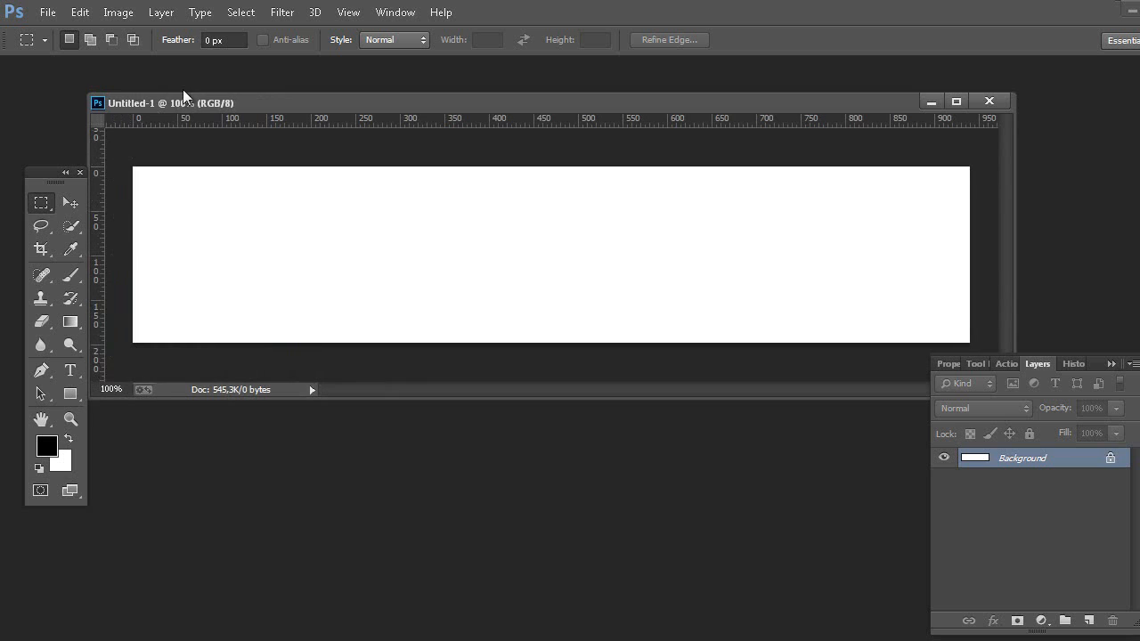
left_click_drag(82, 90, 53, 91)
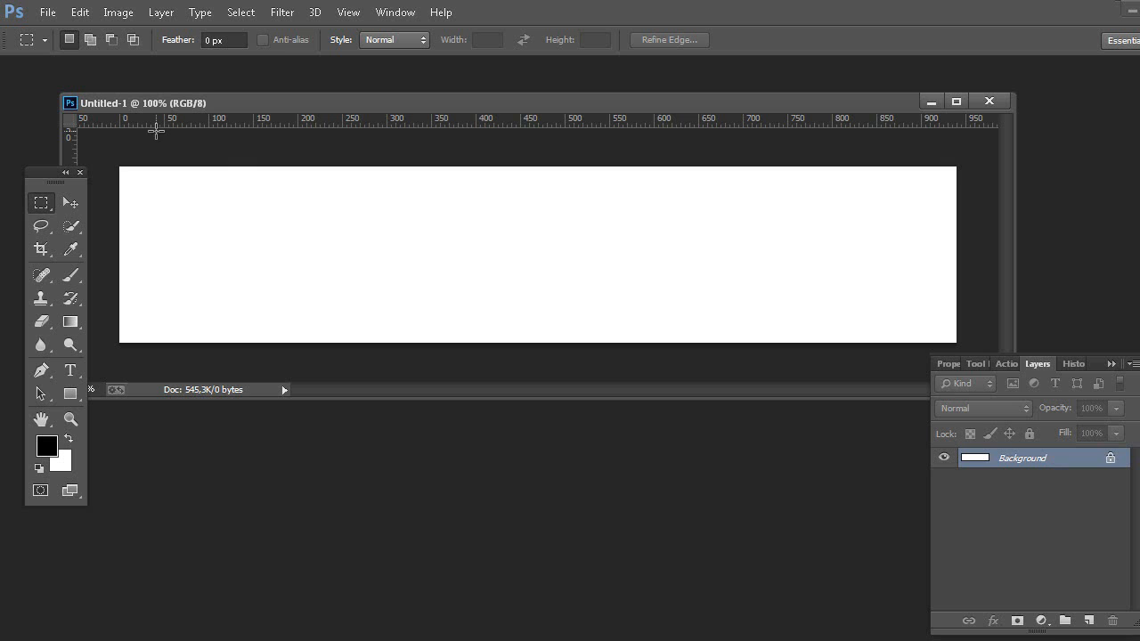
Open the image "woman and computer.jpg" from the ProSiteTutorials Images folder
left_click(40, 17)
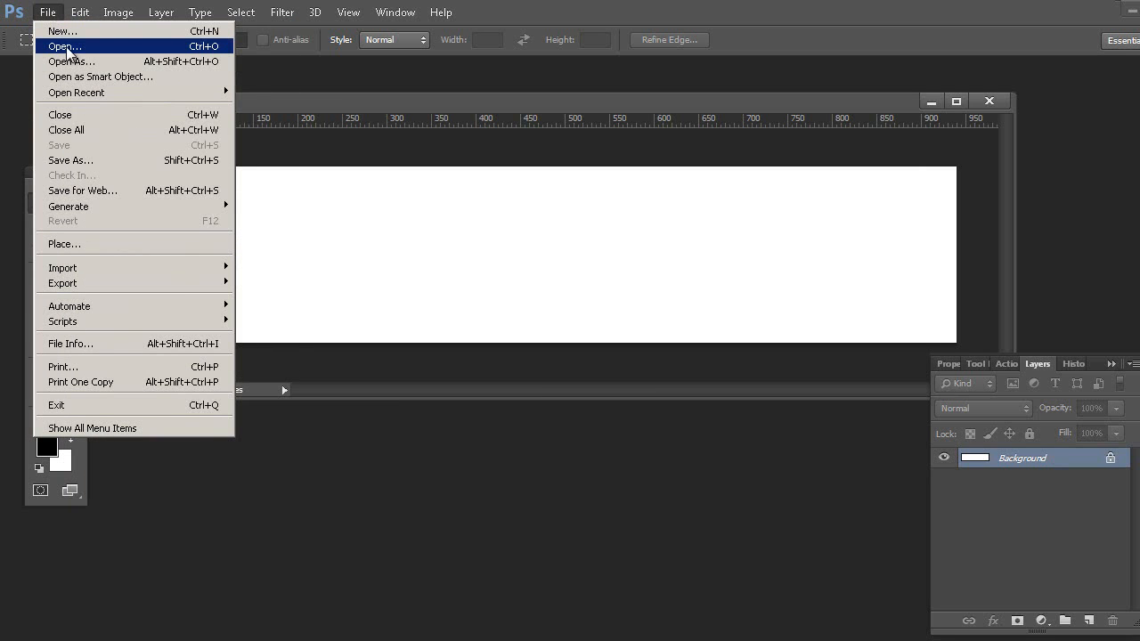
left_click(67, 47)
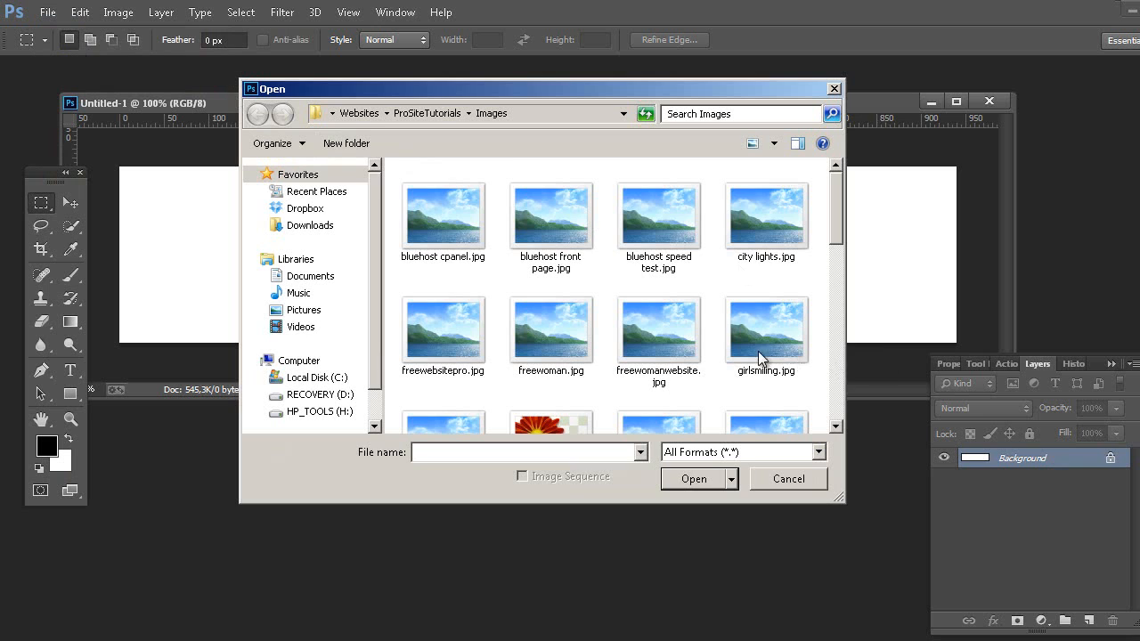
left_click(757, 334)
scroll(755, 339, "down", 5)
scroll(755, 342, "up", 1)
scroll(754, 342, "down", 1)
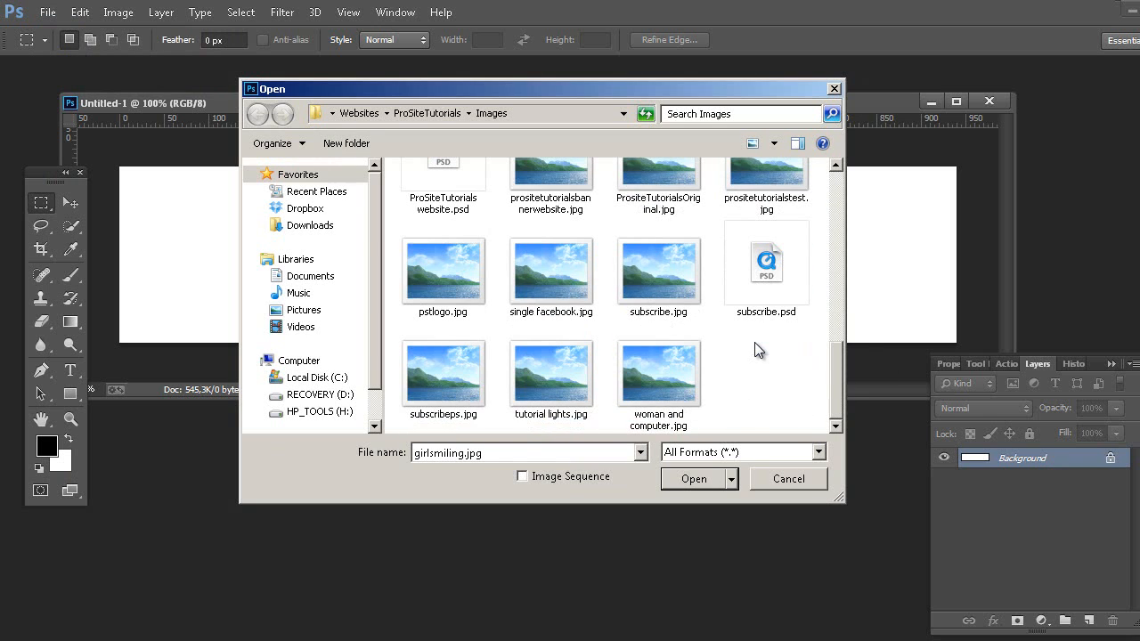
double_click(692, 377)
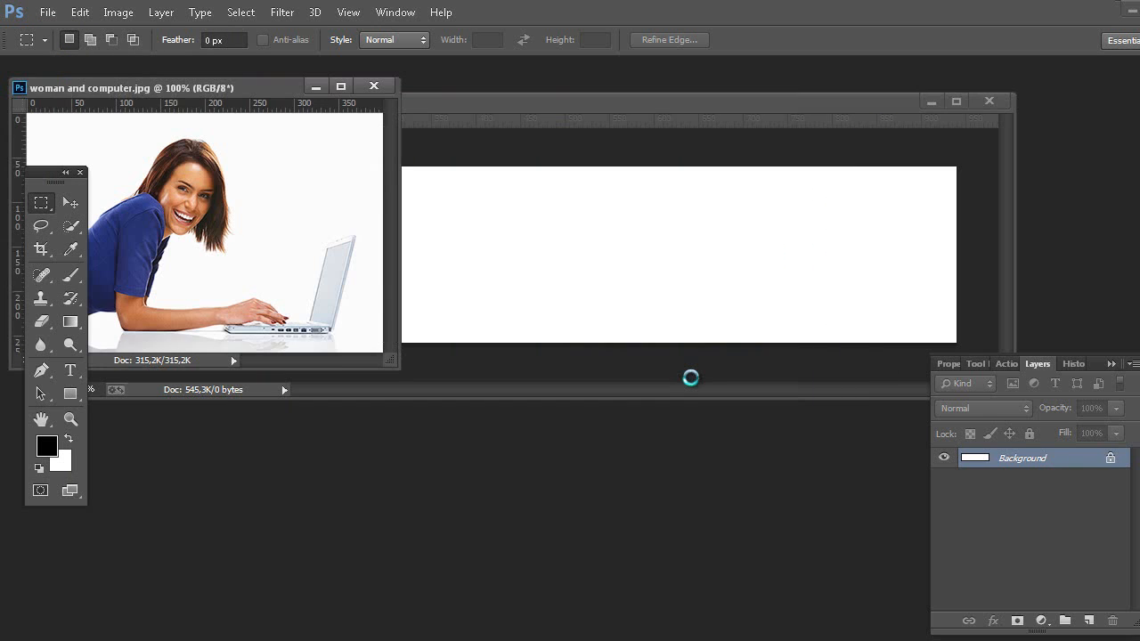
Reposition and enlarge the photo's window, and convert its locked background into a regular layer
left_click_drag(240, 98, 411, 154)
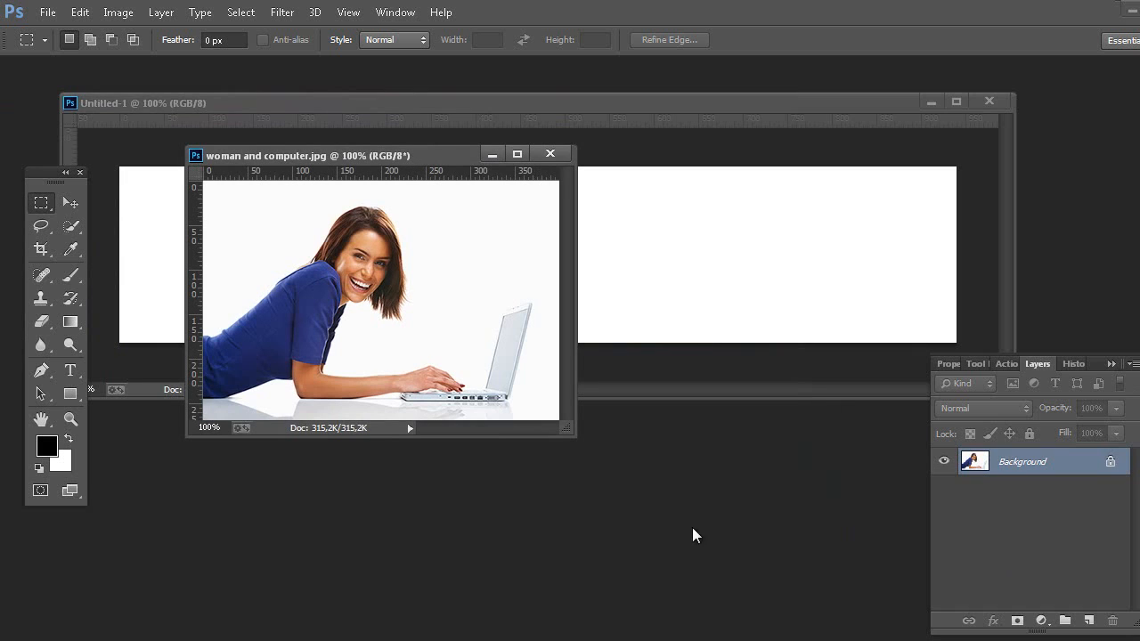
left_click_drag(574, 436, 717, 506)
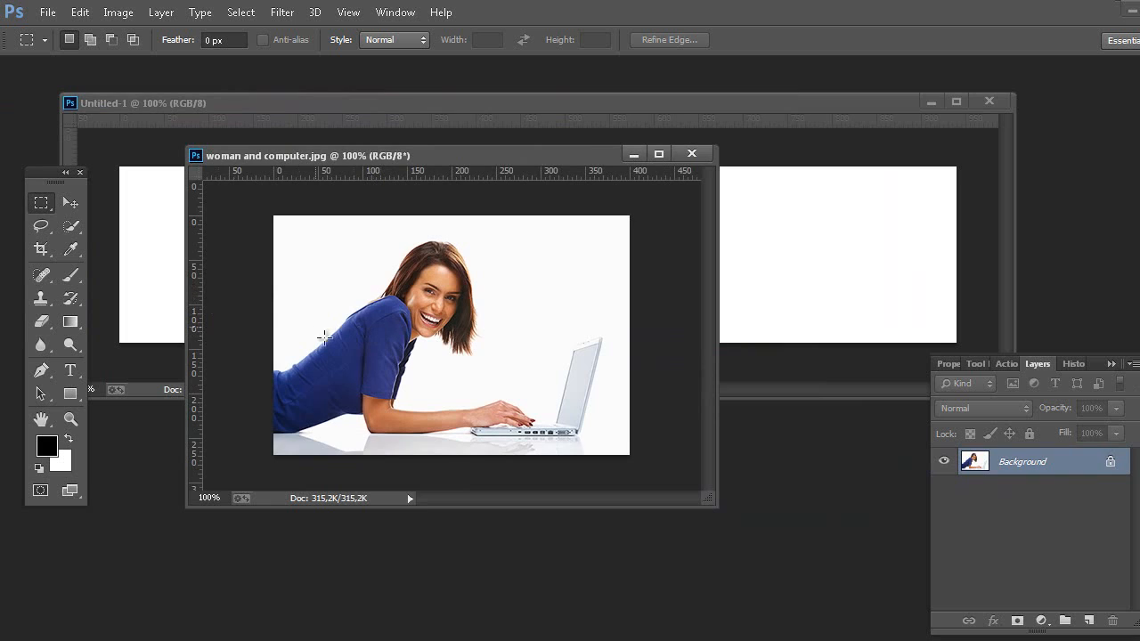
double_click(1110, 463)
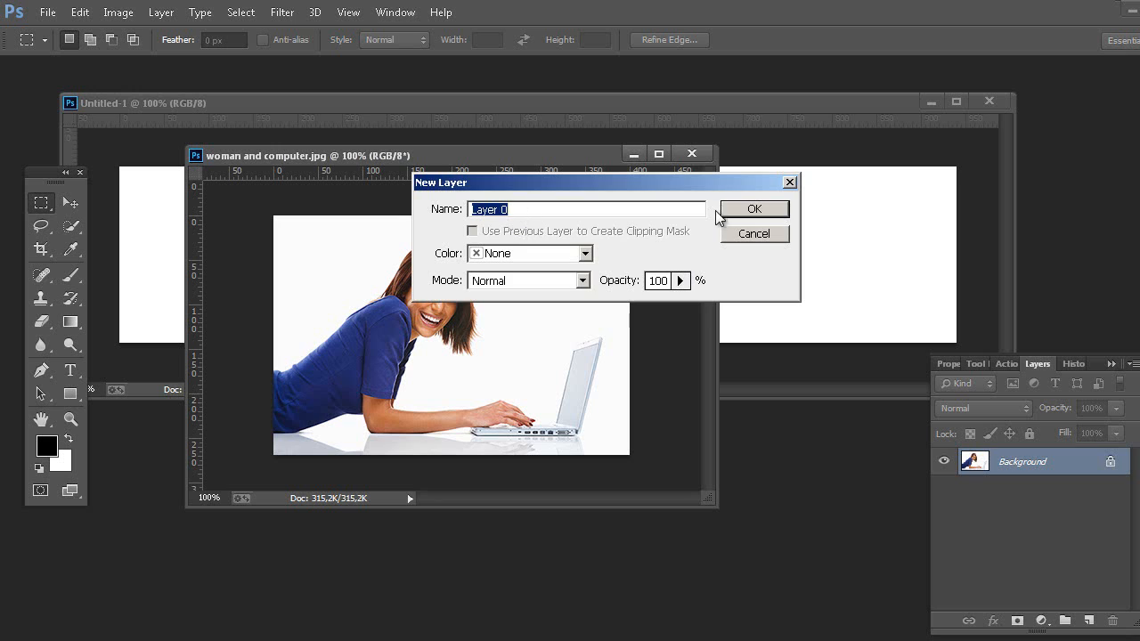
left_click(754, 209)
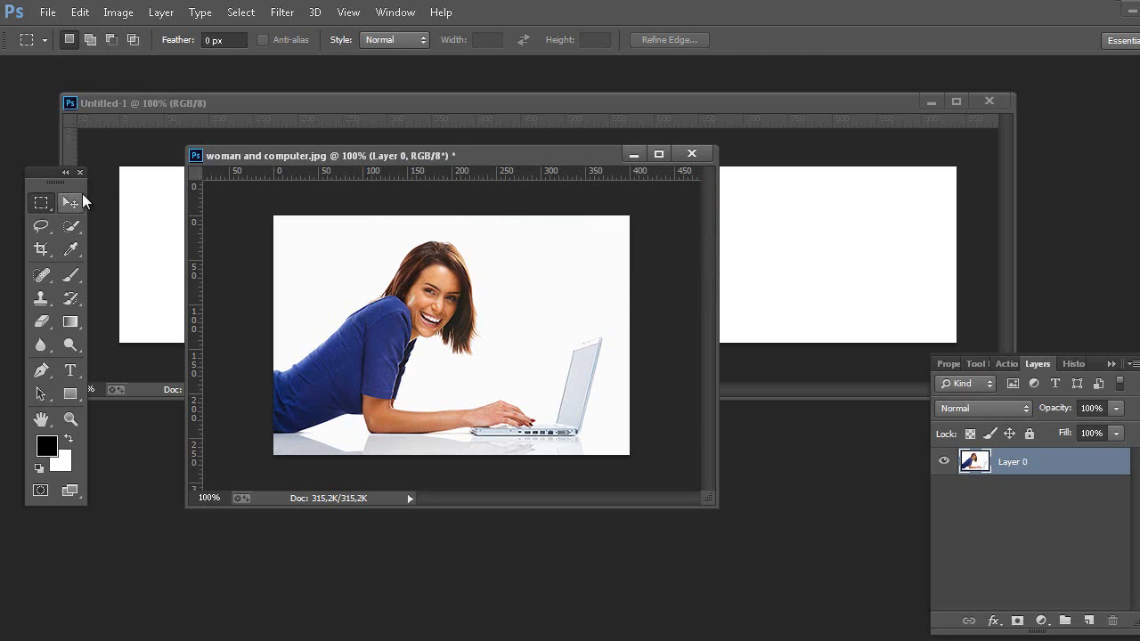
Copy the woman-and-computer photo into the blank banner with the Move tool and place it at the banner's left end
left_click(76, 202)
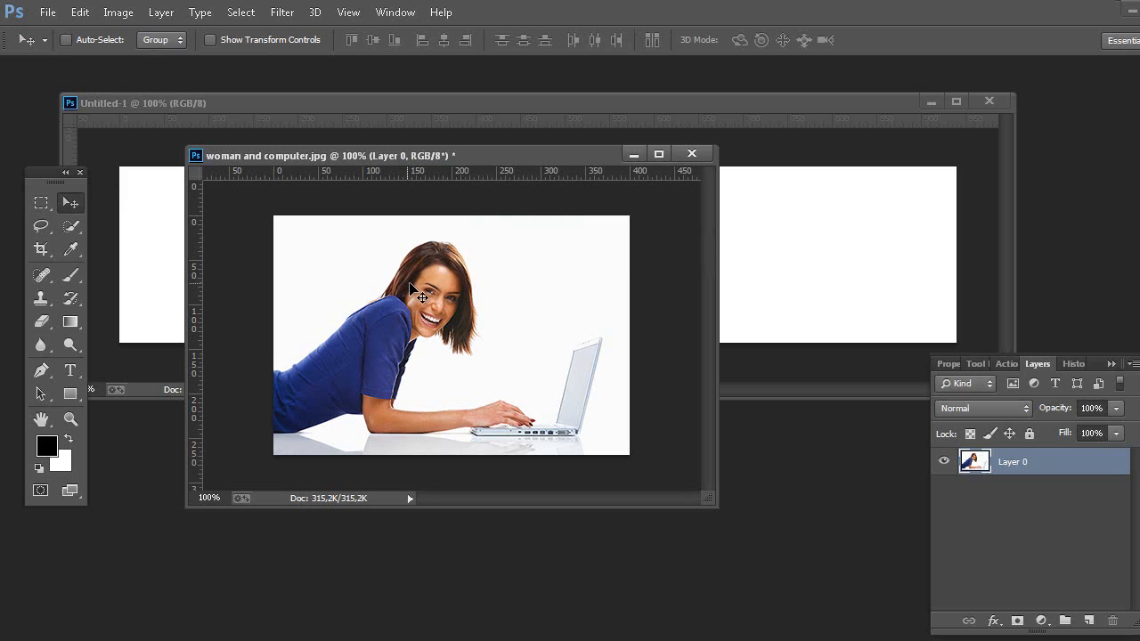
left_click_drag(409, 287, 794, 261)
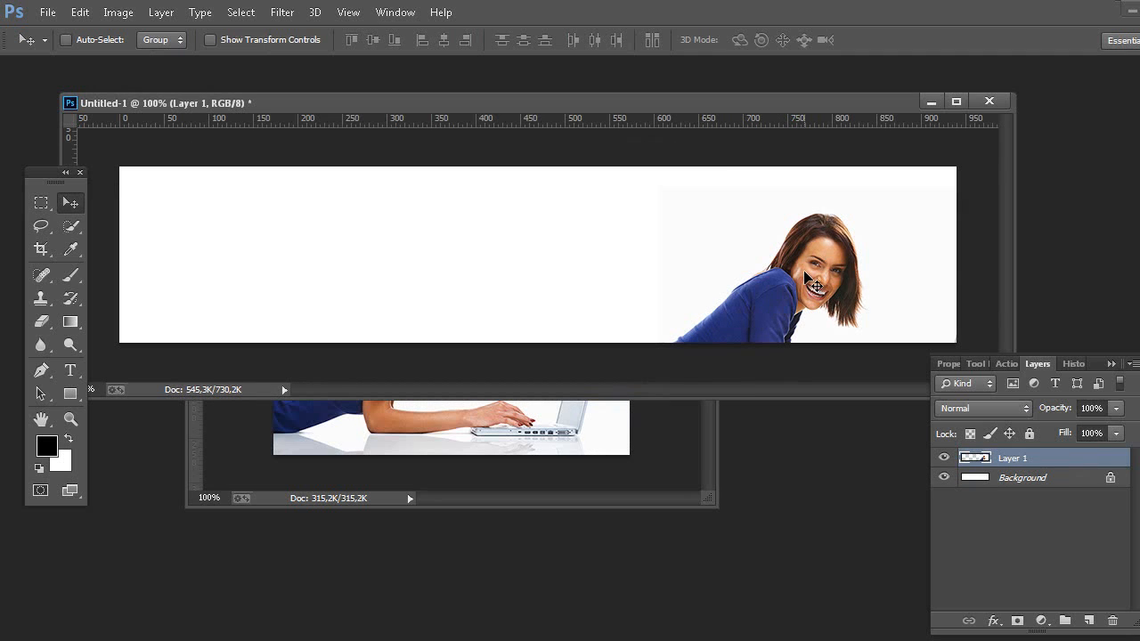
left_click_drag(809, 282, 268, 214)
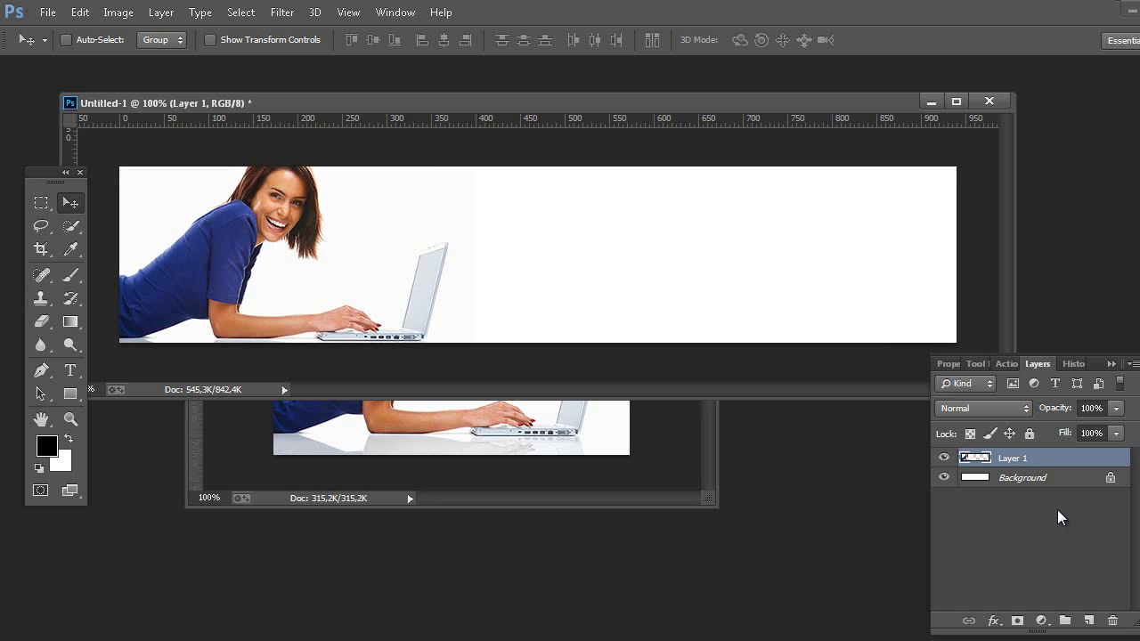
Set the foreground to #454545 and draw a linear Foreground to Transparent gradient on the Background layer from the banner's right edge to about its middle
left_click(1033, 478)
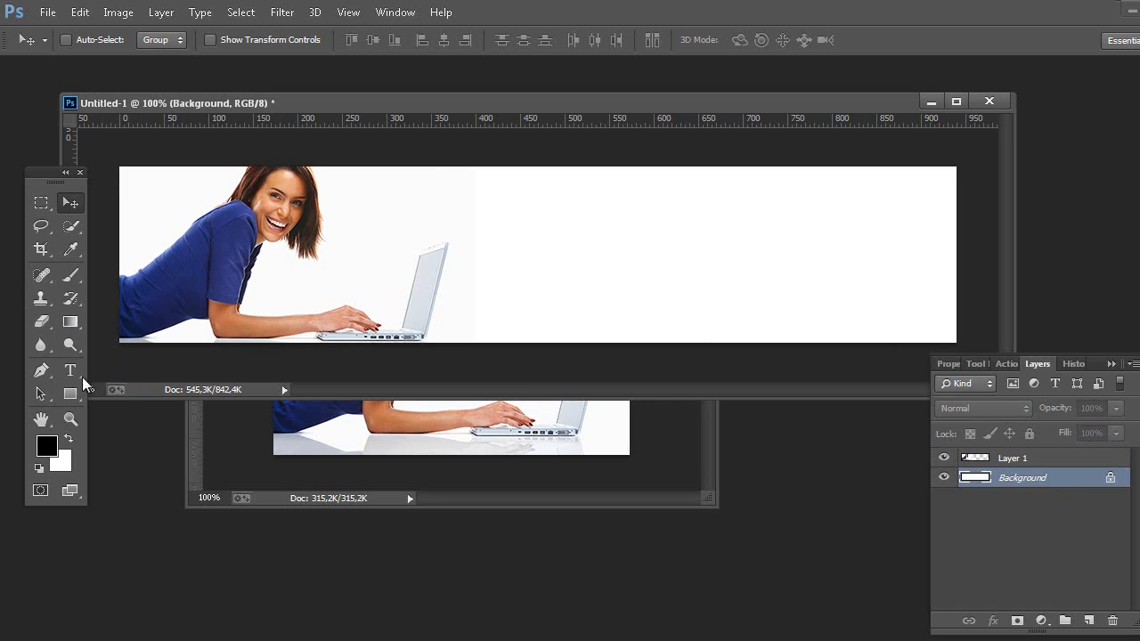
left_click(81, 326)
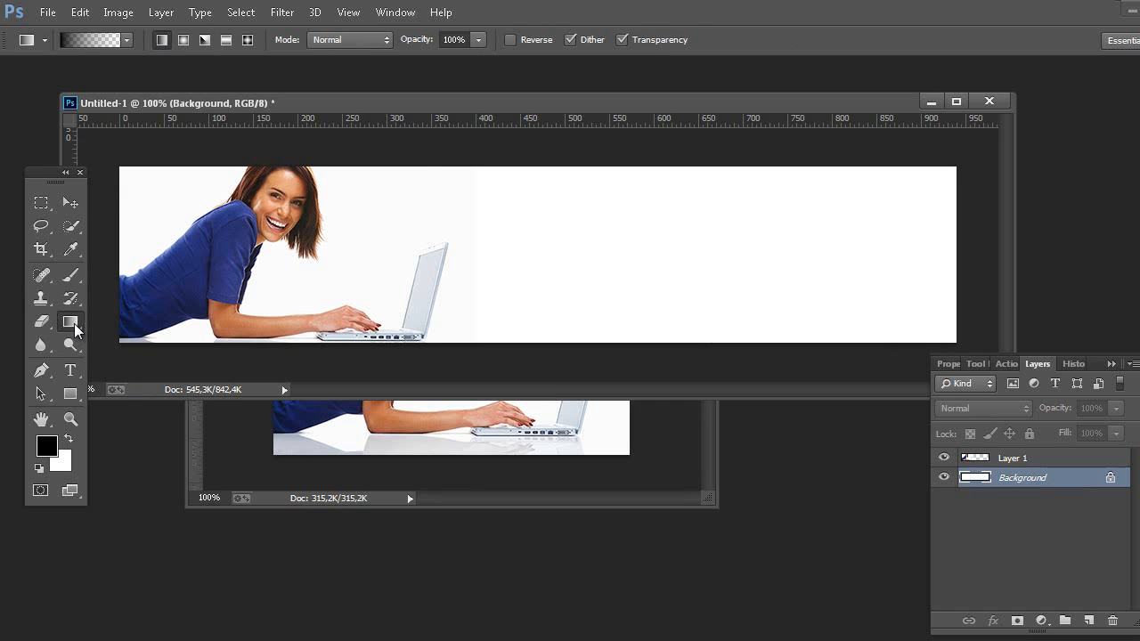
left_click(74, 324)
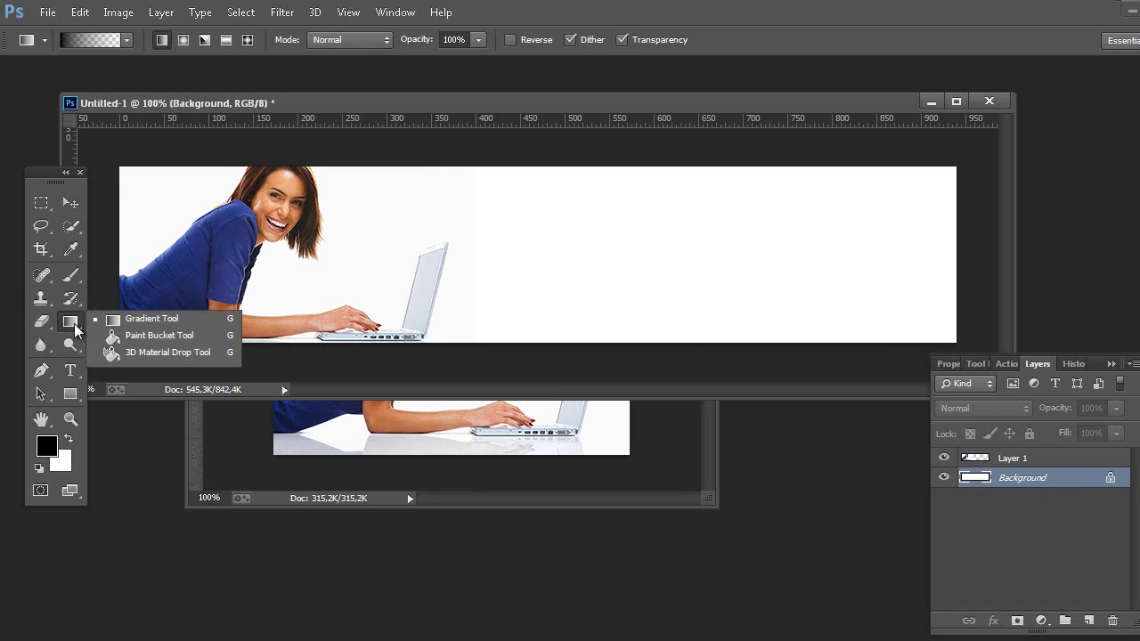
left_click(158, 323)
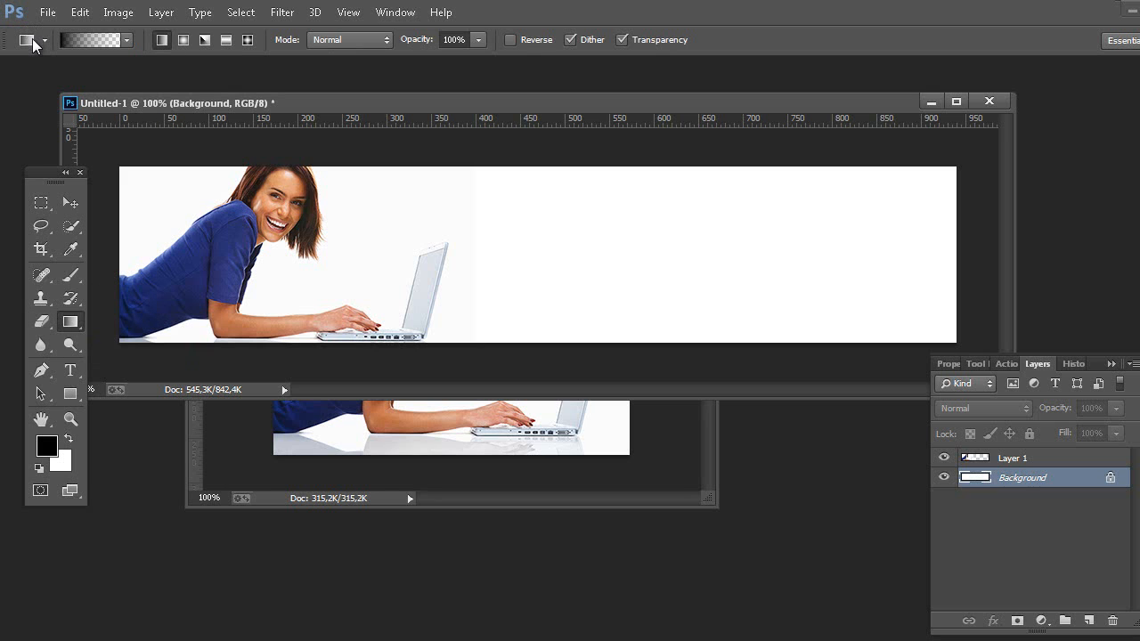
left_click(76, 36)
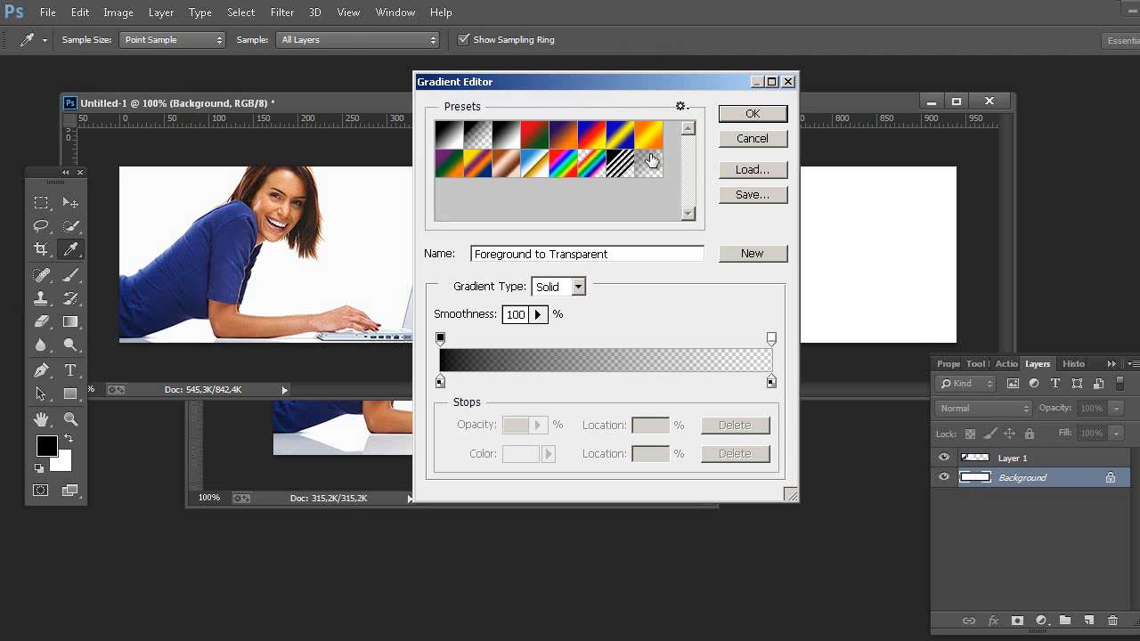
left_click(762, 142)
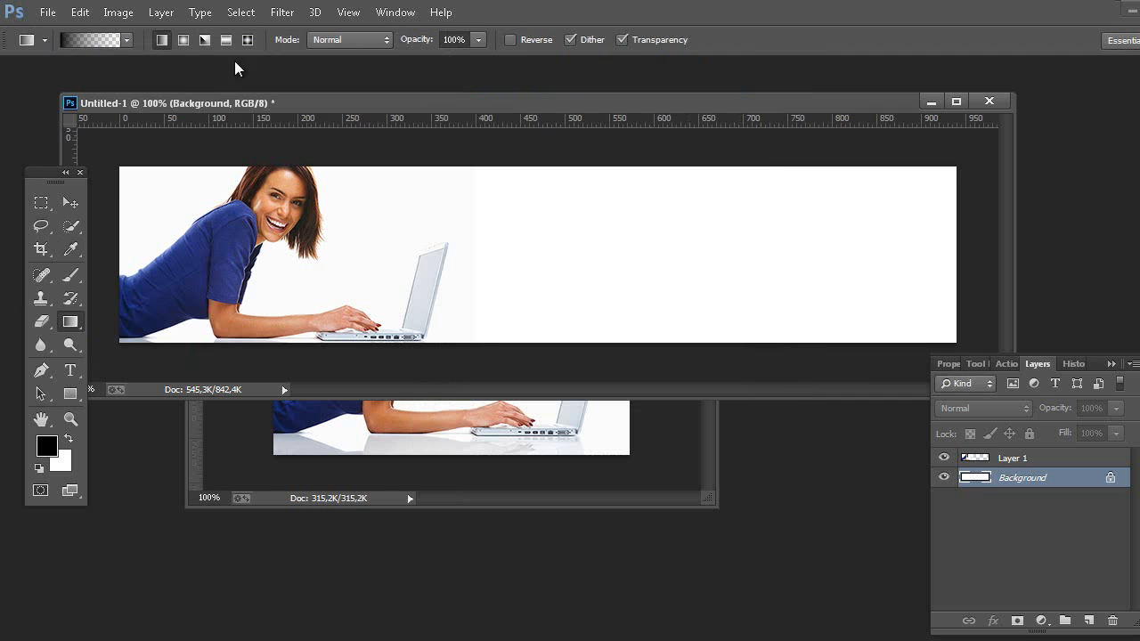
left_click(48, 450)
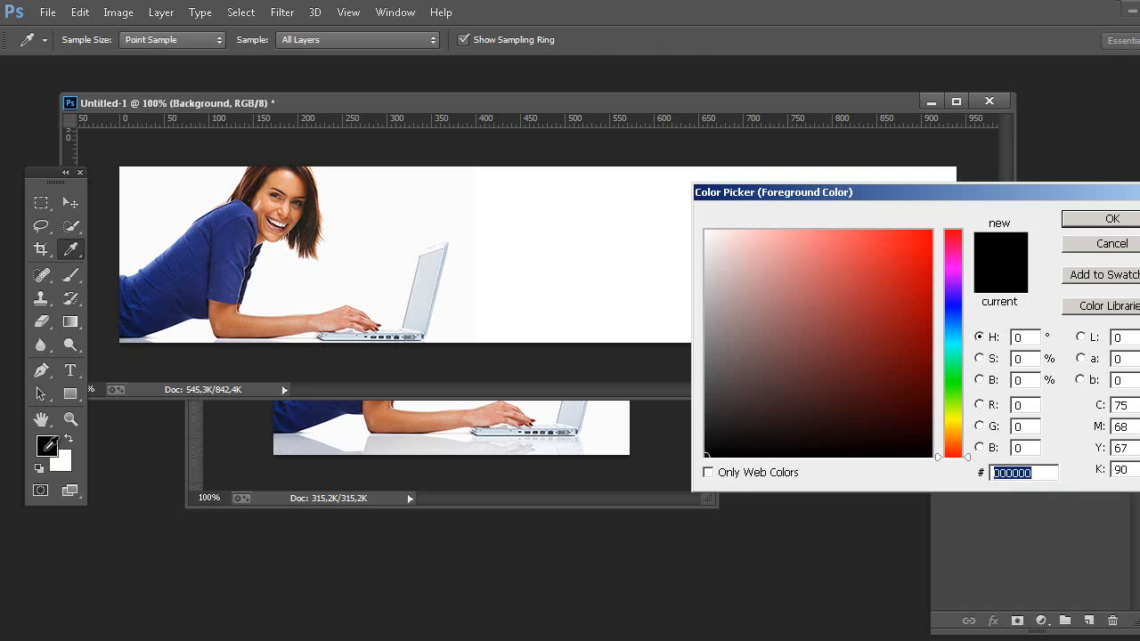
mouse_move(733, 382)
left_mouse_down()
mouse_move(692, 347)
mouse_move(679, 389)
mouse_move(828, 277)
mouse_move(725, 386)
mouse_move(681, 393)
left_mouse_up()
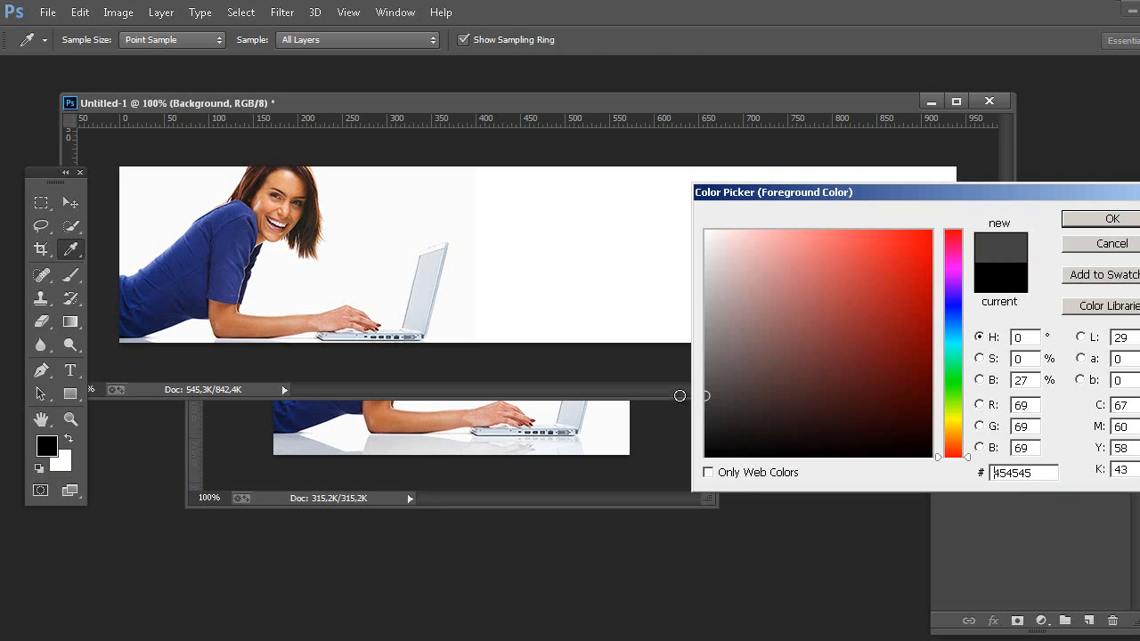
left_click(1114, 220)
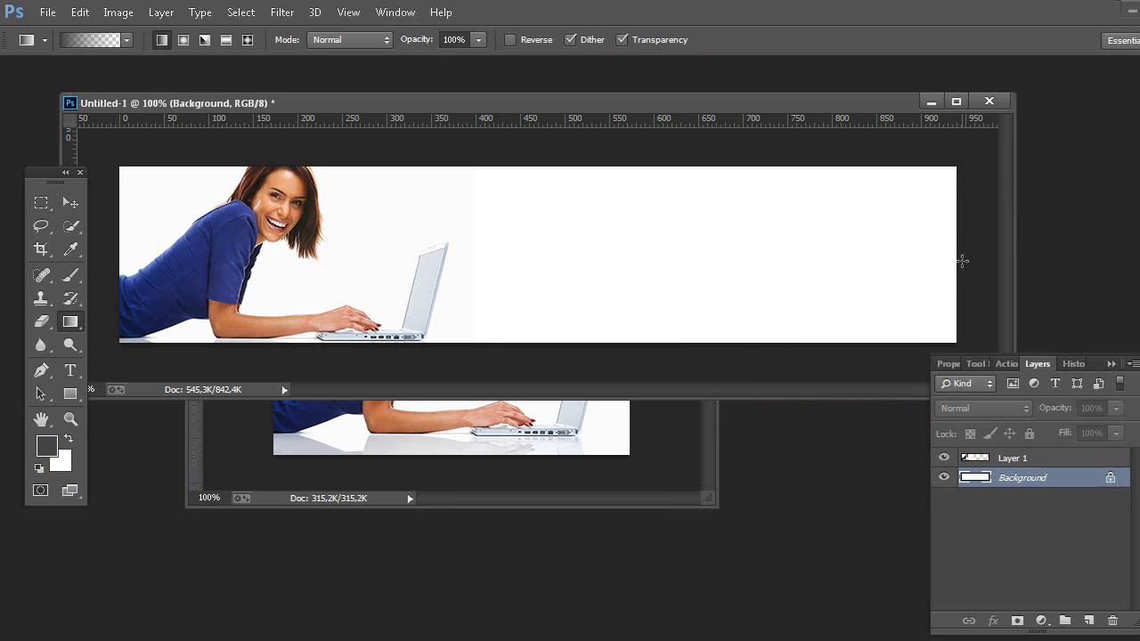
left_click_drag(963, 261, 549, 282)
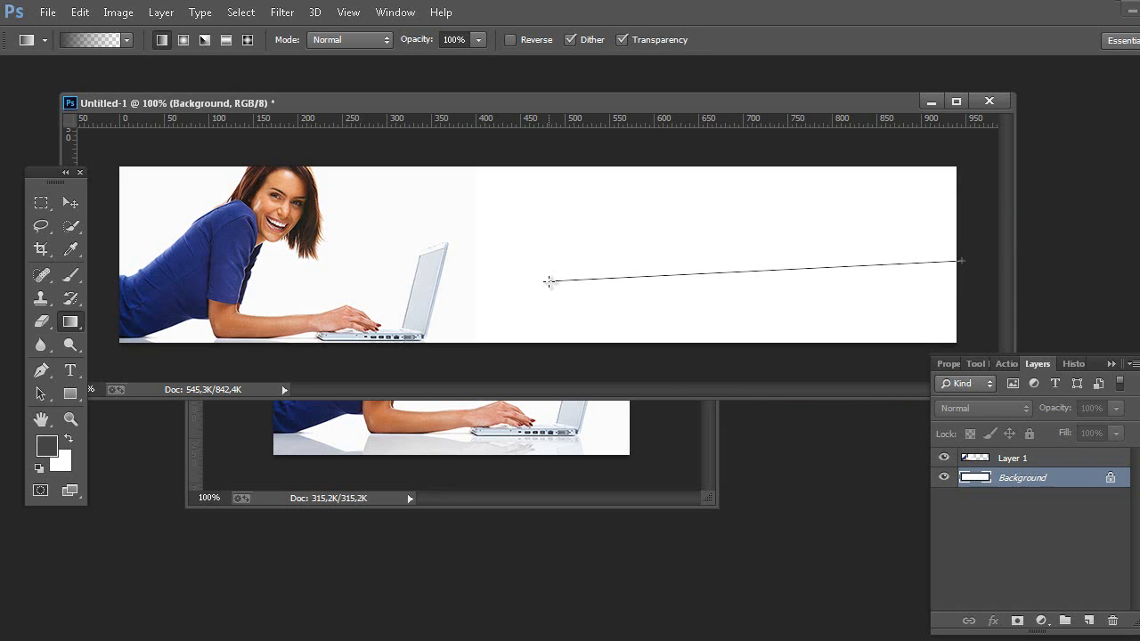
left_click_drag(549, 281, 548, 277)
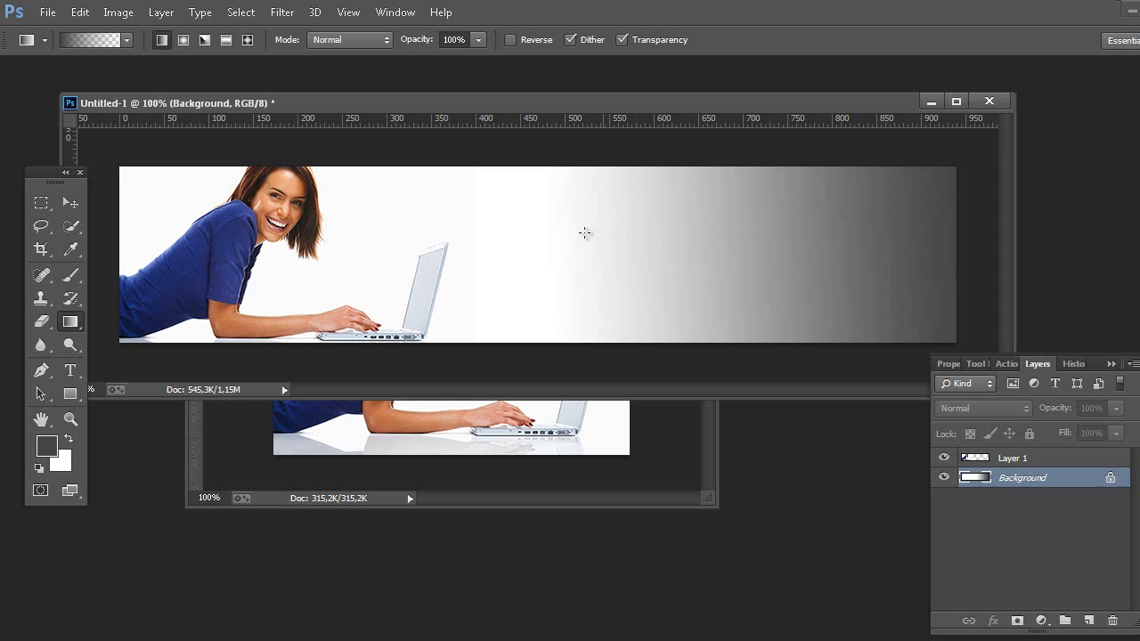
Activate the Type tool and look through the available fonts, keeping Prototype
left_click(71, 373)
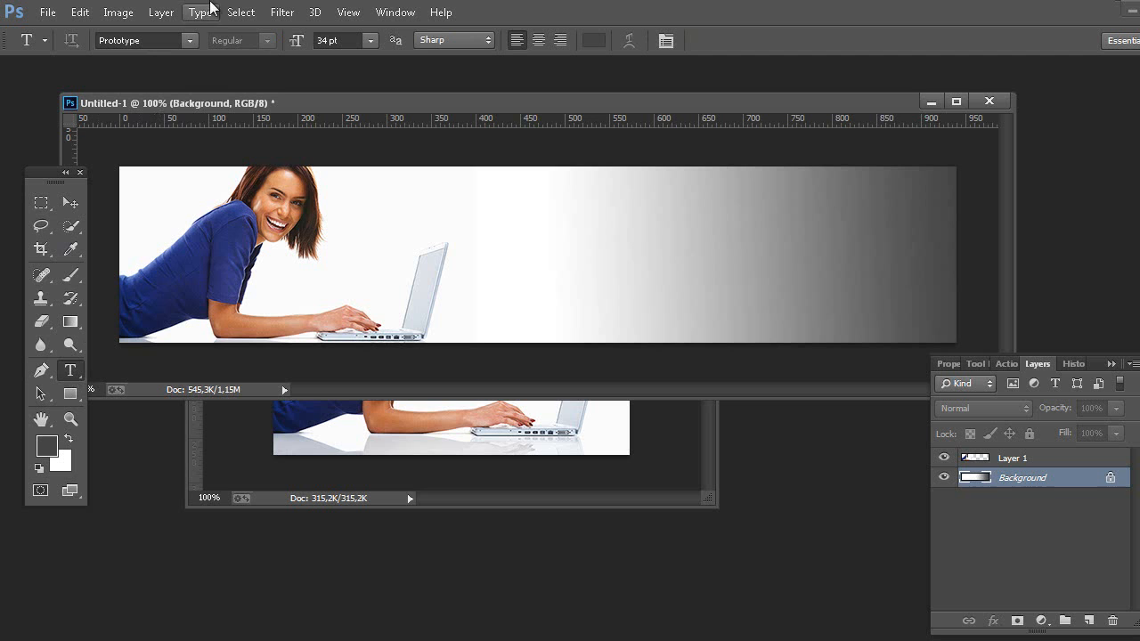
left_click(187, 40)
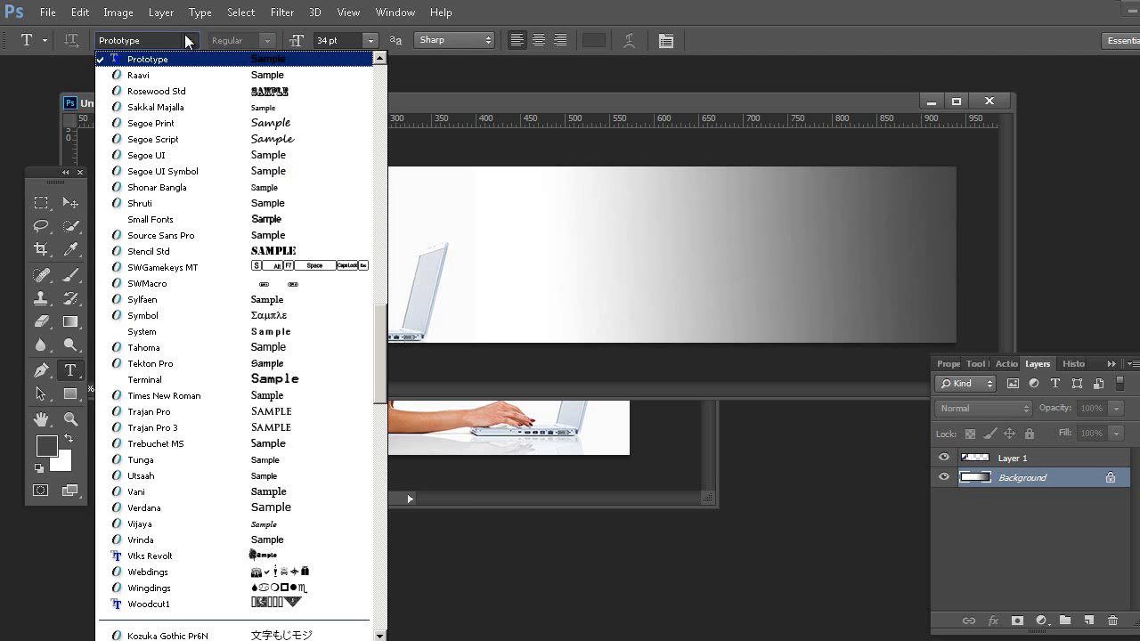
scroll(174, 141, "up", 2)
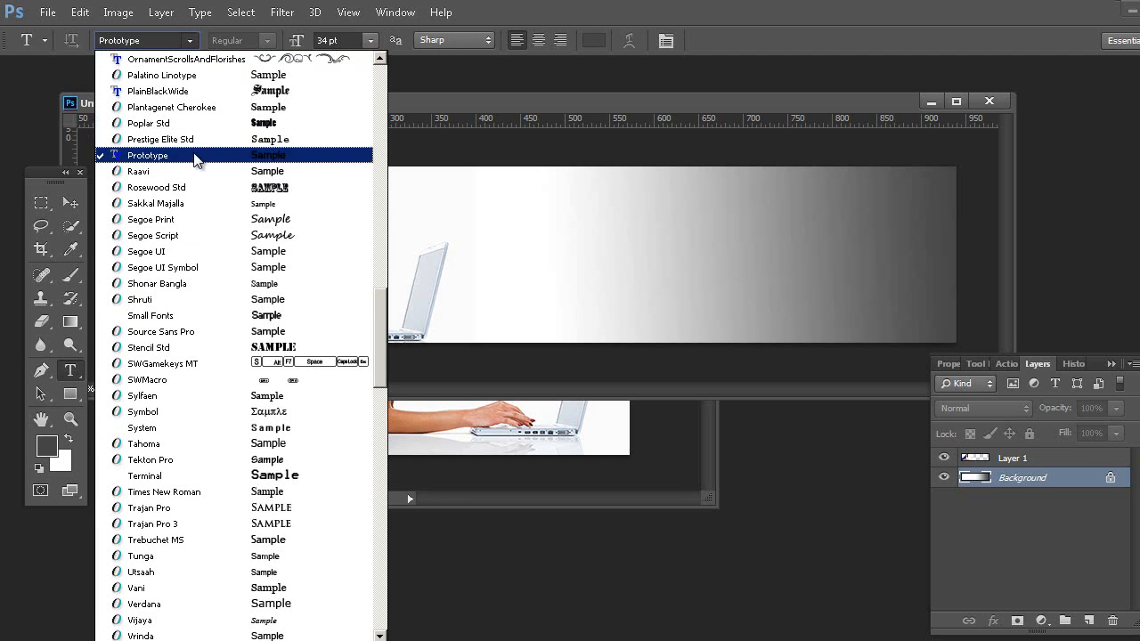
scroll(196, 158, "up", 4)
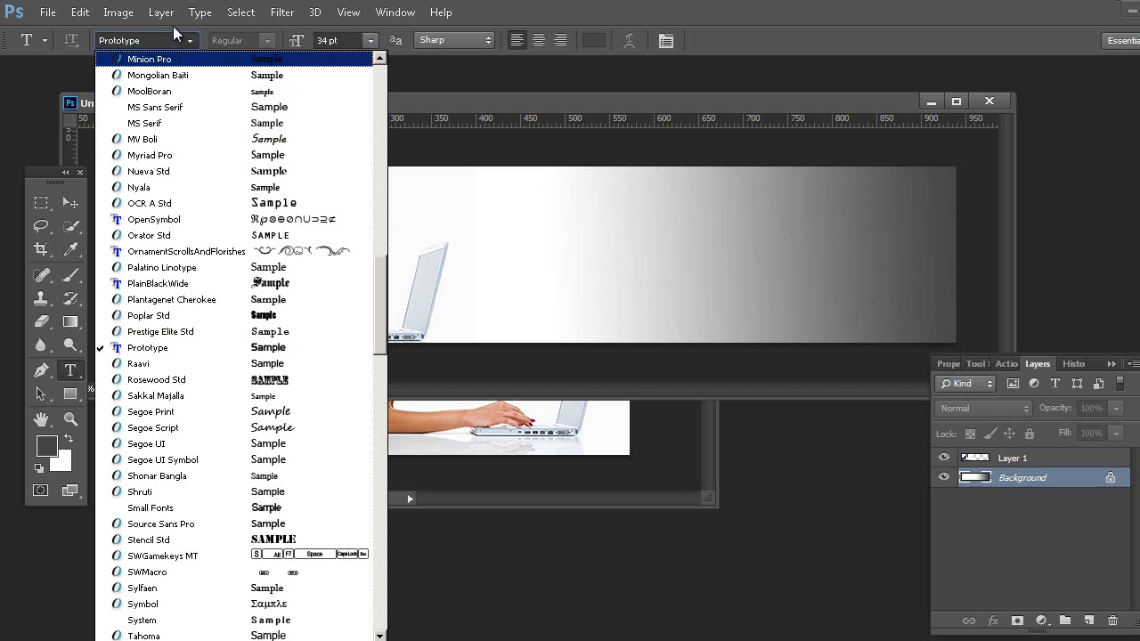
scroll(183, 133, "down", 6)
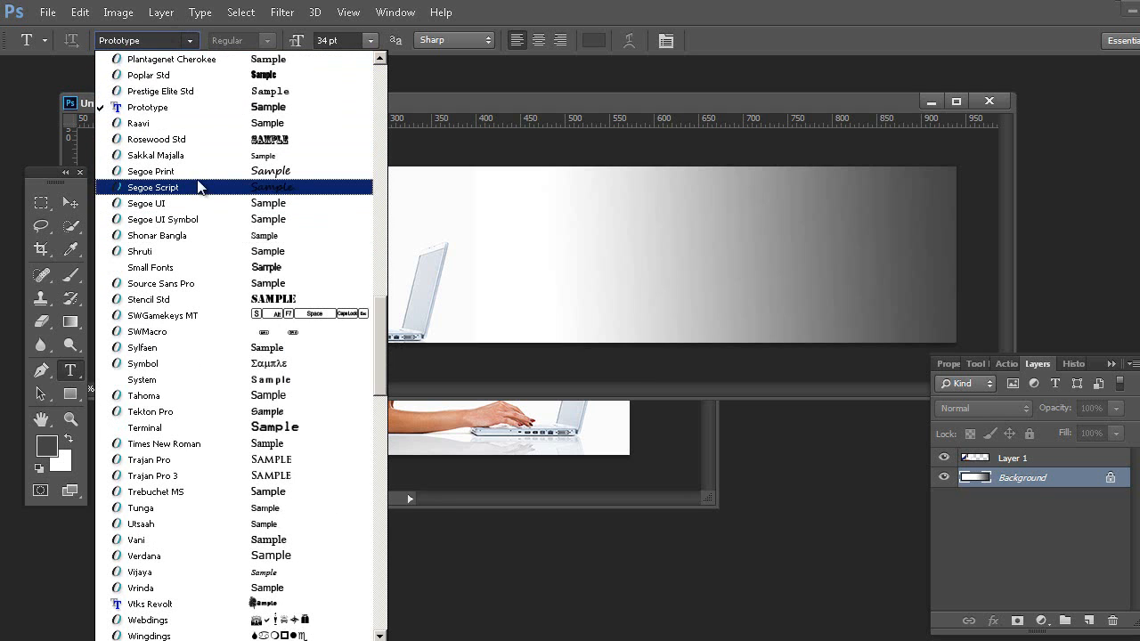
scroll(197, 183, "down", 1)
scroll(206, 117, "up", 5)
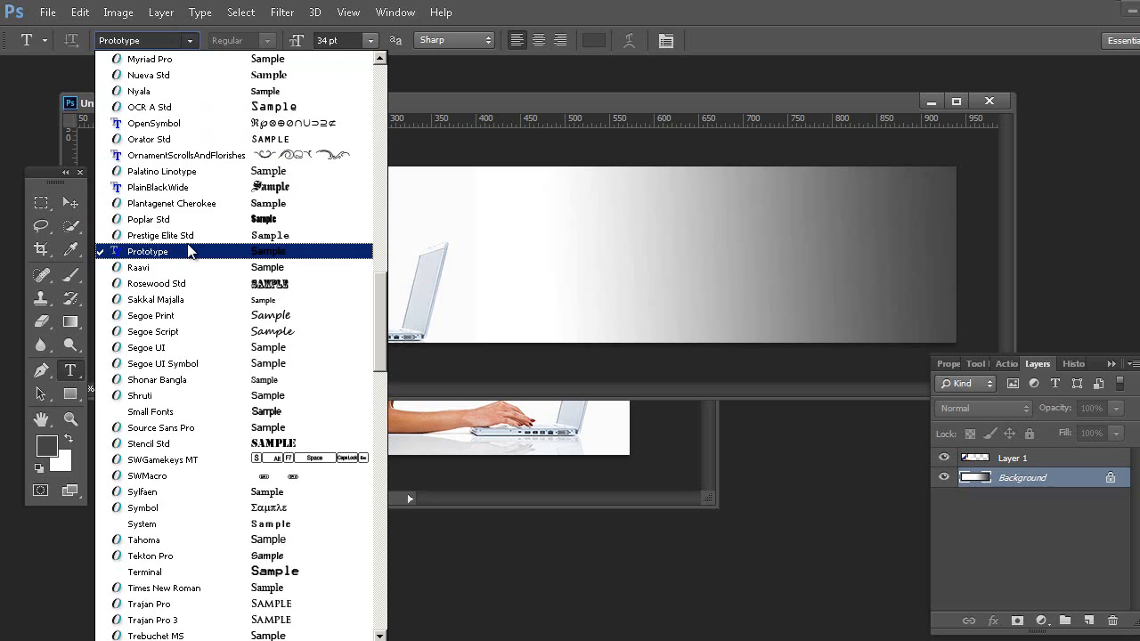
left_click(247, 26)
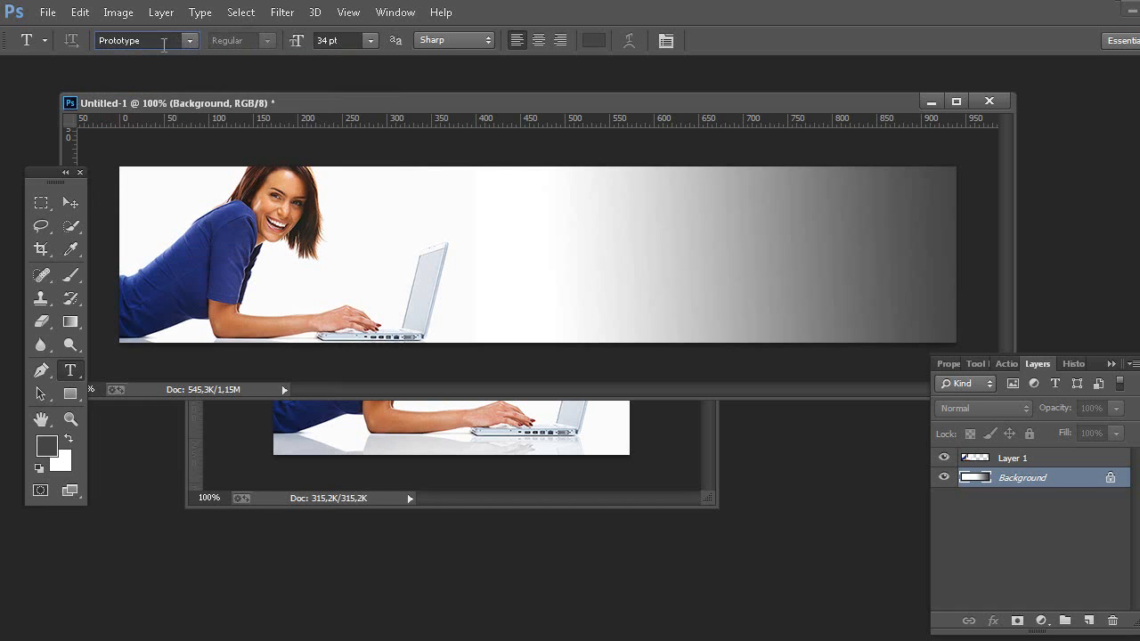
Set the text size to 36 pt and the text color to black, #000000
left_click(369, 40)
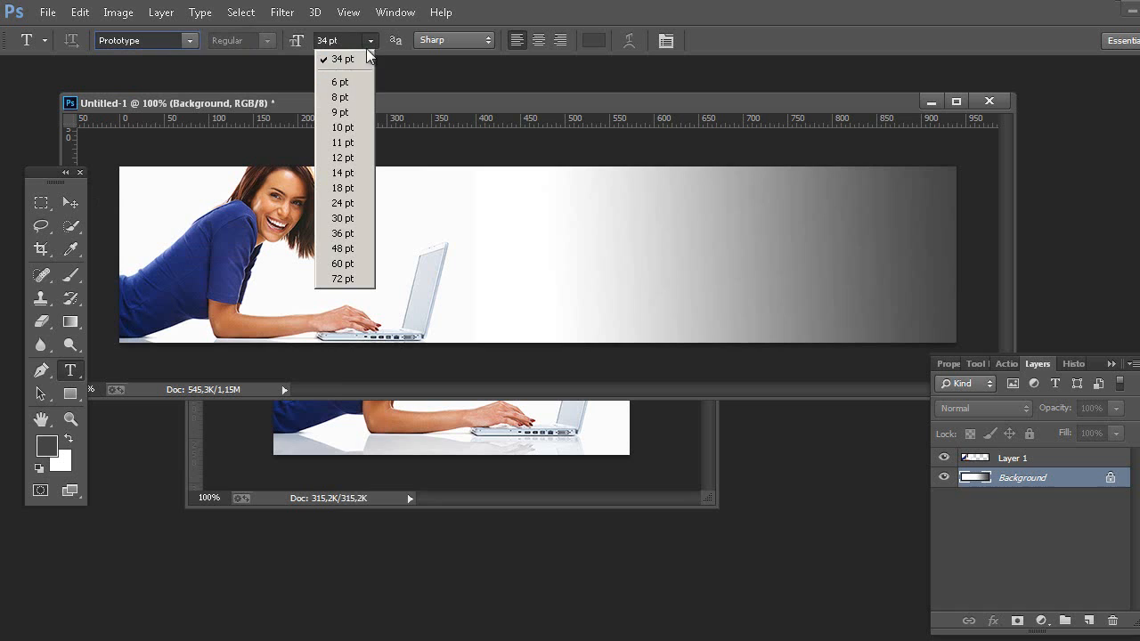
left_click(339, 233)
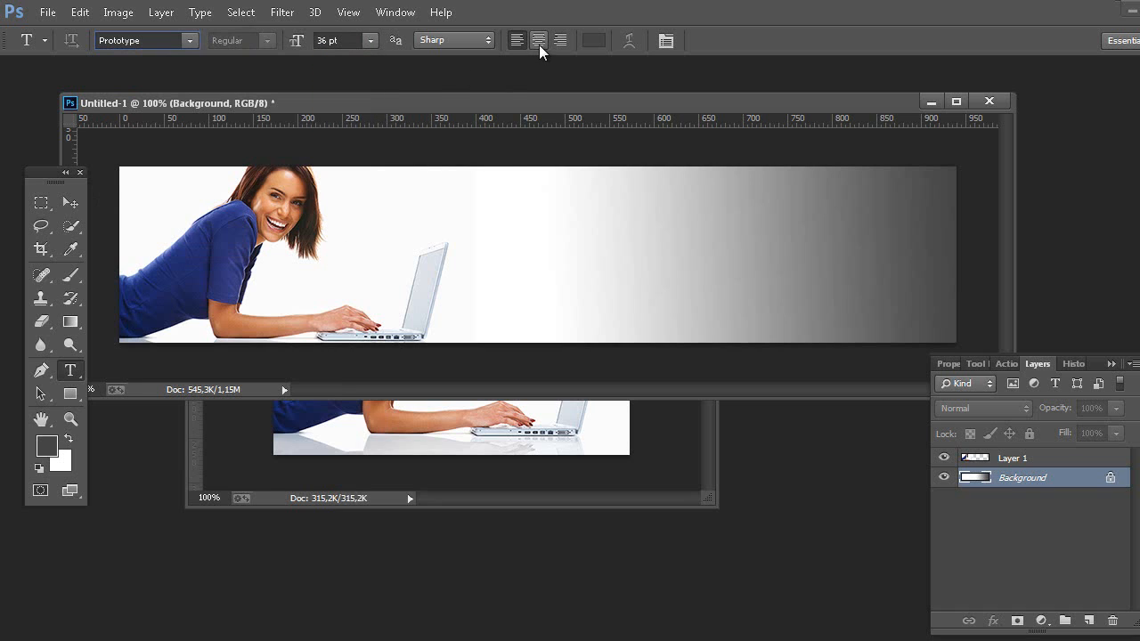
left_click(593, 42)
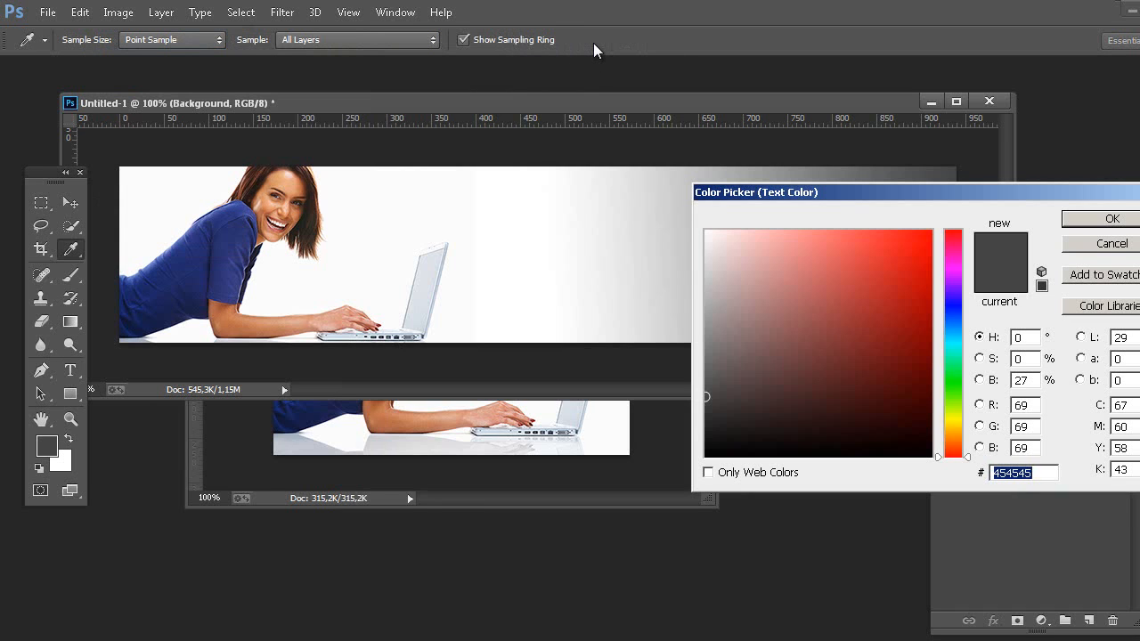
mouse_move(754, 326)
left_mouse_down()
mouse_move(669, 425)
mouse_move(740, 473)
mouse_move(698, 461)
left_mouse_up()
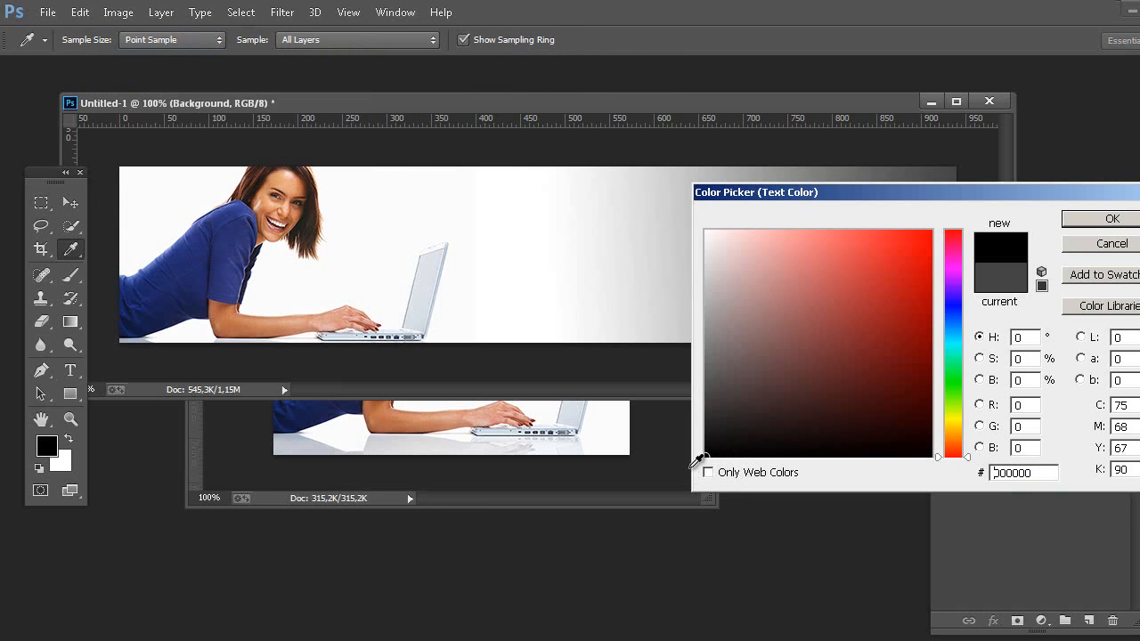
left_click(1112, 220)
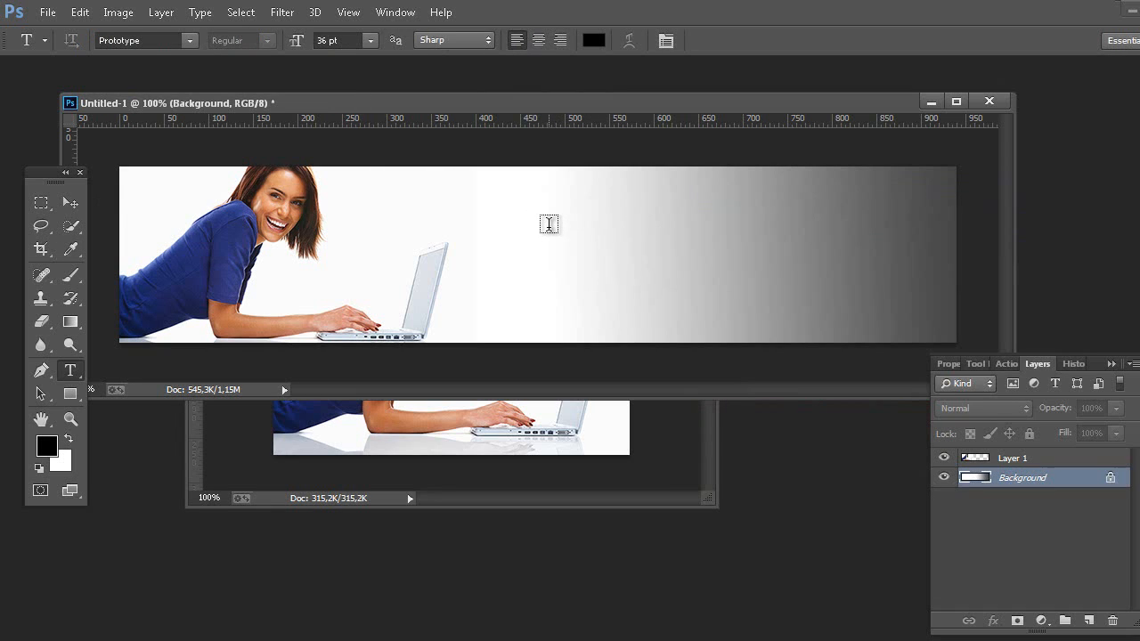
Add the two-line text "Doing websites has never been so easy..." beside the laptop and shift it slightly left and down
left_click(548, 226)
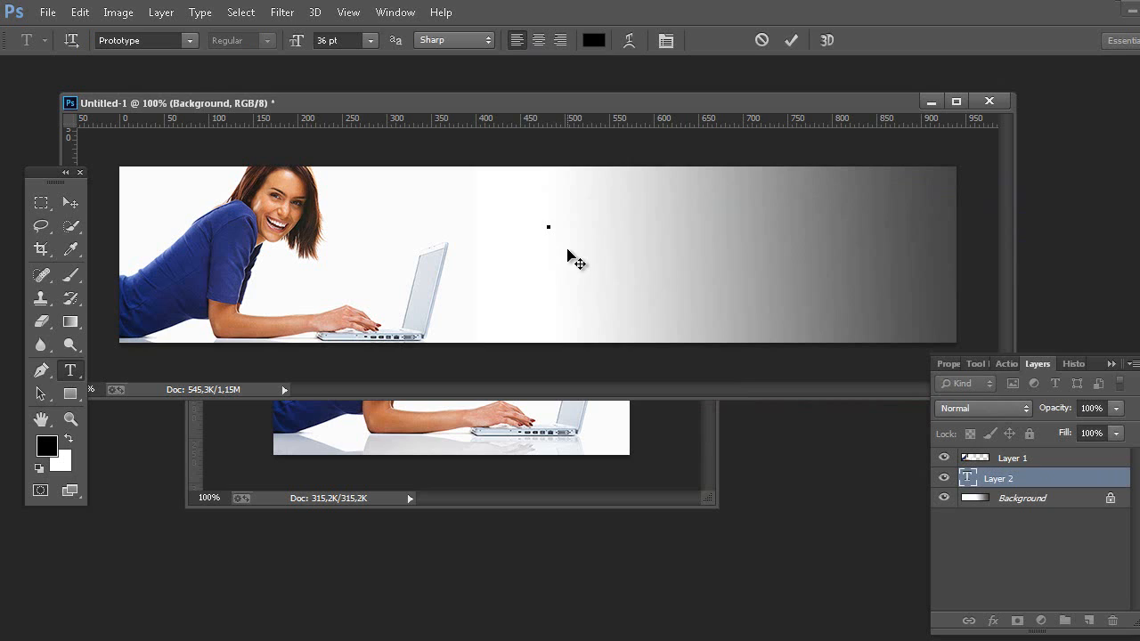
type("Doing")
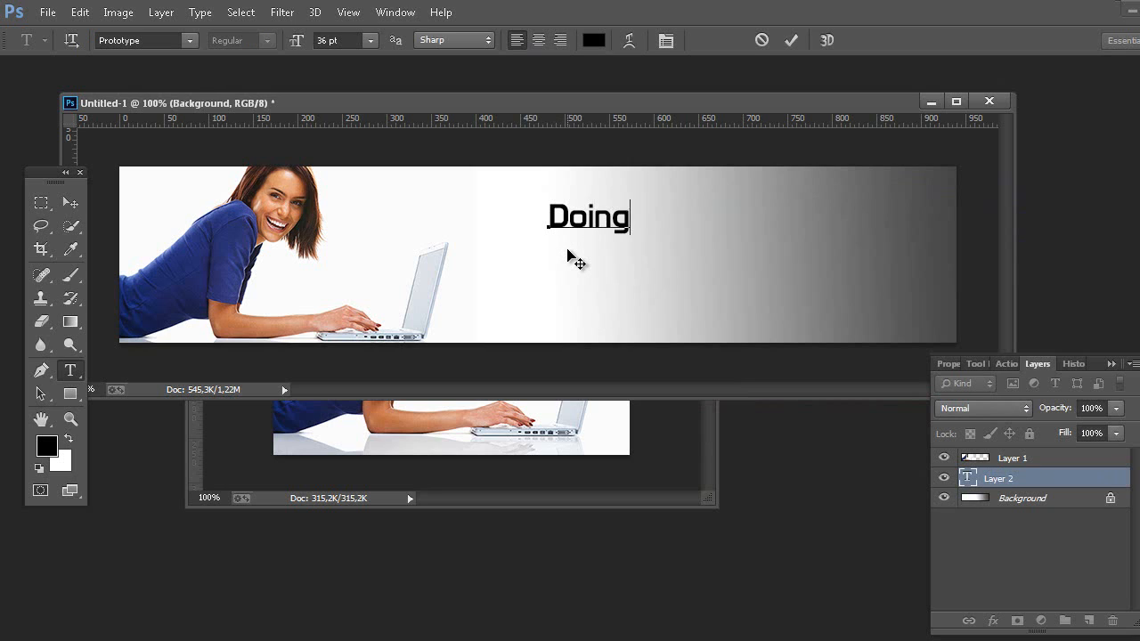
type(" web")
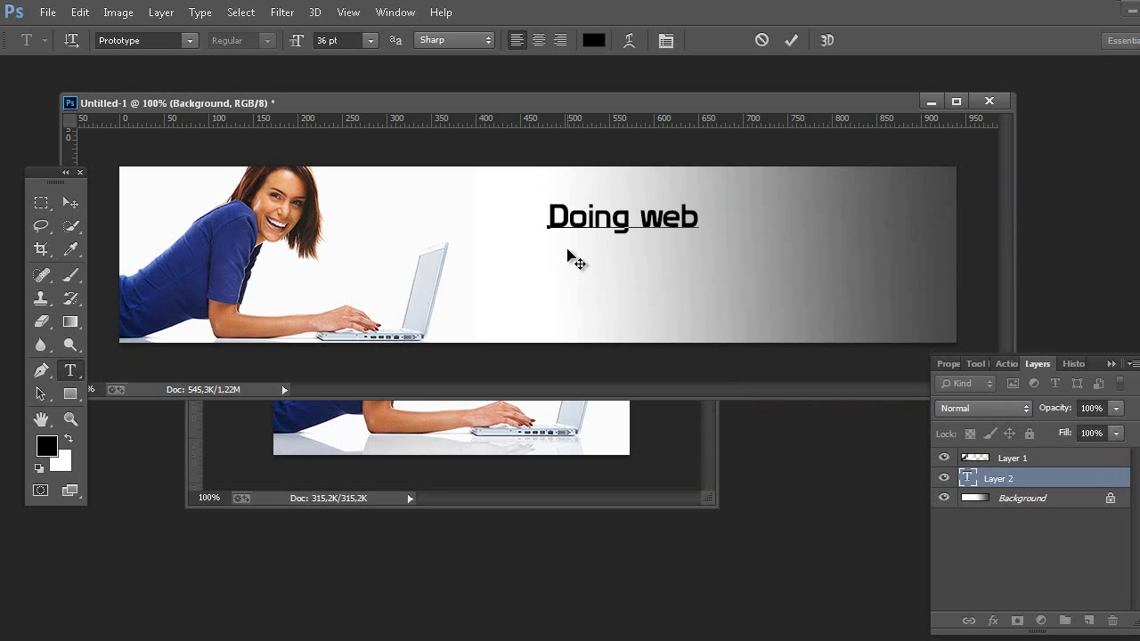
type("sites has never ")
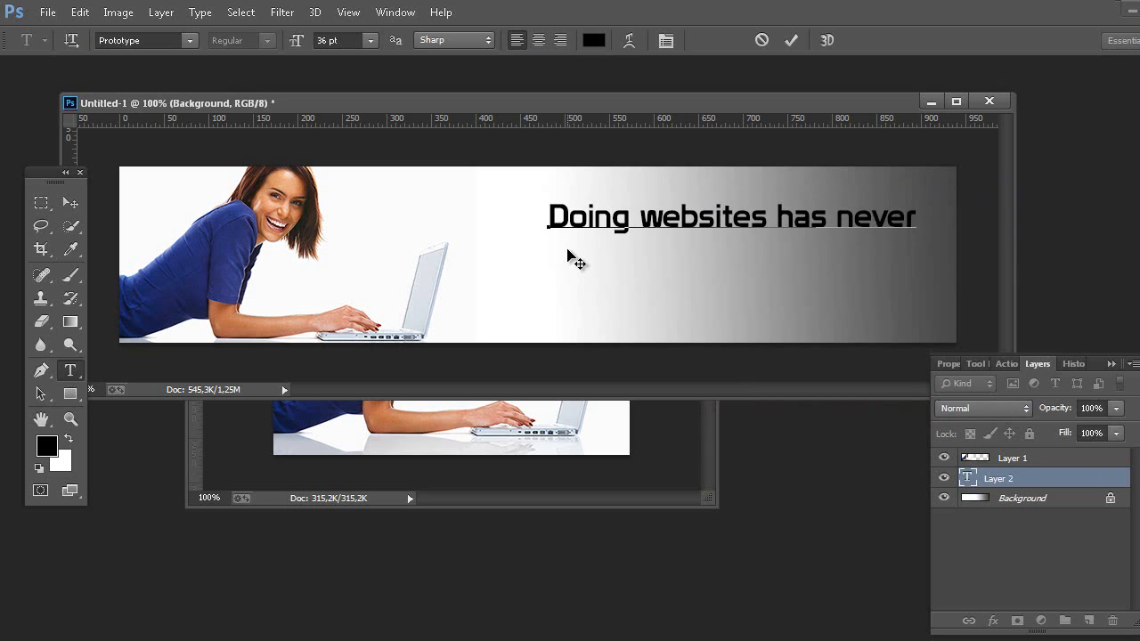
type("been so easy")
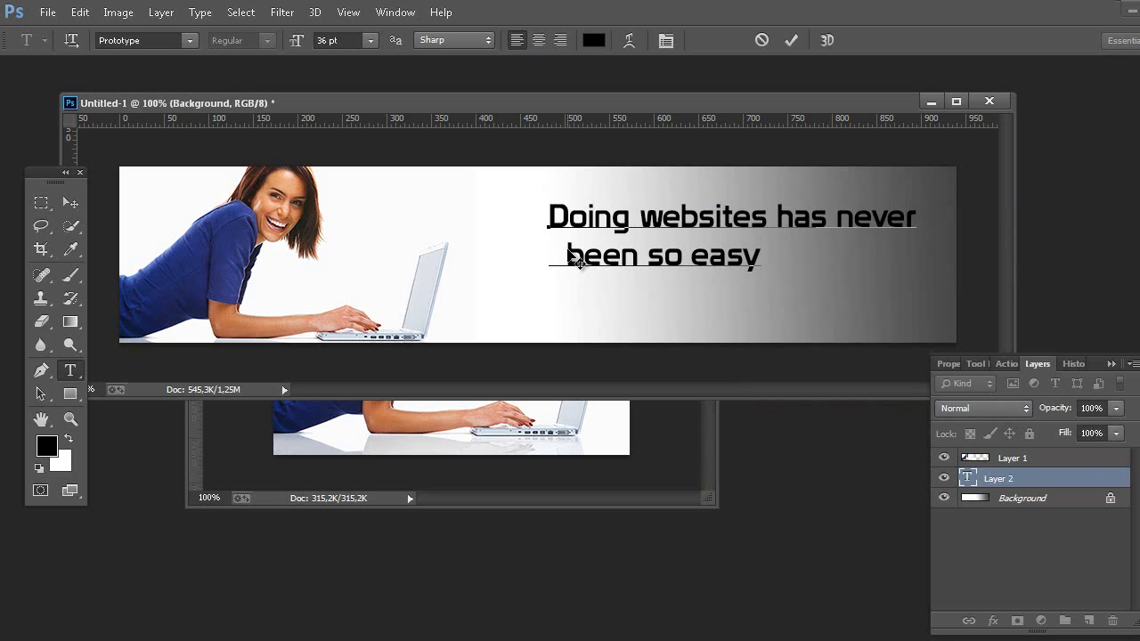
type("...")
left_click(75, 205)
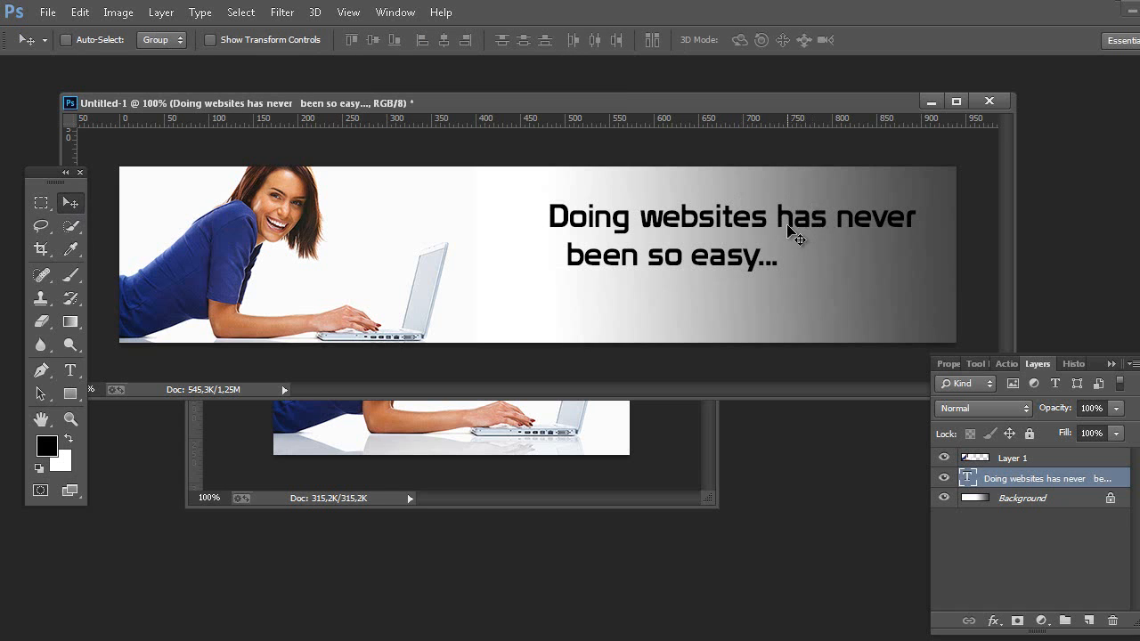
left_click_drag(782, 231, 749, 249)
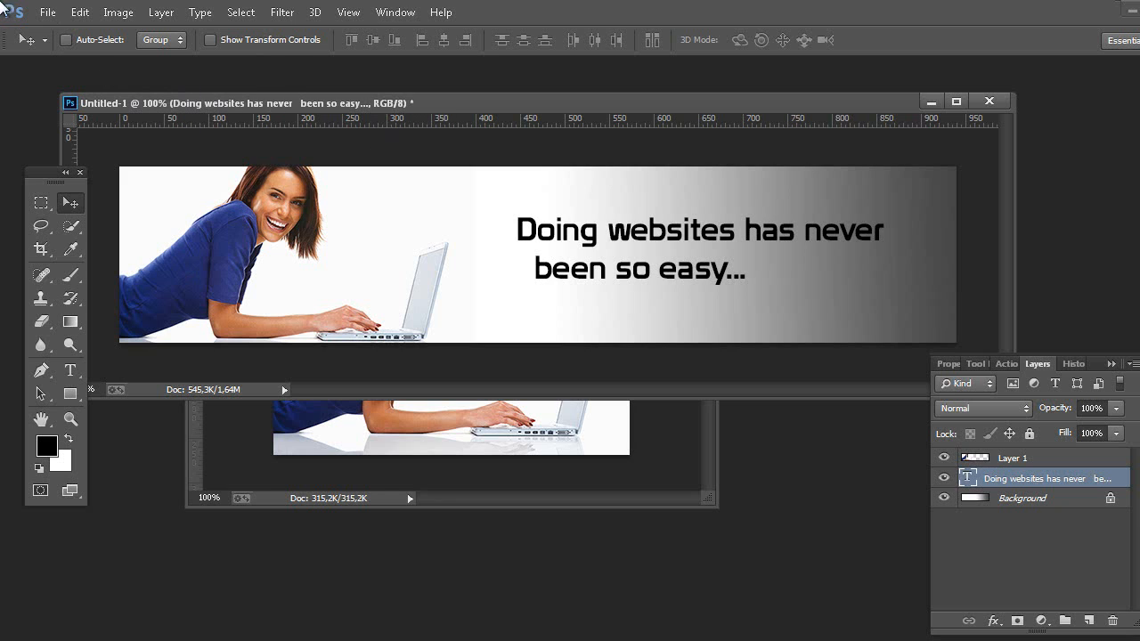
Save the banner as a JPEG named amazingprosite in the Images folder, at Maximum quality 12 with Baseline ("Standard") format
left_click(52, 14)
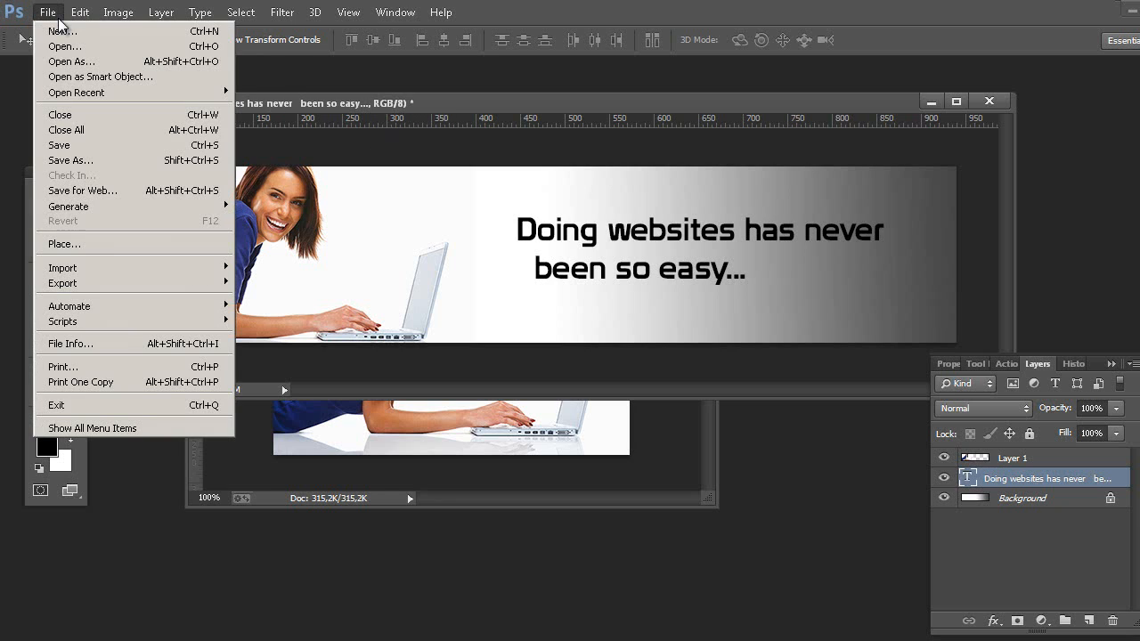
left_click(73, 161)
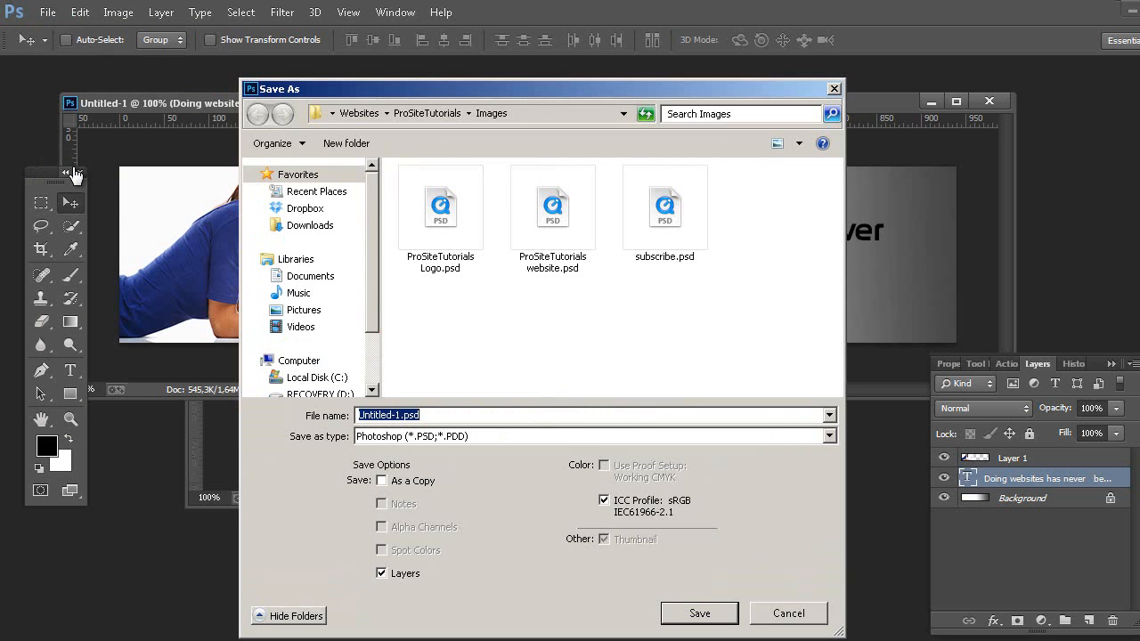
left_click(531, 437)
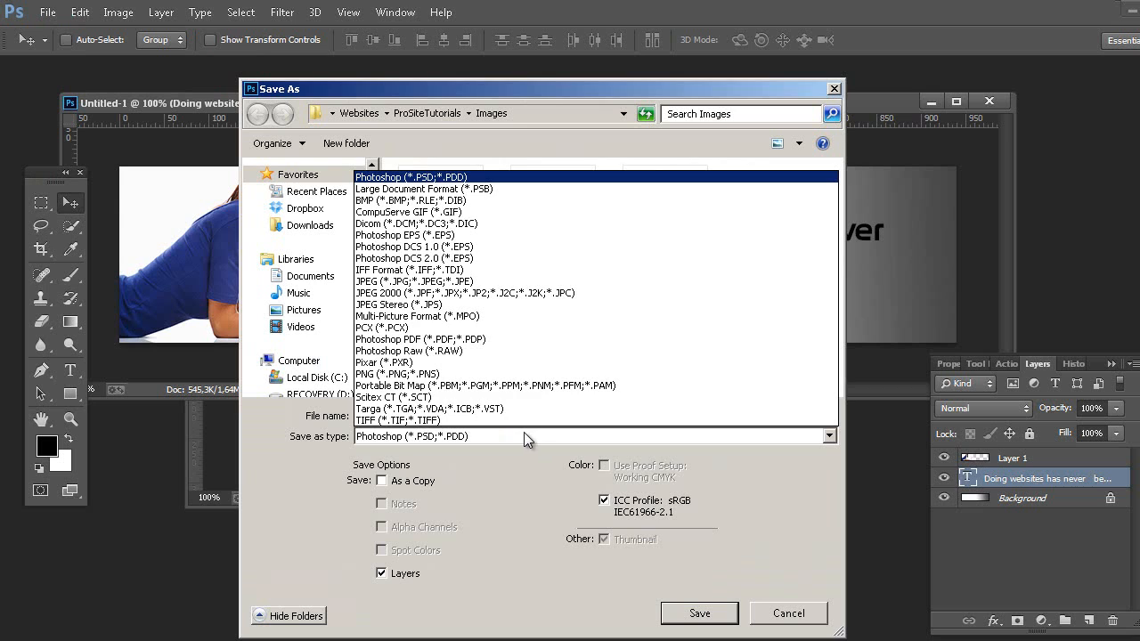
left_click(473, 281)
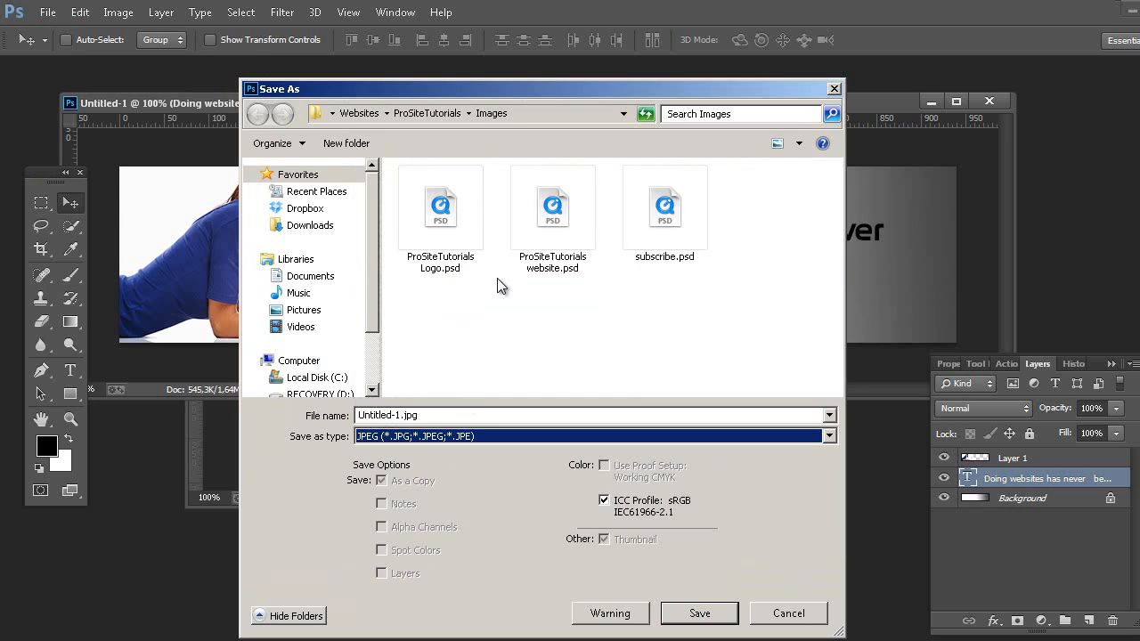
left_click(460, 417)
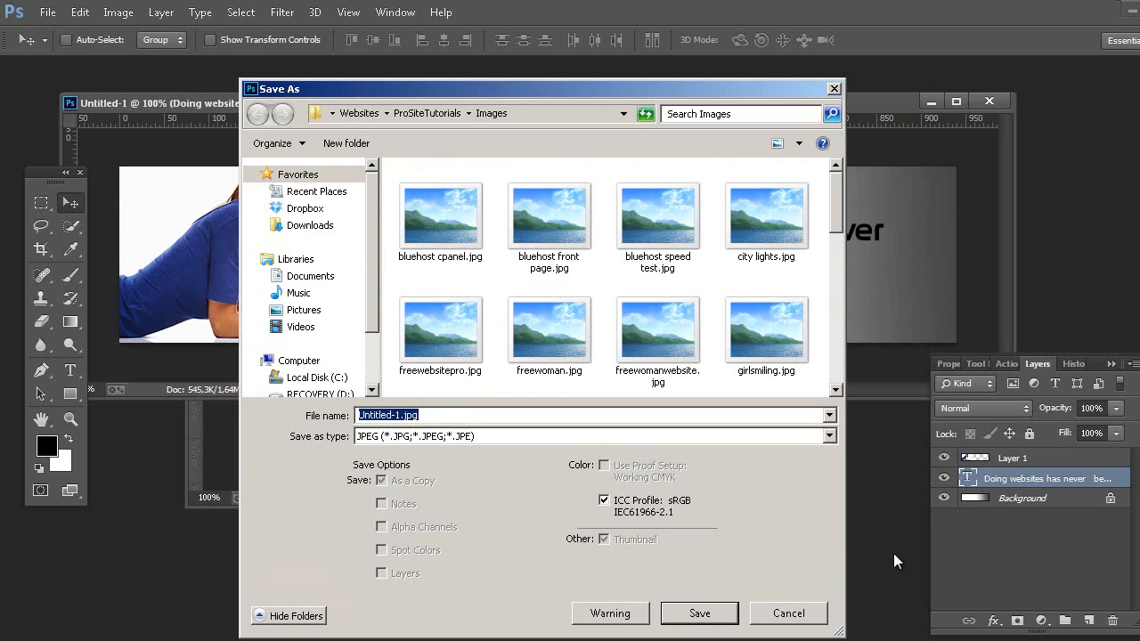
type("p")
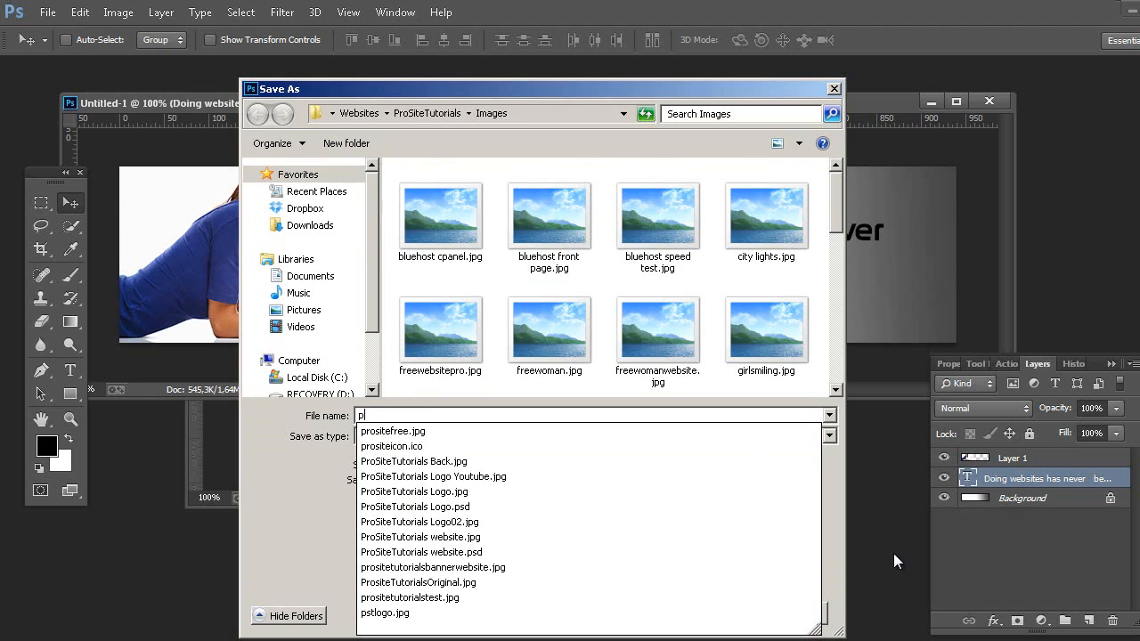
type("h")
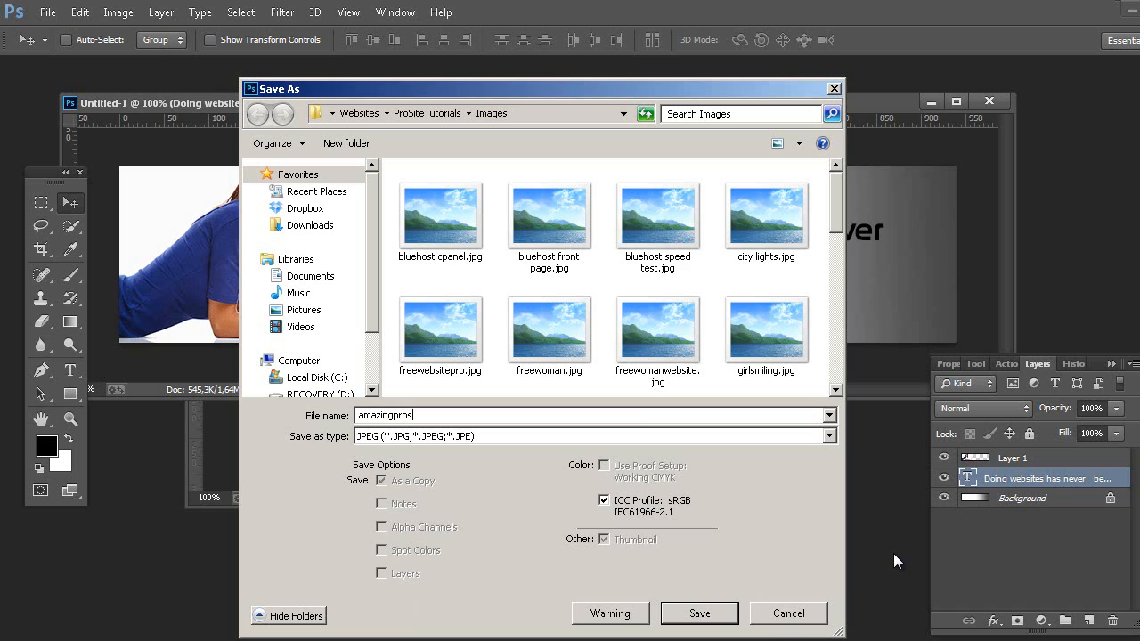
left_click(717, 614)
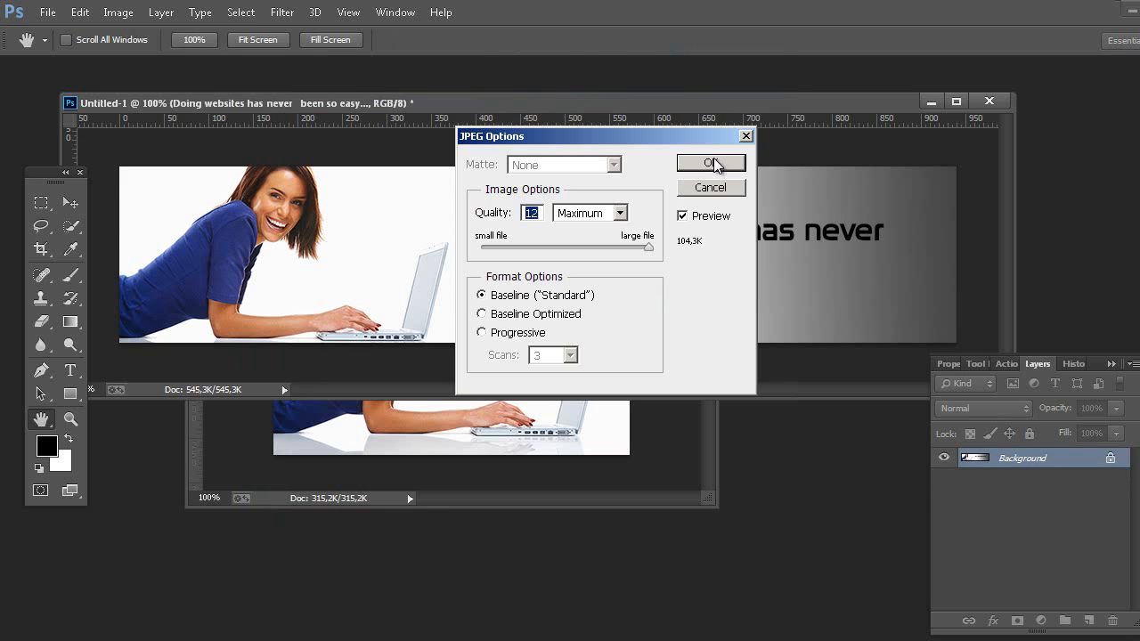
left_click(711, 163)
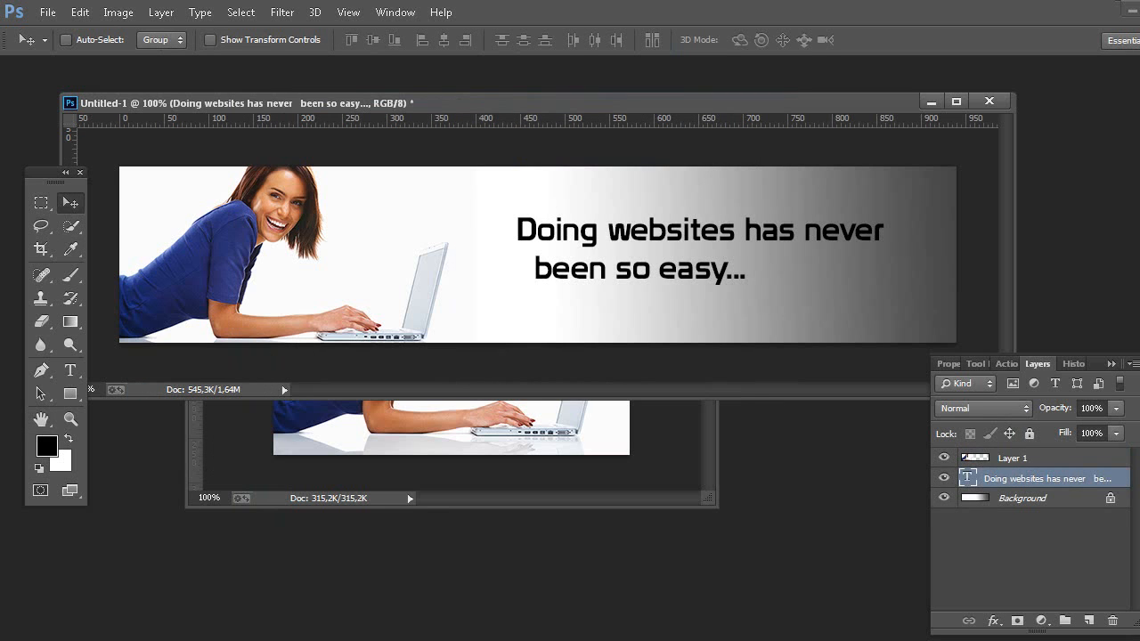
Switch to the WordPress Header page in Firefox and browse for an upload file in Websites > ProSiteTutorials > Images
mouse_move(143, 640)
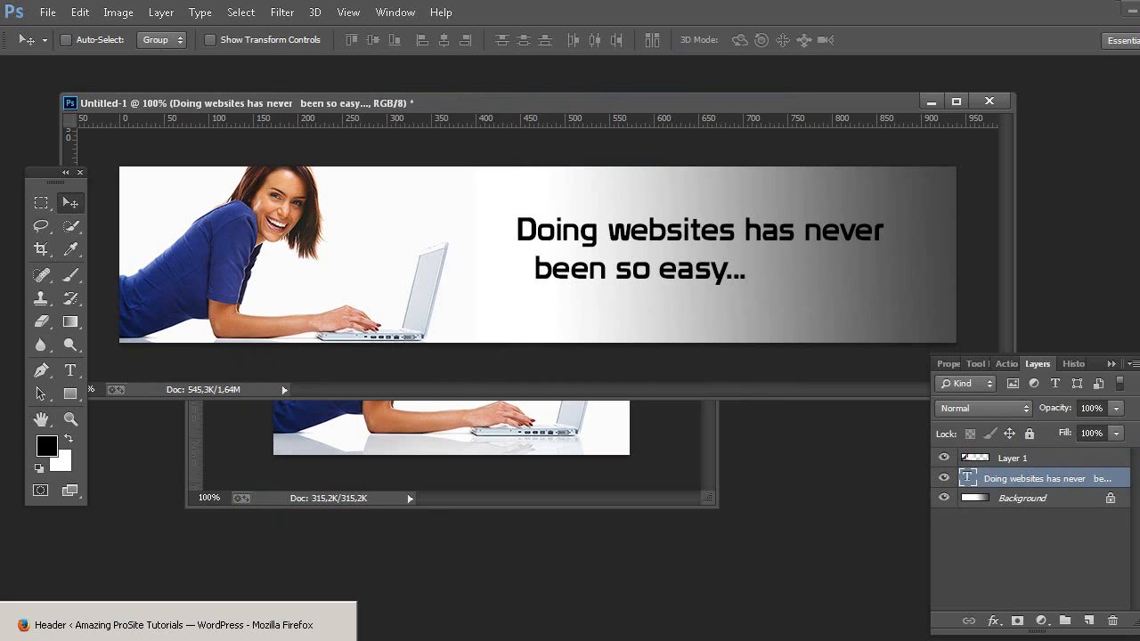
left_click(174, 624)
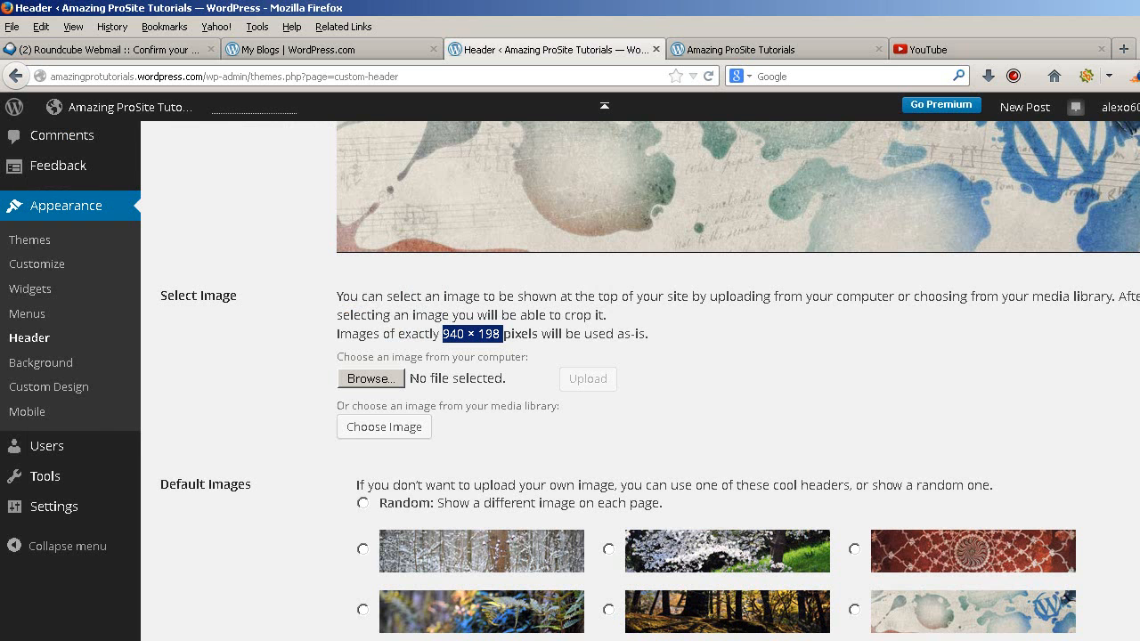
left_click(385, 388)
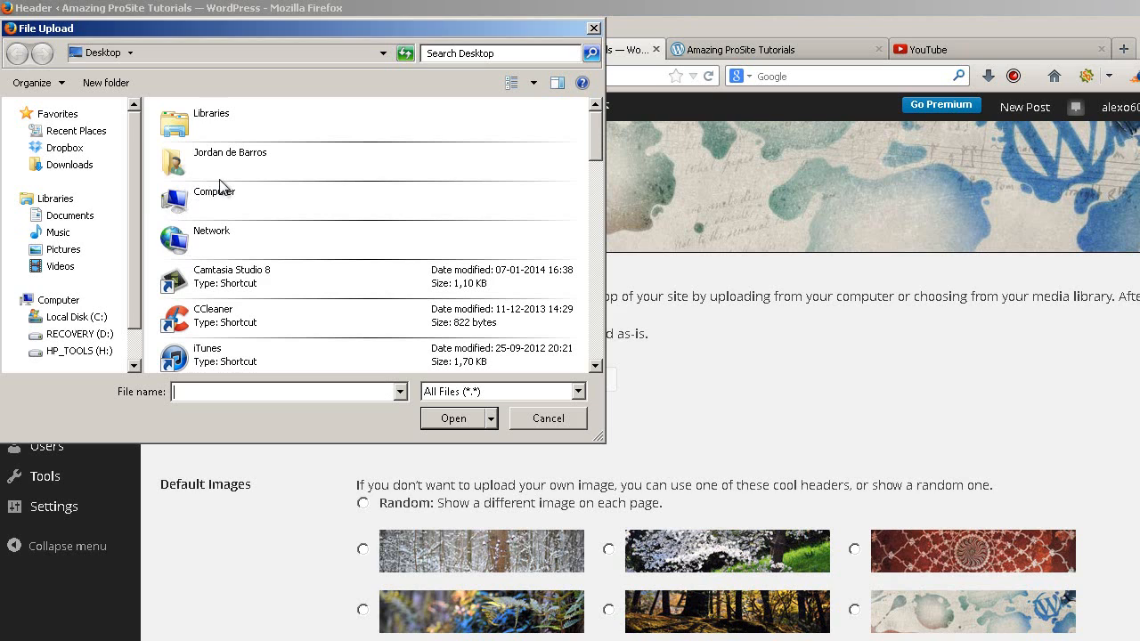
left_click(239, 155)
key("w")
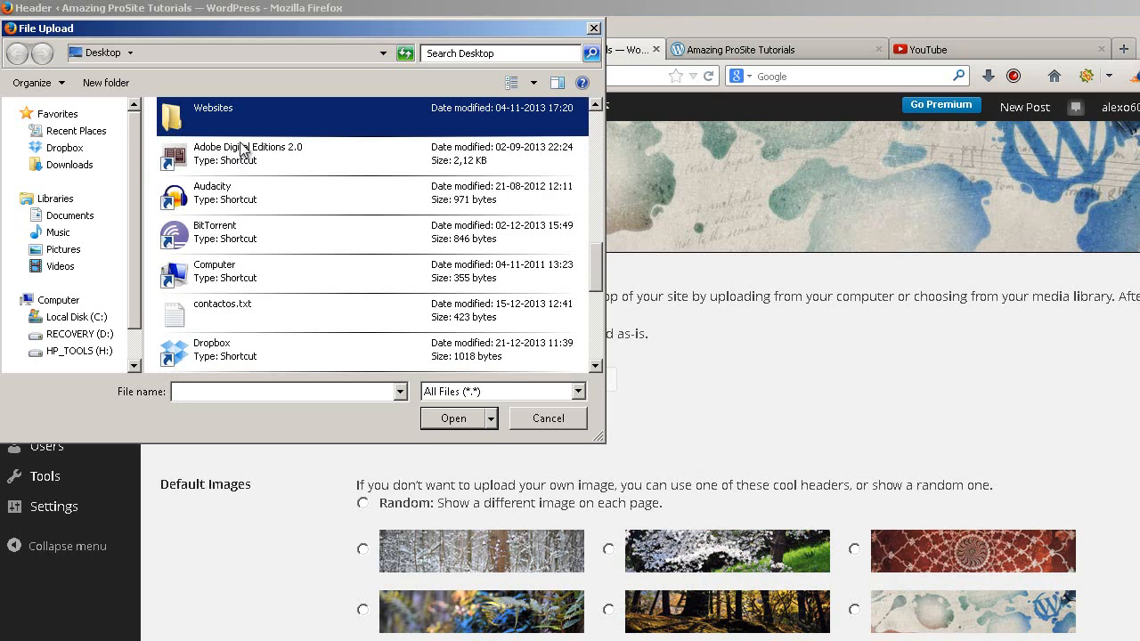
double_click(254, 108)
double_click(227, 171)
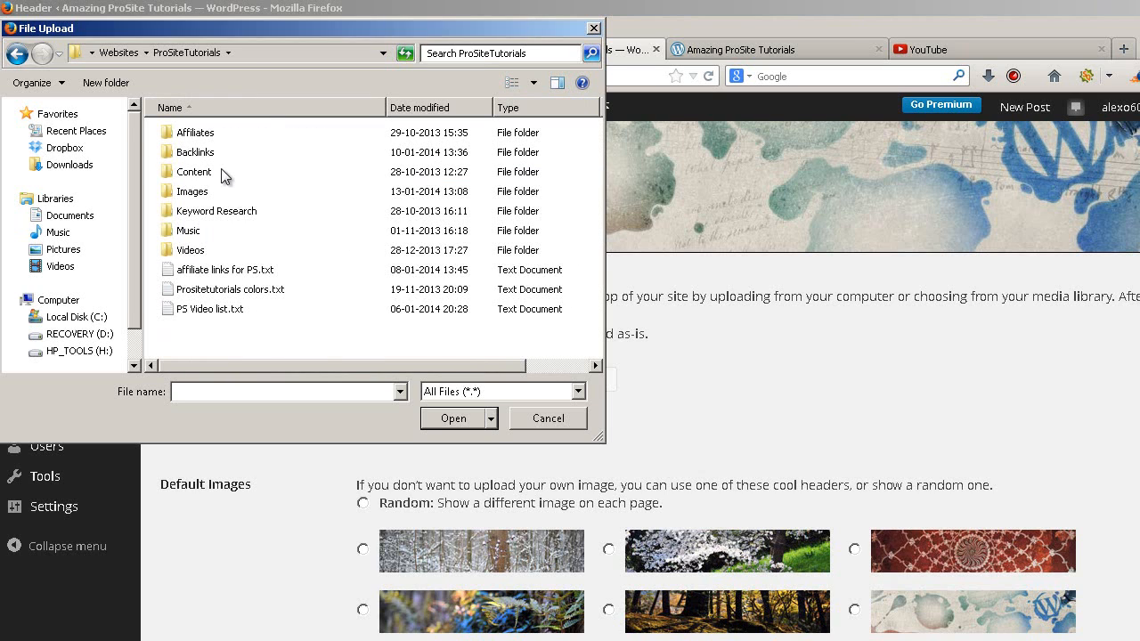
left_click(207, 192)
double_click(206, 192)
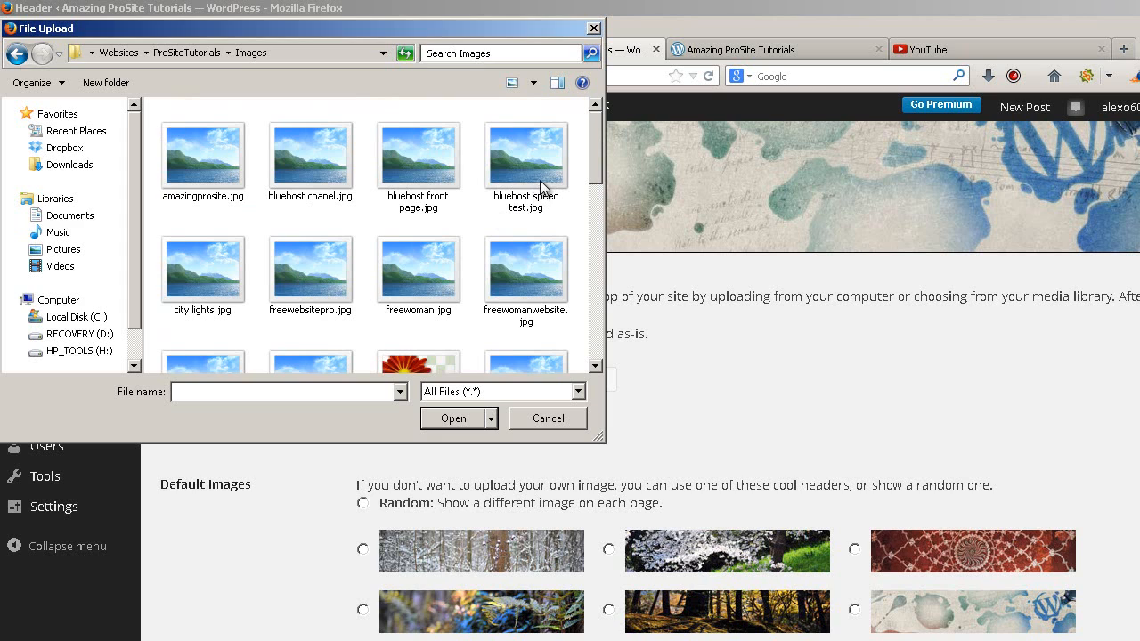
Choose amazingprosite.jpg and upload it as the blog's header image
left_click(183, 163)
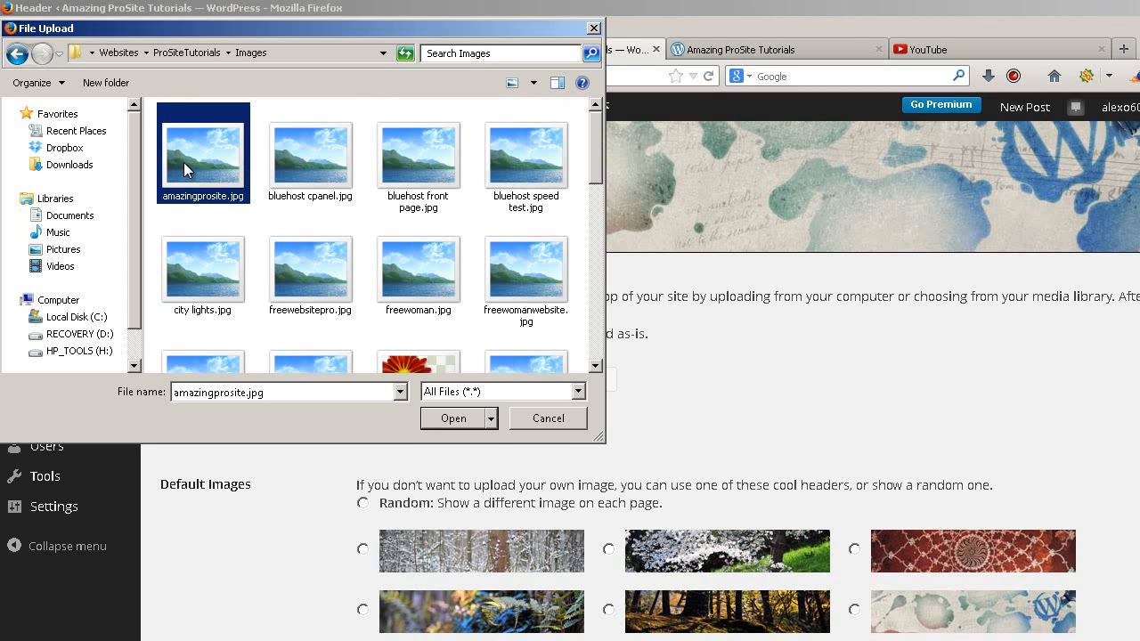
double_click(184, 162)
left_click(591, 391)
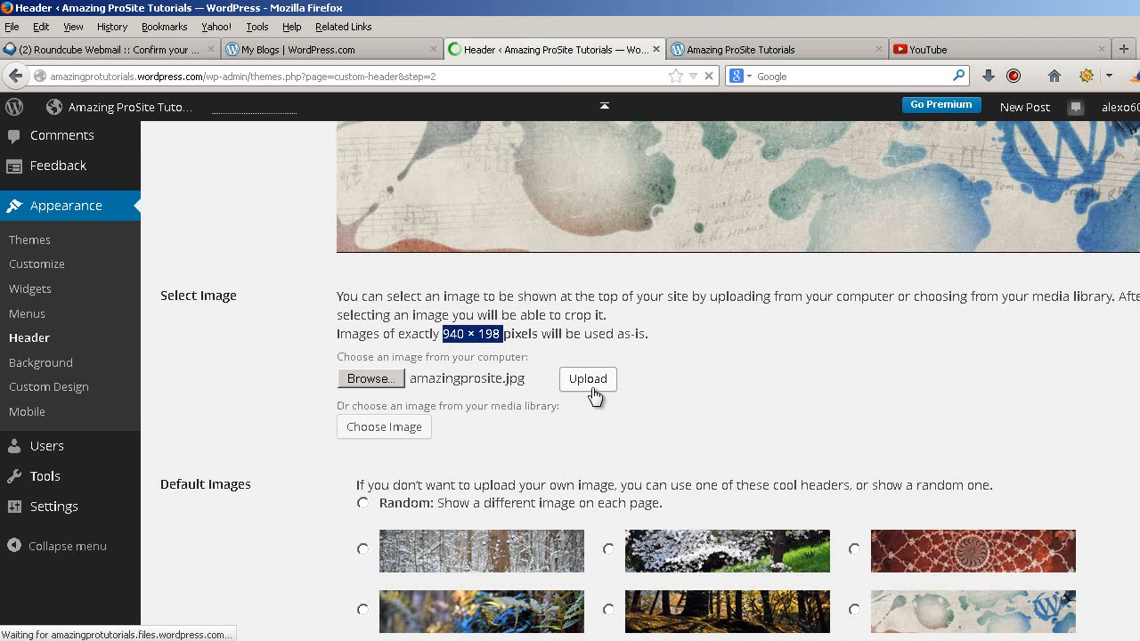
Check the preview of the uploaded header and save the Custom Header changes
scroll(592, 387, "down", 4)
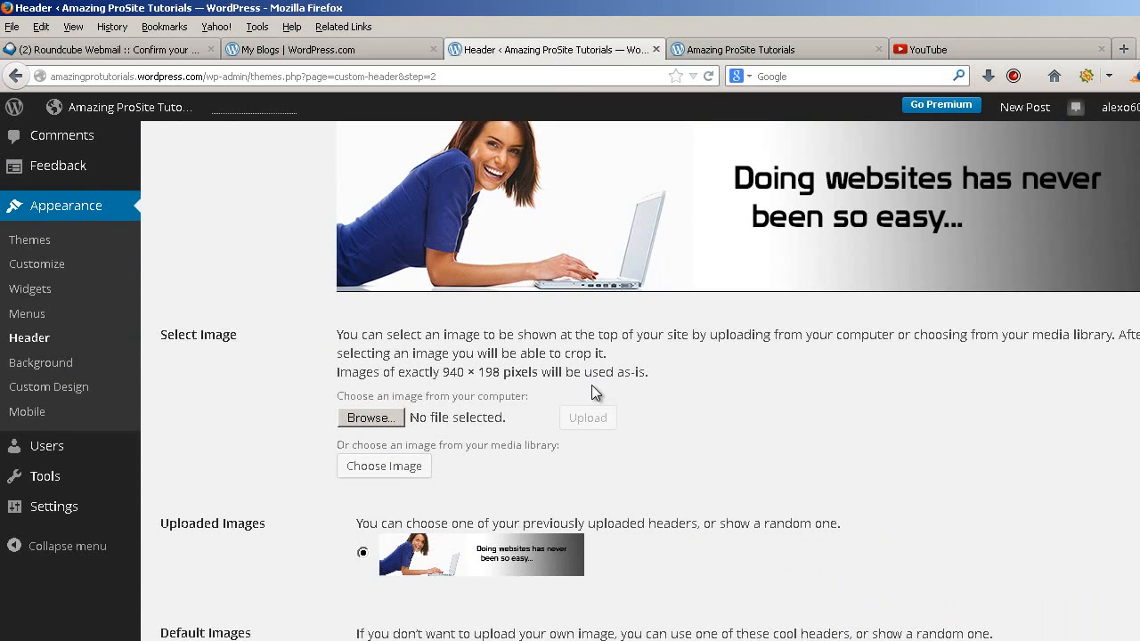
scroll(592, 385, "up", 2)
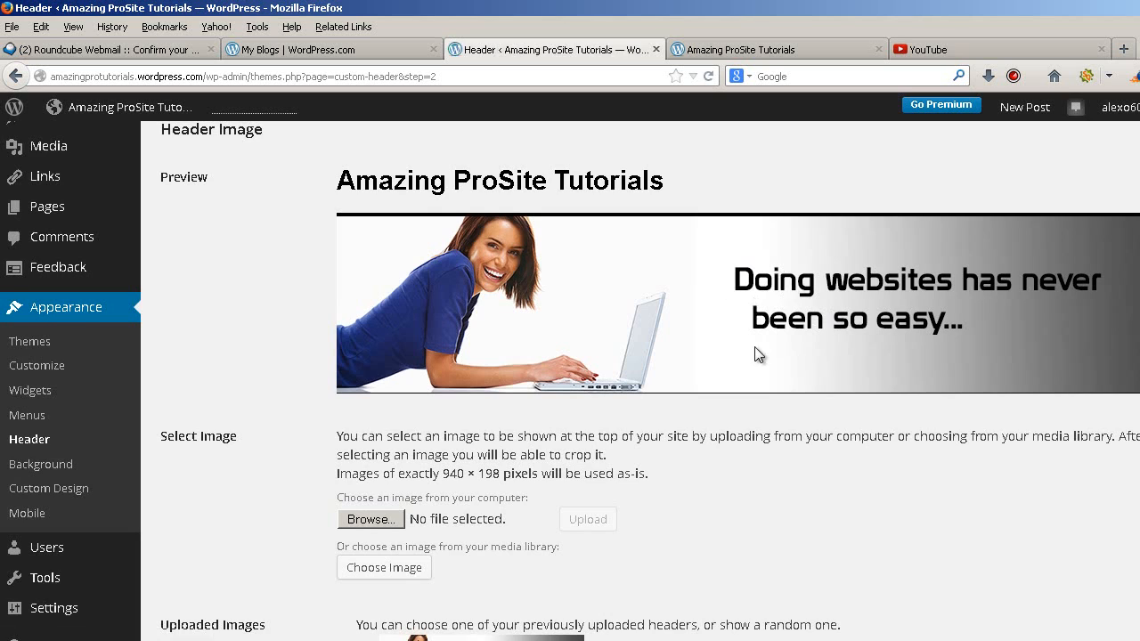
scroll(755, 347, "down", 16)
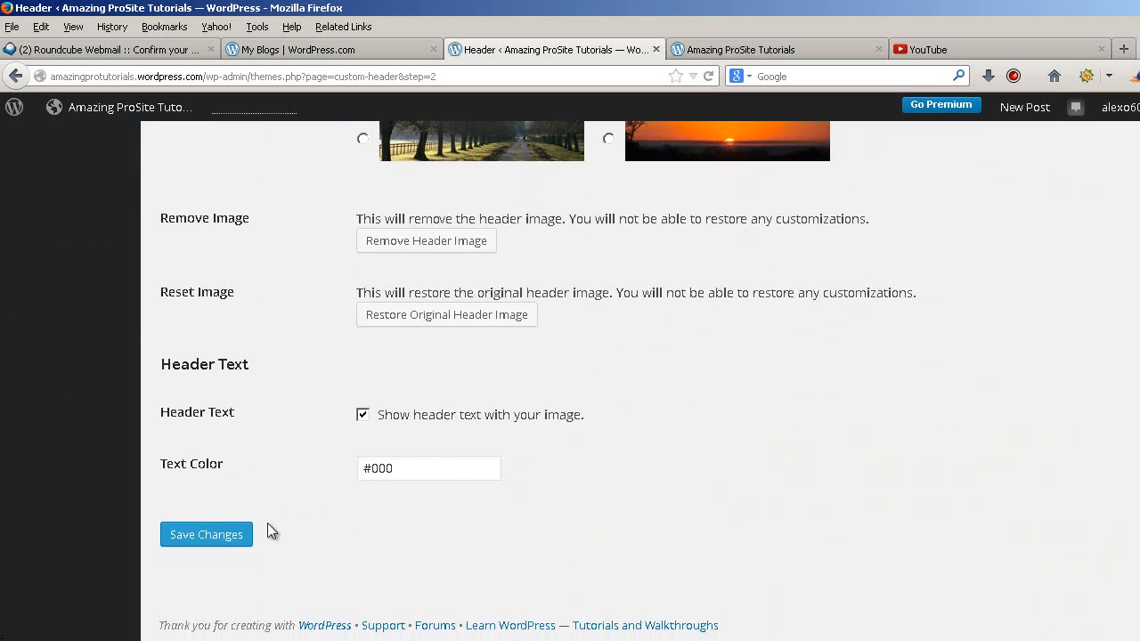
left_click(233, 534)
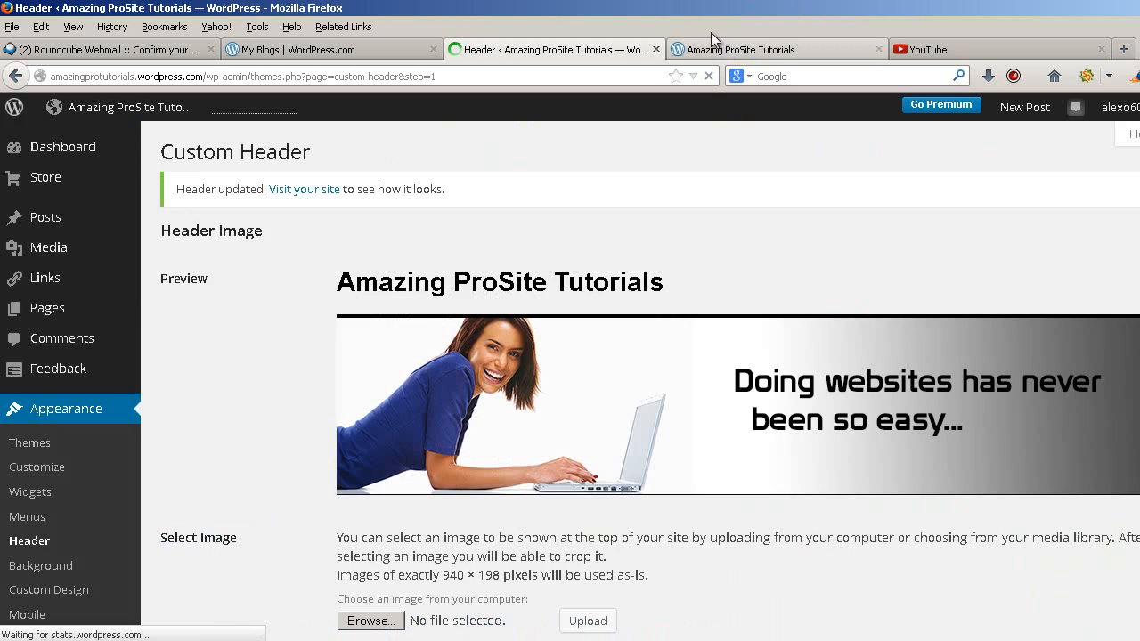
Reload the live Amazing ProSite Tutorials blog and examine how the new header looks on the page
left_click(693, 51)
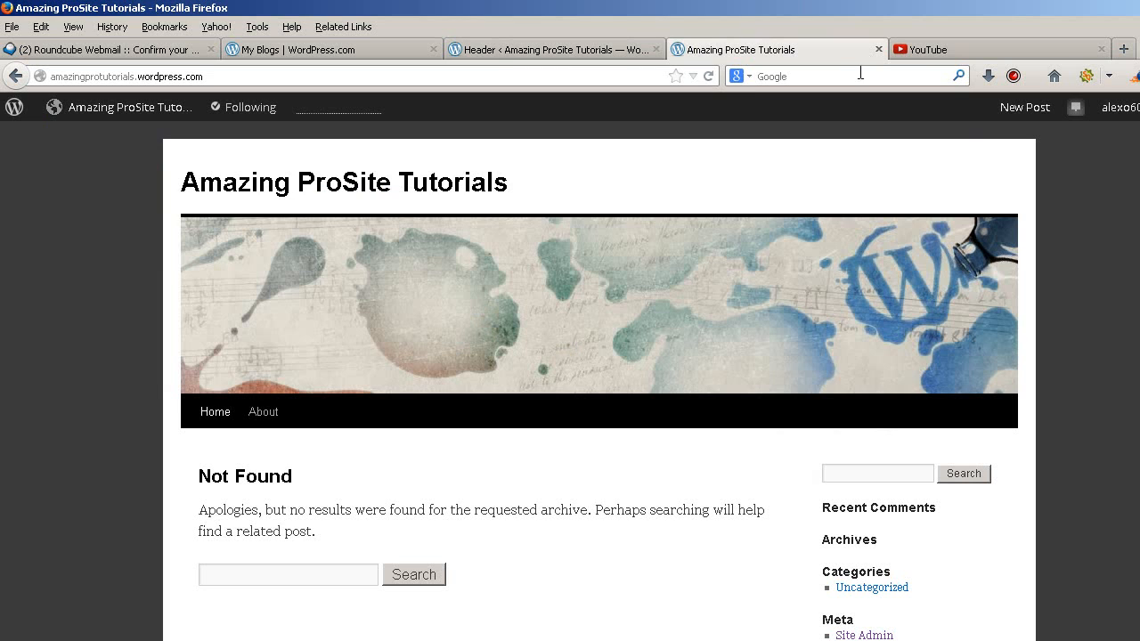
left_click(713, 76)
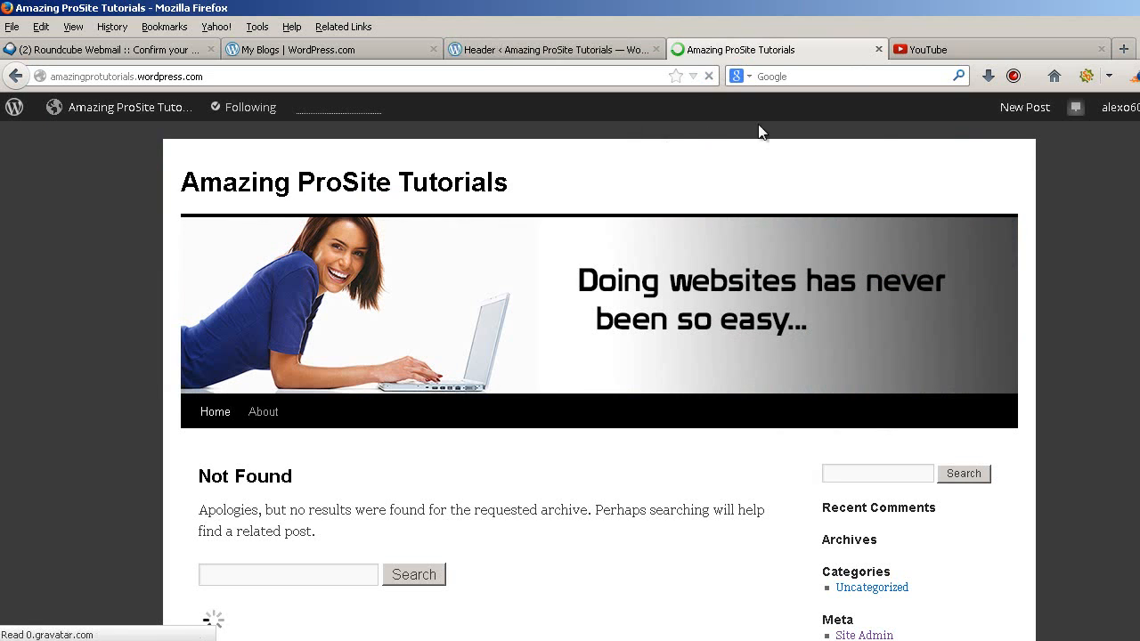
scroll(1022, 155, "down", 2)
scroll(1018, 148, "up", 1)
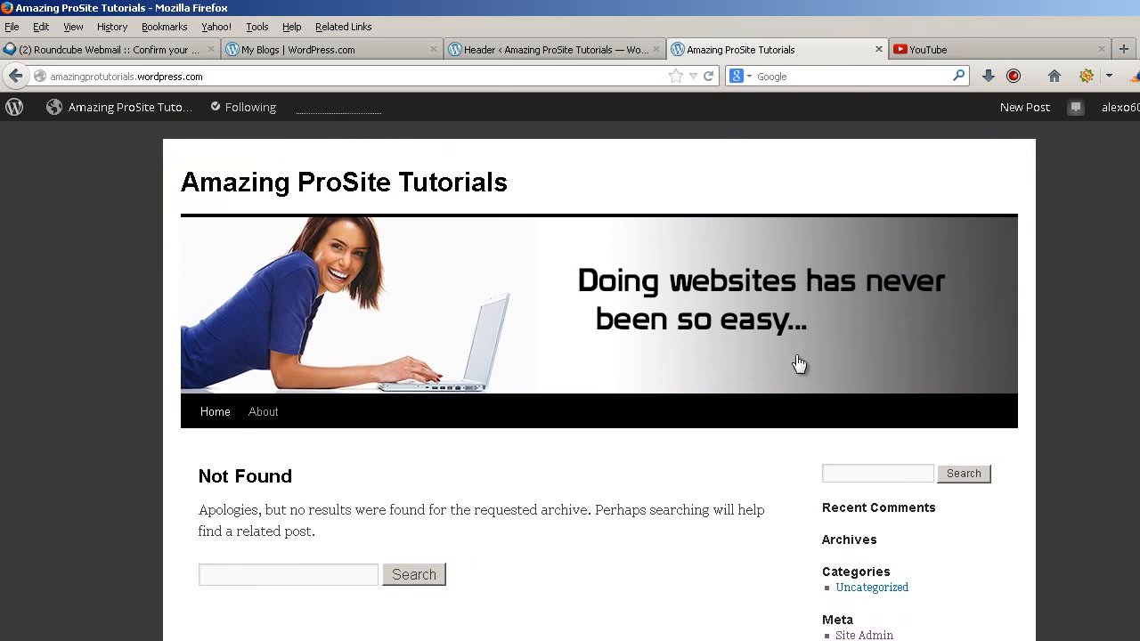
scroll(1134, 316, "down", 1)
scroll(1134, 321, "down", 2)
scroll(1129, 318, "up", 2)
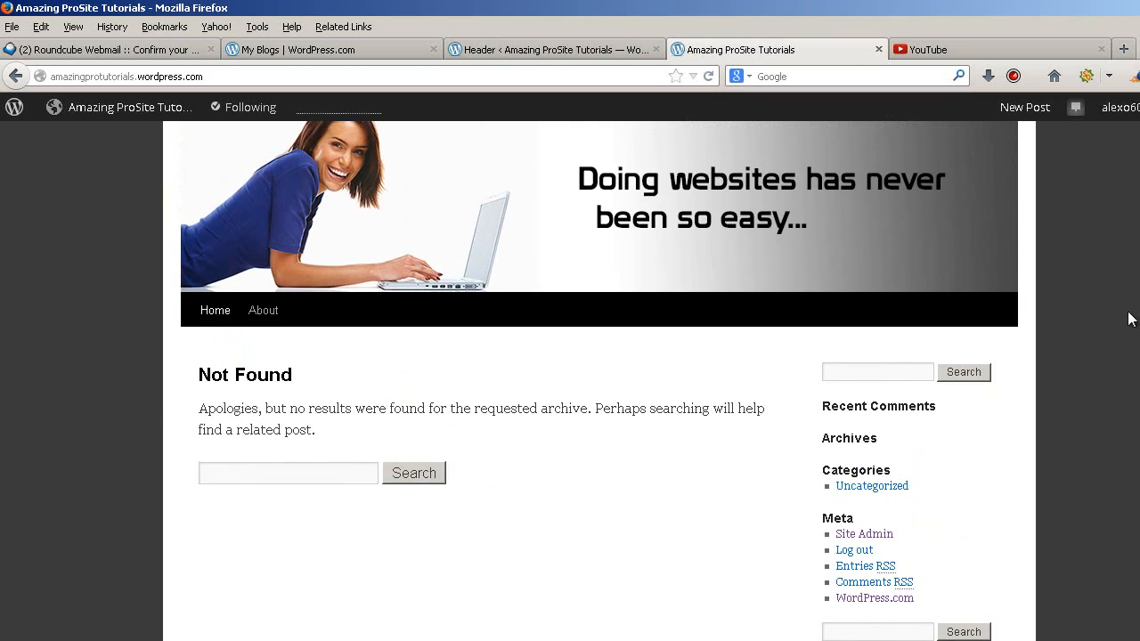
scroll(867, 250, "up", 2)
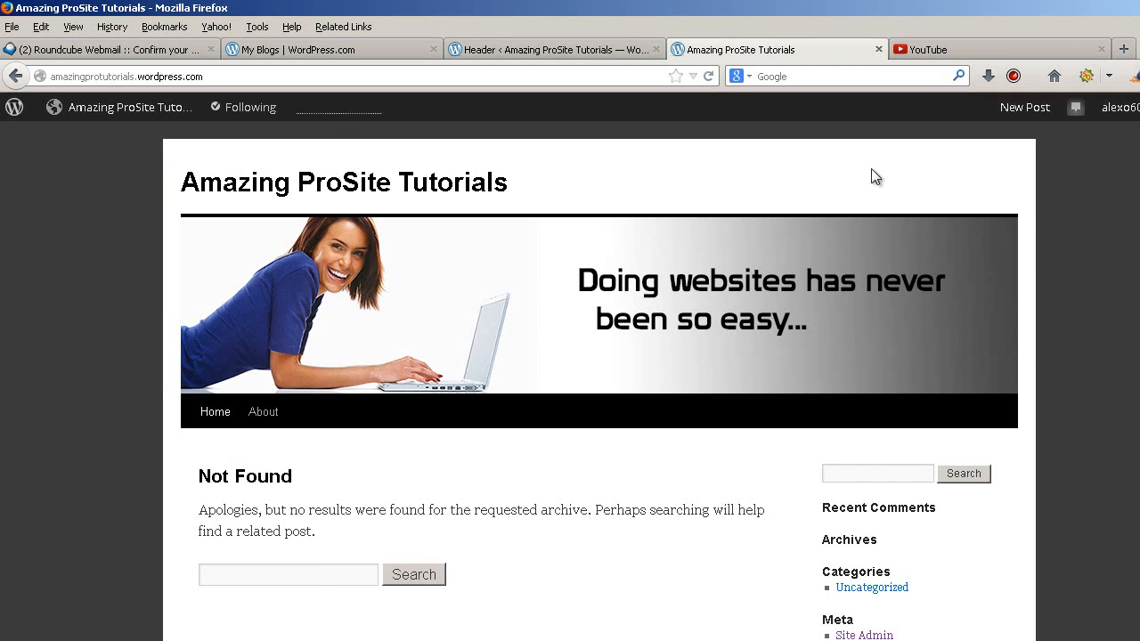
scroll(872, 178, "down", 2)
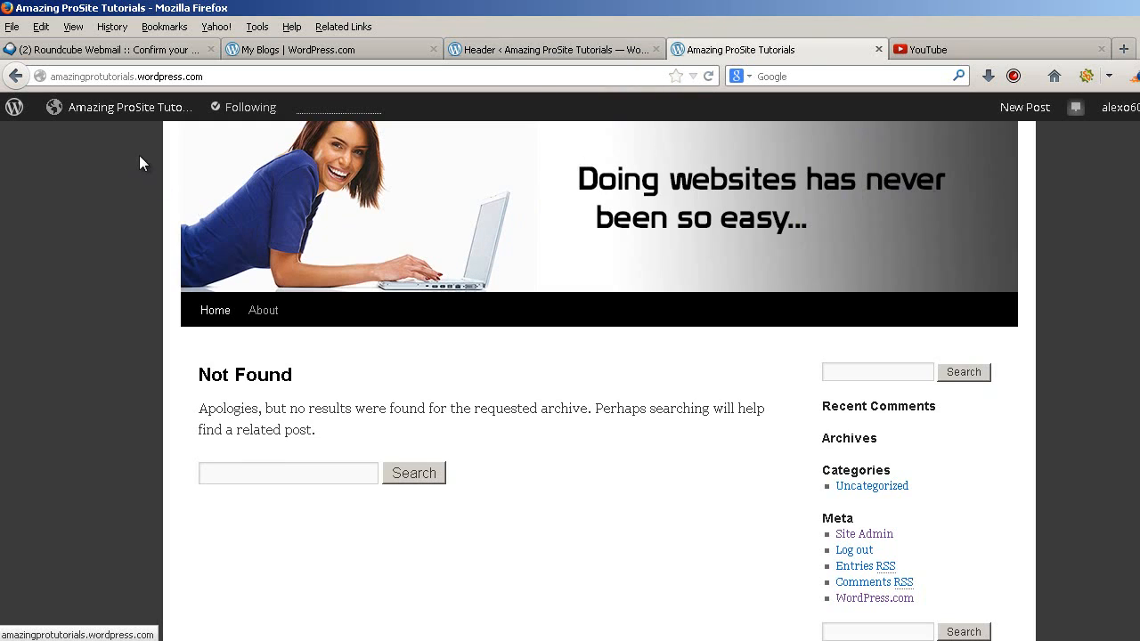
Create a new blog post from the site's own options and title it "Article"
mouse_move(157, 107)
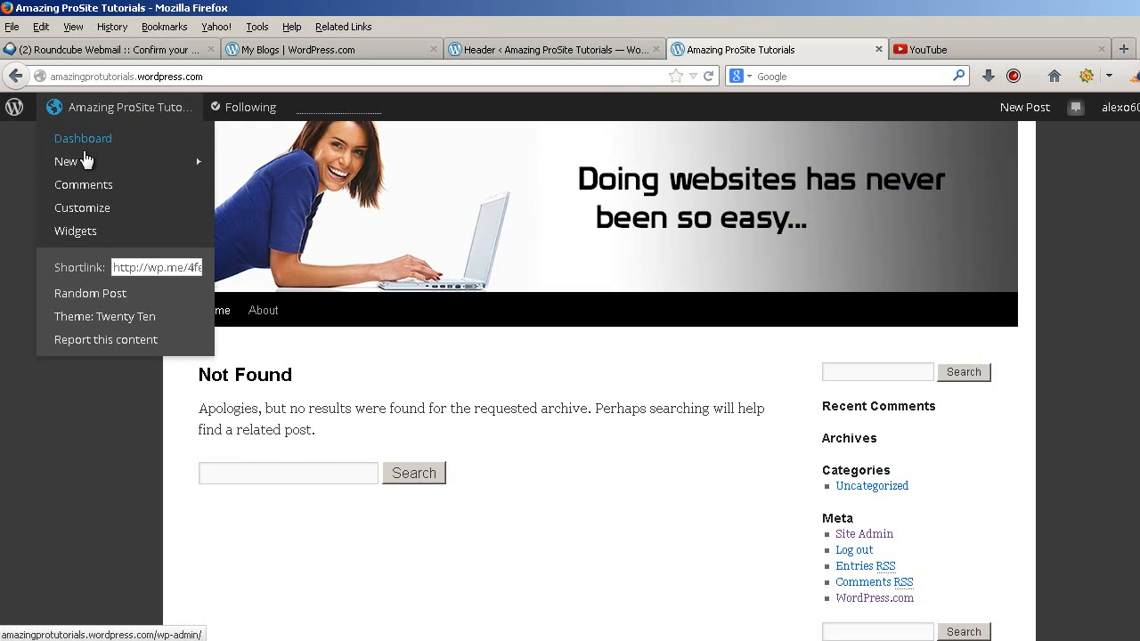
mouse_move(84, 159)
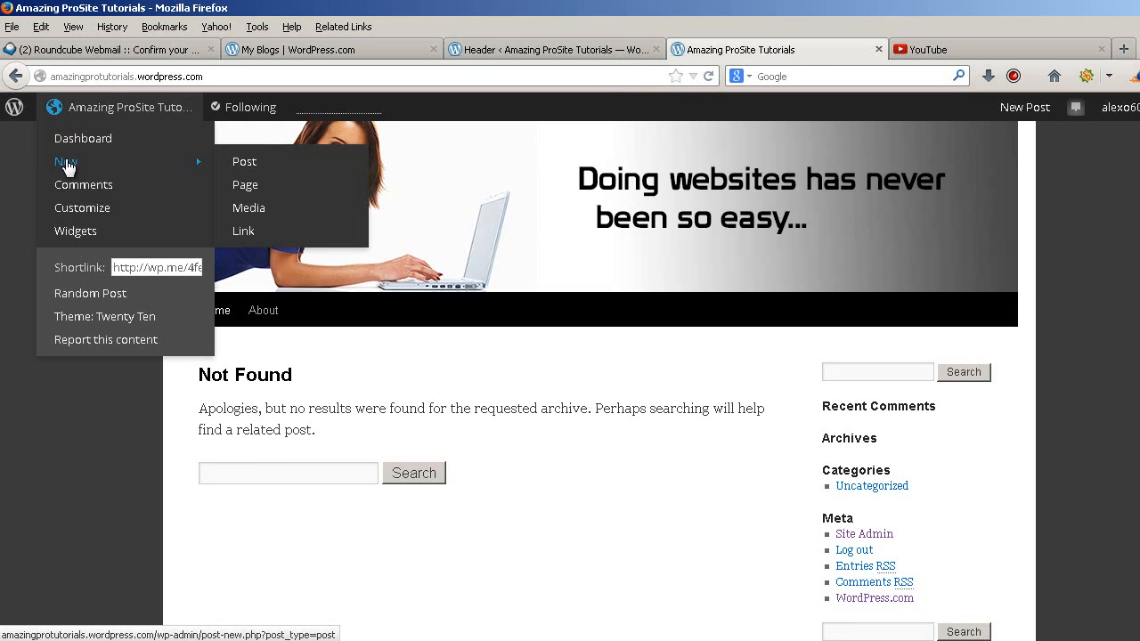
left_click(300, 160)
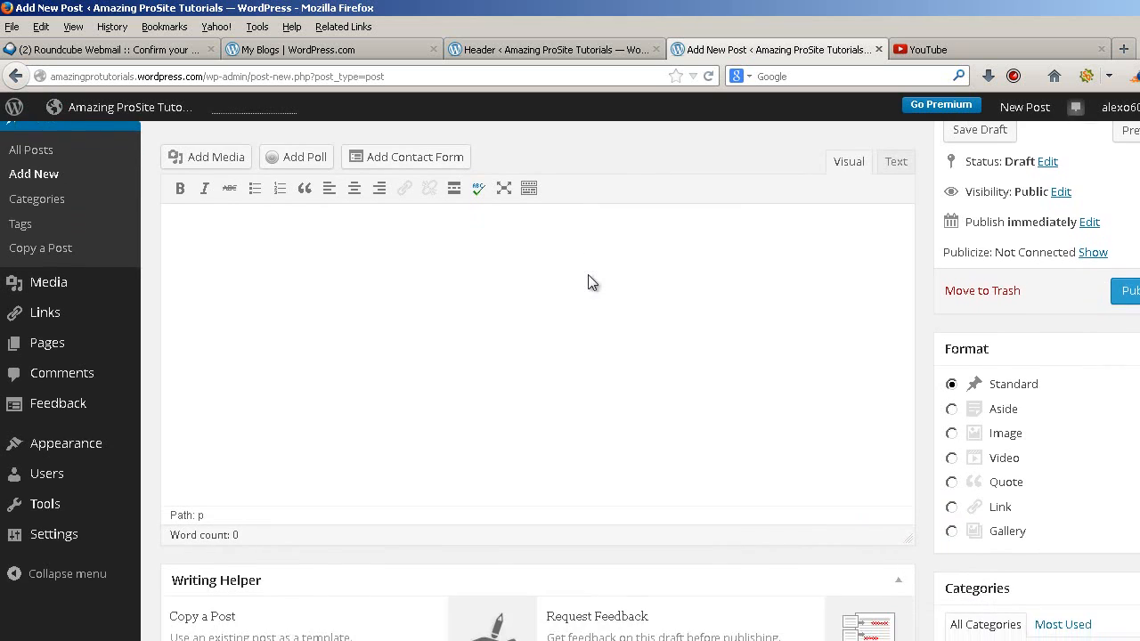
type("Ar")
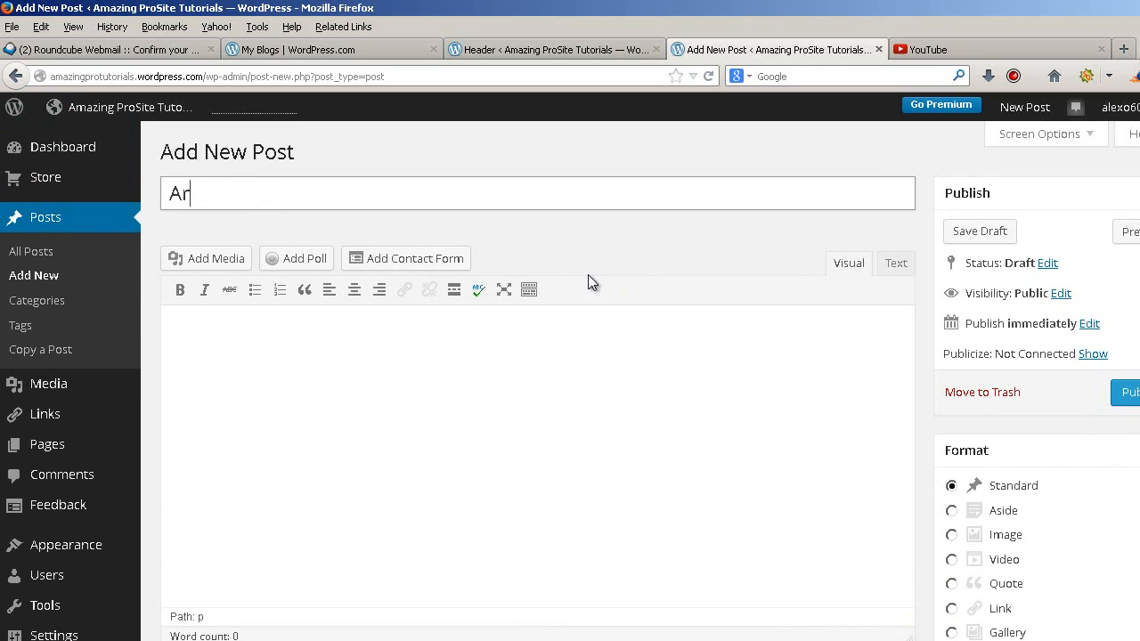
type("ticle")
key("ctrl+a")
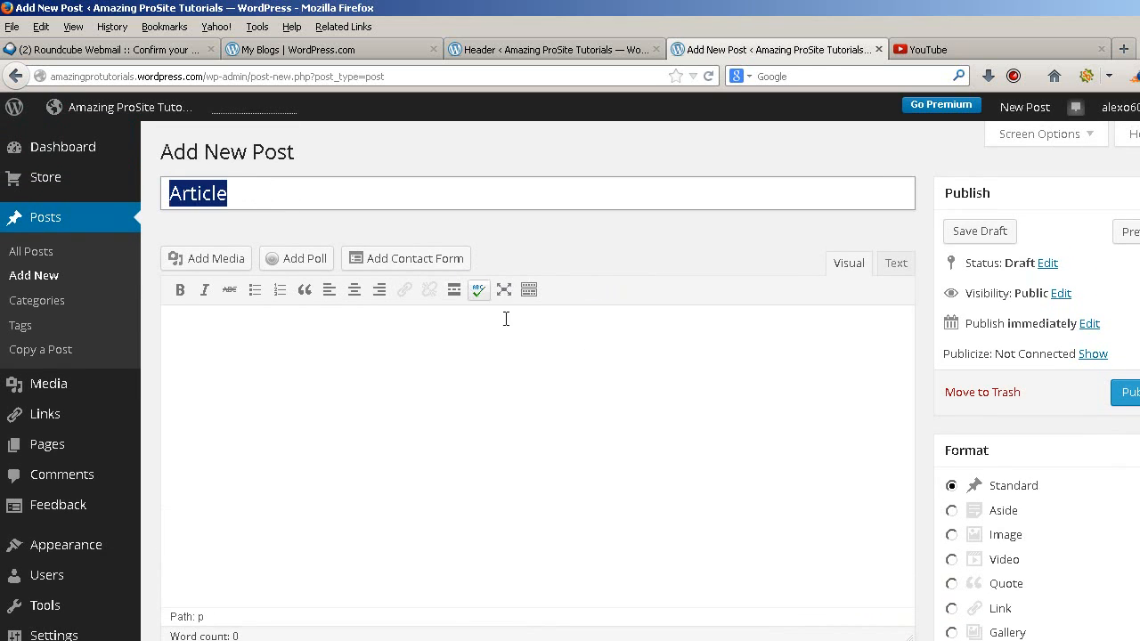
left_click(509, 335)
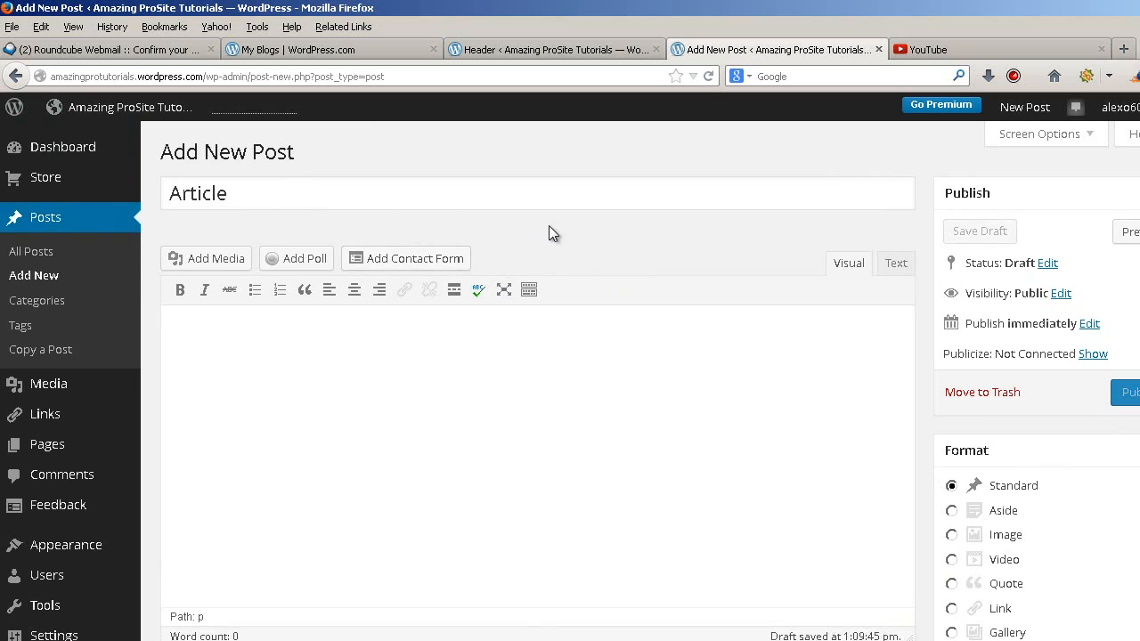
type("http://amazingprotutorials.wordpress.com/")
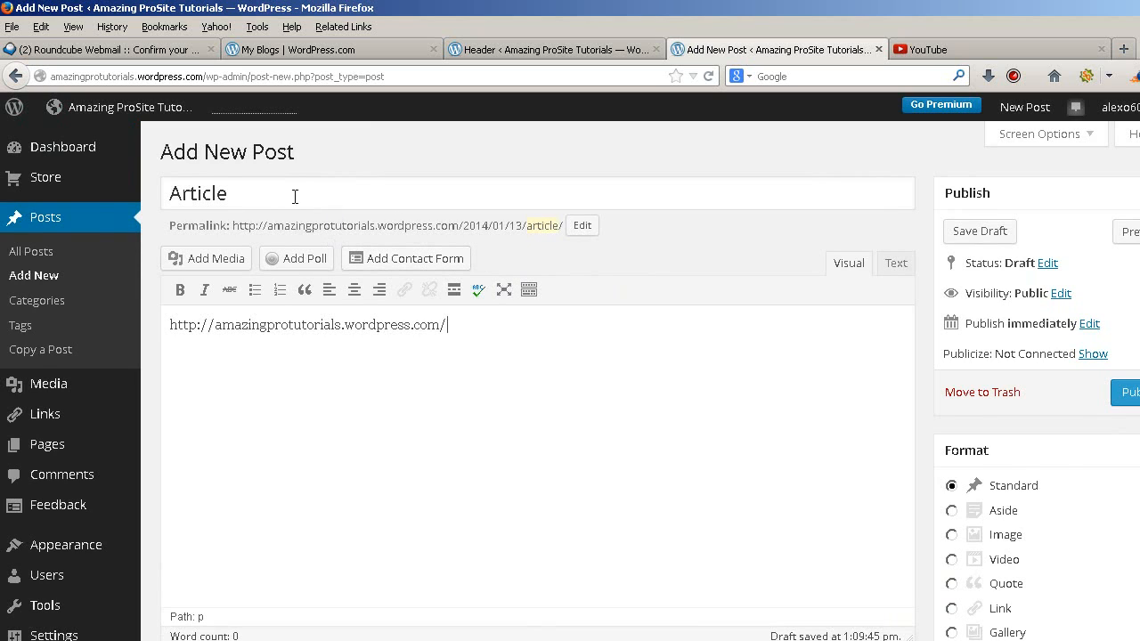
Replace the address in the post body with three lines of the copied title "Article", repeated 4, 12 and 12 times
left_click(295, 196)
key("ctrl+a")
key("ctrl+c")
left_click(313, 324)
key("ctrl+a")
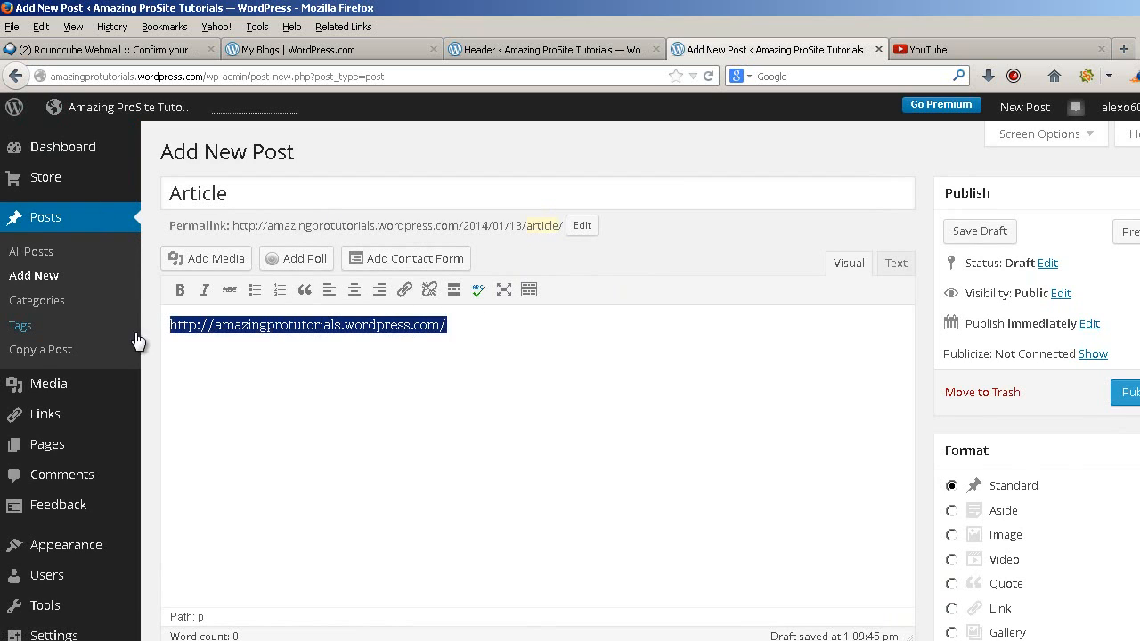
key("ctrl+v")
key("ctrl+v")
key("ctrl+v")
key("ctrl+v")
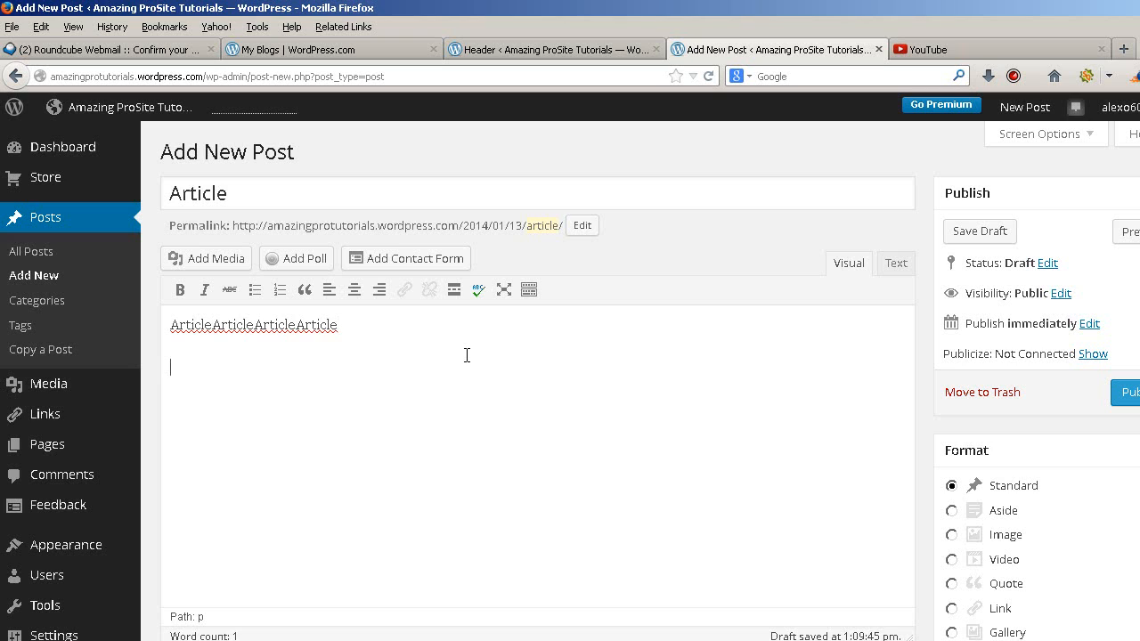
key("ctrl+v")
key("ctrl+v")
key("ctrl+v")
key("ctrl+v")
key("ctrl+v")
key("ctrl+v")
key("ctrl+v")
key("ctrl+v")
key("ctrl+v")
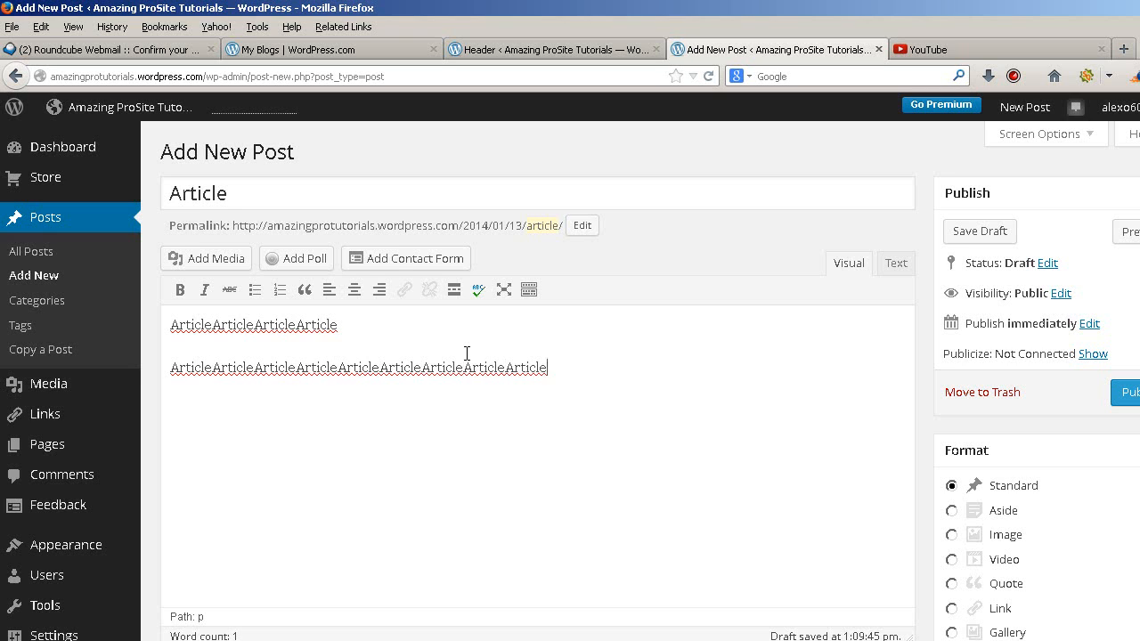
key("ctrl+v")
key("ctrl+v")
key("ctrl+v")
key("ctrl+v")
key("ctrl+v")
key("ctrl+v")
key("ctrl+v")
key("ctrl+v")
key("ctrl+v")
key("ctrl+v")
key("ctrl+v")
key("ctrl+v")
key("ctrl+v")
key("ctrl+v")
key("ctrl+v")
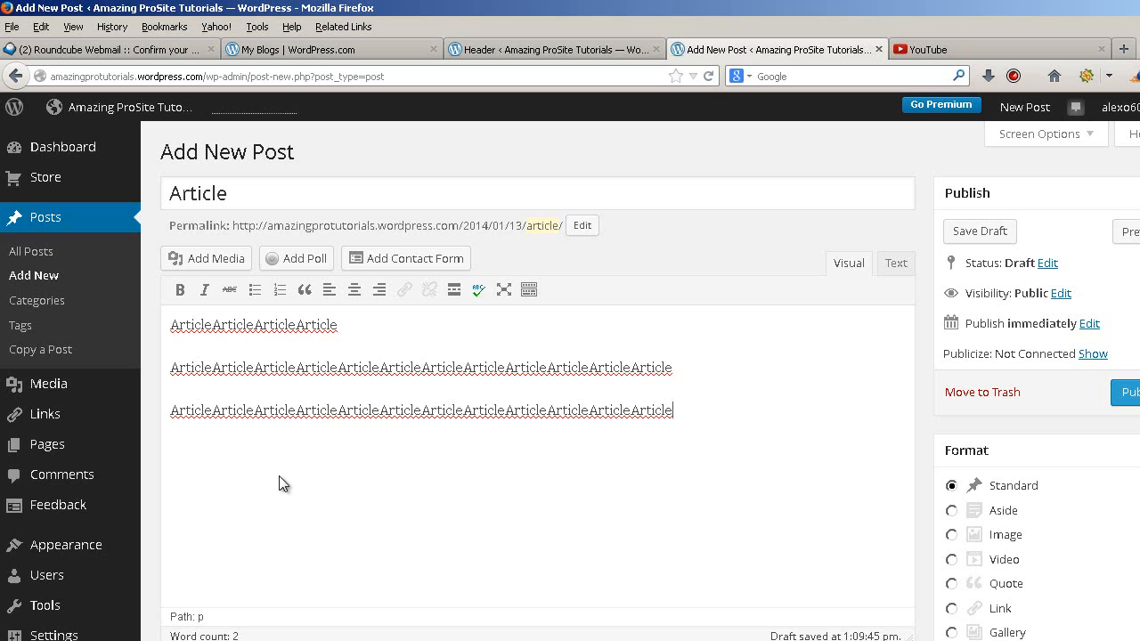
Add a second block below a blank gap, with three lines repeating "Article" 4, 12 and 12 times
key("ctrl+v")
key("ctrl+v")
key("ctrl+v")
key("ctrl+v")
key("ctrl+v")
key("ctrl+v")
key("ctrl+v")
key("ctrl+v")
key("ctrl+v")
key("ctrl+v")
key("ctrl+v")
key("ctrl+v")
key("ctrl+v")
key("ctrl+v")
key("ctrl+v")
key("ctrl+v")
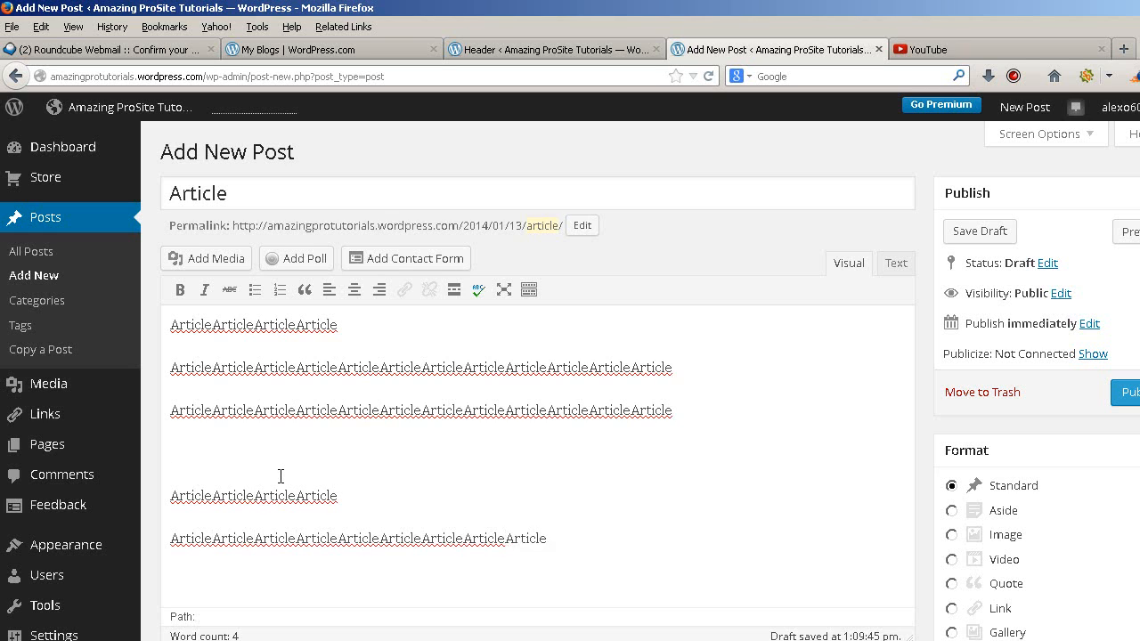
key("Return")
key("ctrl+v")
key("ctrl+v")
key("ctrl+v")
key("ctrl+v")
key("ctrl+v")
key("ctrl+v")
key("ctrl+v")
key("ctrl+v")
key("ctrl+v")
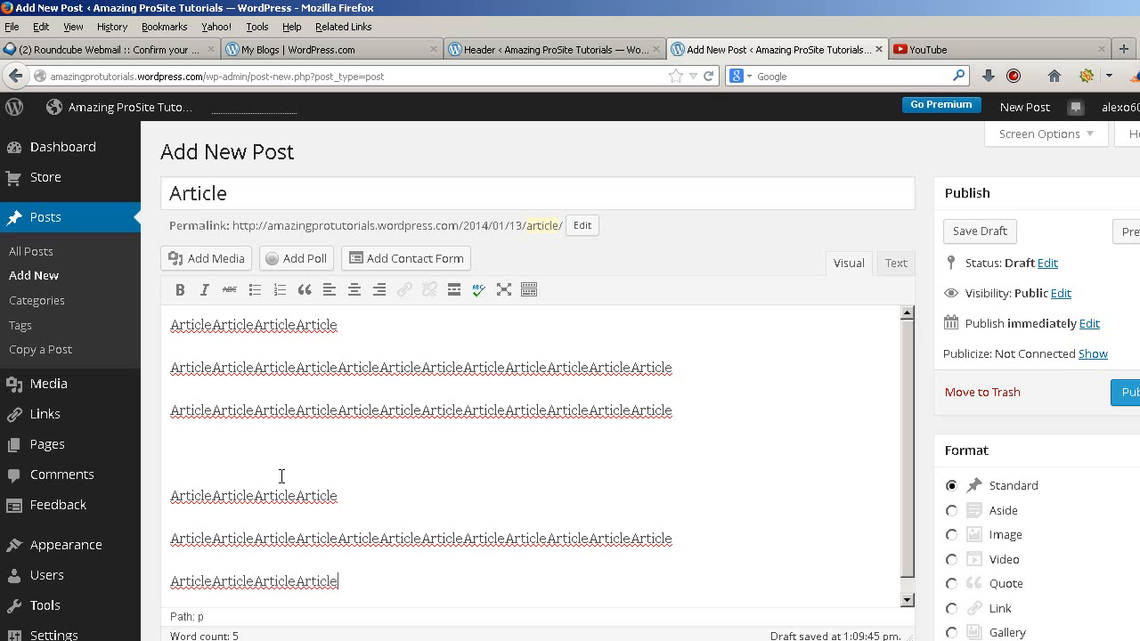
key("ctrl+v")
key("ctrl+v")
key("ctrl+v")
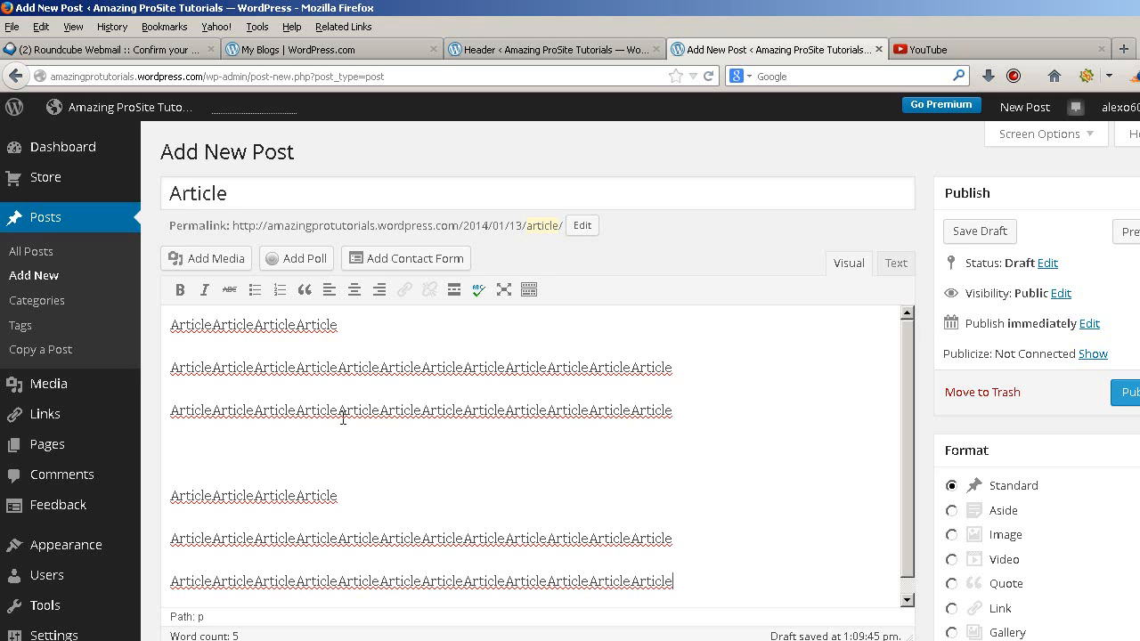
key("Return")
key("Return")
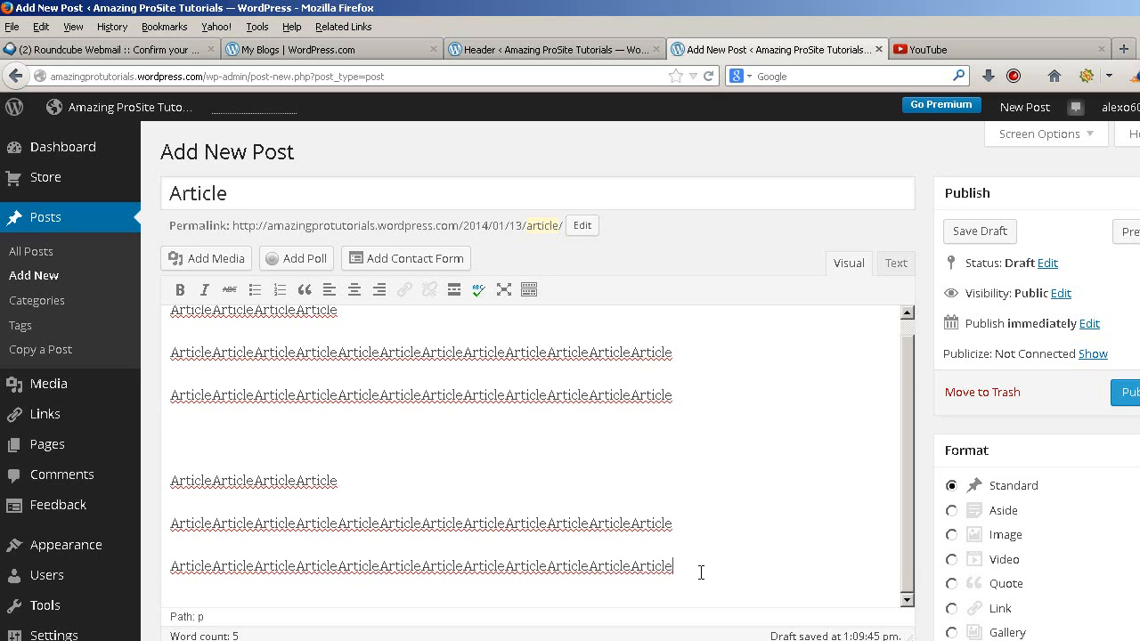
scroll(614, 466, "up", 2)
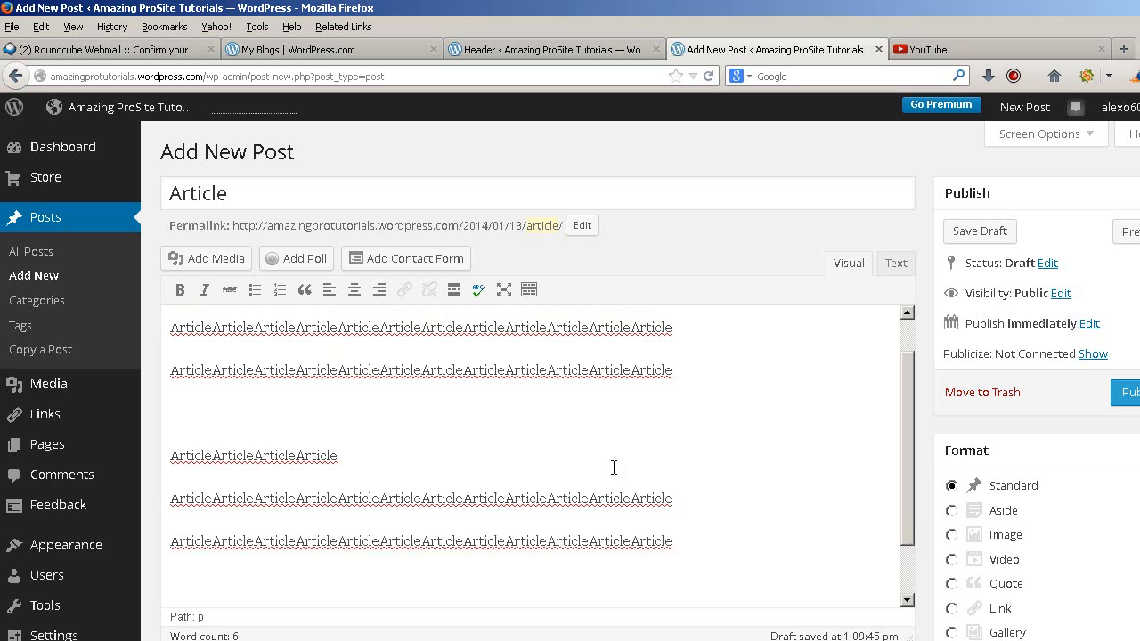
Show the extended formatting options and make the first "Article" of the second line bold, italic and underlined
left_click(529, 290)
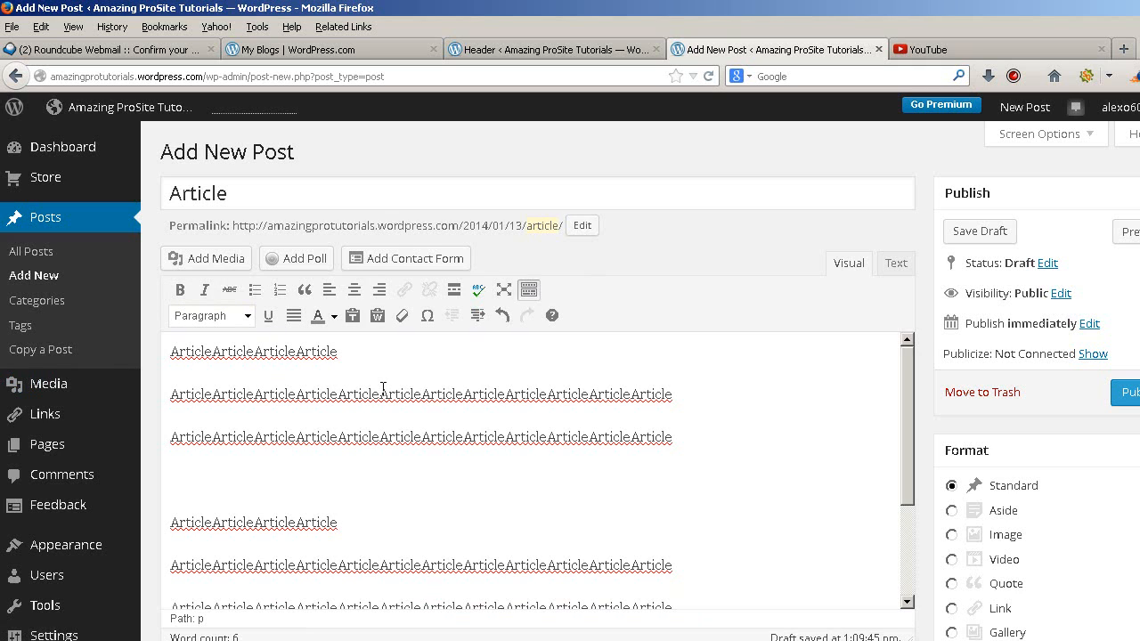
left_click_drag(385, 389, 168, 394)
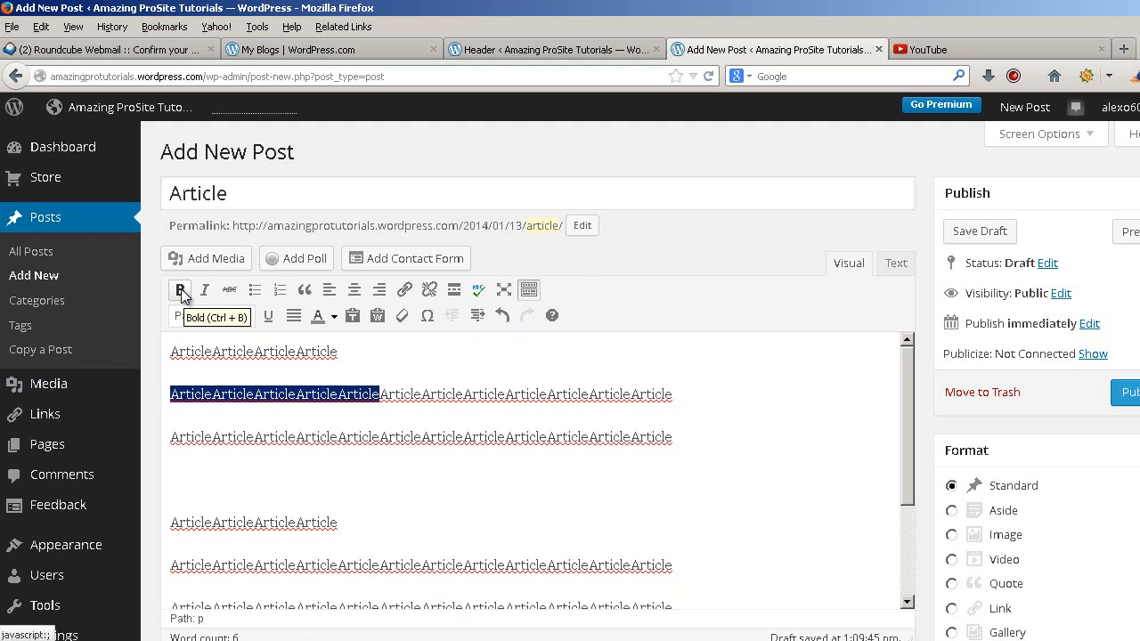
left_click(181, 292)
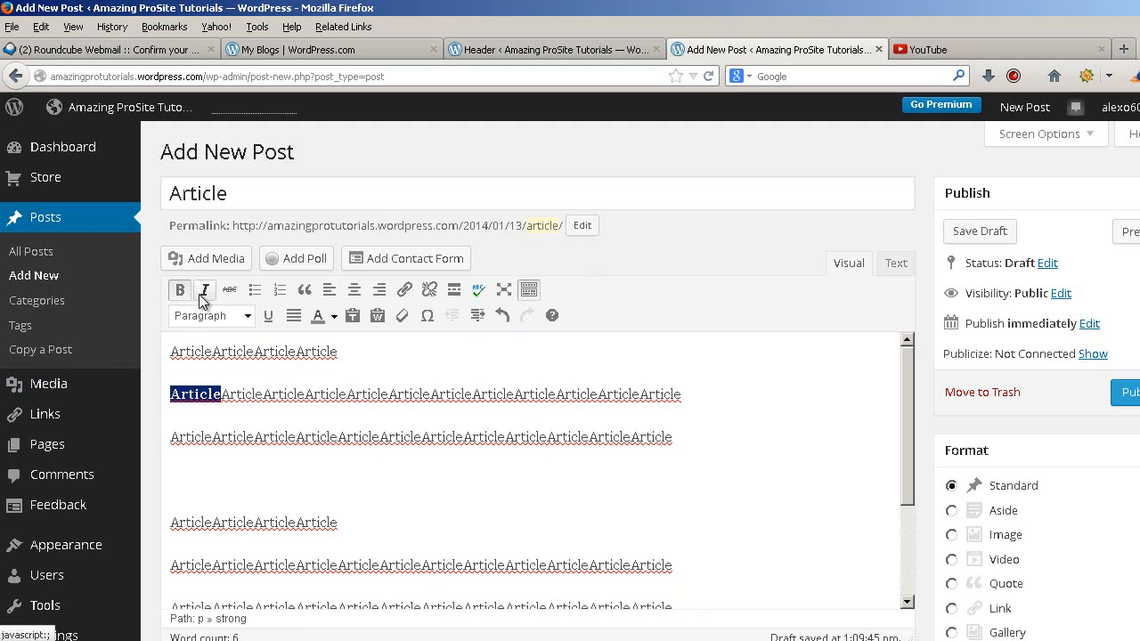
left_click(204, 291)
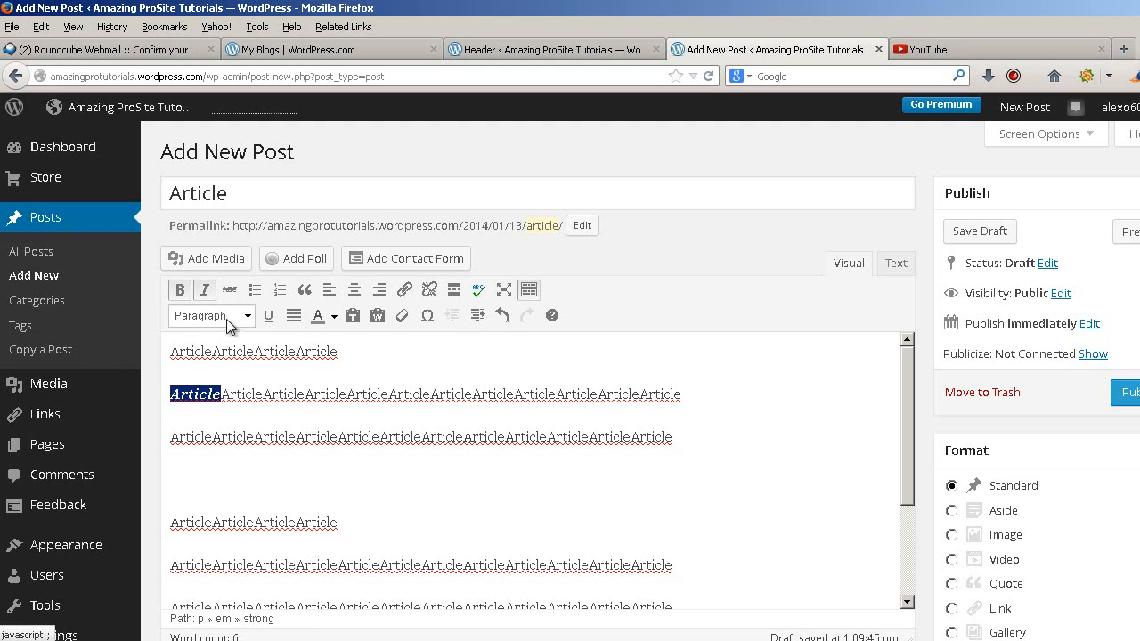
left_click(269, 316)
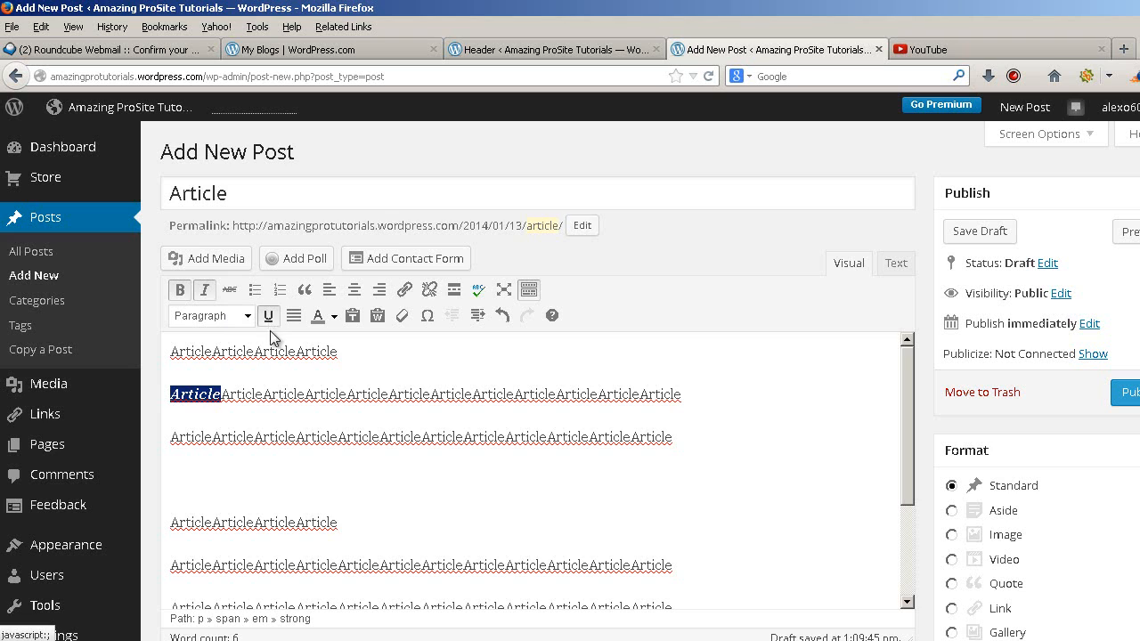
left_click(288, 394)
left_click_drag(228, 397, 154, 394)
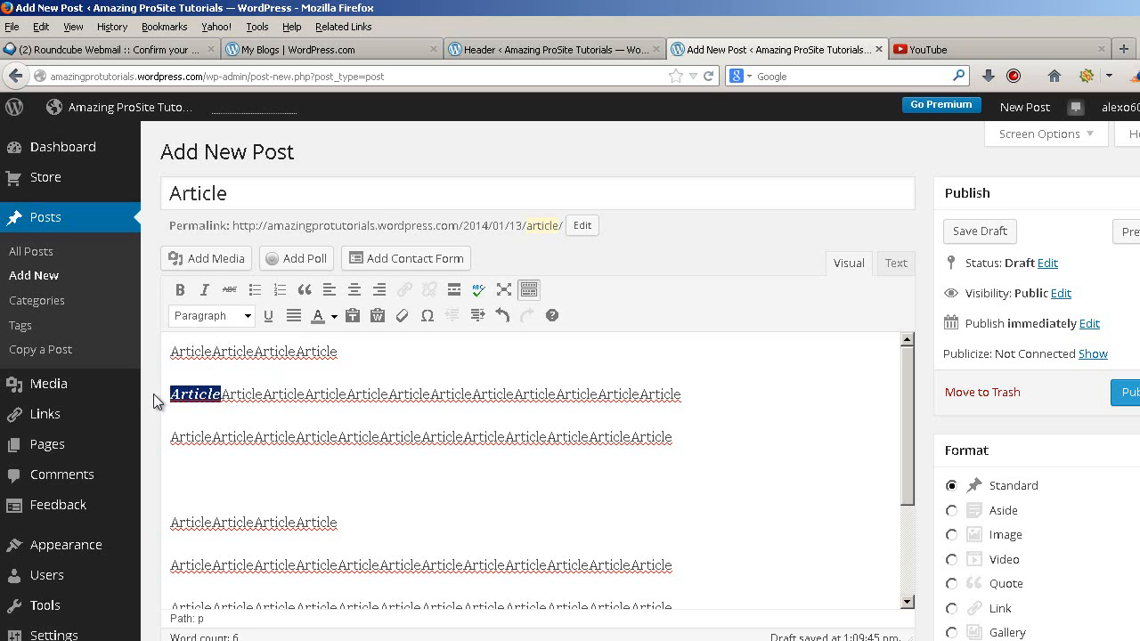
left_click(328, 351)
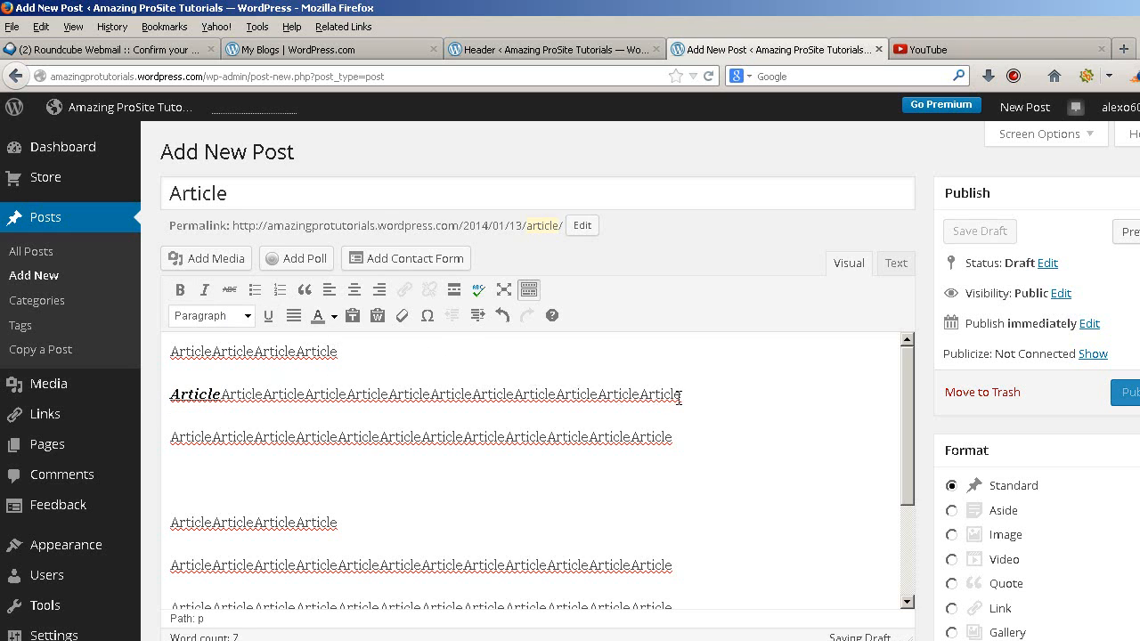
Colour the second line's text red from its third "Article" to the end
left_click_drag(705, 395, 263, 395)
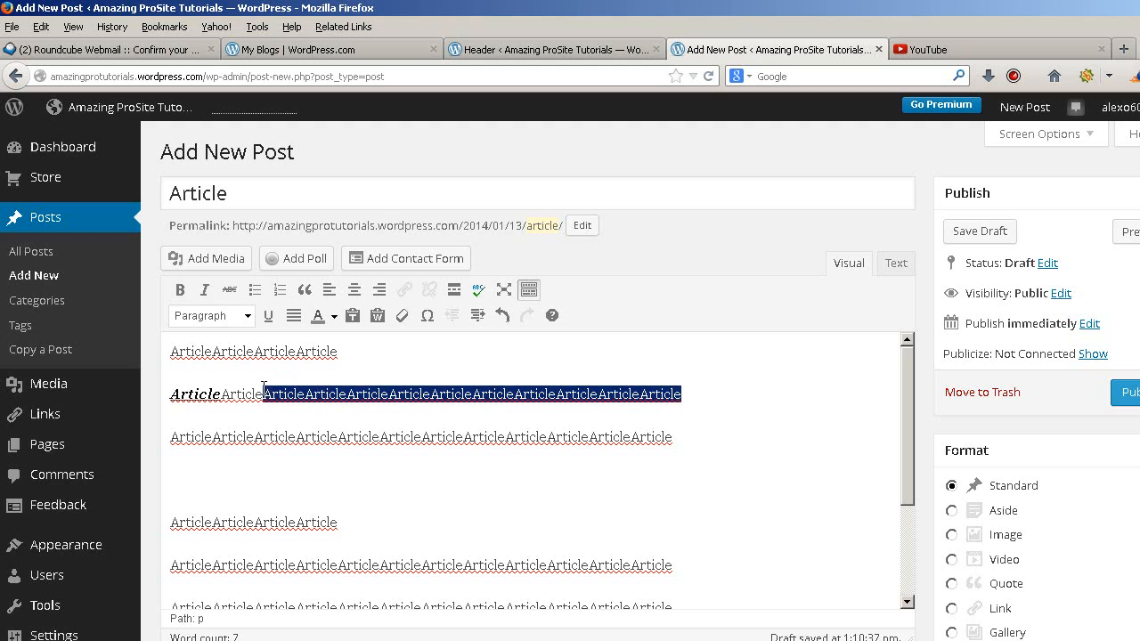
left_click(335, 318)
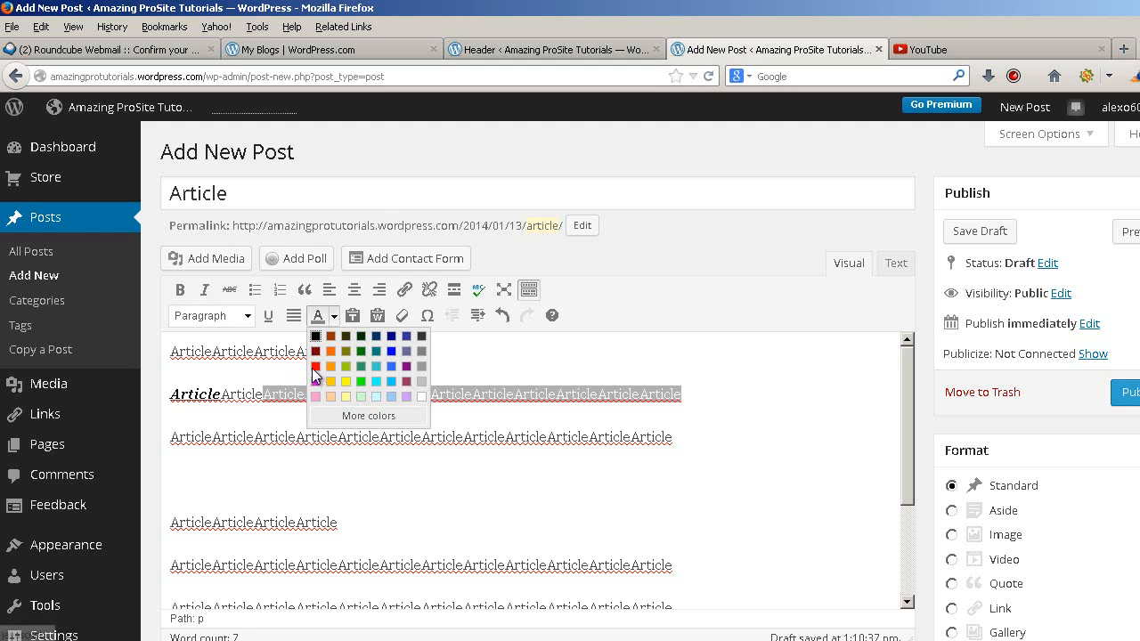
left_click(316, 367)
left_click(445, 435)
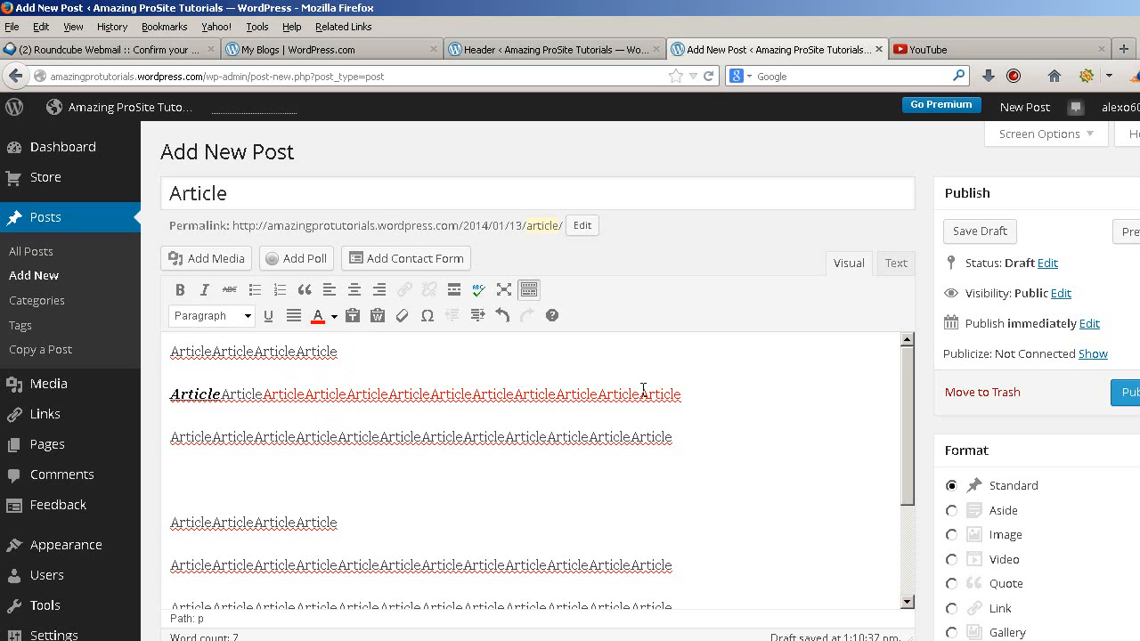
left_click_drag(483, 395, 472, 395)
Format the first line of the post as Heading 1 and centre it
left_click(264, 347)
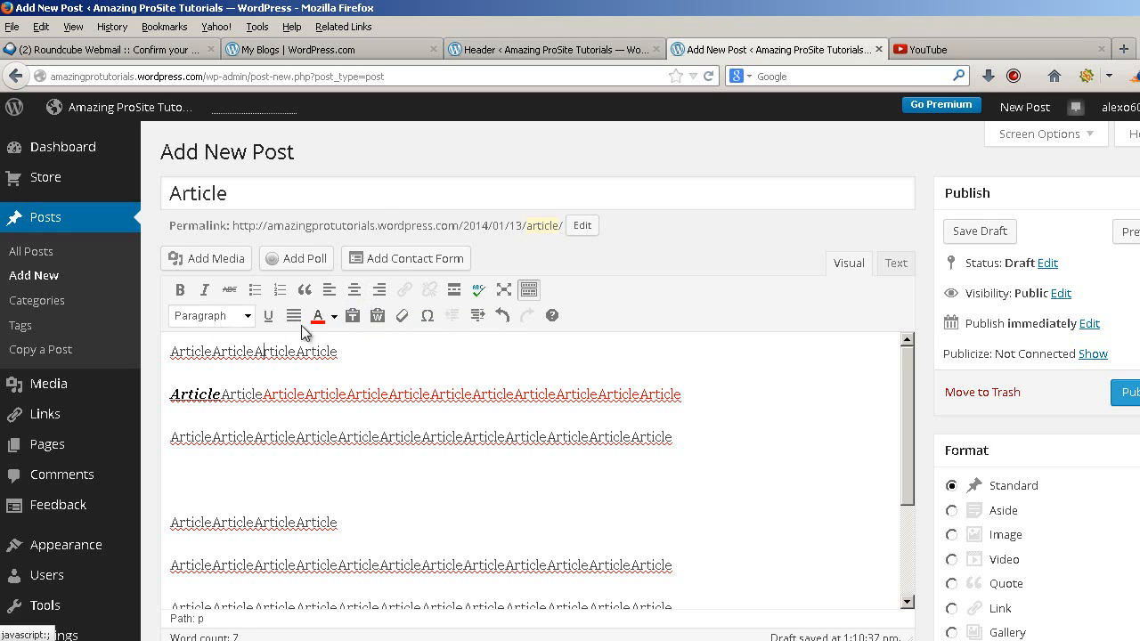
left_click_drag(343, 350, 84, 341)
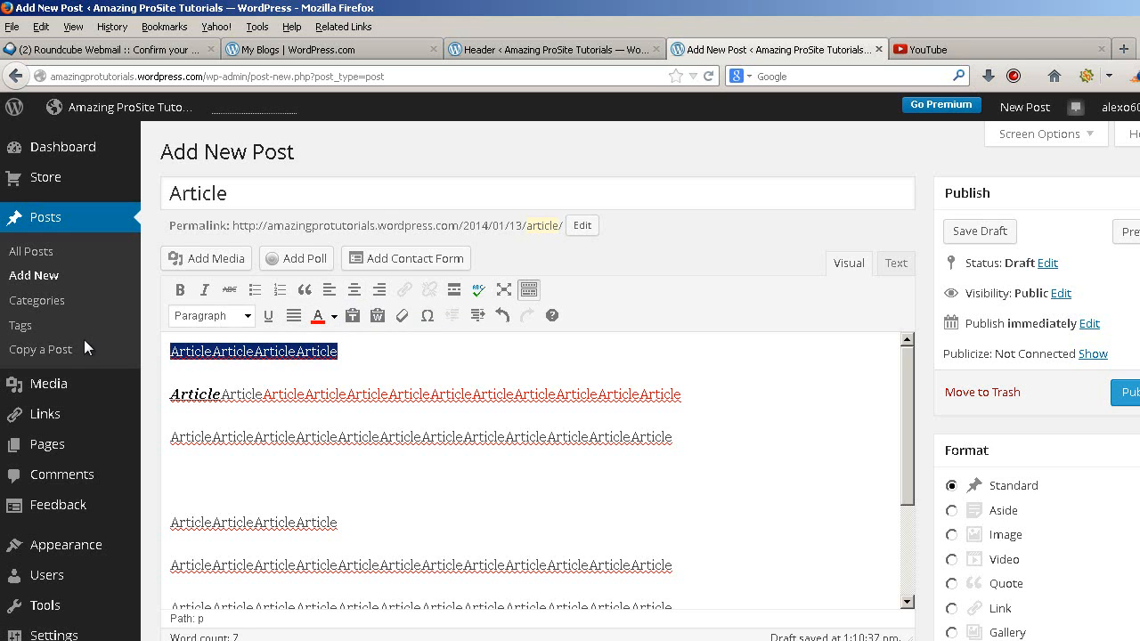
left_click(189, 322)
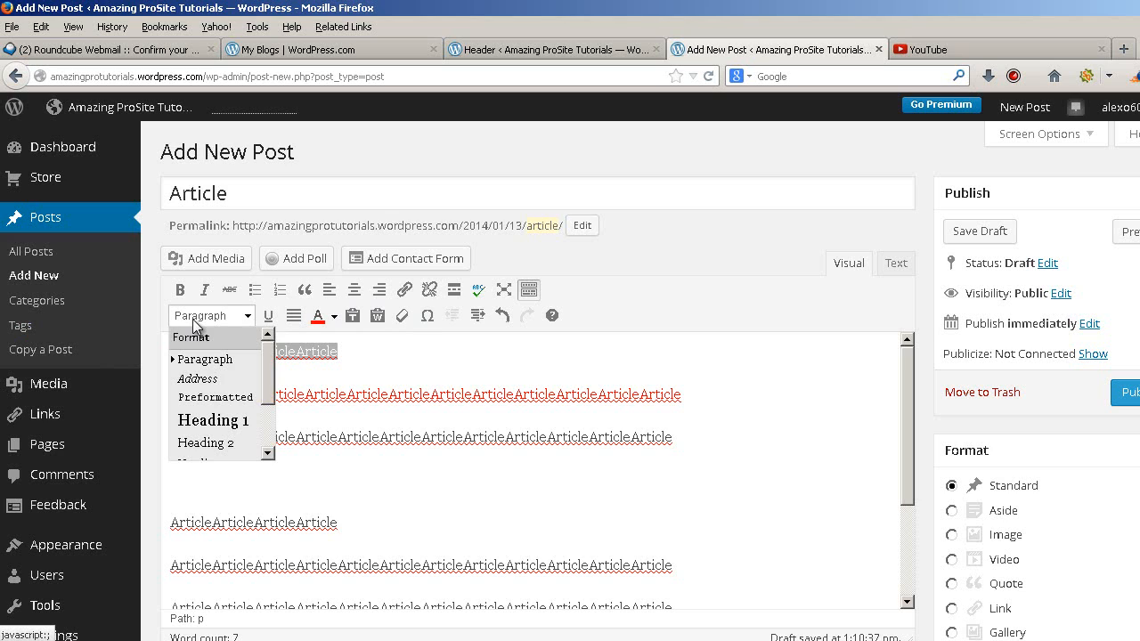
left_click(229, 422)
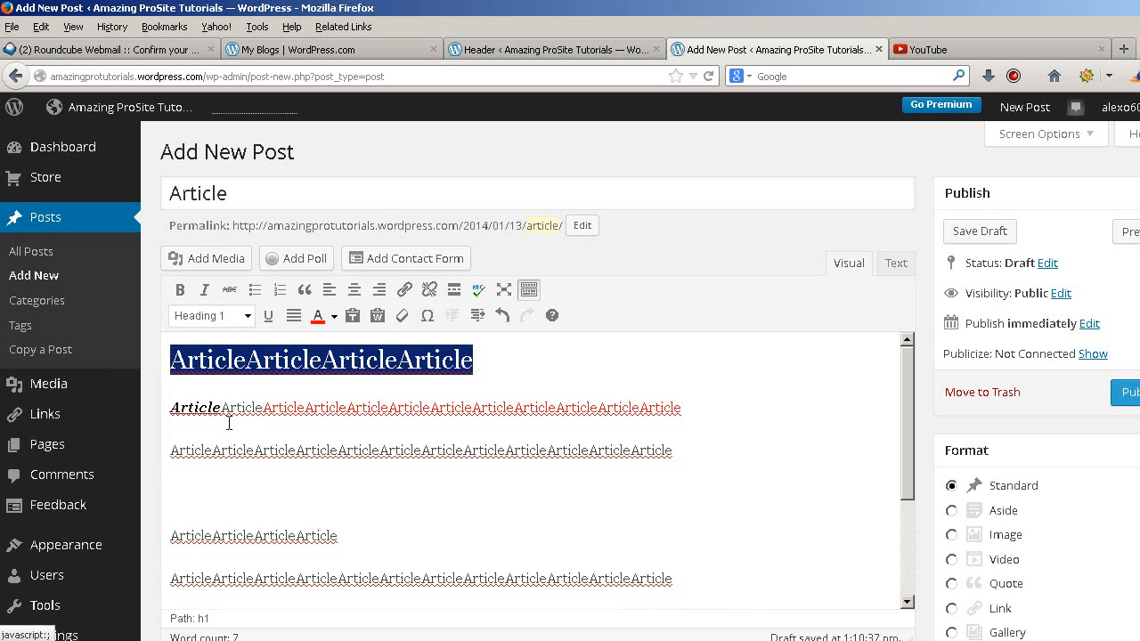
left_click(355, 290)
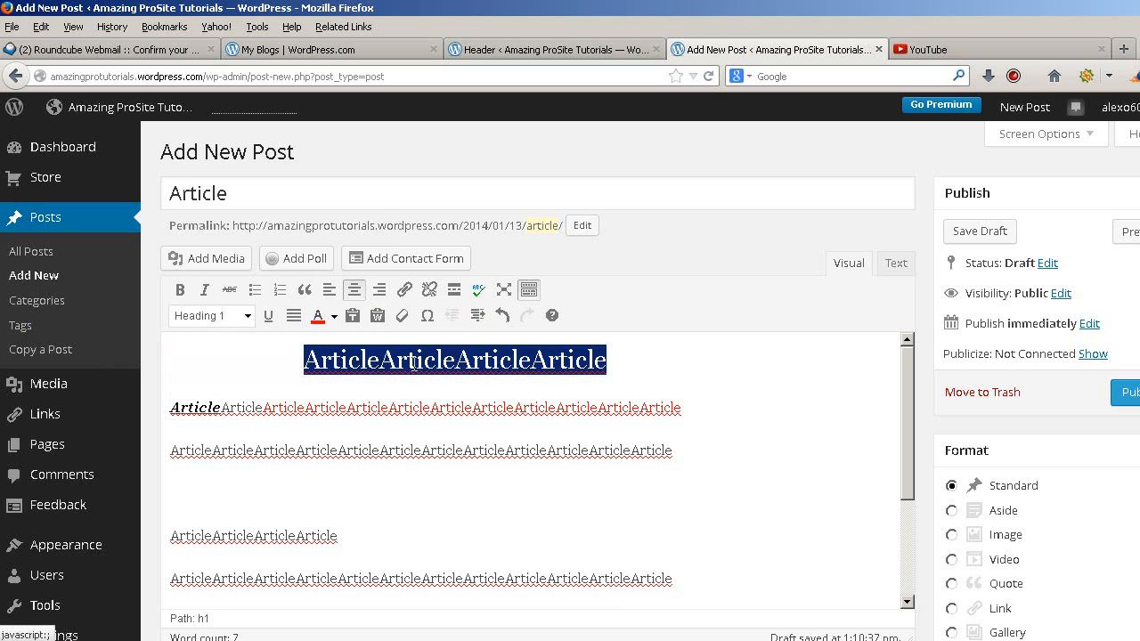
Format the first line of the second text block as Heading 2 and centre it
left_click_drag(361, 535, 154, 490)
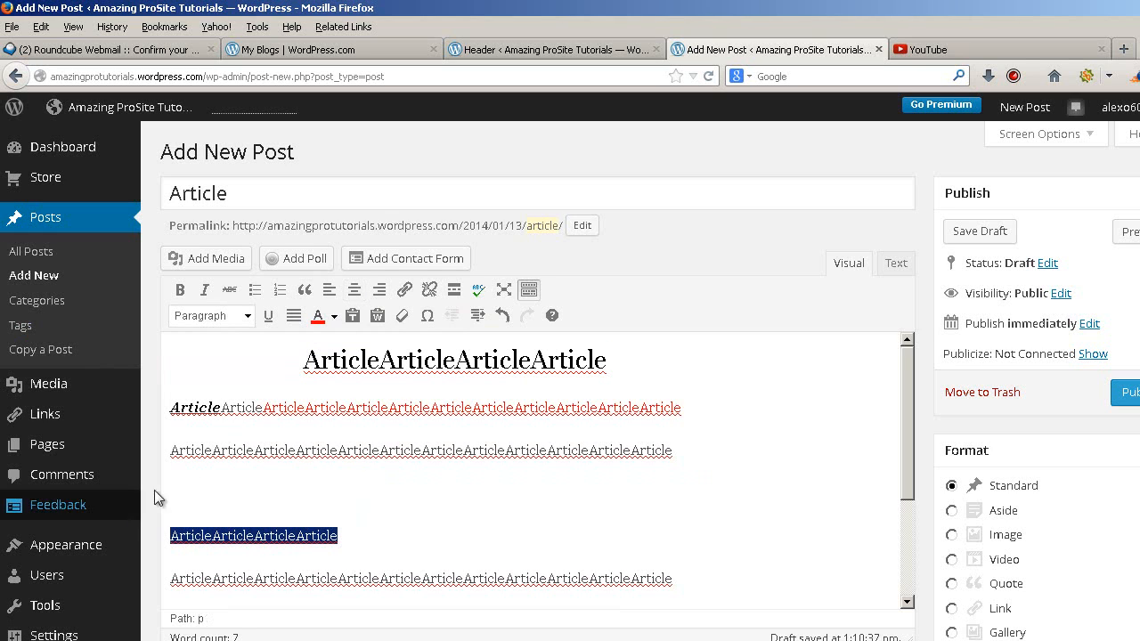
left_click(248, 315)
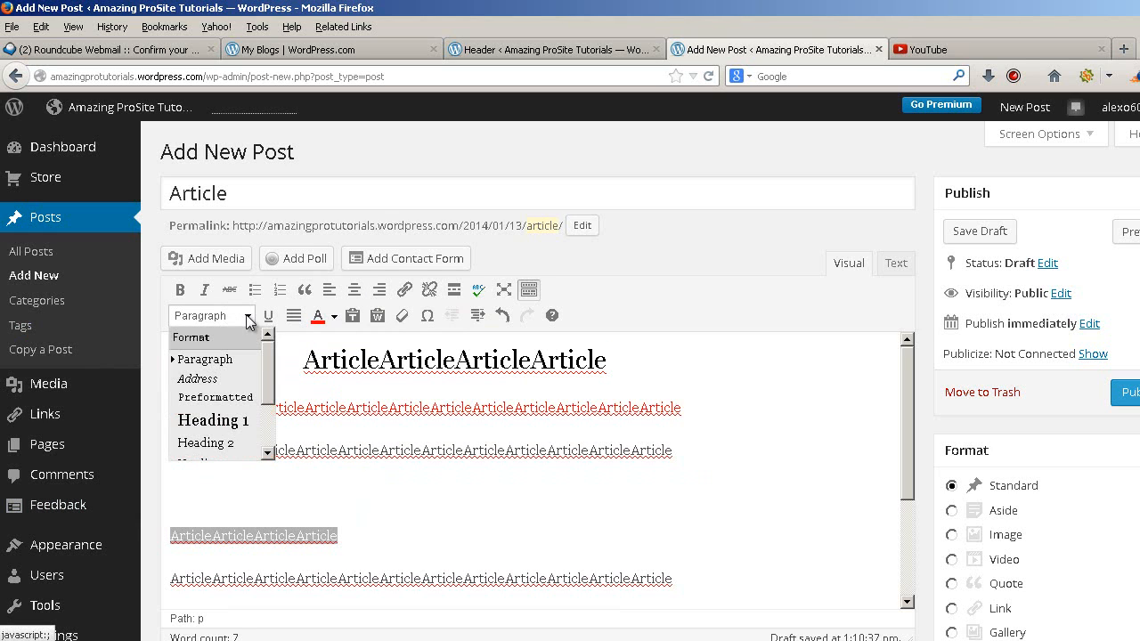
left_click(236, 442)
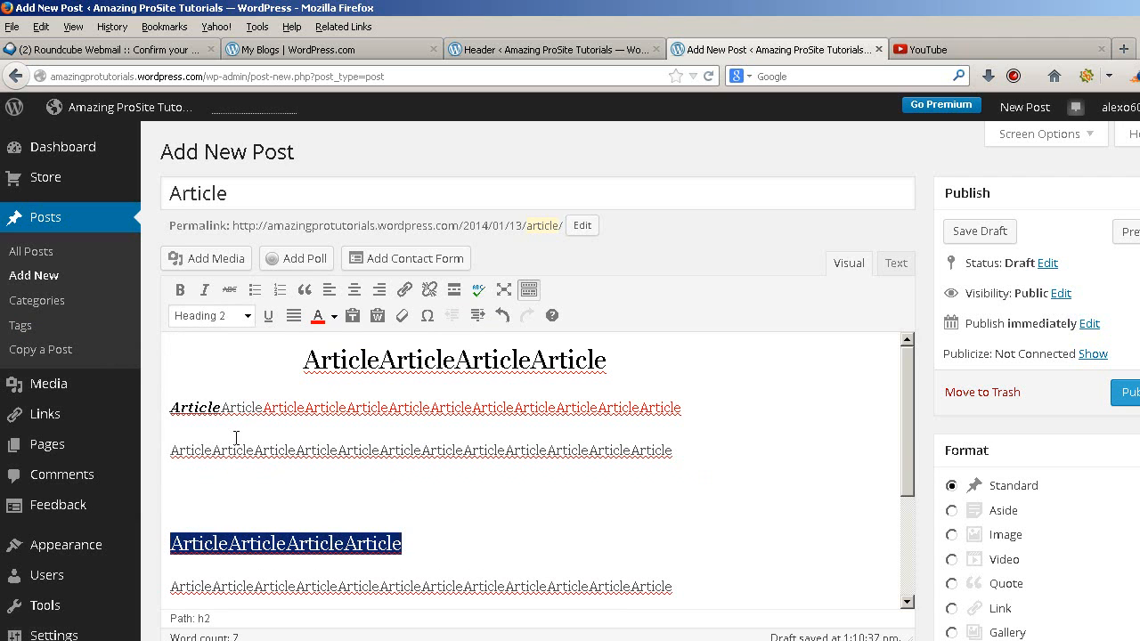
left_click(354, 291)
scroll(523, 415, "up", 2)
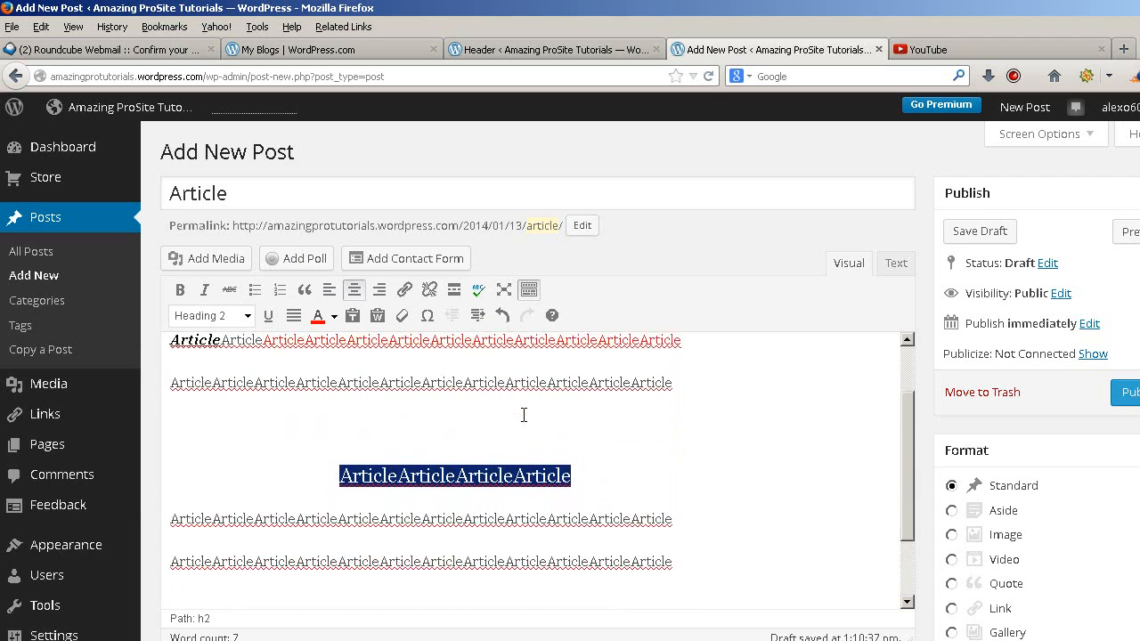
scroll(448, 463, "down", 2)
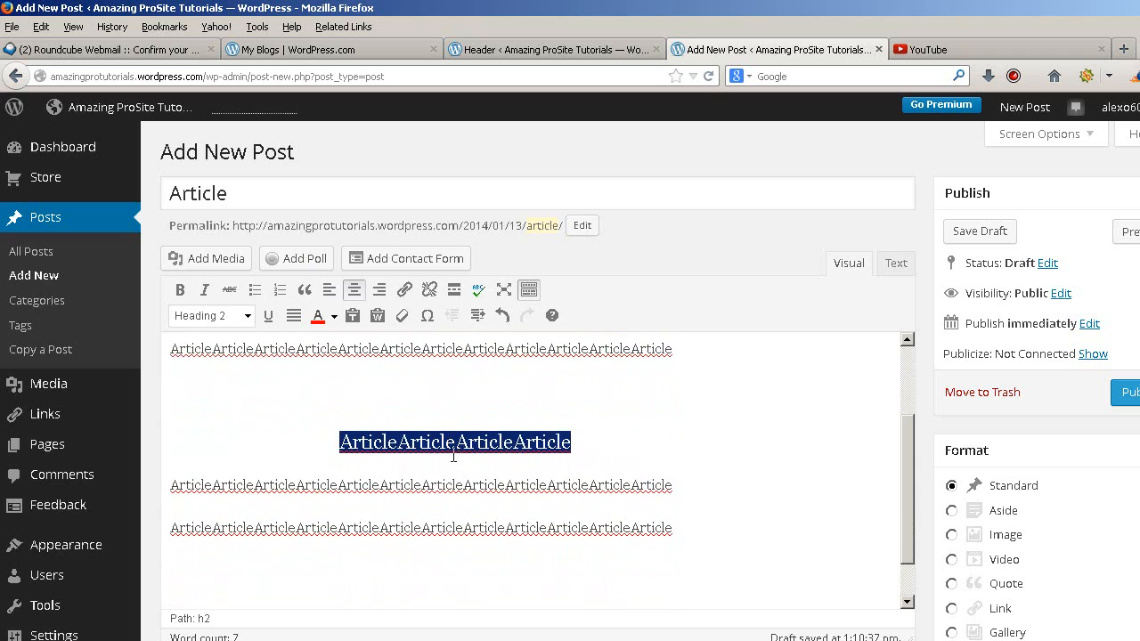
scroll(530, 419, "up", 2)
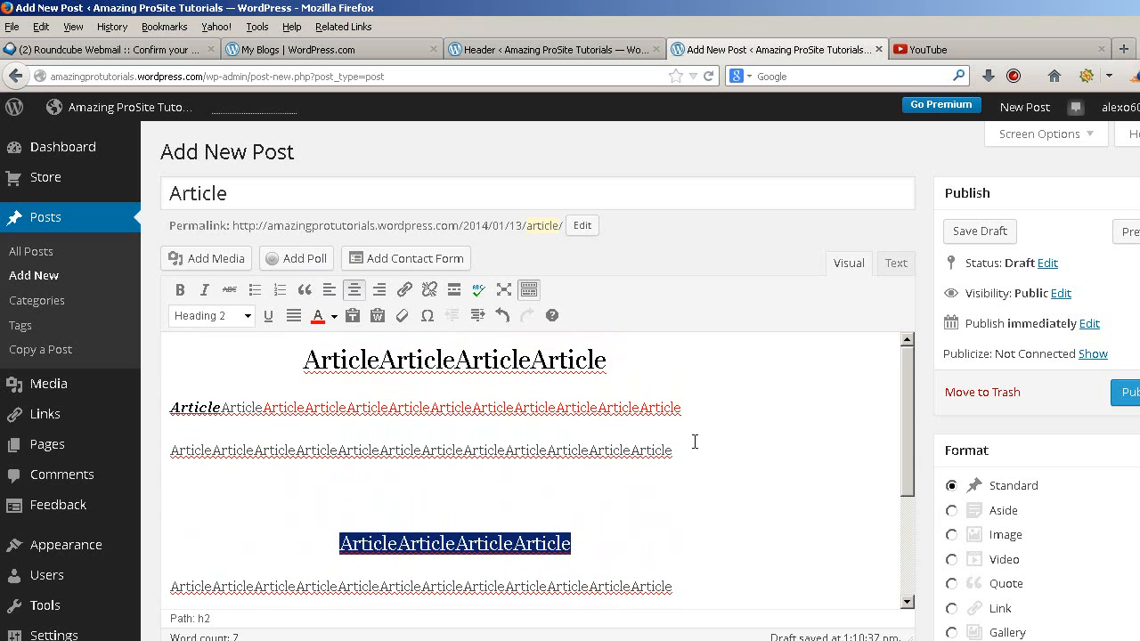
Replace the end of the third line with the word "Google" and select that word
left_click(468, 446)
left_click_drag(470, 450, 696, 454)
type("G")
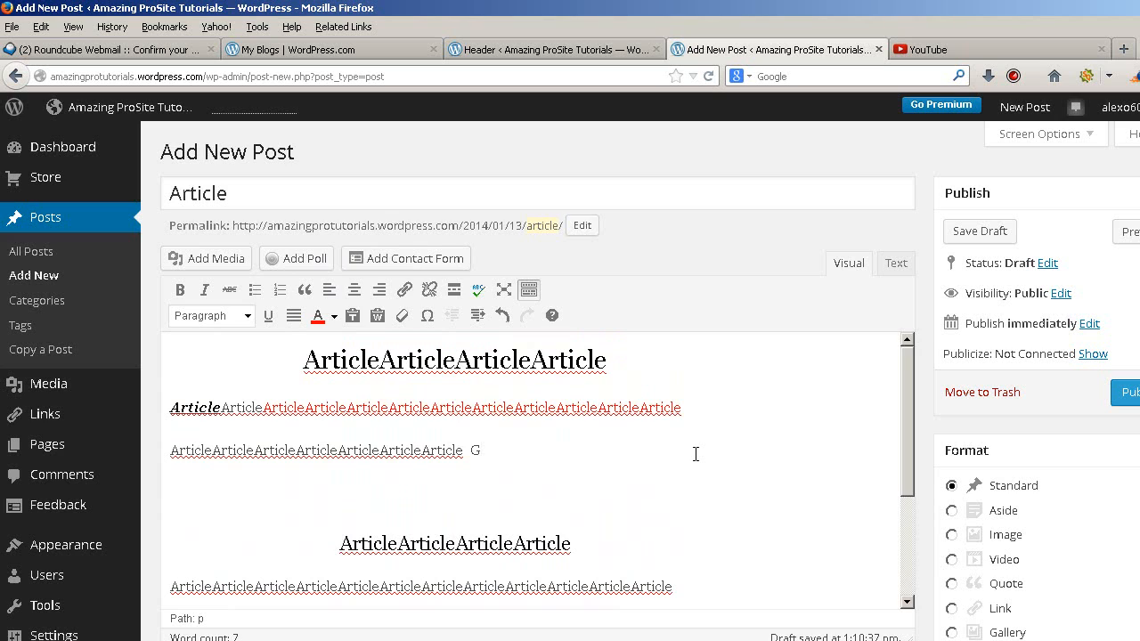
type("oog")
key("BackSpace")
type("ogle.com")
key("BackSpace")
key("BackSpace")
key("BackSpace")
key("BackSpace")
left_click_drag(579, 448, 470, 450)
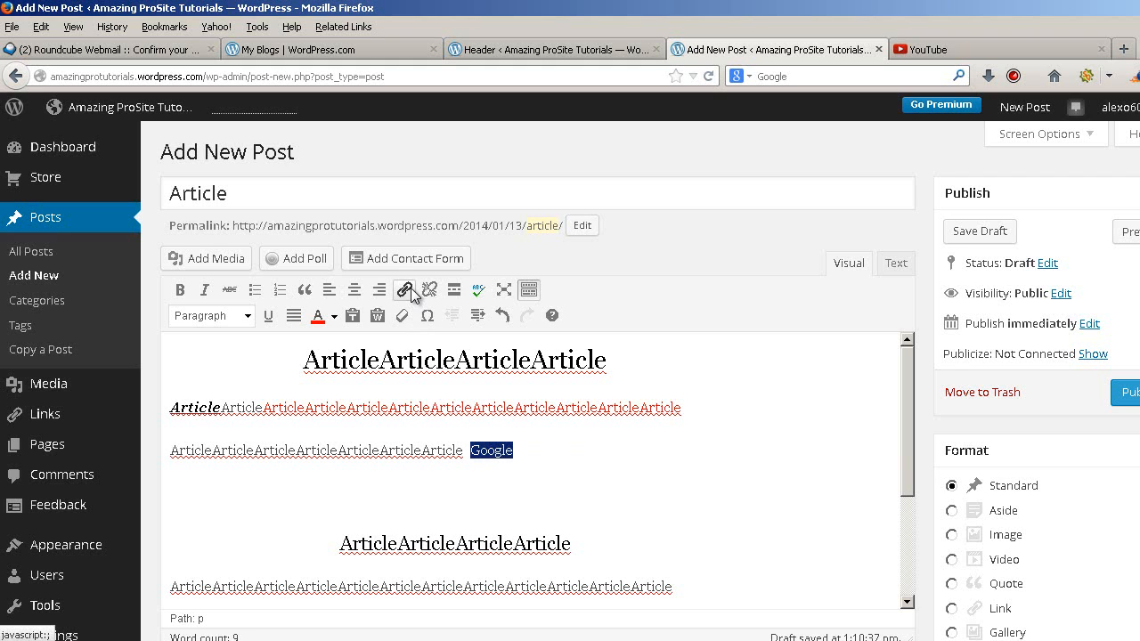
left_click(408, 292)
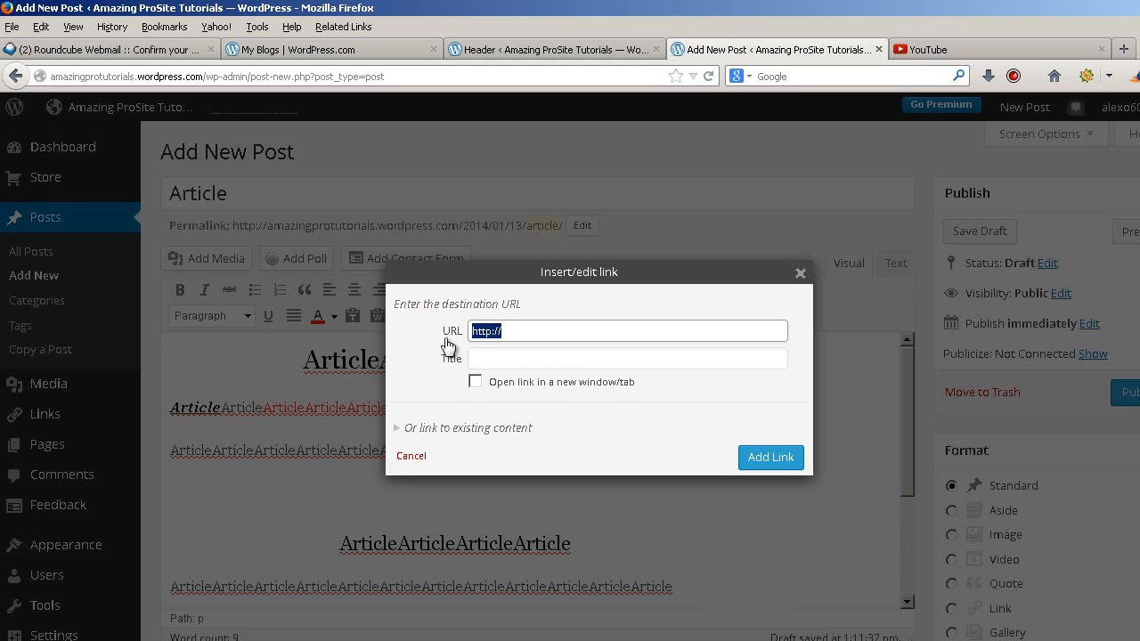
left_click(562, 332)
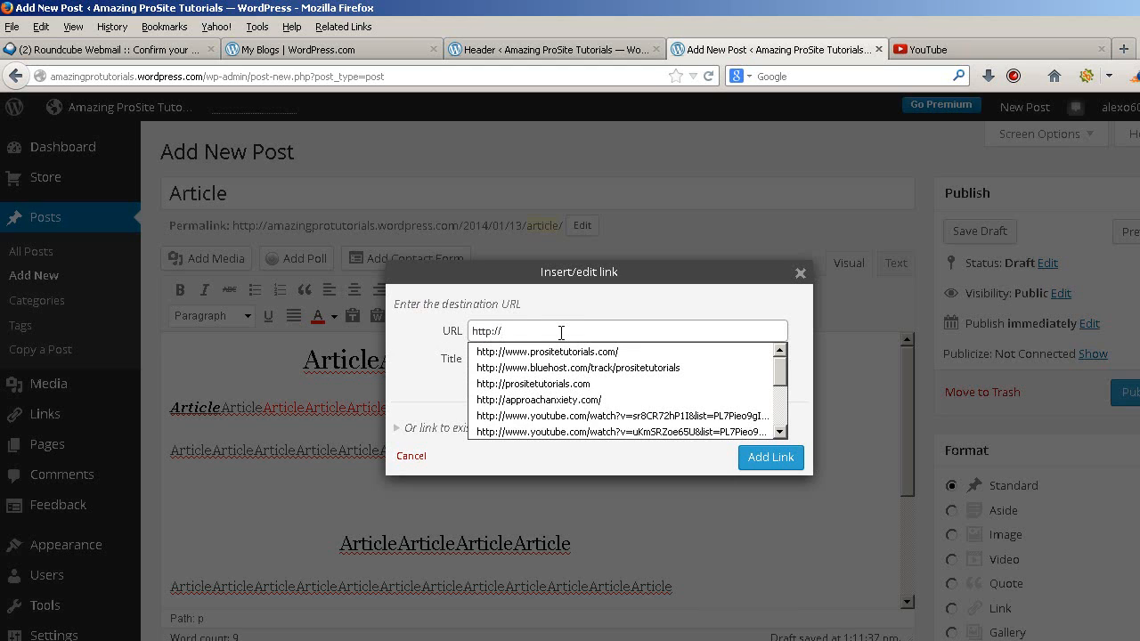
type("googlw")
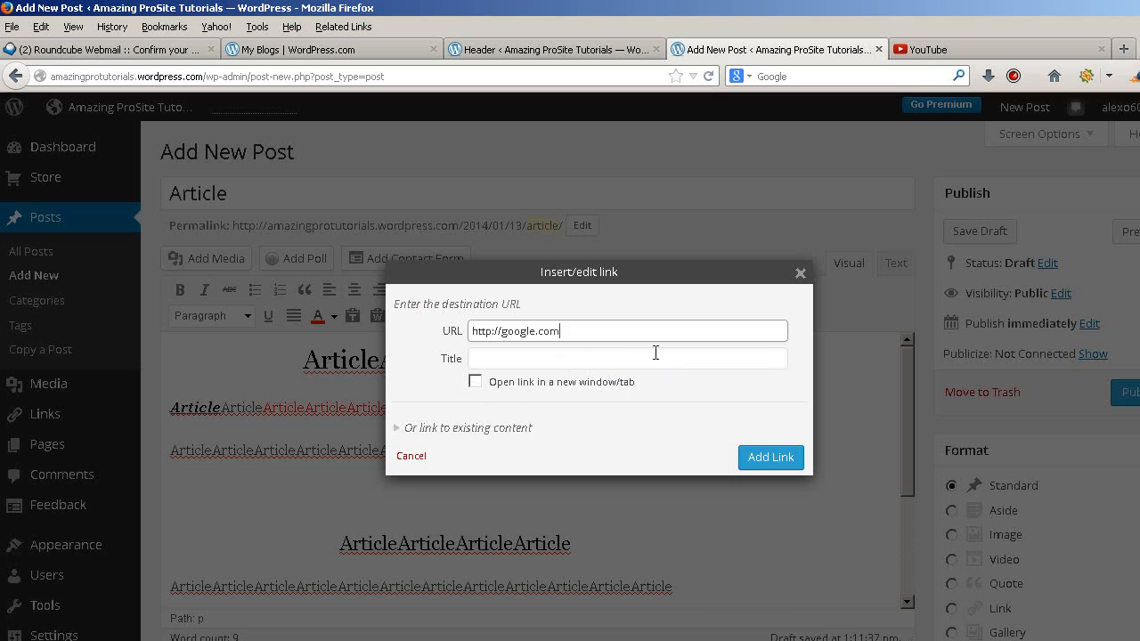
left_click(786, 461)
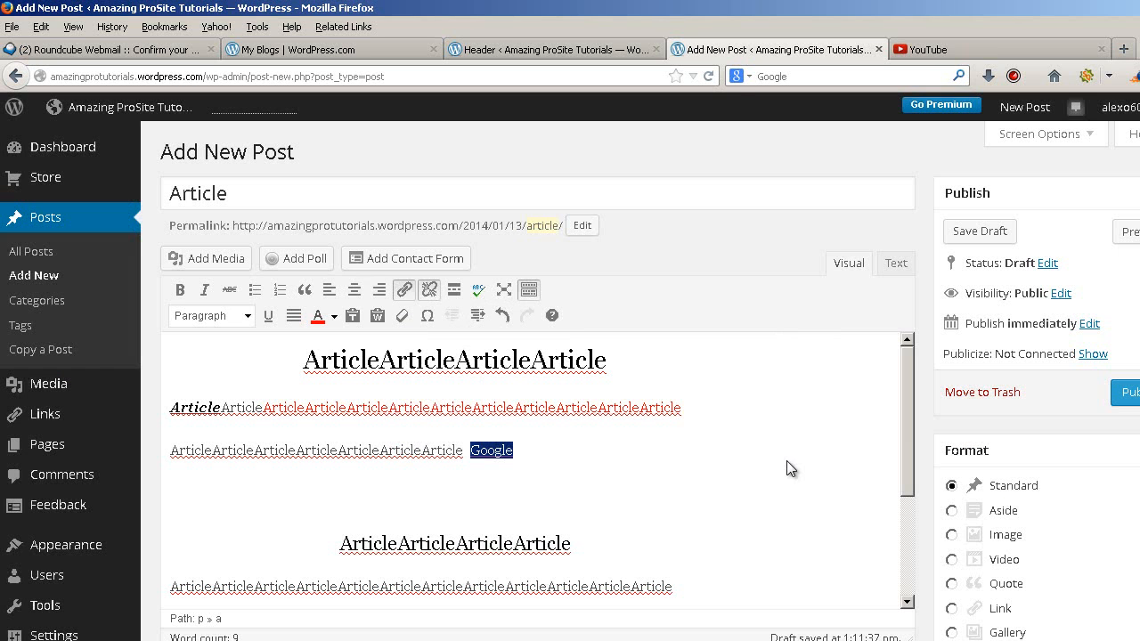
left_click(712, 477)
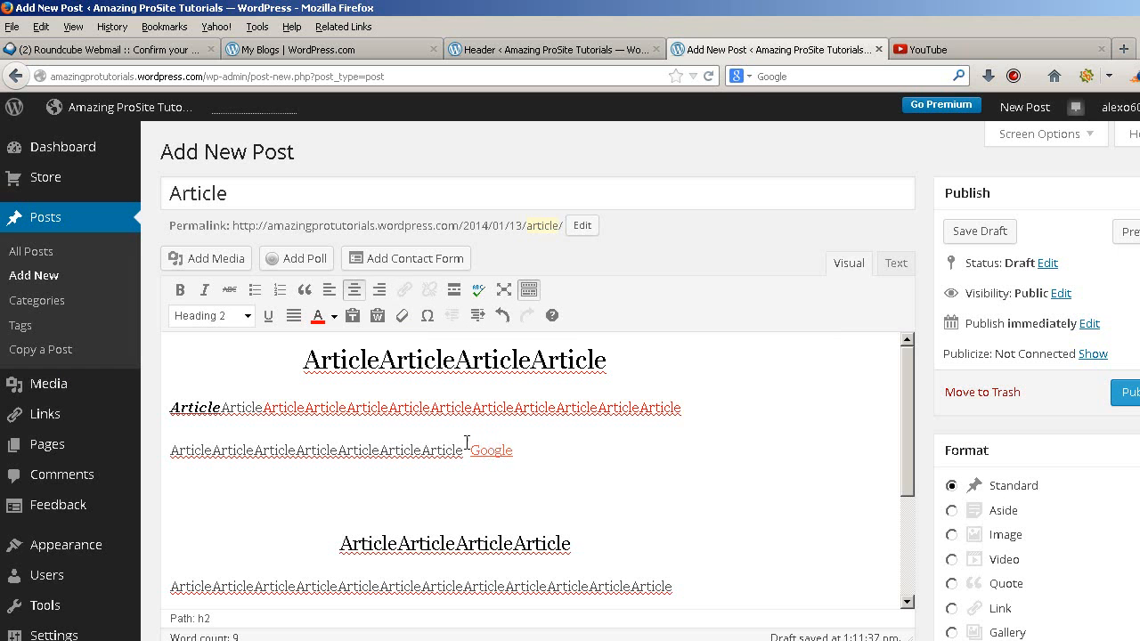
left_click(517, 450)
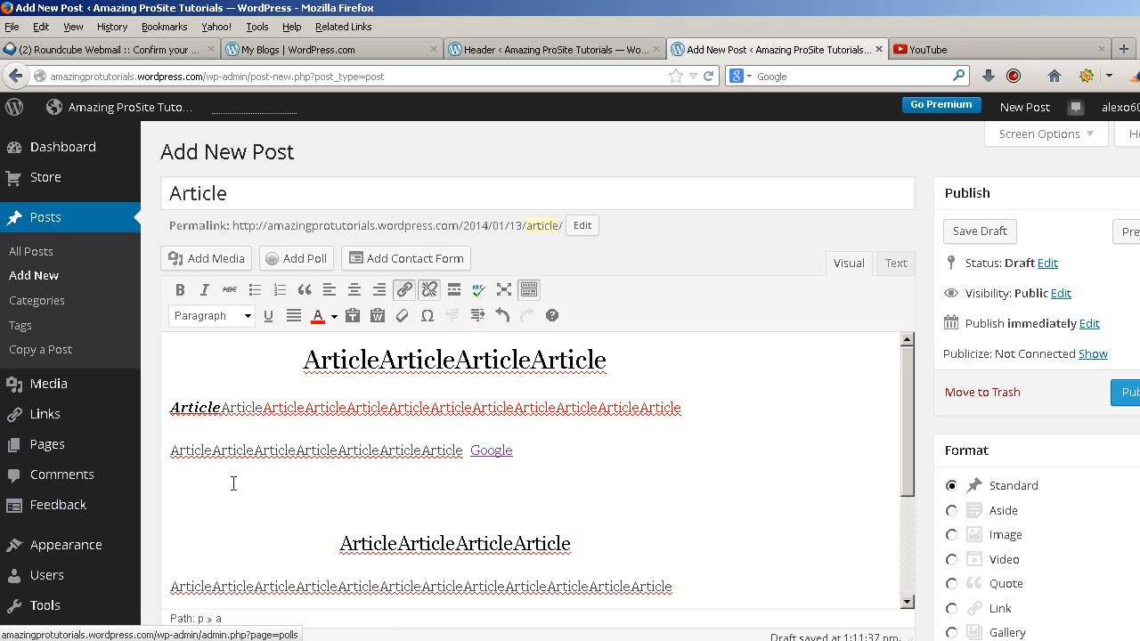
Upload pstlogo.jpg as media for the post, with the insertion point at the start of the first body paragraph
left_click(178, 407)
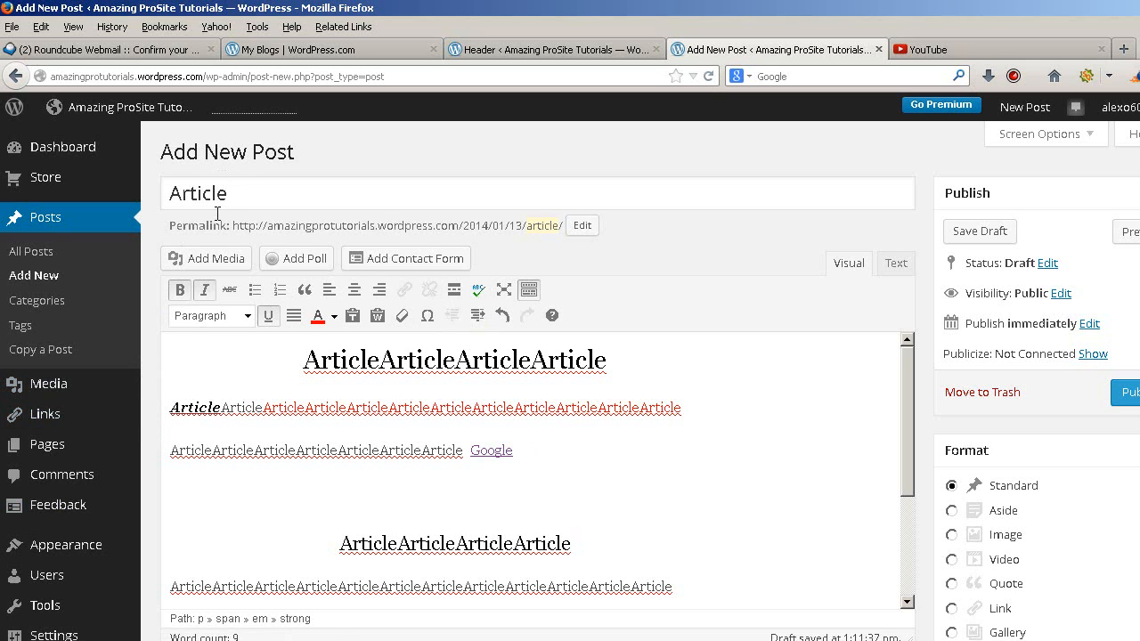
left_click(215, 259)
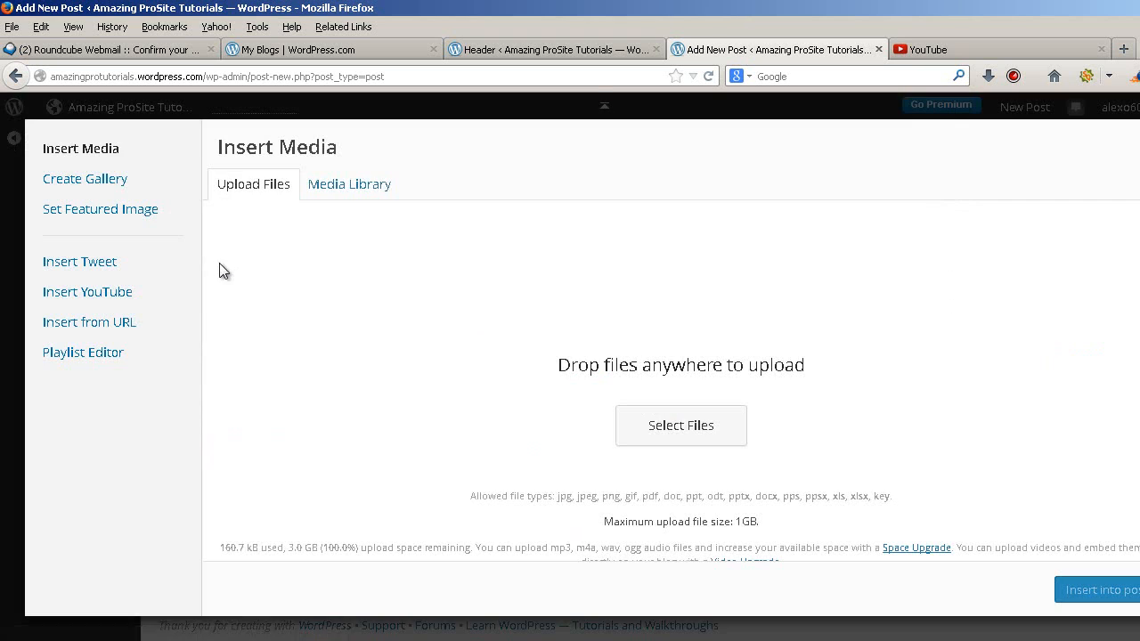
left_click(664, 425)
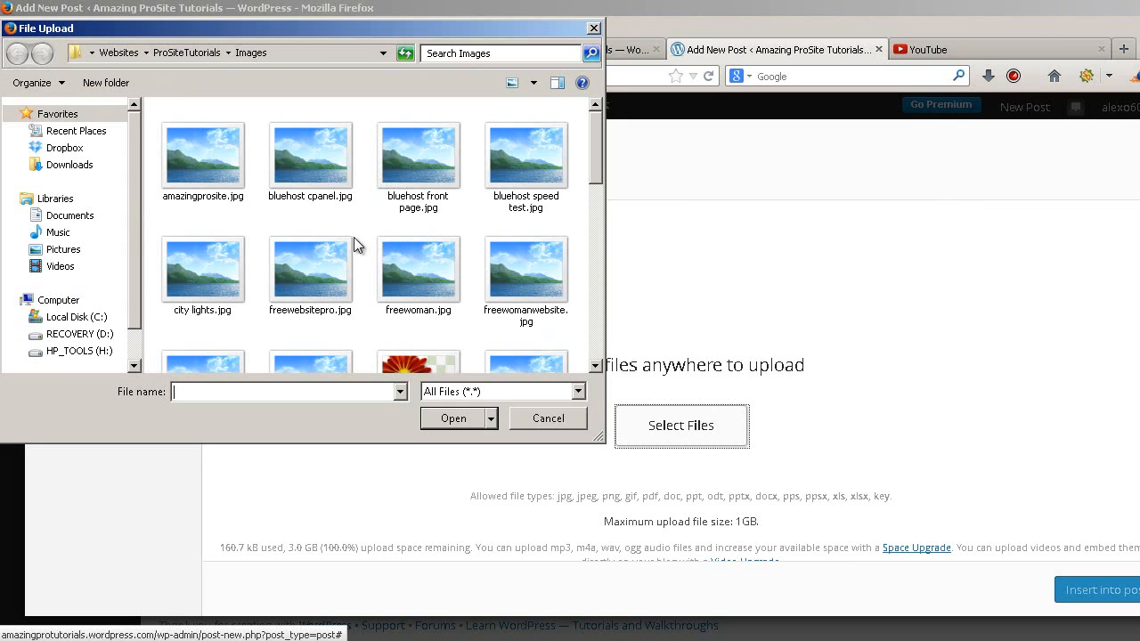
left_click(436, 264)
scroll(436, 260, "down", 3)
scroll(436, 260, "down", 5)
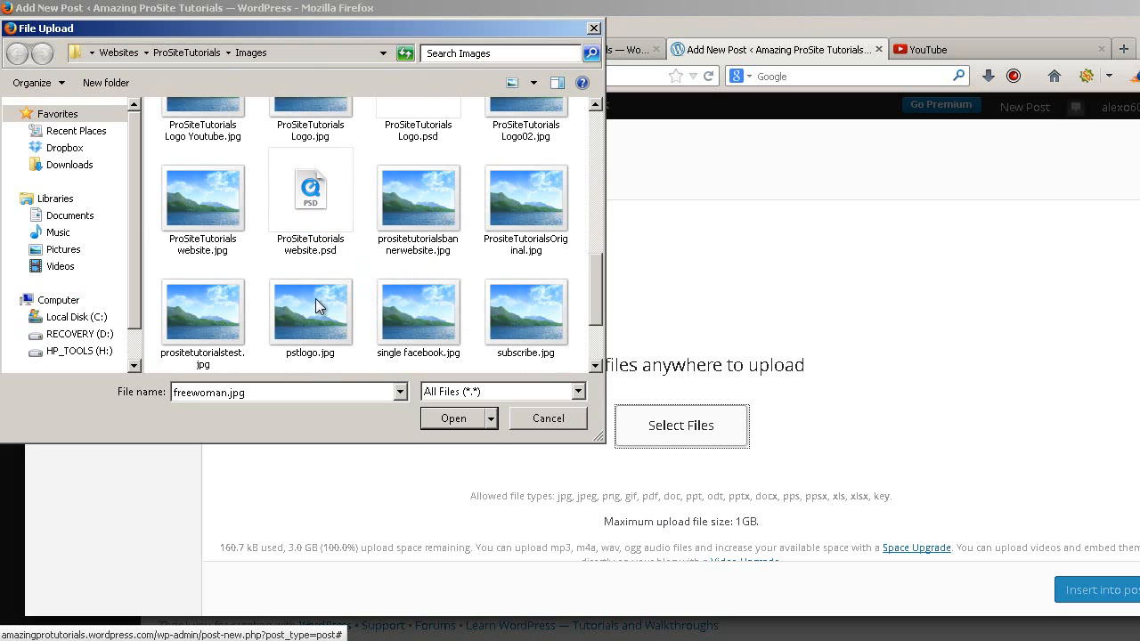
left_click(313, 297)
double_click(302, 288)
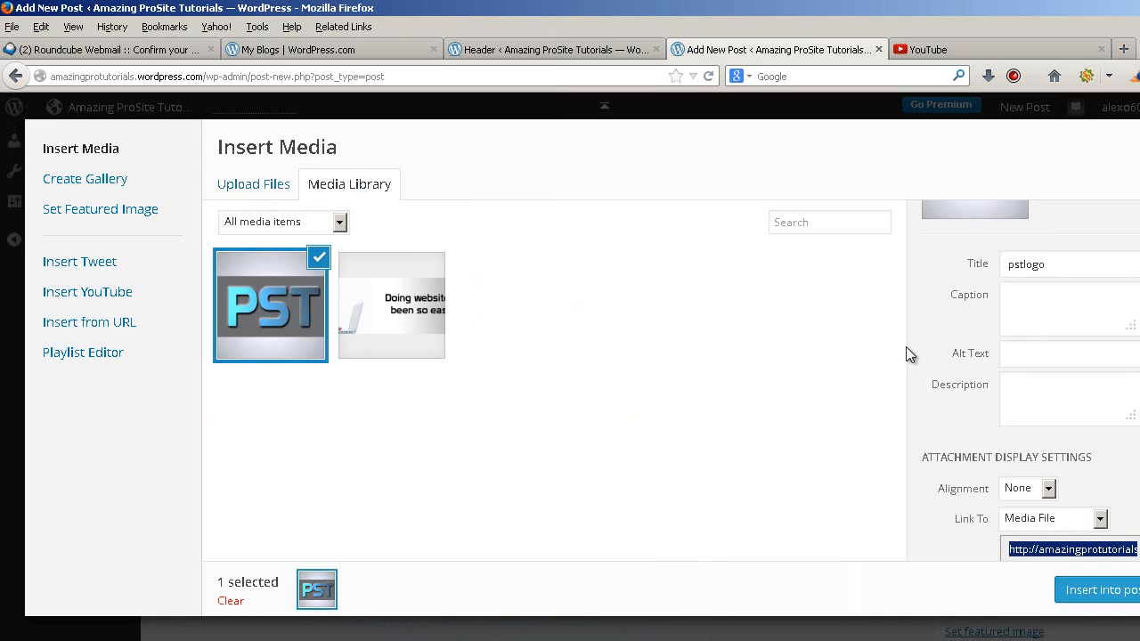
Insert the pstlogo image into the post with left alignment, no link, and full size 250 × 250
scroll(1031, 380, "up", 3)
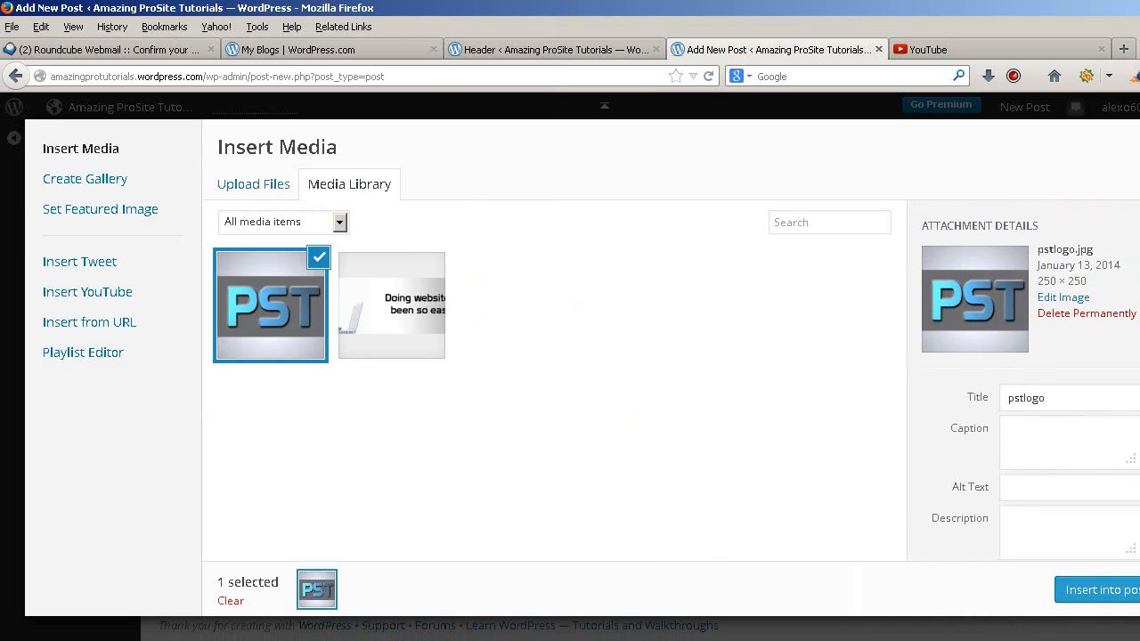
scroll(1031, 381, "down", 2)
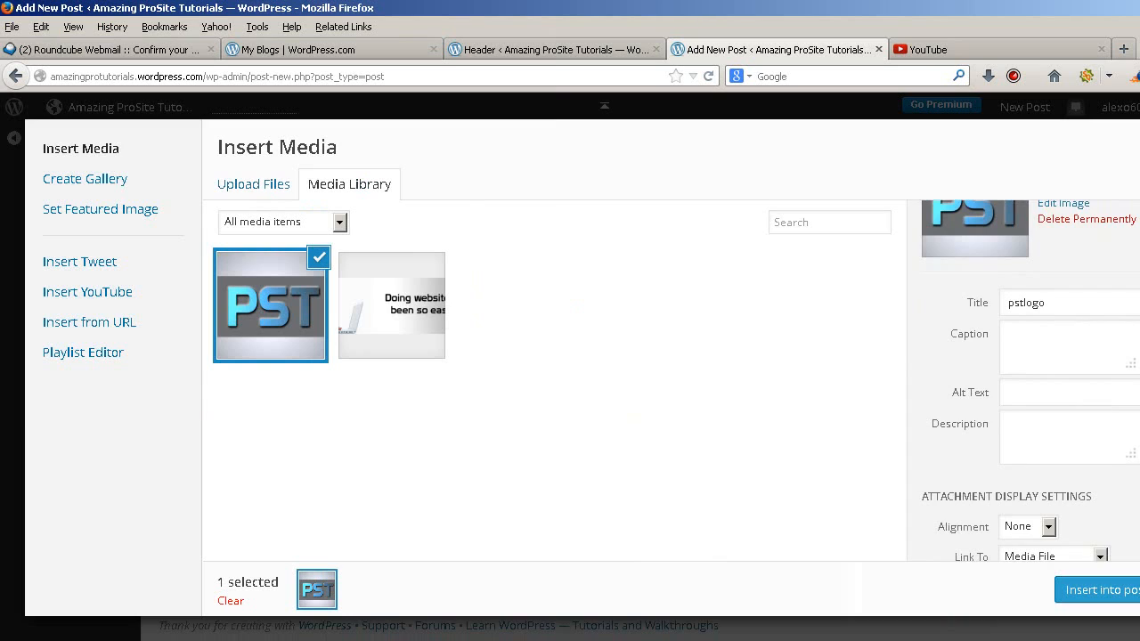
scroll(1051, 485, "down", 2)
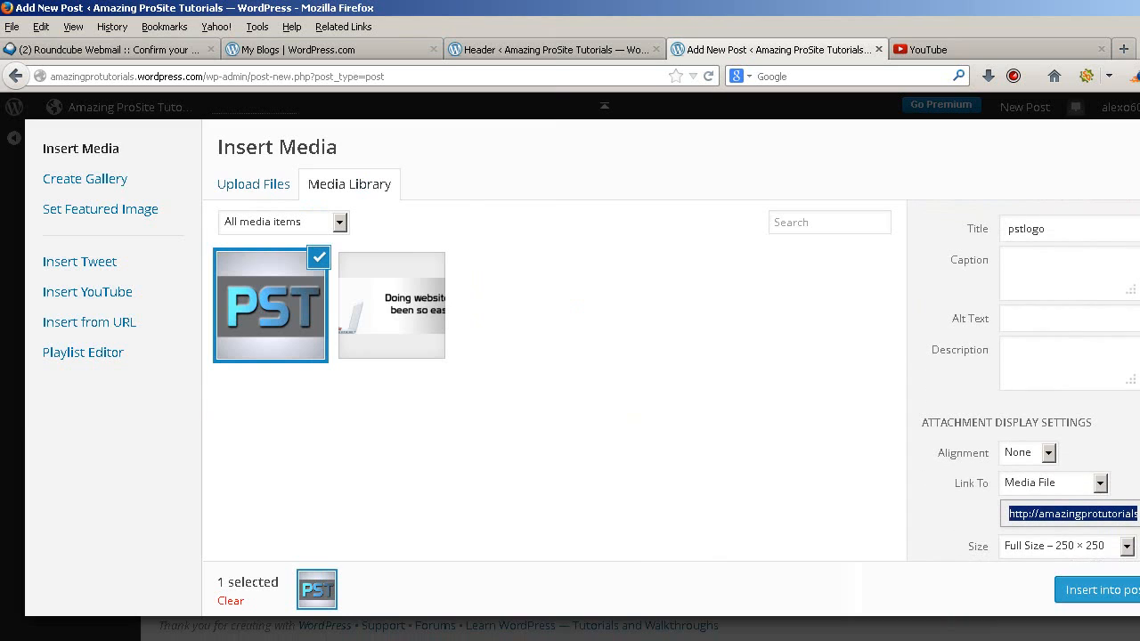
left_click(1023, 457)
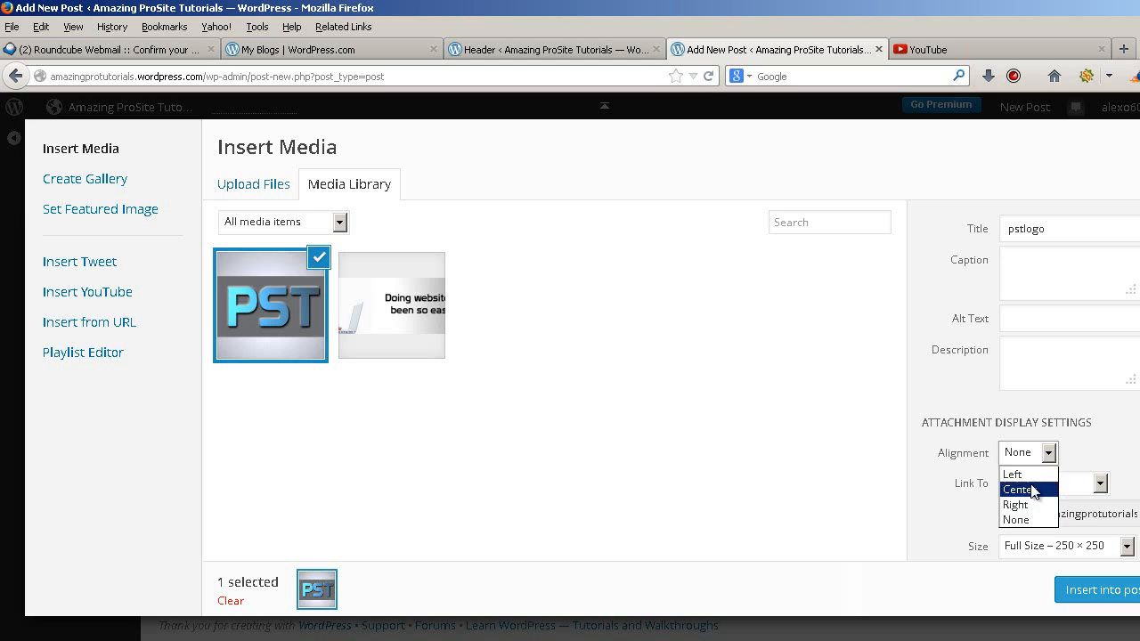
left_click(1015, 474)
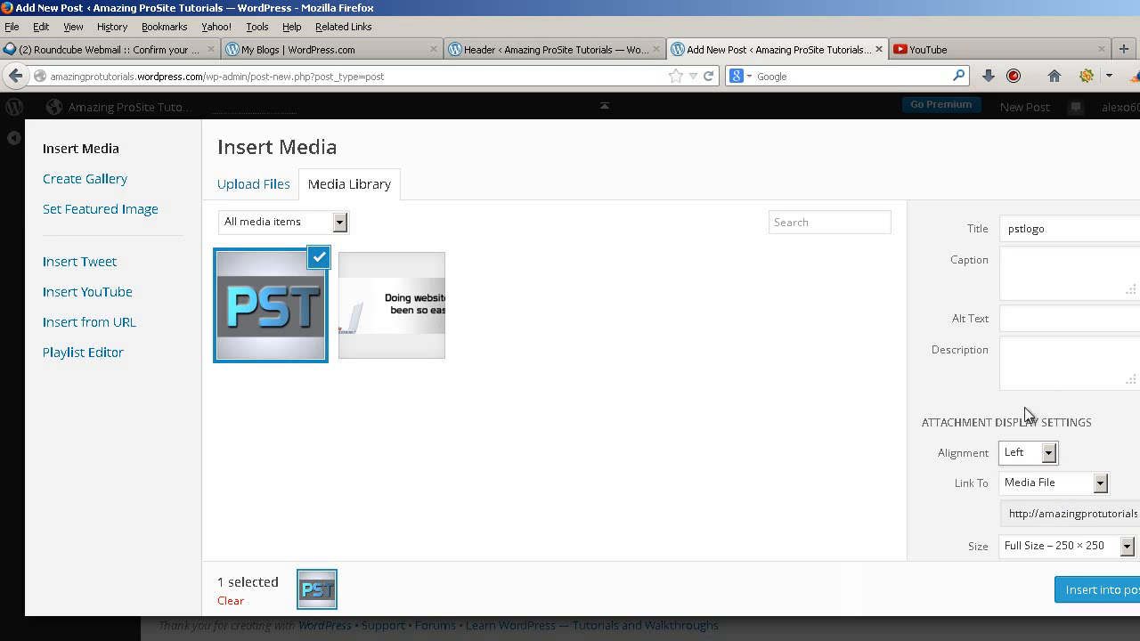
left_click(1090, 484)
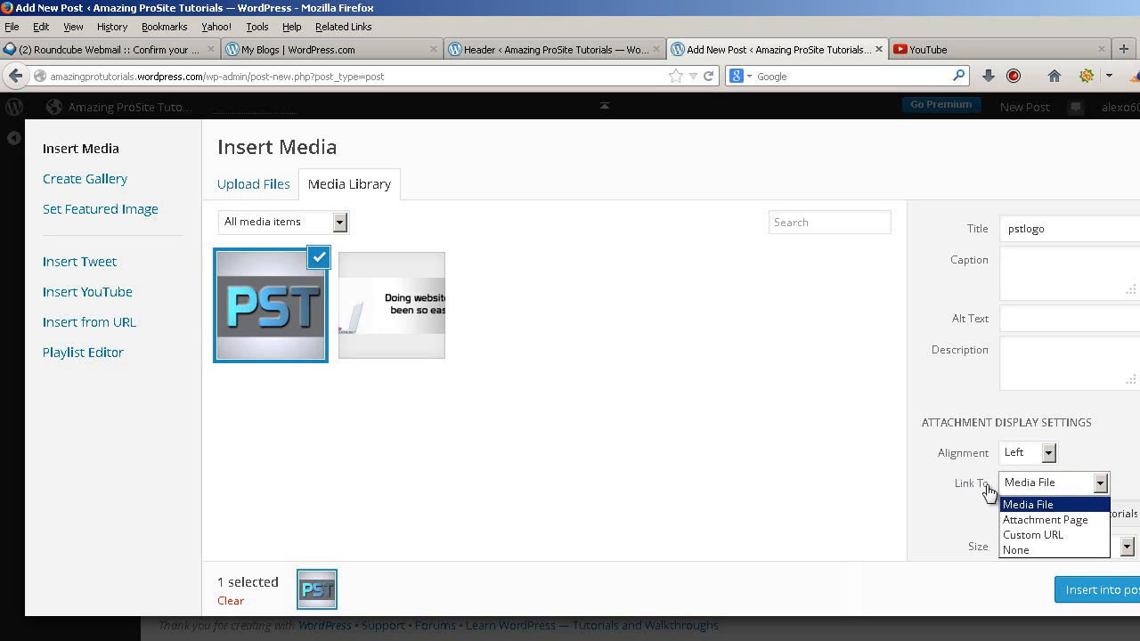
left_click(1019, 553)
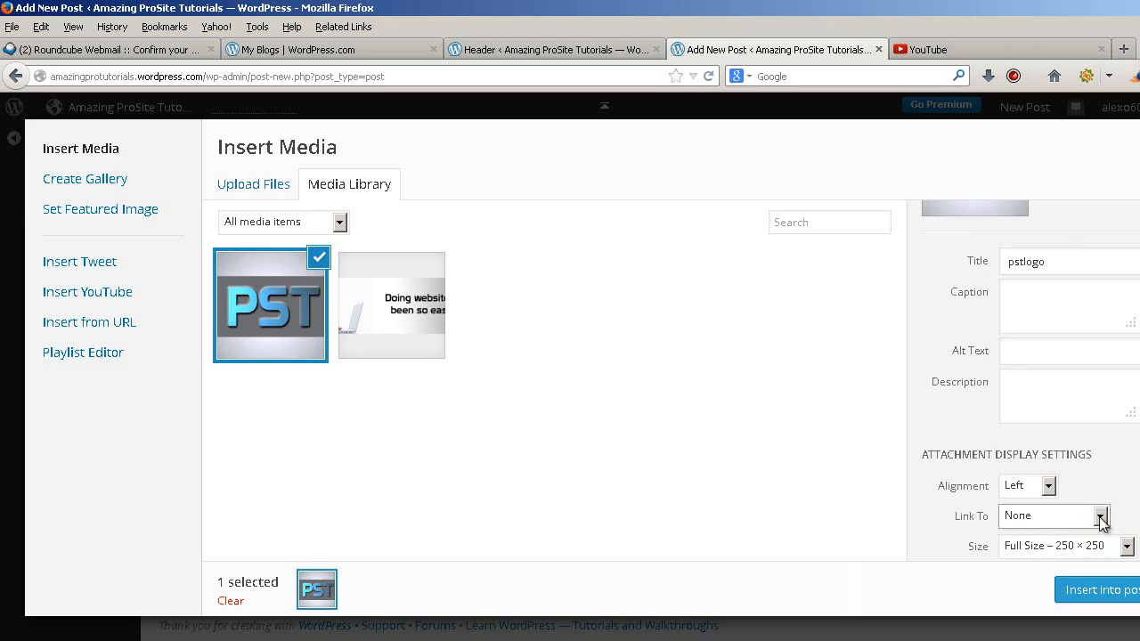
left_click(1036, 549)
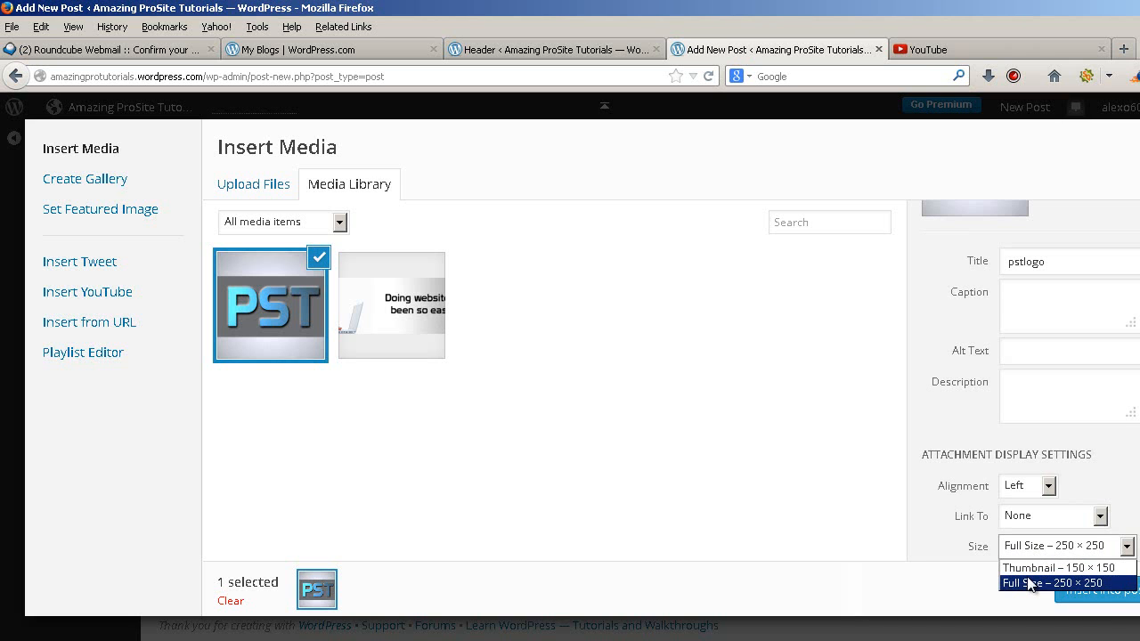
left_click(1029, 583)
left_click(1107, 595)
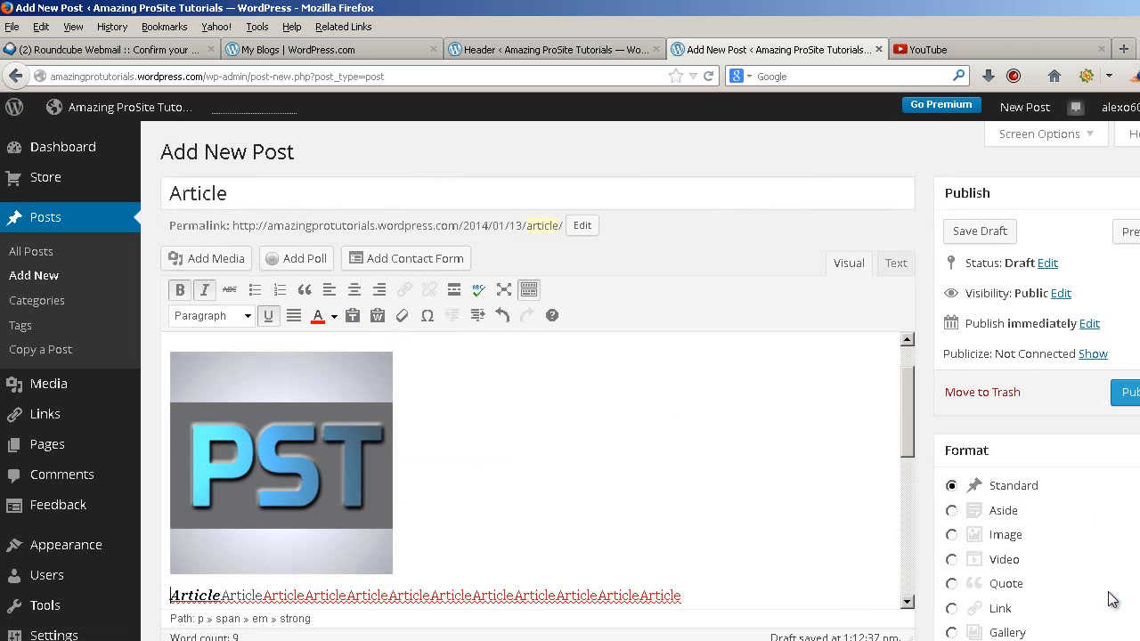
Examine how the inserted logo sits between the heading and the paragraphs of the post
scroll(857, 444, "up", 1)
scroll(704, 430, "down", 3)
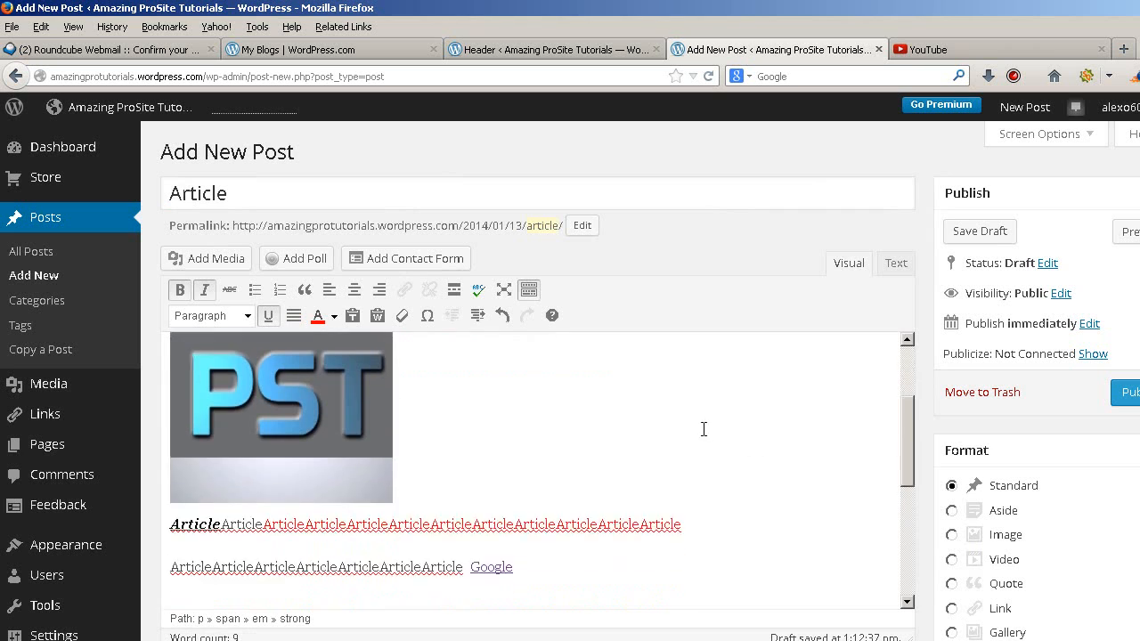
scroll(689, 425, "up", 3)
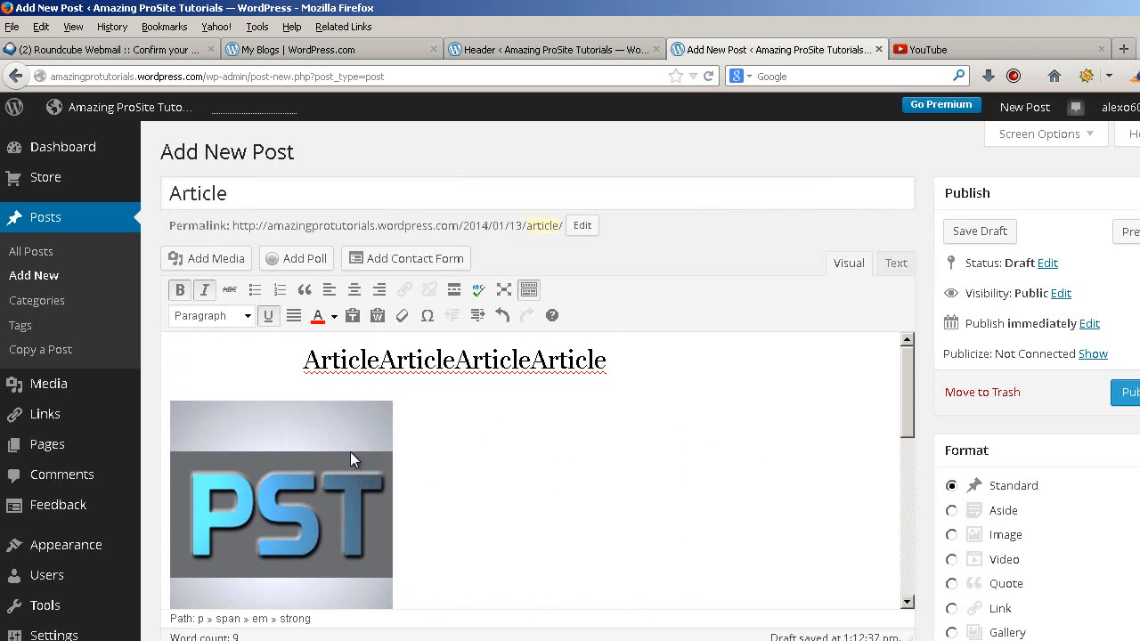
scroll(350, 447, "down", 3)
scroll(350, 447, "up", 3)
scroll(337, 486, "down", 3)
scroll(319, 450, "up", 3)
scroll(327, 455, "down", 4)
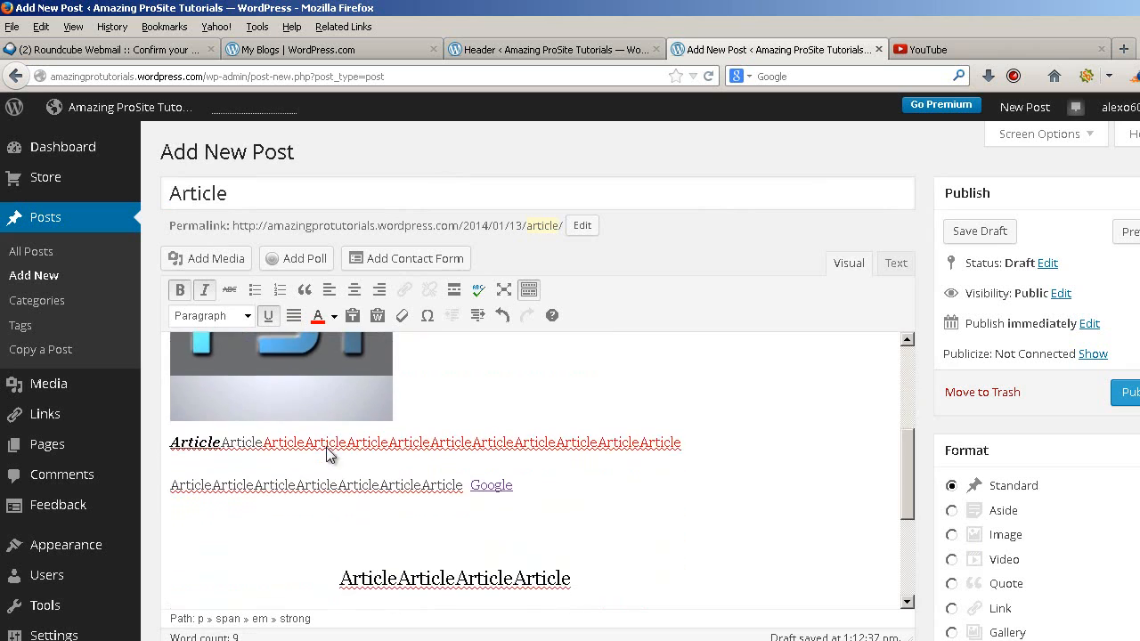
scroll(328, 459, "up", 2)
scroll(284, 487, "up", 2)
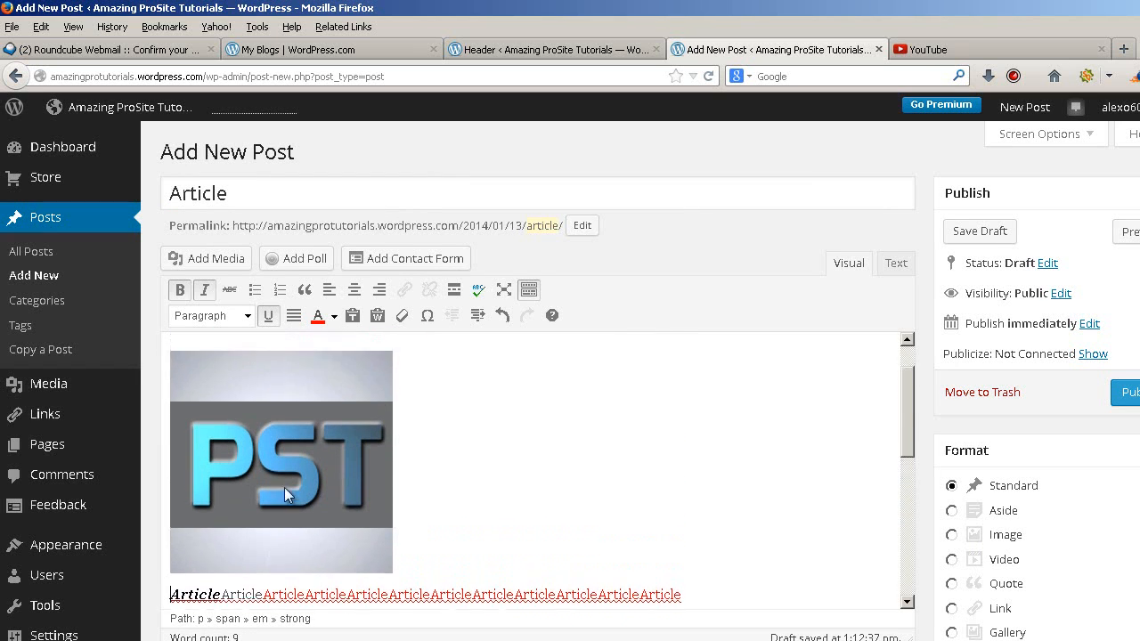
Edit the logo image in the post and scale it to 60%, keeping its left alignment
left_click(284, 485)
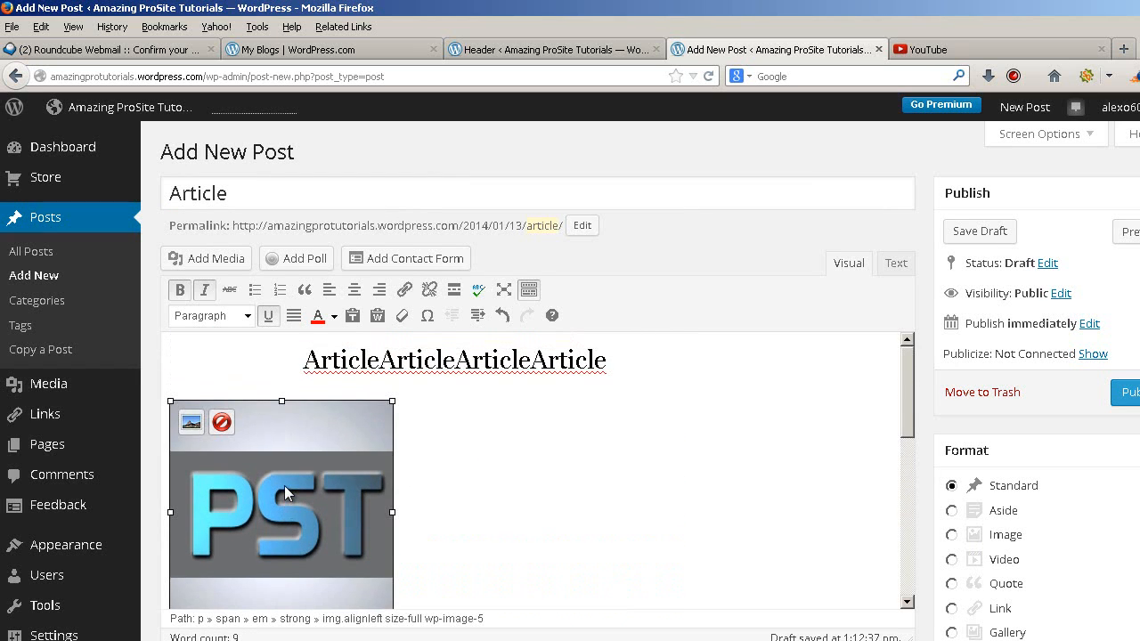
left_click(193, 423)
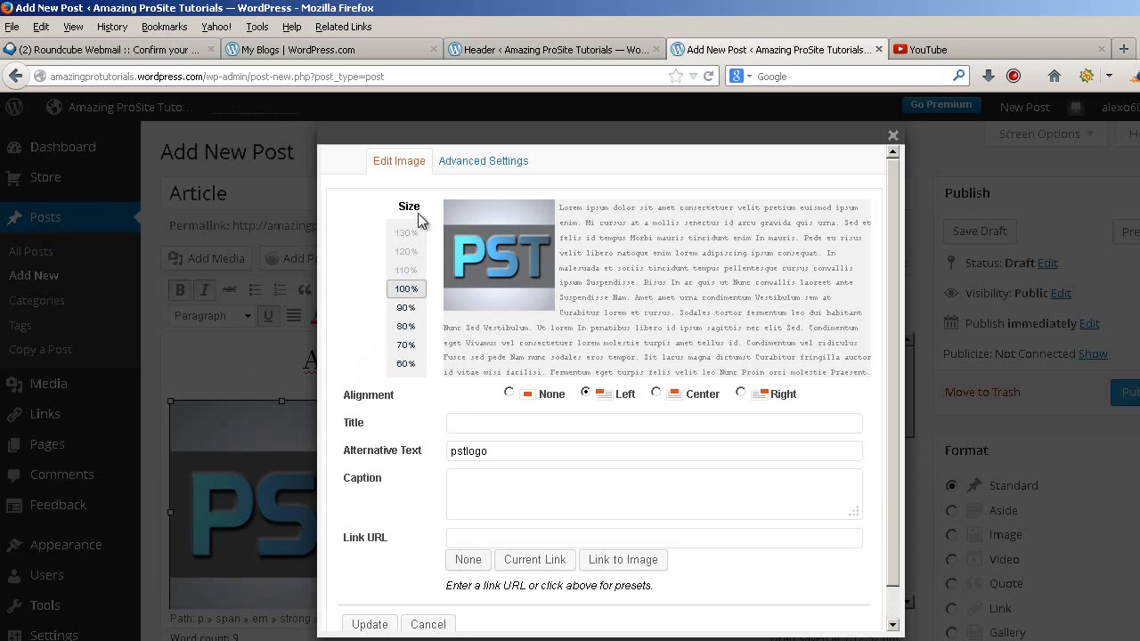
left_click(406, 307)
left_click(405, 326)
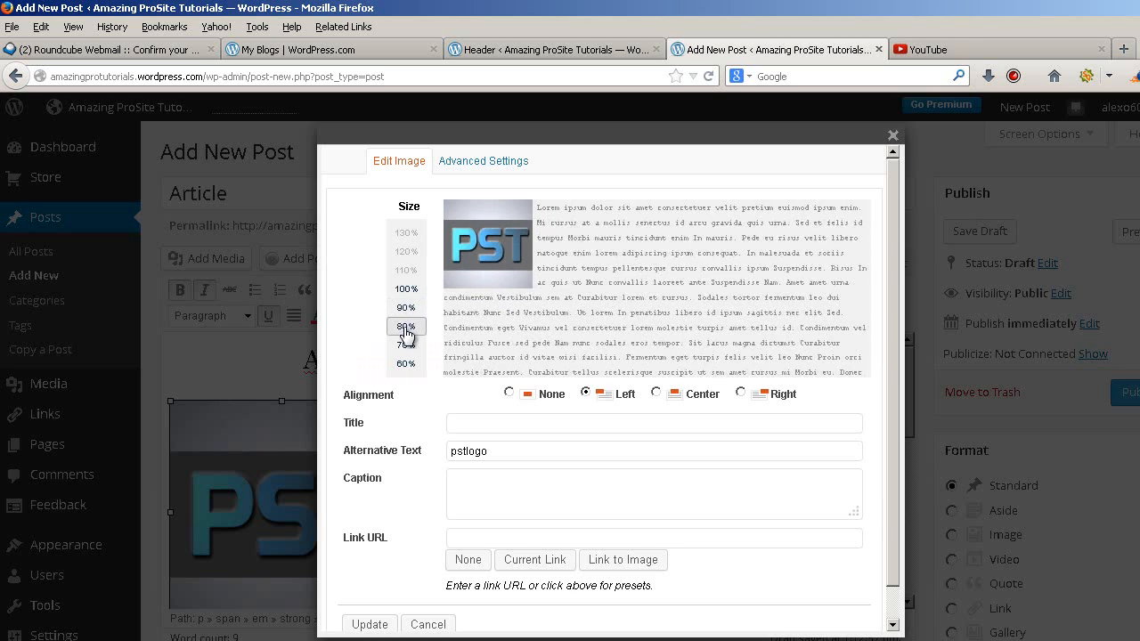
left_click(405, 344)
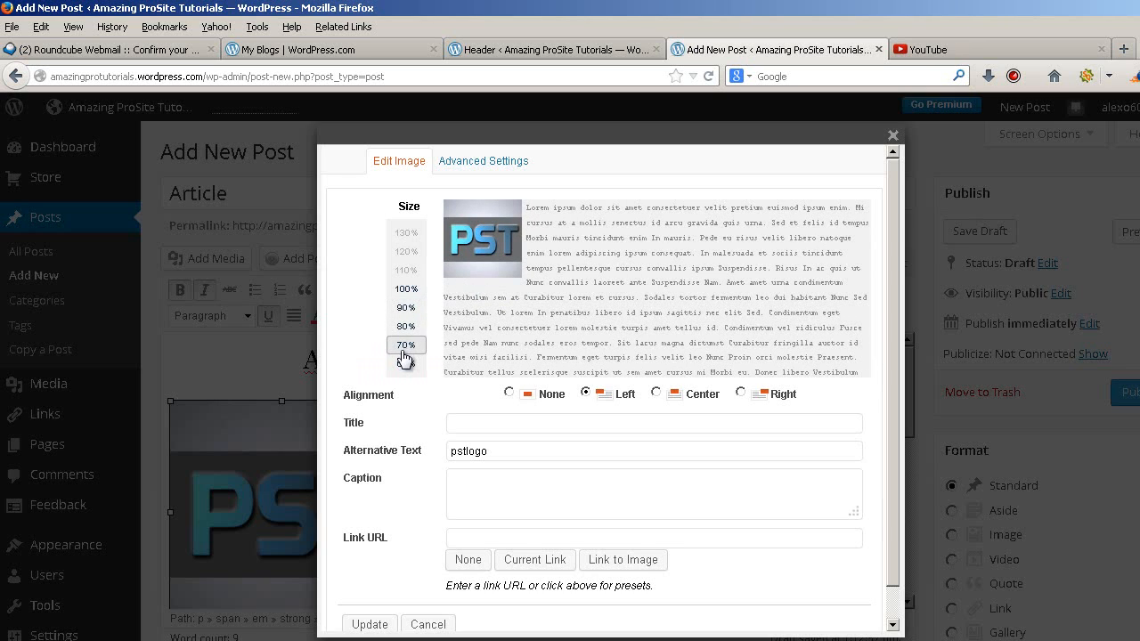
left_click(407, 365)
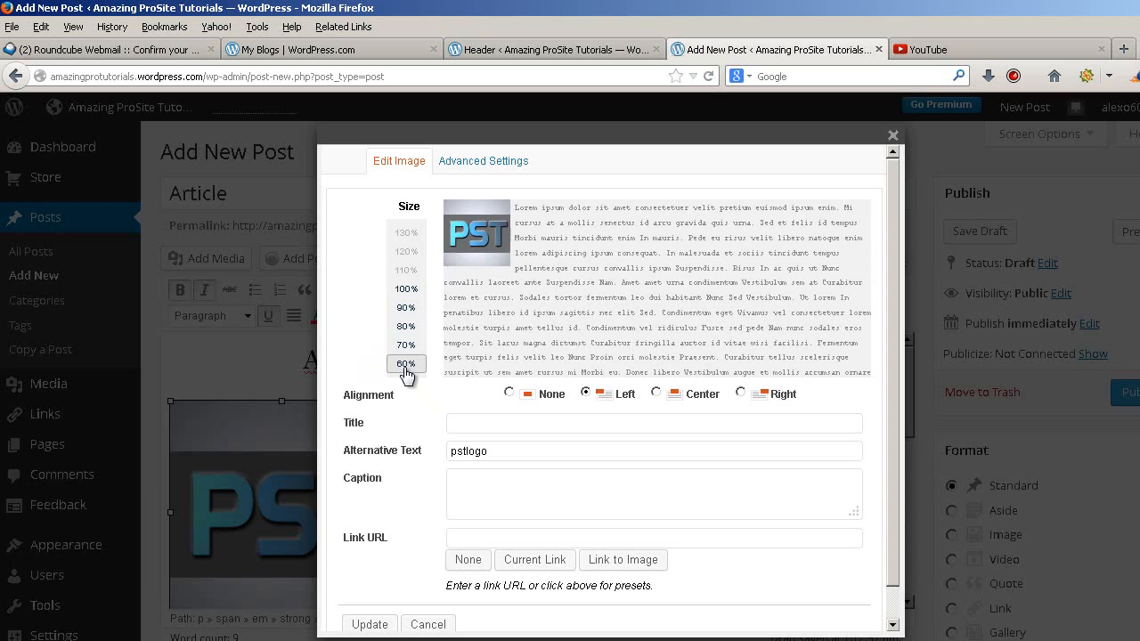
left_click(369, 625)
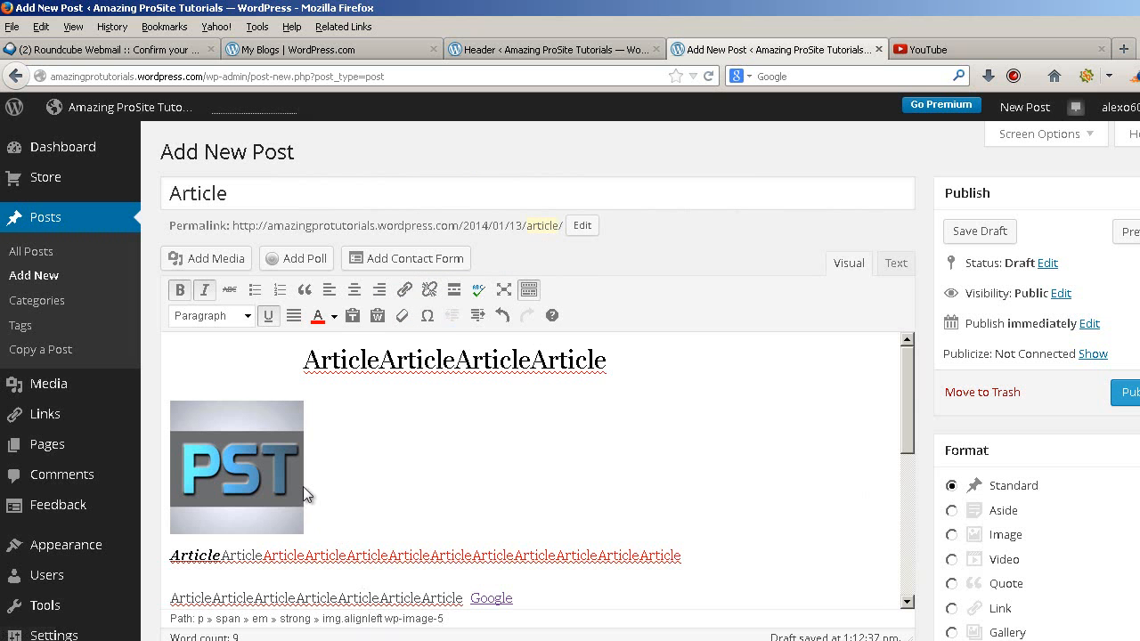
left_click(293, 470)
Add two new lines after the last paragraph of the post
scroll(422, 480, "down", 4)
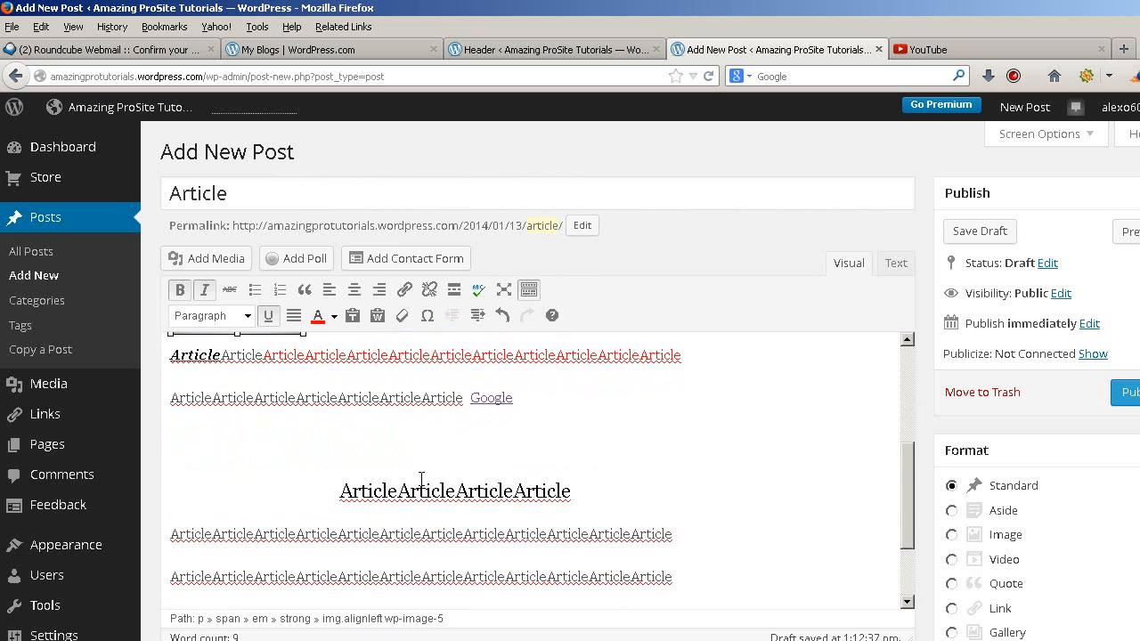
scroll(420, 478, "up", 4)
scroll(421, 479, "down", 6)
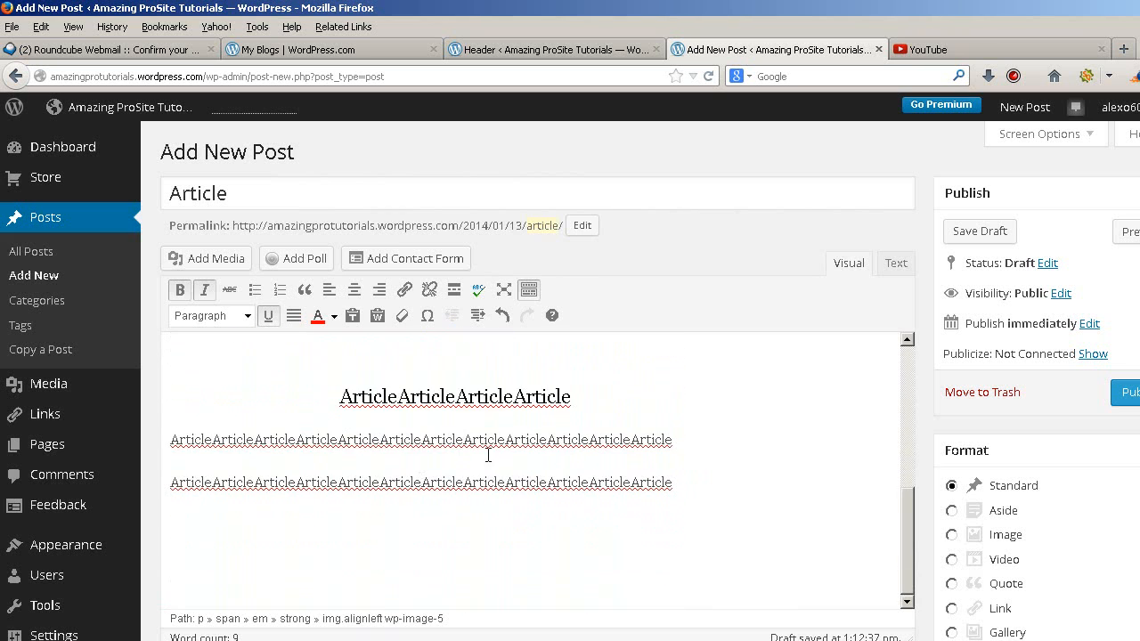
left_click(732, 502)
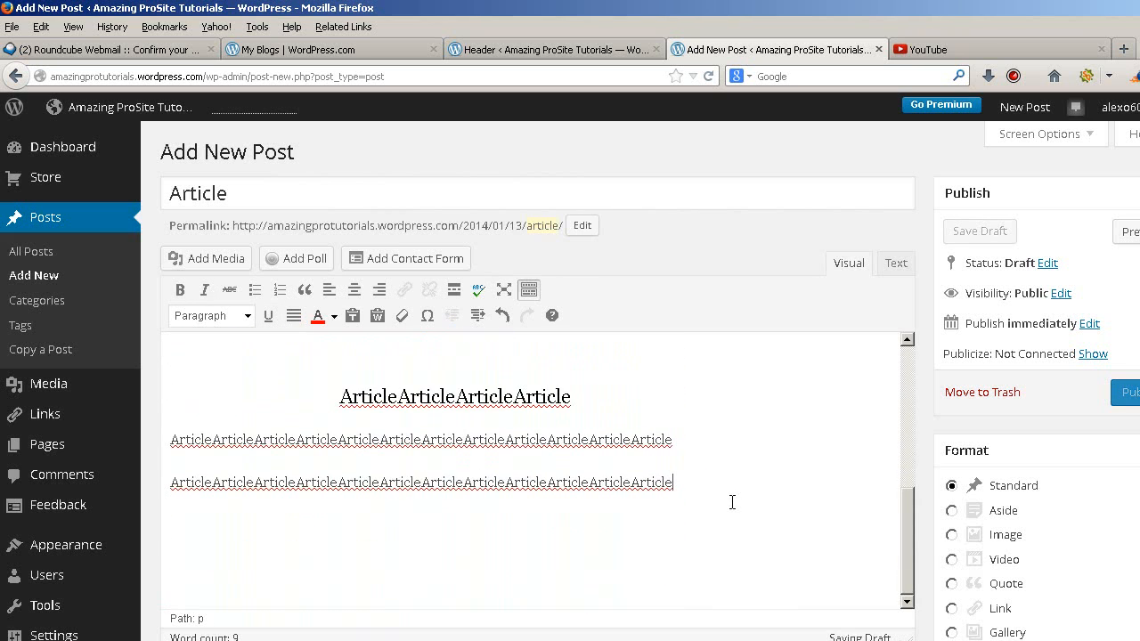
key("Return")
key("Return")
scroll(659, 440, "down", 2)
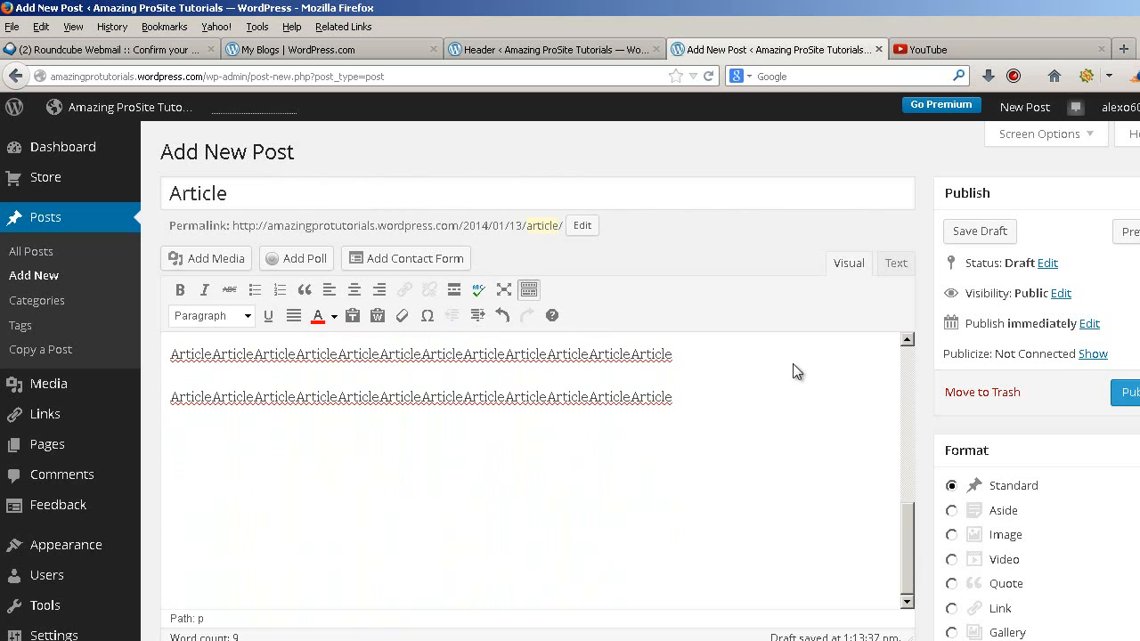
On YouTube, open the channel's video "How To Start Your First Wordpress Website", copy its embed code, and return to the WordPress post draft
left_click(921, 49)
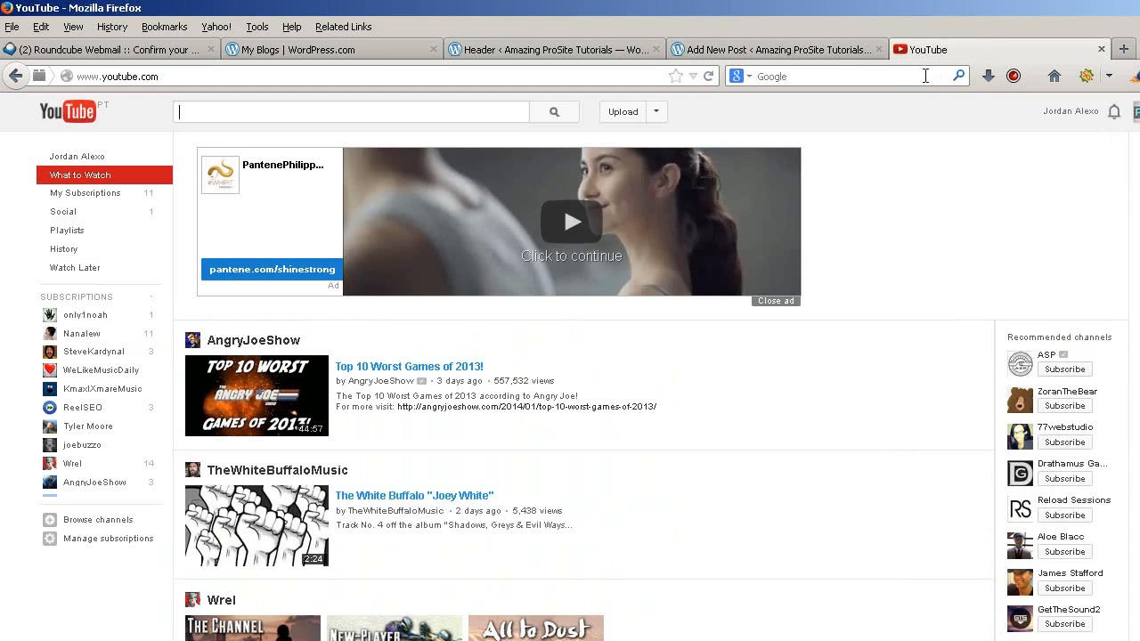
left_click(1069, 111)
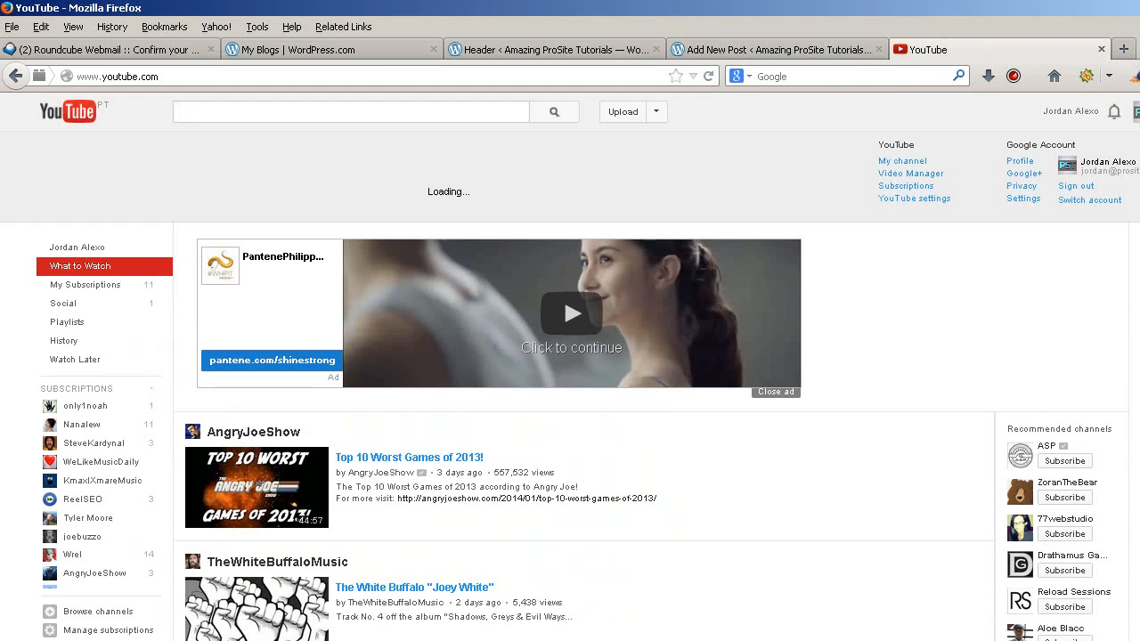
left_click(894, 162)
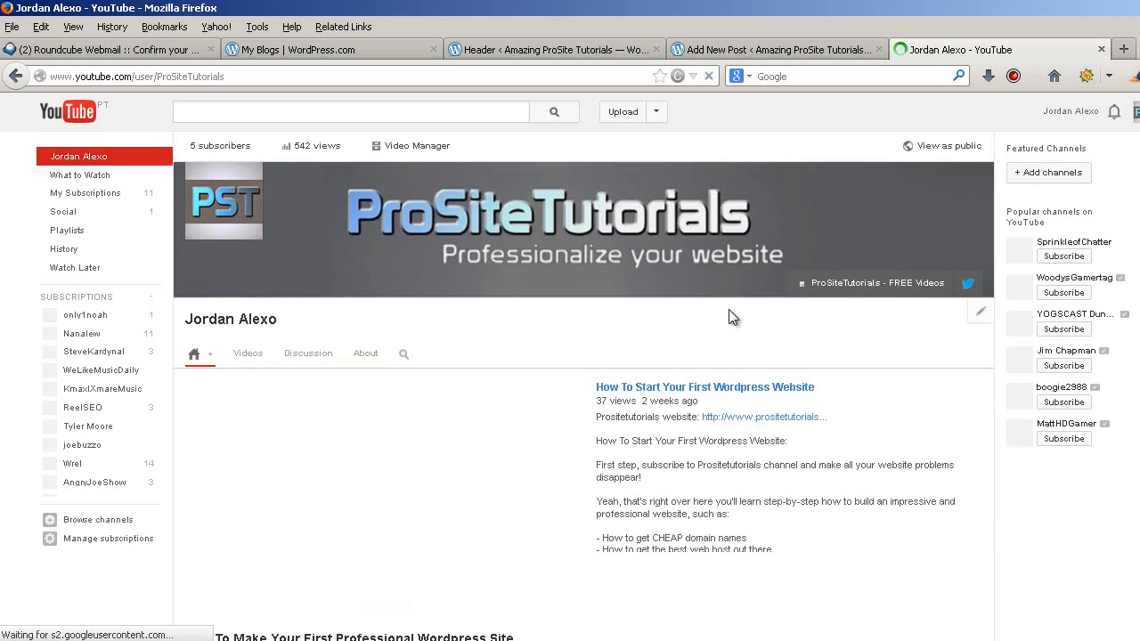
scroll(695, 223, "down", 3)
left_click(690, 206)
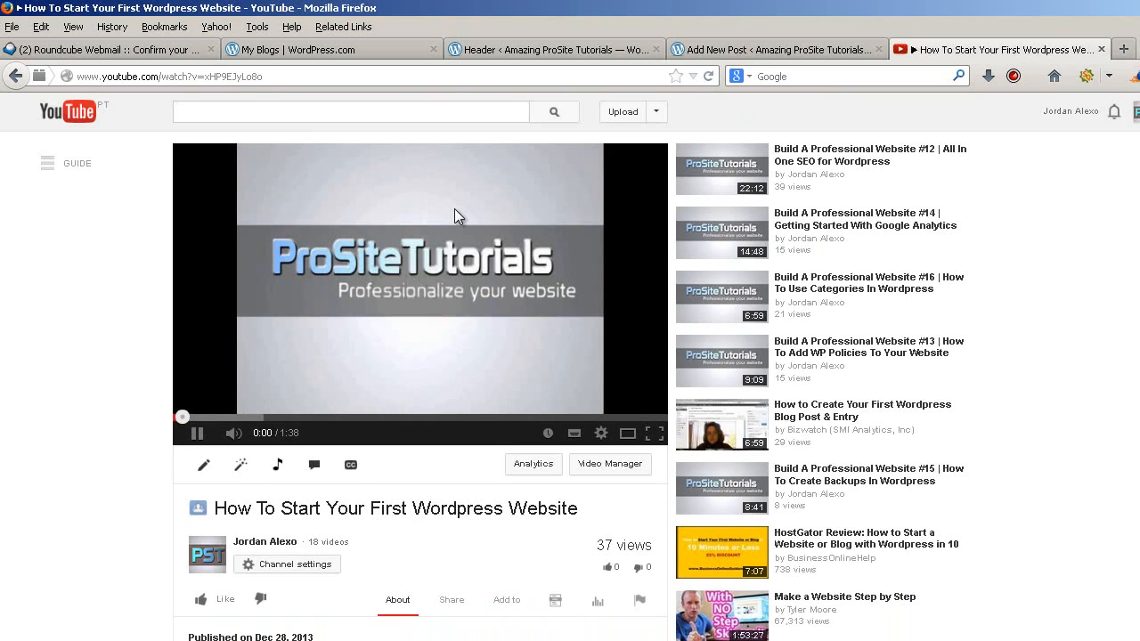
left_click(454, 208)
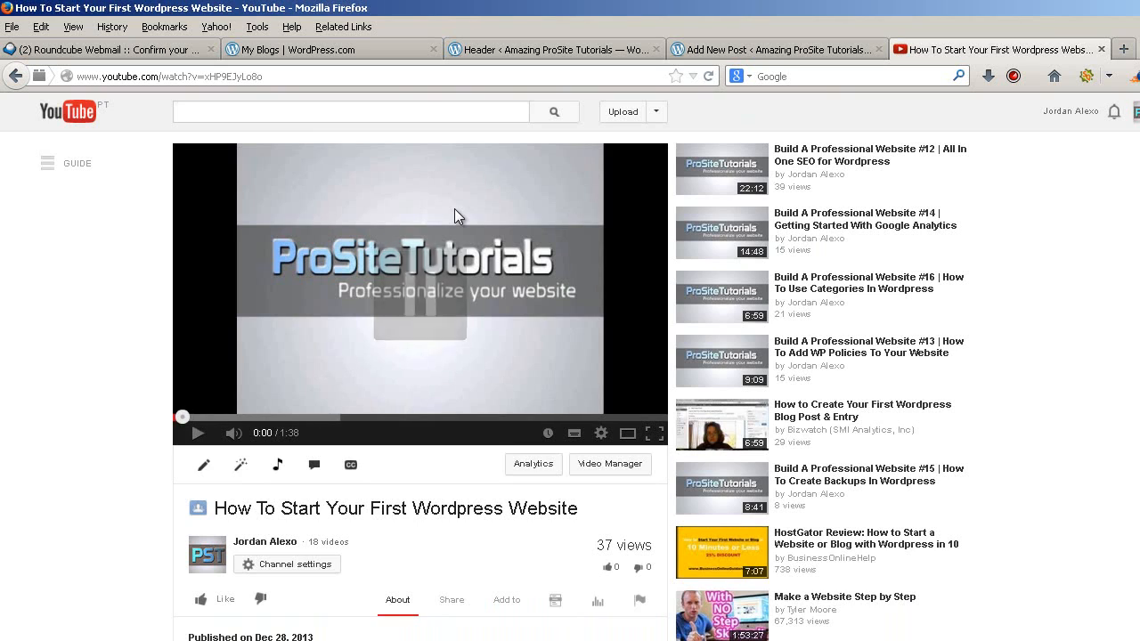
right_click(383, 195)
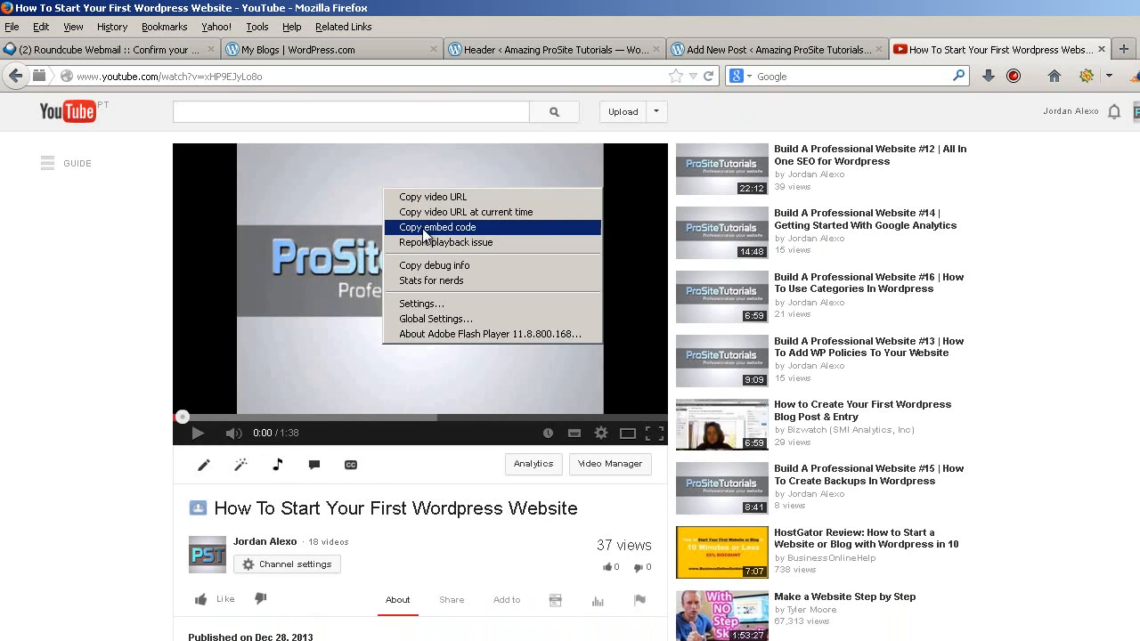
left_click(425, 229)
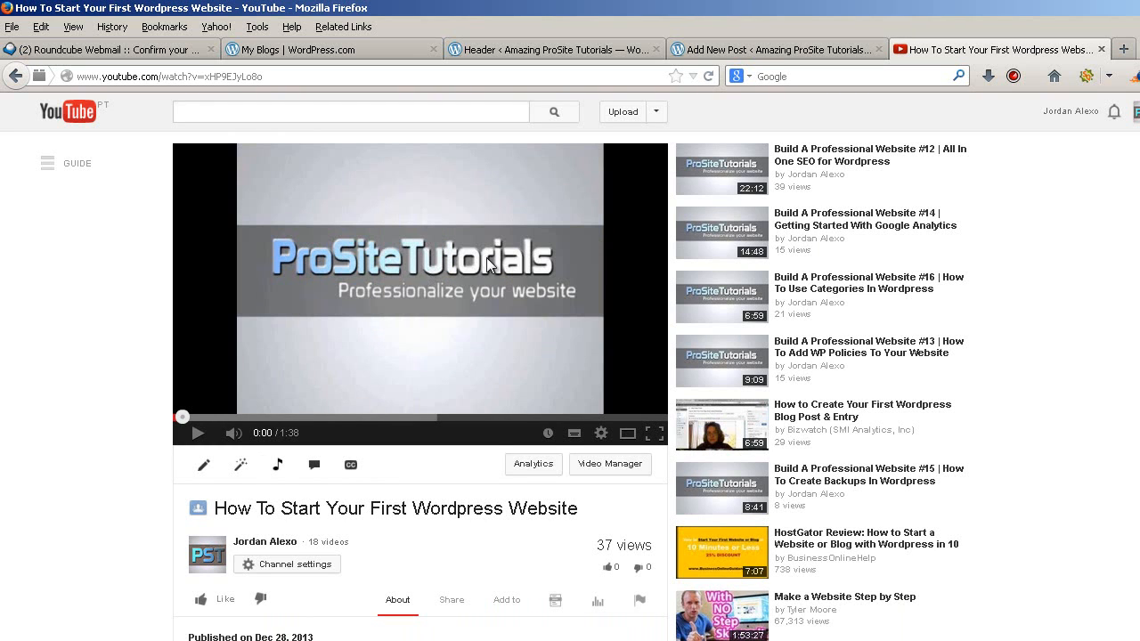
left_click(753, 44)
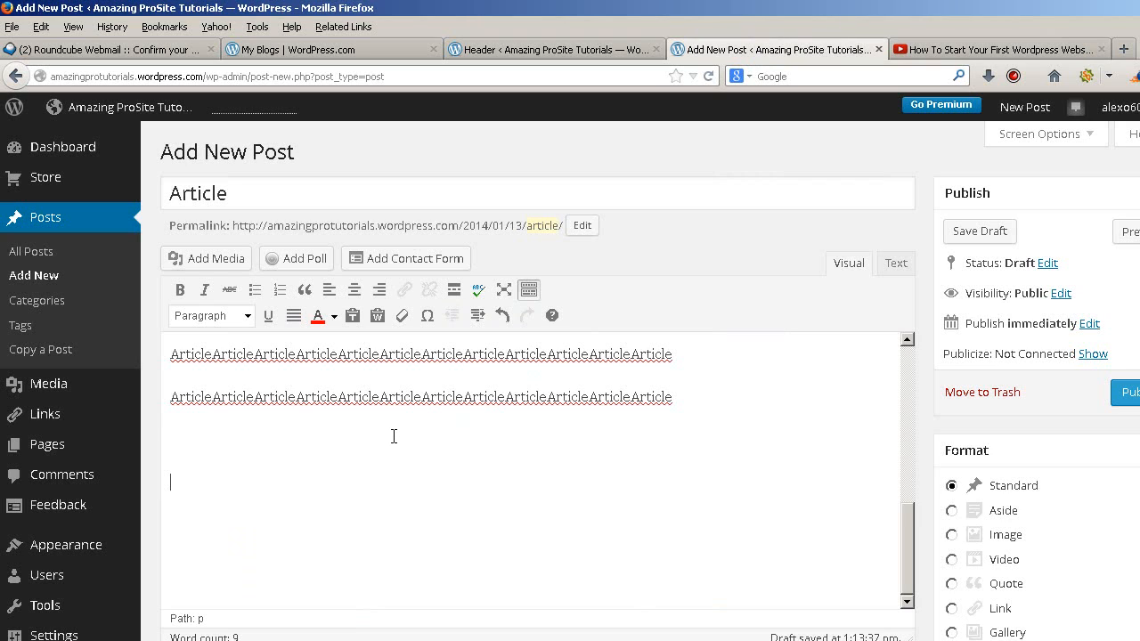
Try pasting the video's embed code below the last paragraph in the post's visual view, and undo it
key("ctrl+v")
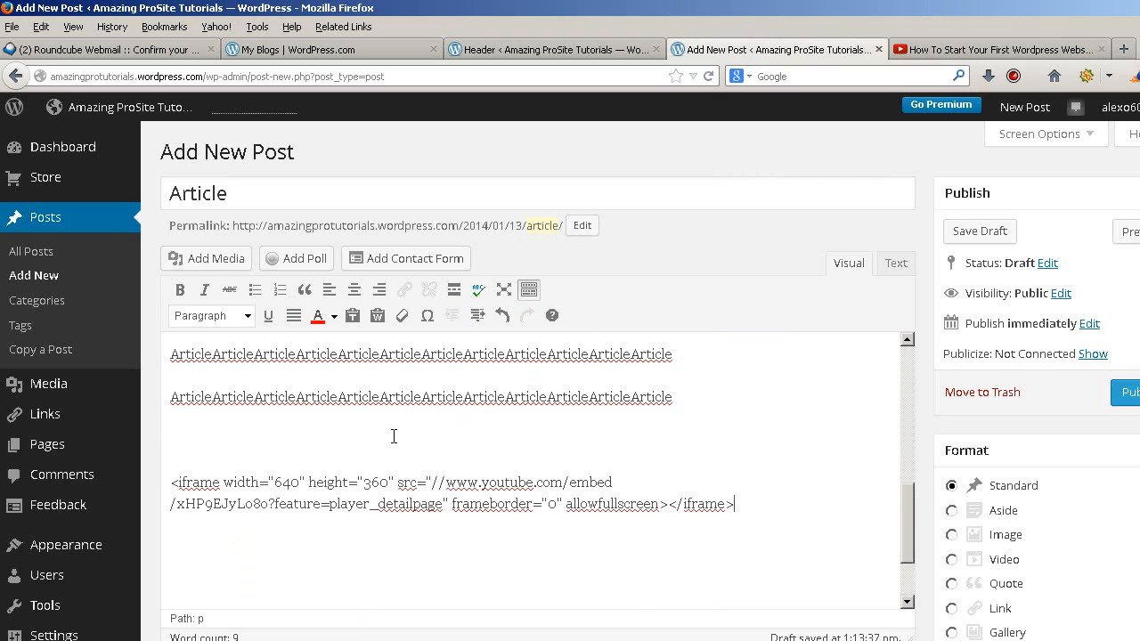
key("ctrl+z")
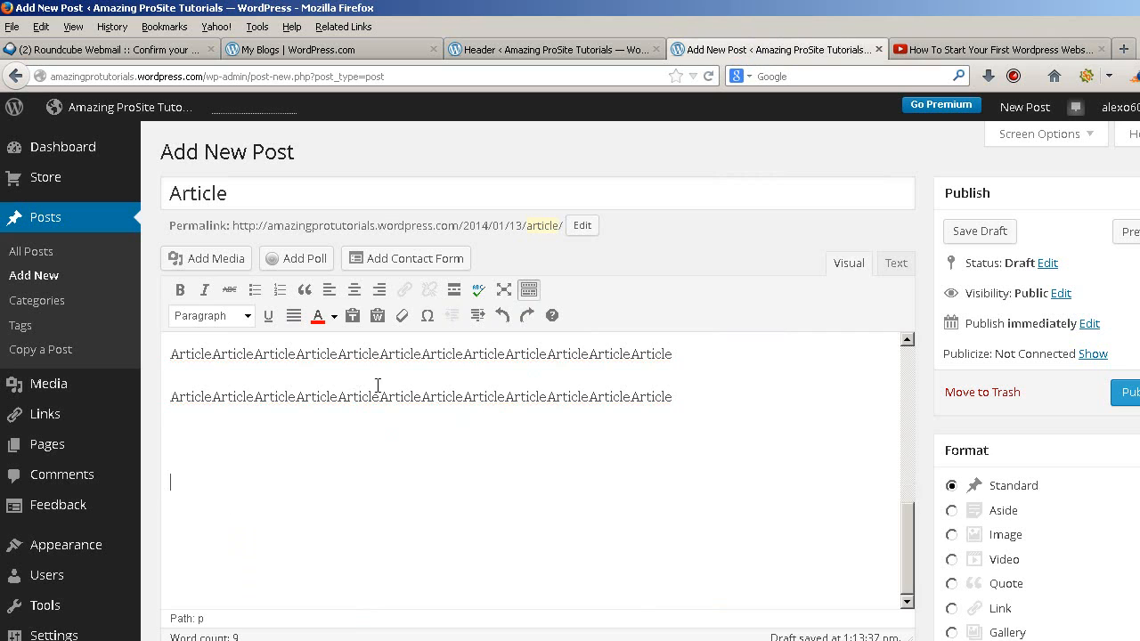
Insert the YouTube embed code into the post's HTML source below the last paragraph, and return to the visual view
left_click(896, 264)
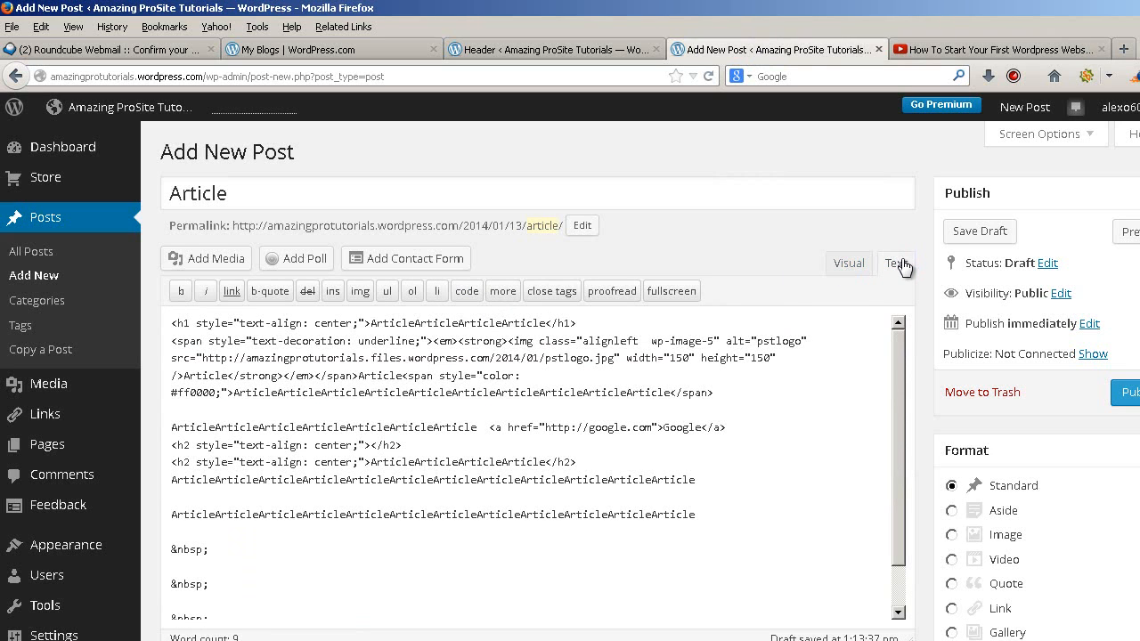
left_click(427, 565)
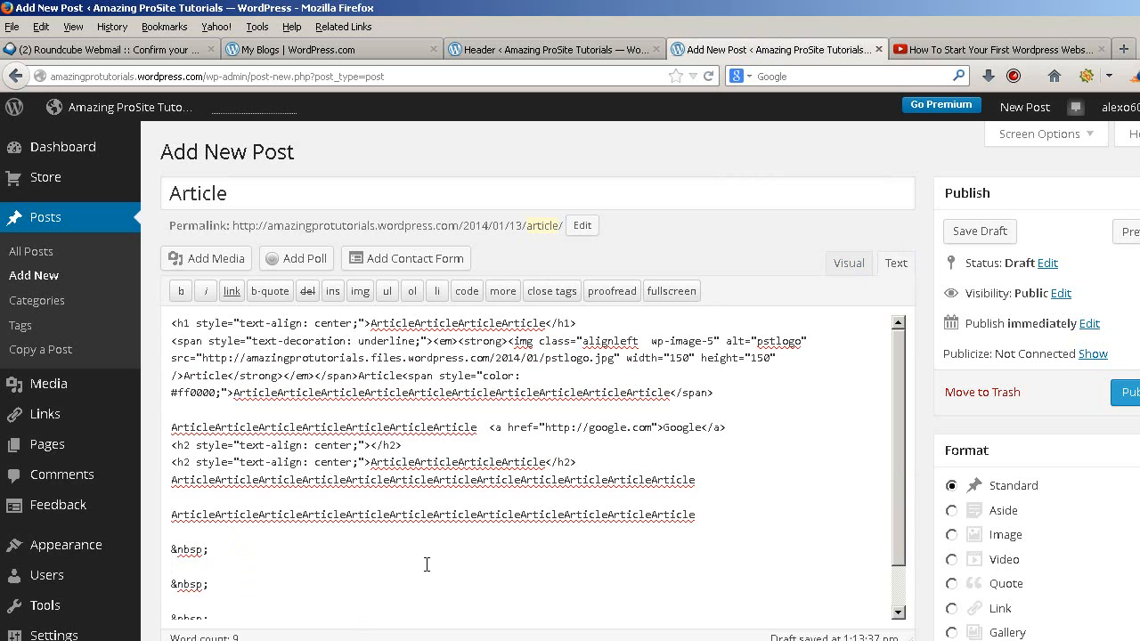
key("ctrl+v")
scroll(444, 565, "down", 1)
left_click_drag(450, 541, 161, 529)
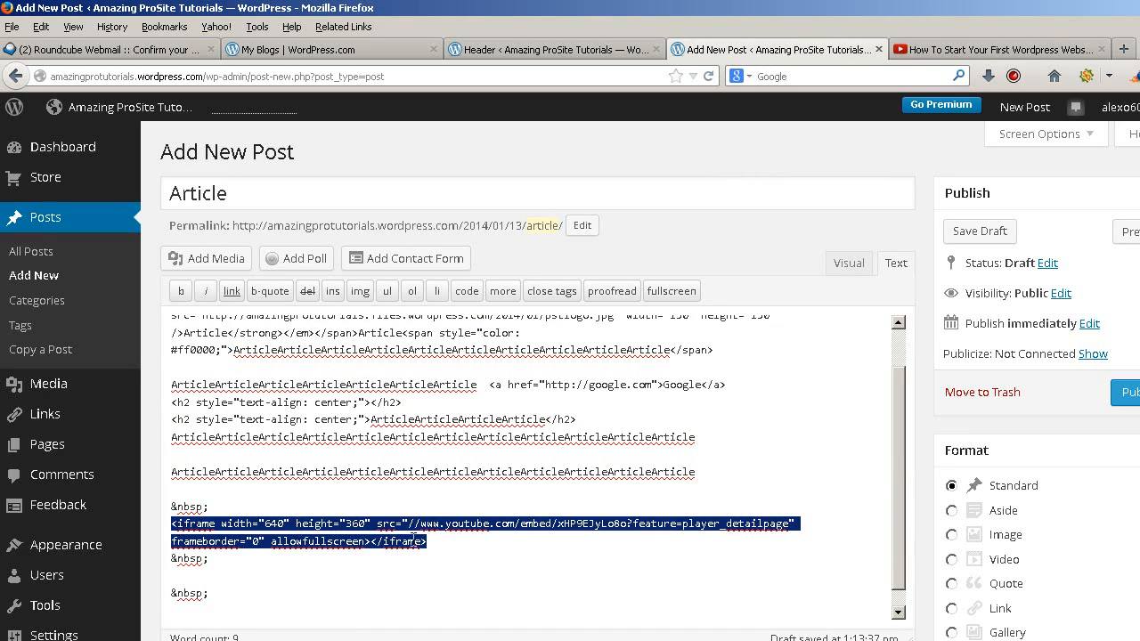
left_click(838, 263)
scroll(750, 468, "down", 3)
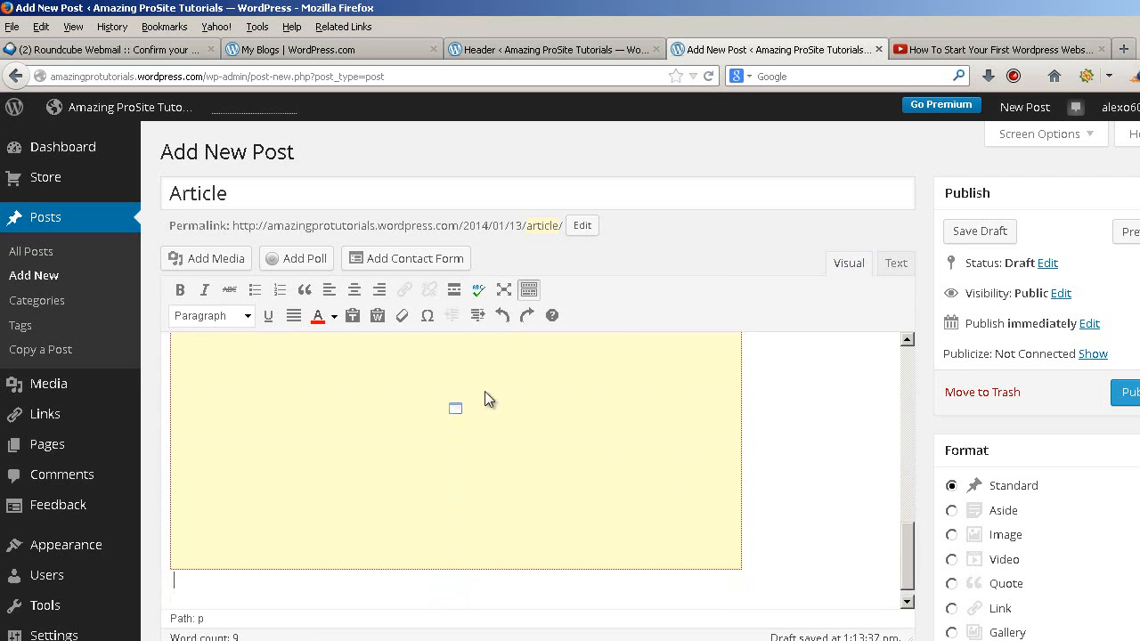
scroll(731, 494, "down", 3)
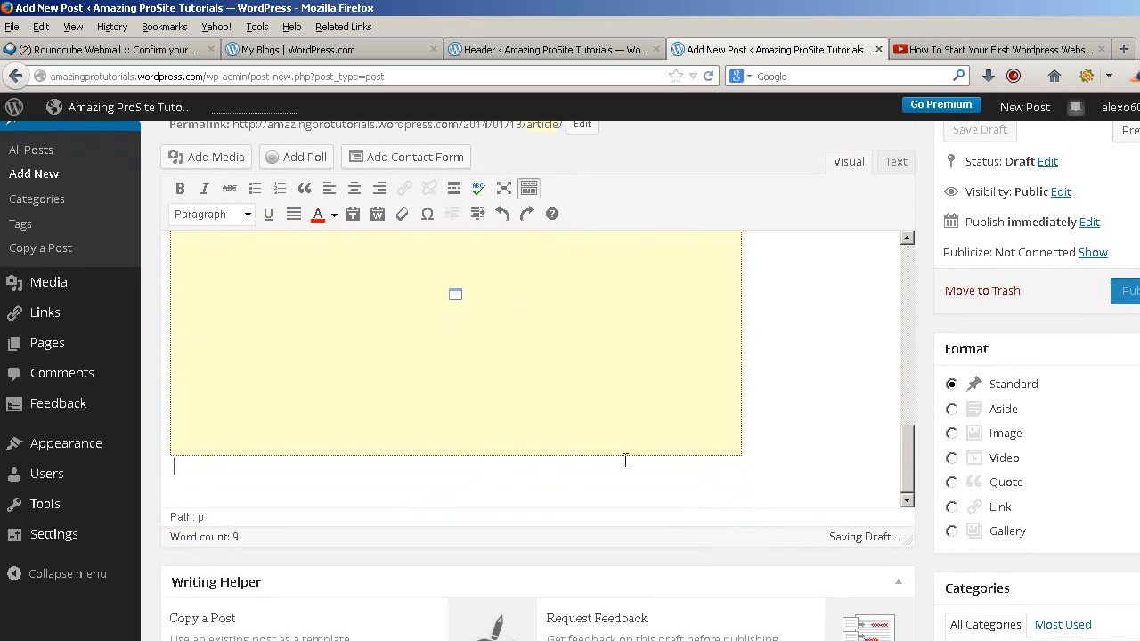
scroll(784, 549, "up", 3)
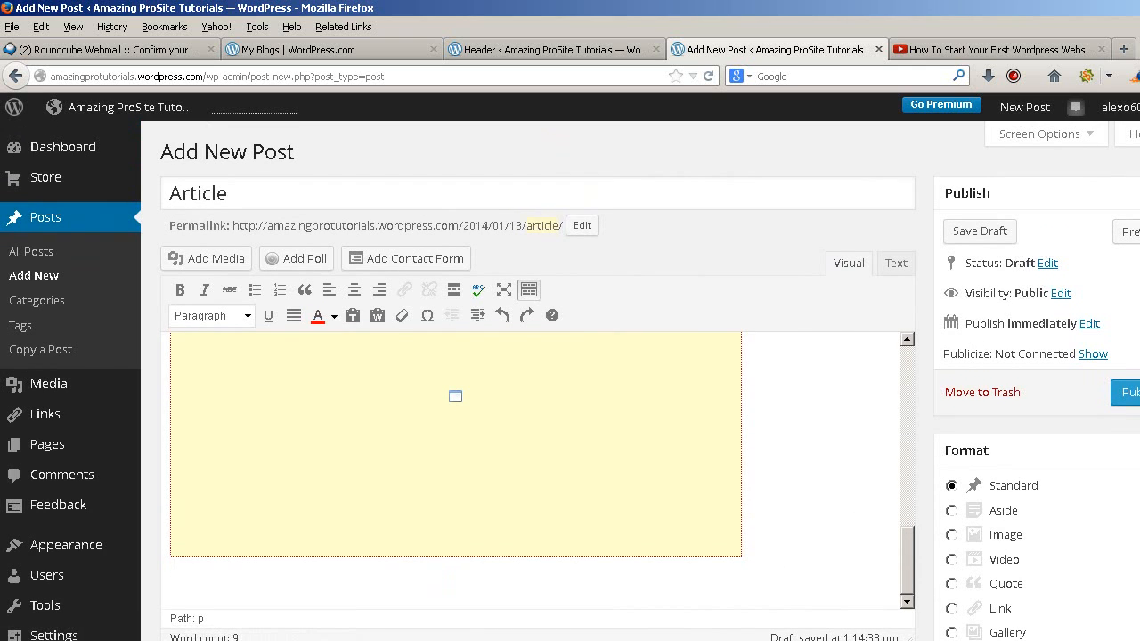
Preview the draft and examine the embedded video, the logo image and the formatted text
left_click(1124, 232)
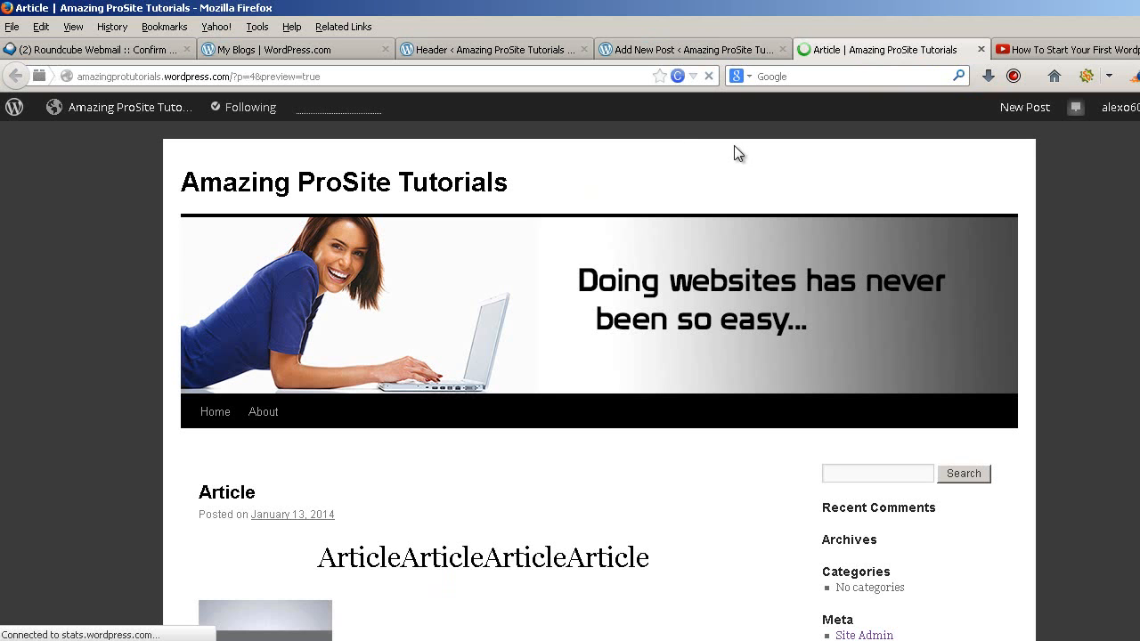
scroll(736, 151, "down", 7)
scroll(736, 223, "down", 10)
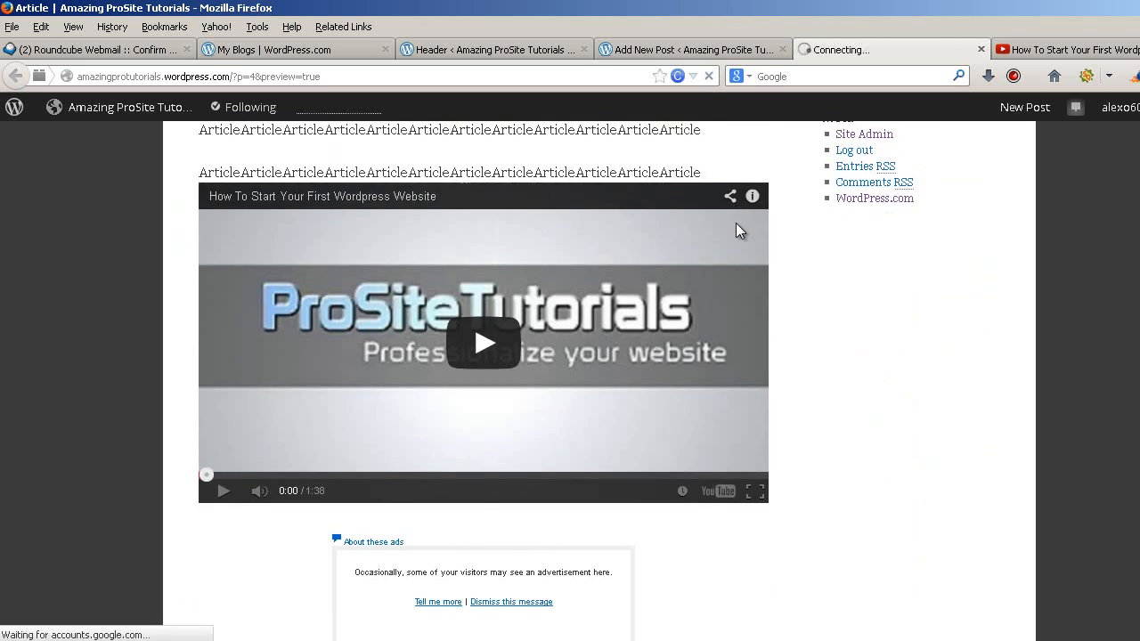
scroll(732, 227, "up", 6)
scroll(580, 366, "up", 4)
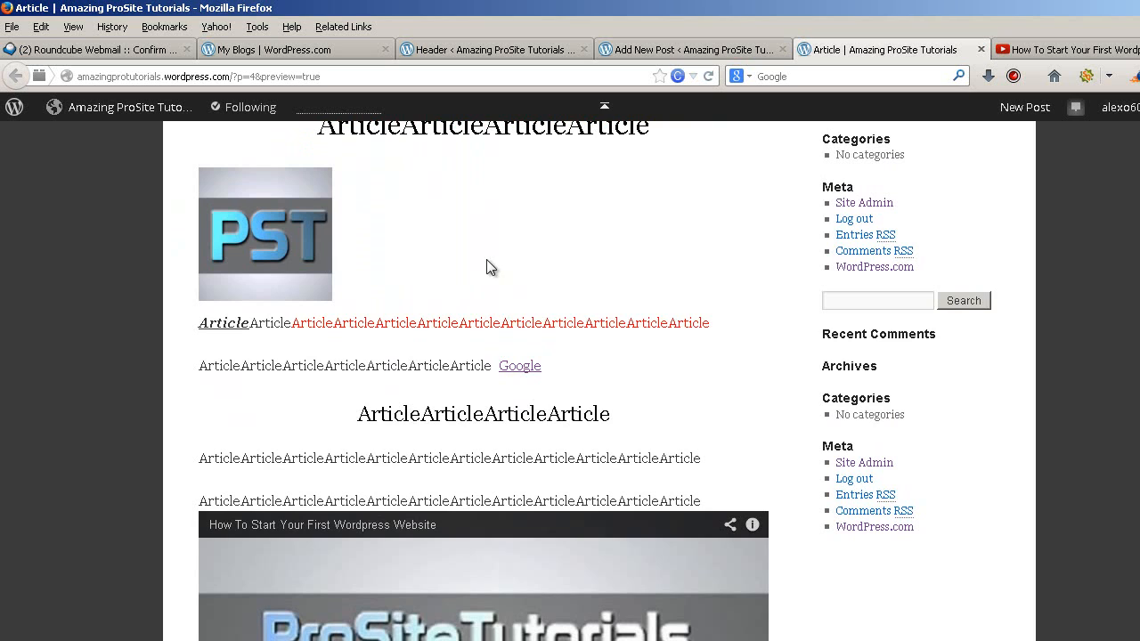
scroll(516, 275, "up", 2)
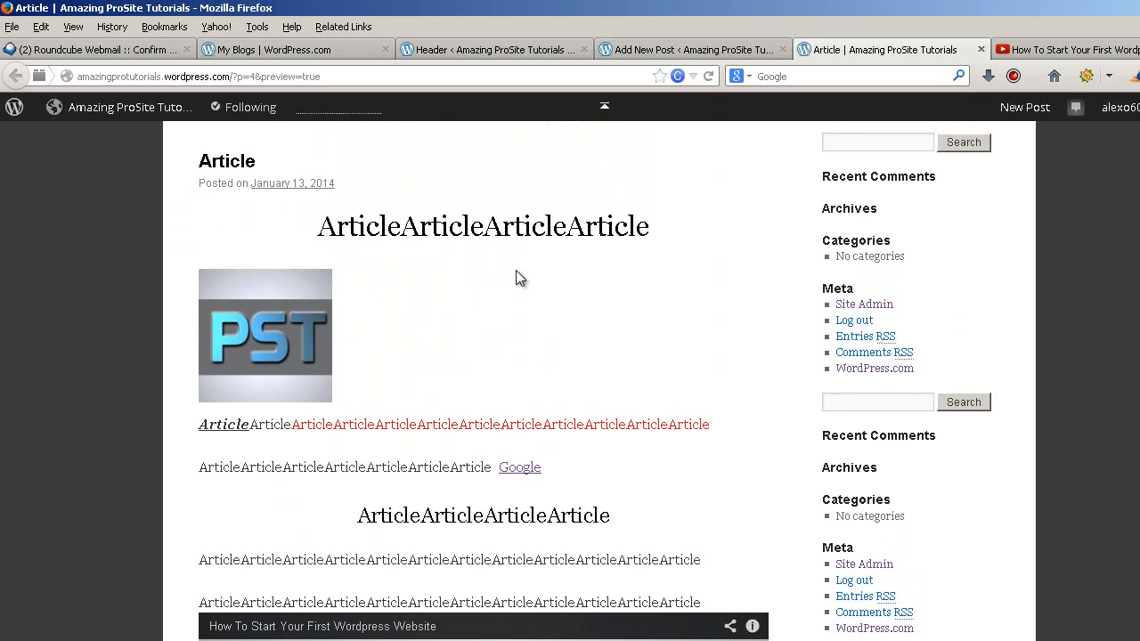
Return to the draft, publish it, and look over the published post from the blog header to the sharing options
left_click(755, 45)
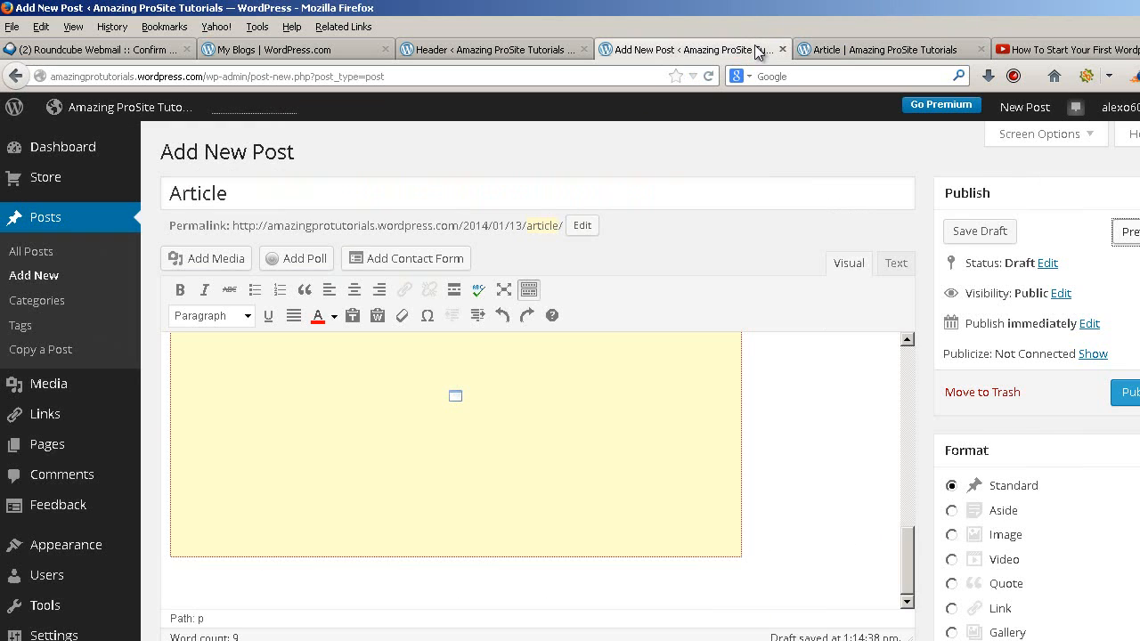
left_click(1125, 393)
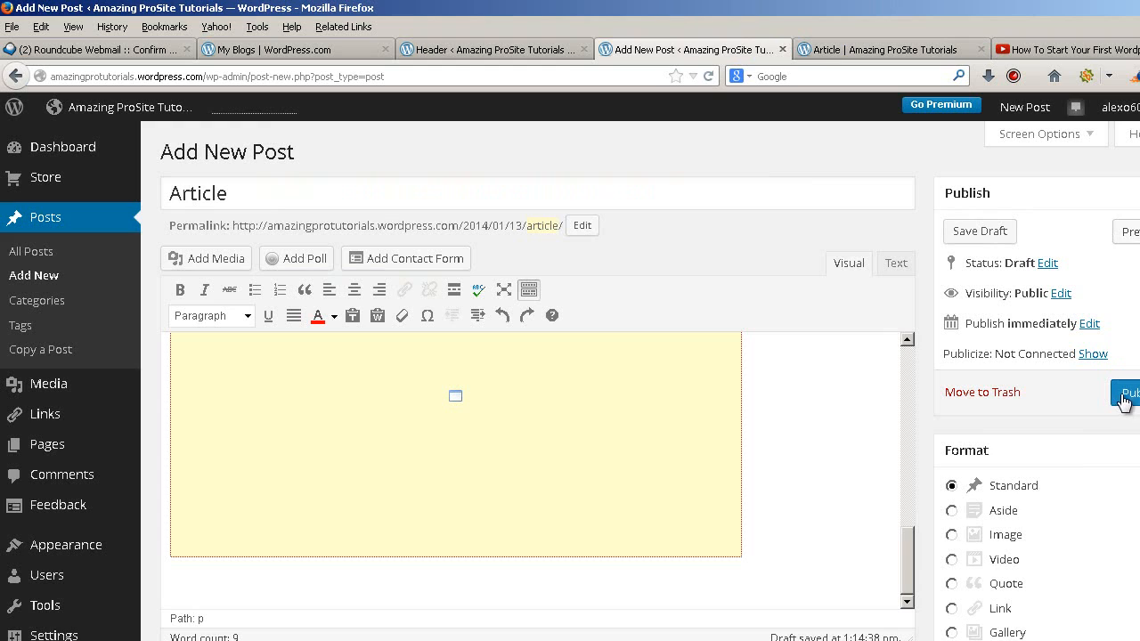
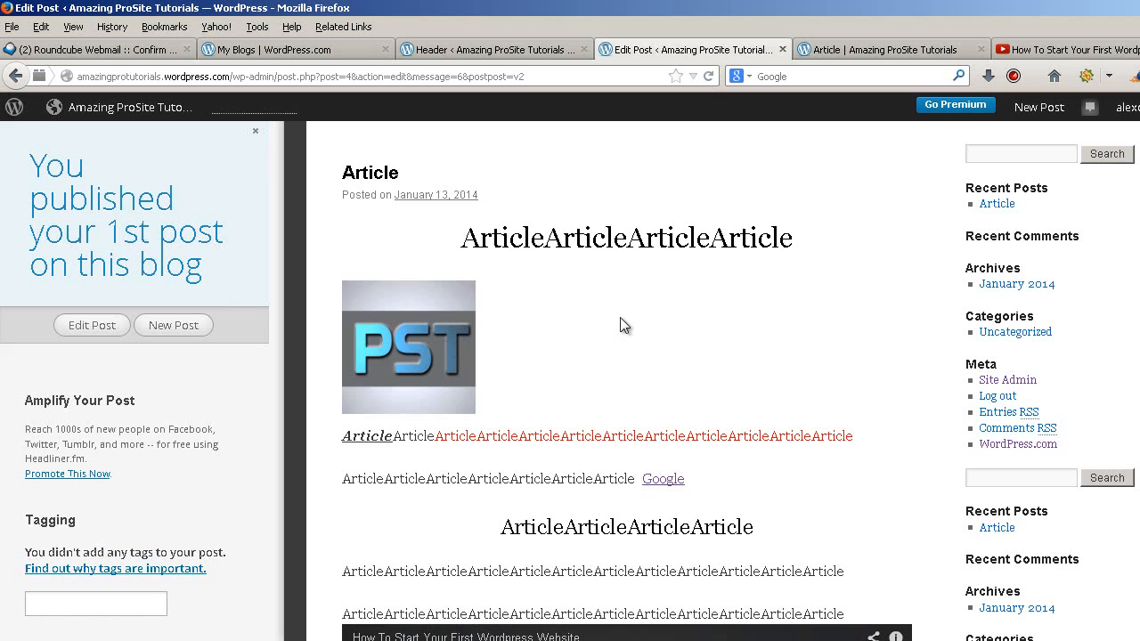
scroll(624, 323, "down", 12)
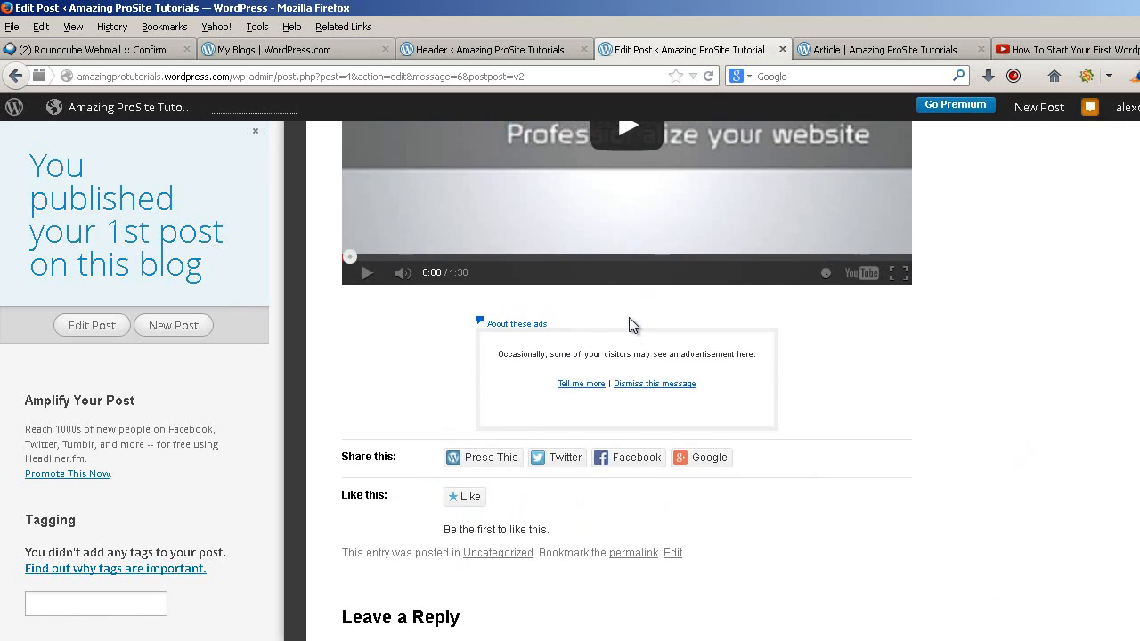
scroll(629, 317, "up", 12)
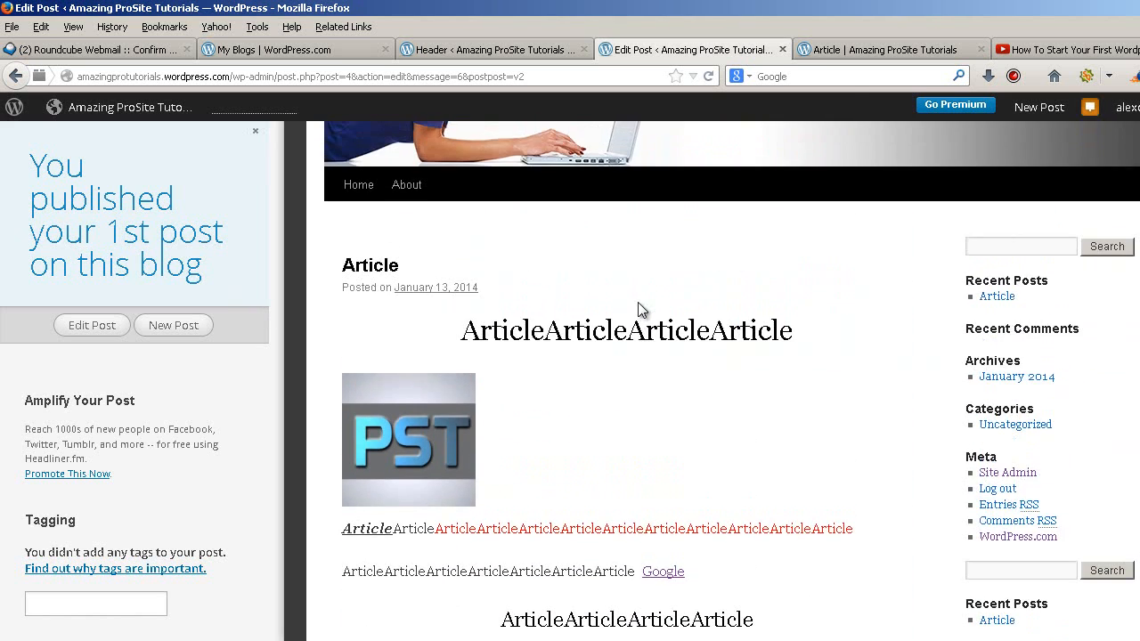
scroll(638, 302, "up", 4)
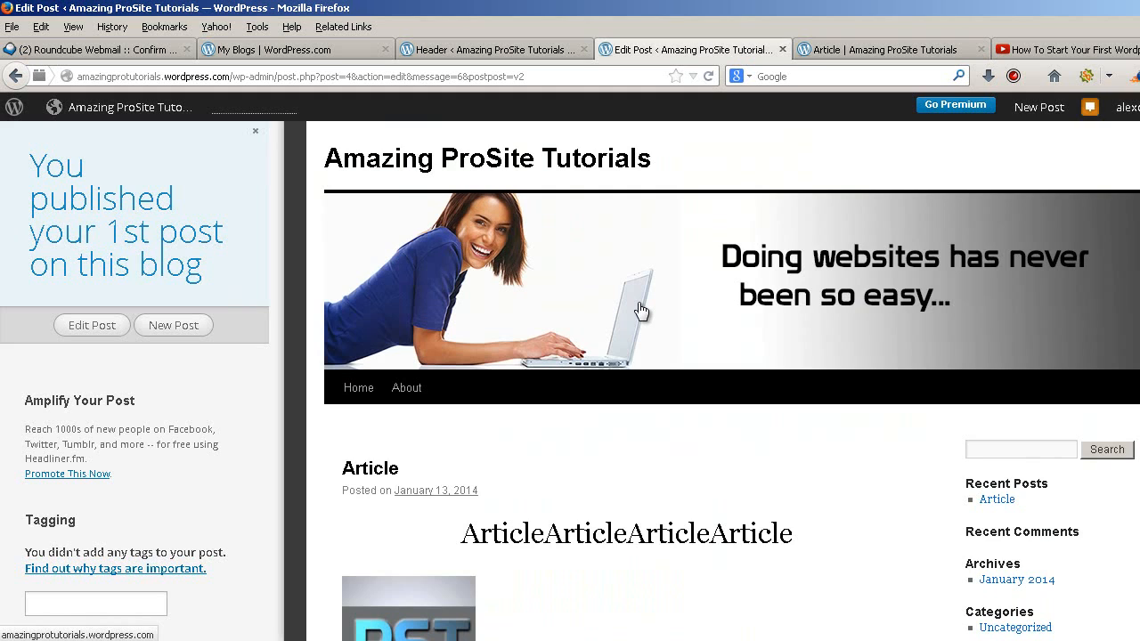
scroll(637, 309, "down", 6)
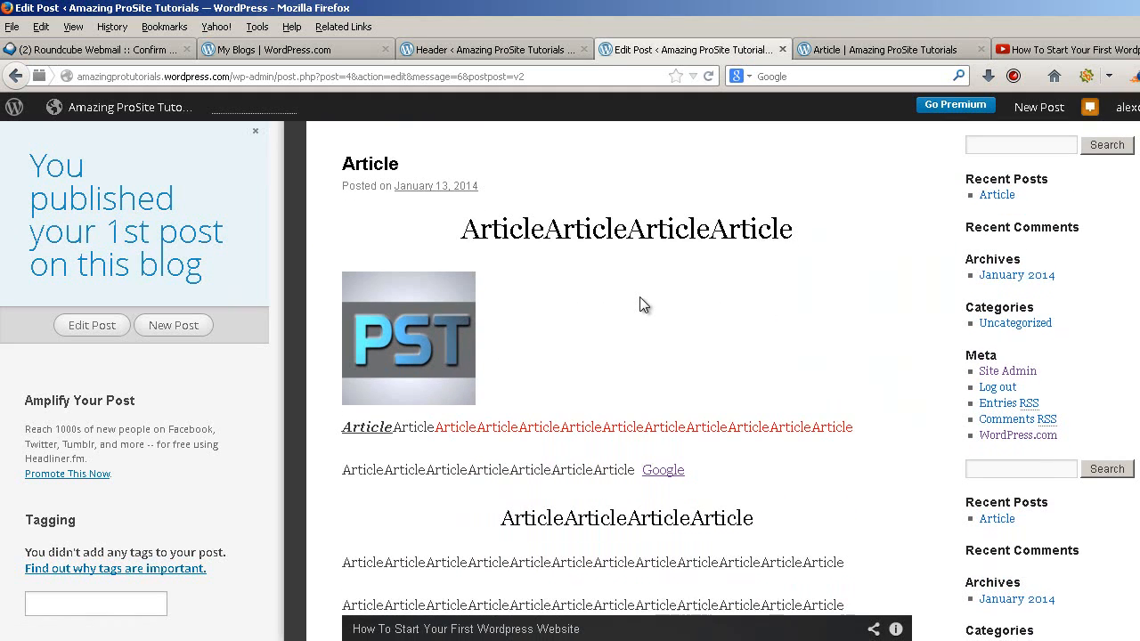
scroll(641, 303, "up", 3)
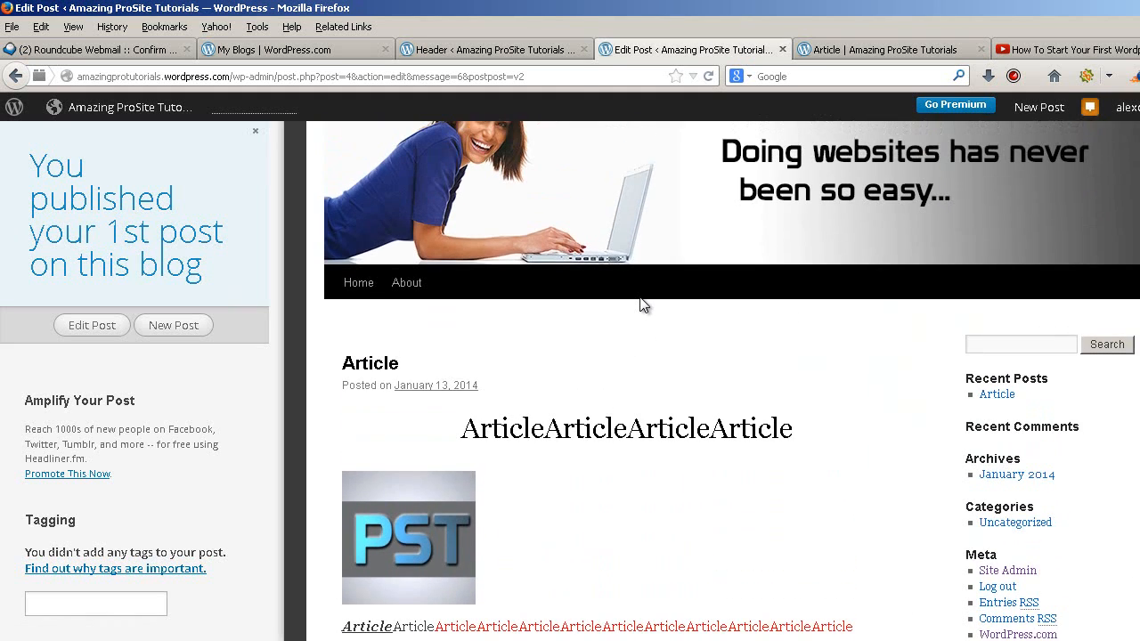
Open the blog's home page and examine how the published post's logo, Google link, text and video are laid out
left_click(358, 287)
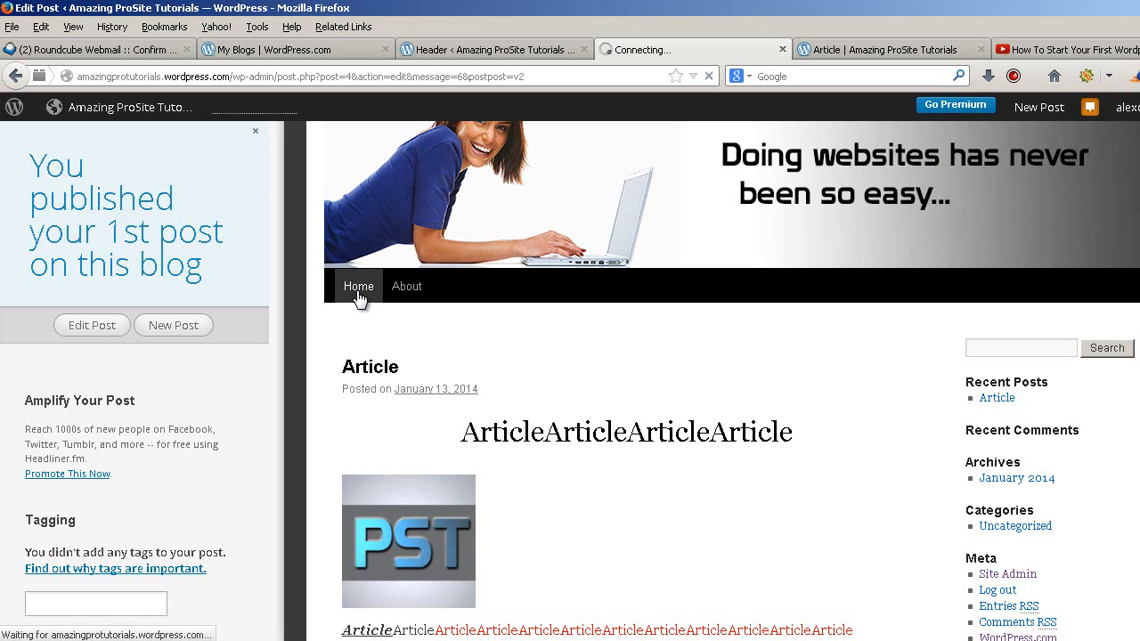
scroll(358, 298, "down", 8)
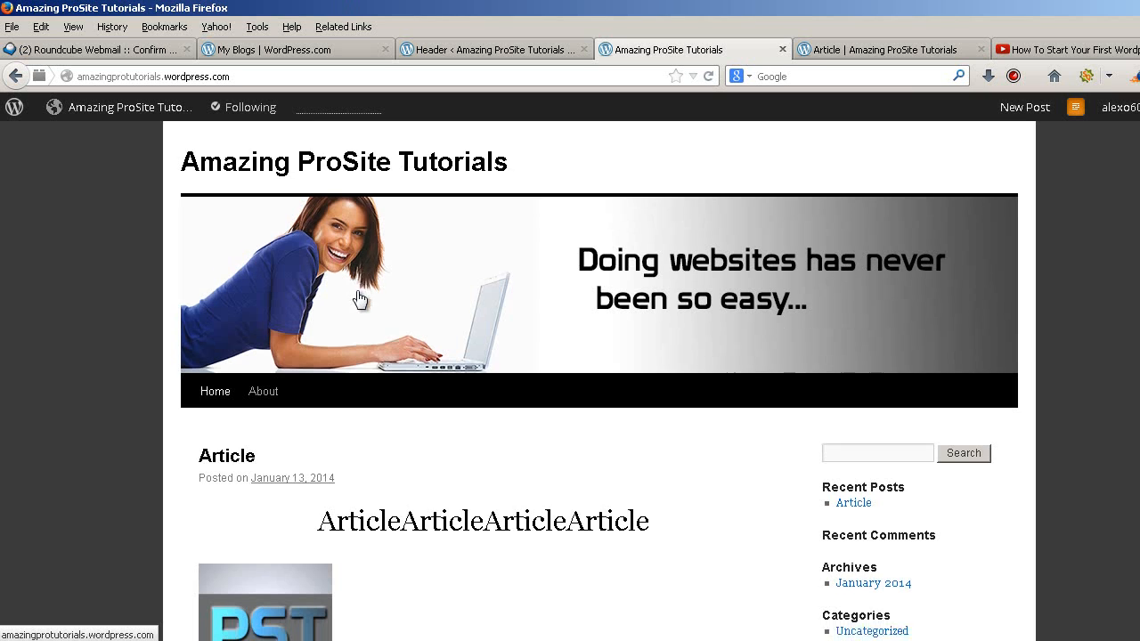
scroll(356, 298, "up", 8)
left_click(360, 299)
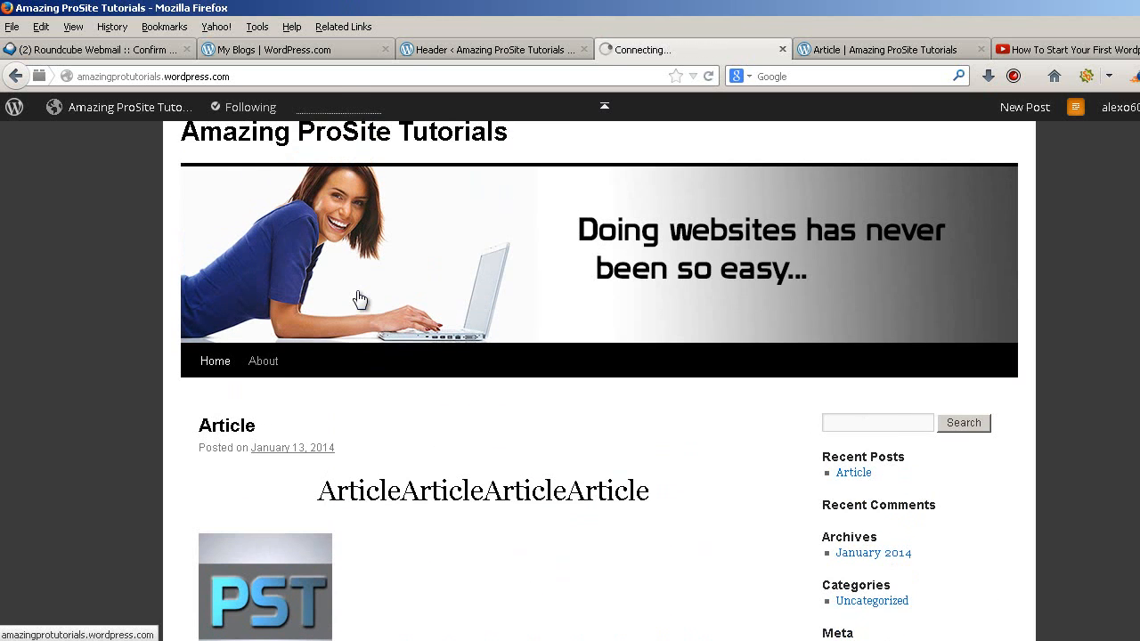
scroll(358, 299, "down", 4)
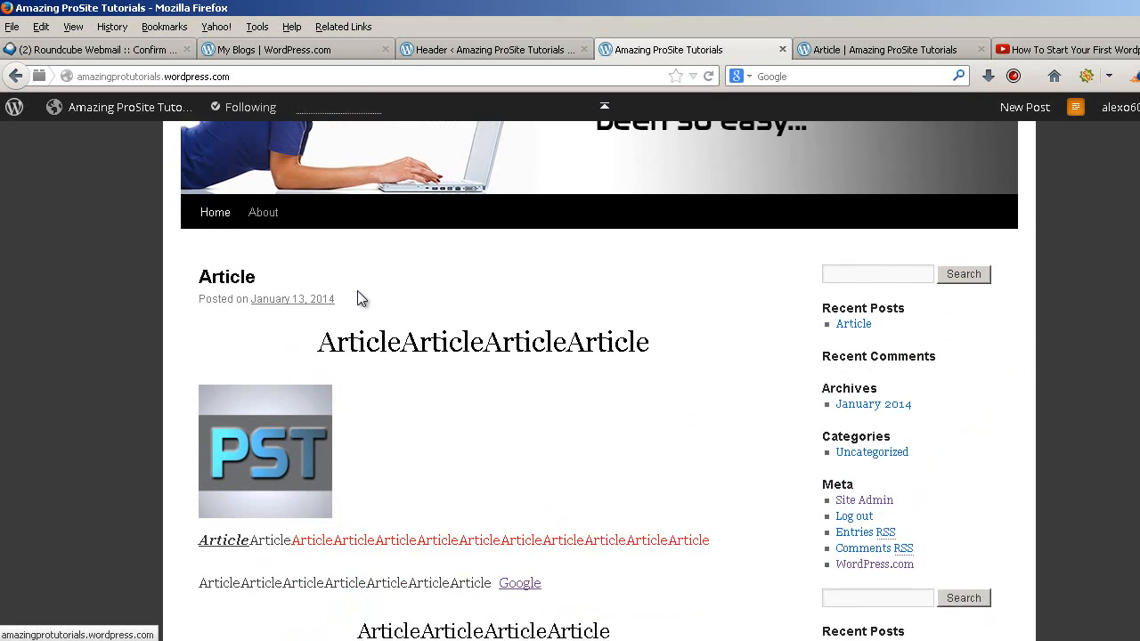
scroll(481, 276, "down", 2)
scroll(482, 271, "down", 4)
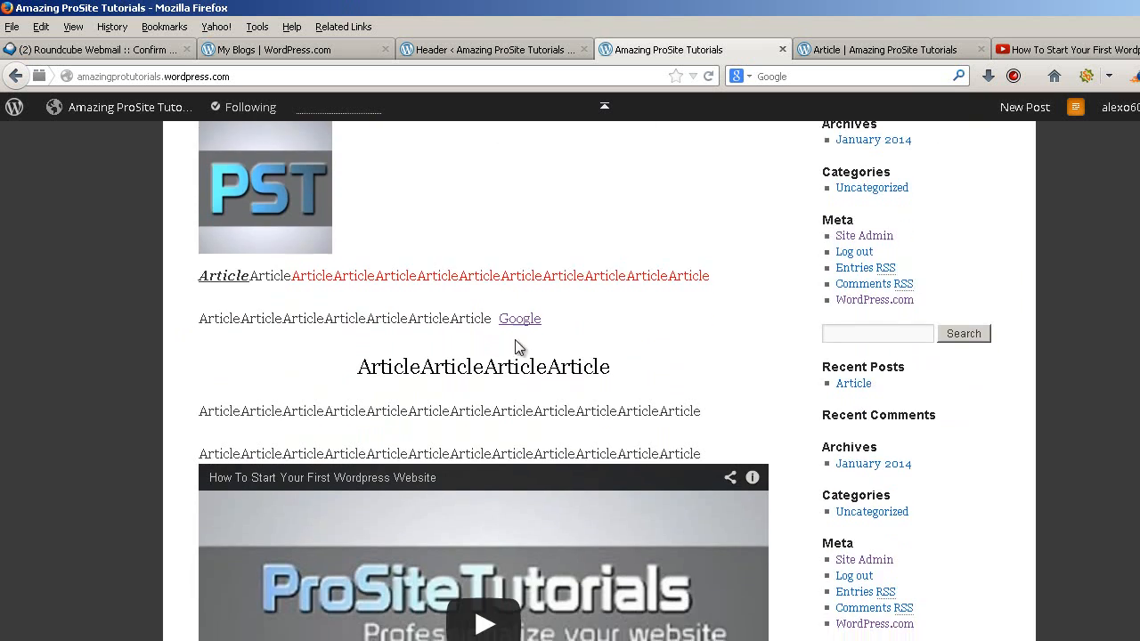
scroll(522, 344, "up", 6)
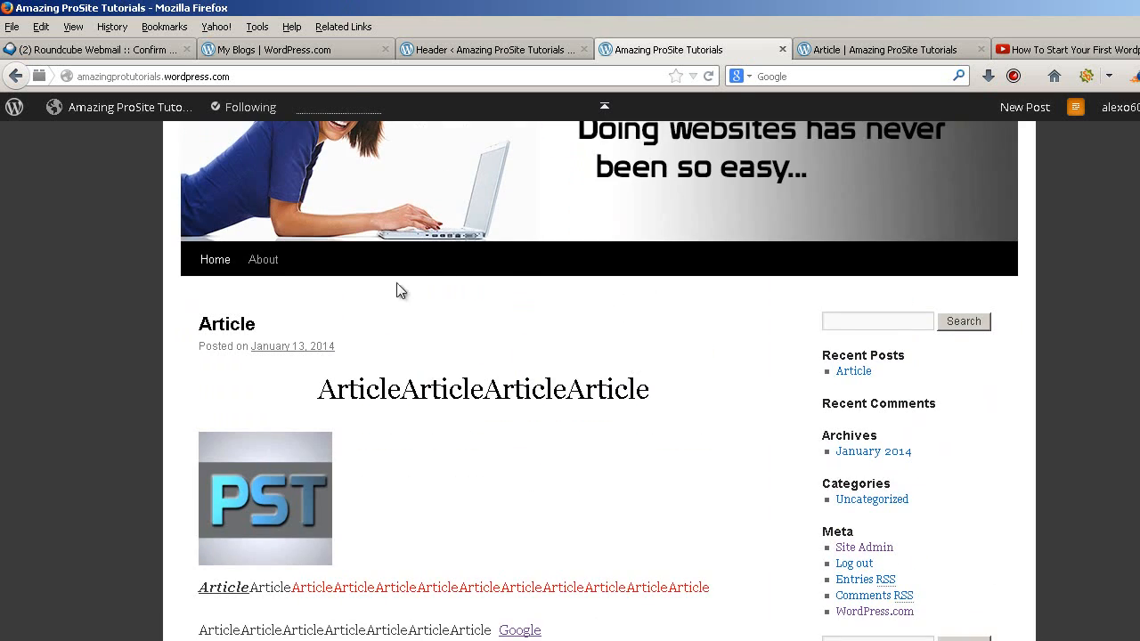
scroll(400, 288, "down", 2)
scroll(527, 321, "down", 5)
scroll(518, 373, "up", 2)
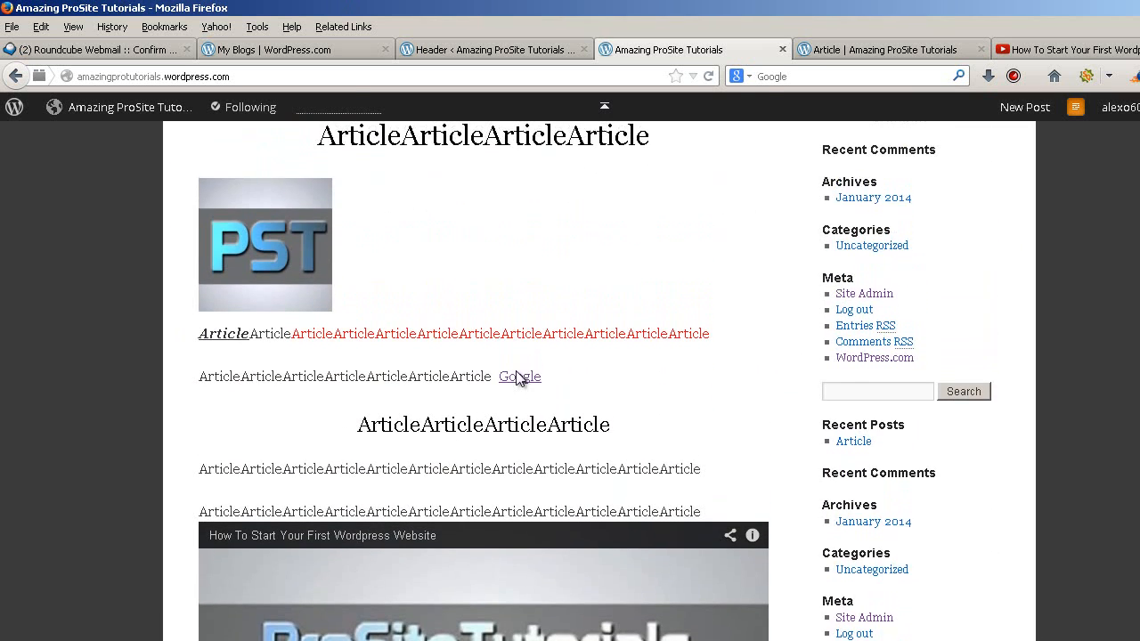
Look back over the published post on the blog's home page up to its title and posting date
scroll(519, 378, "up", 2)
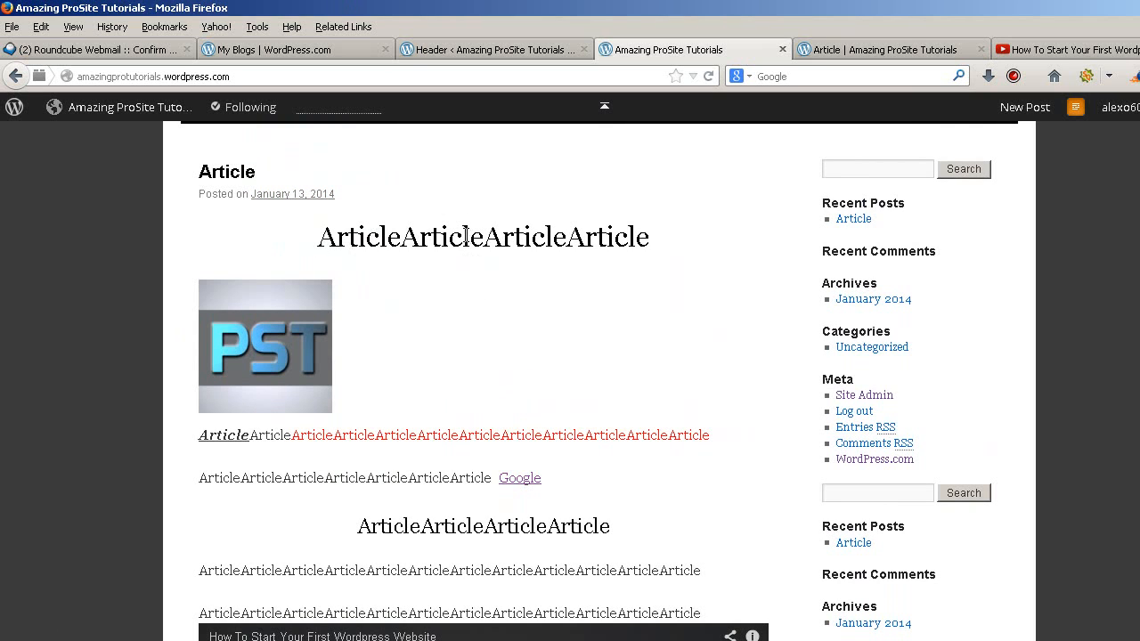
scroll(514, 275, "up", 2)
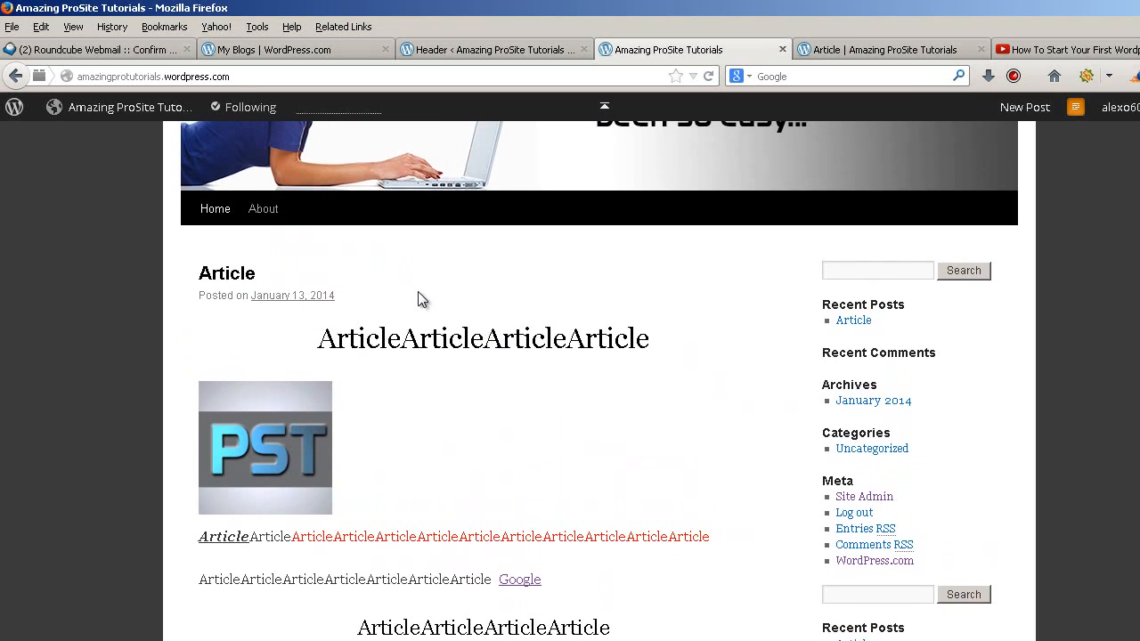
left_click_drag(418, 291, 198, 297)
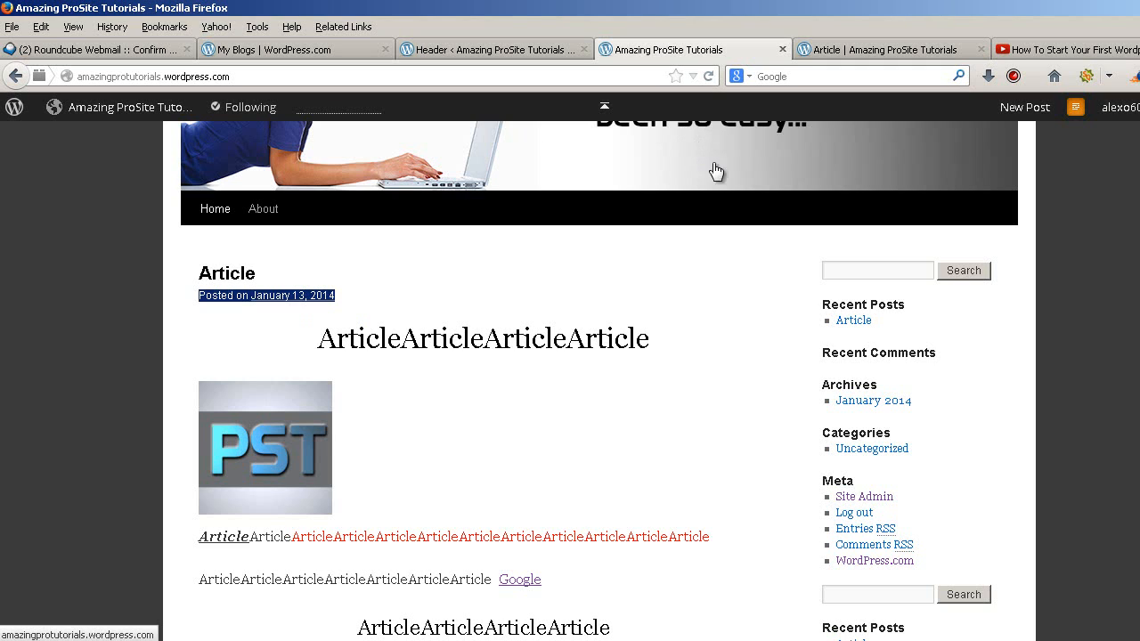
Return to the site administration and start a new page titled "Home"
left_click(457, 49)
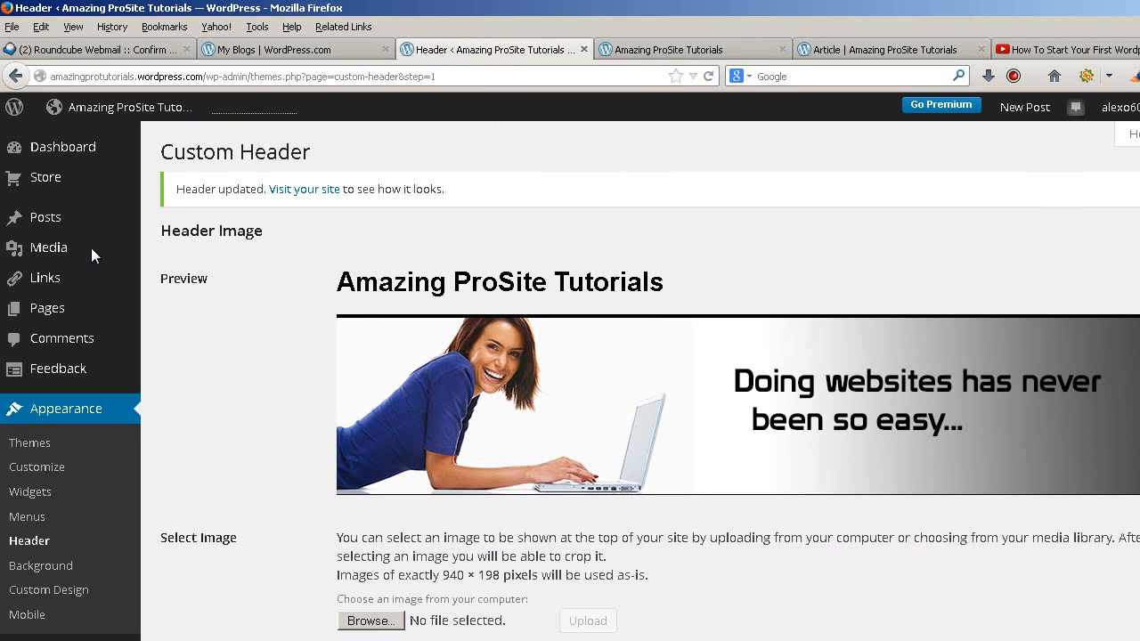
mouse_move(58, 308)
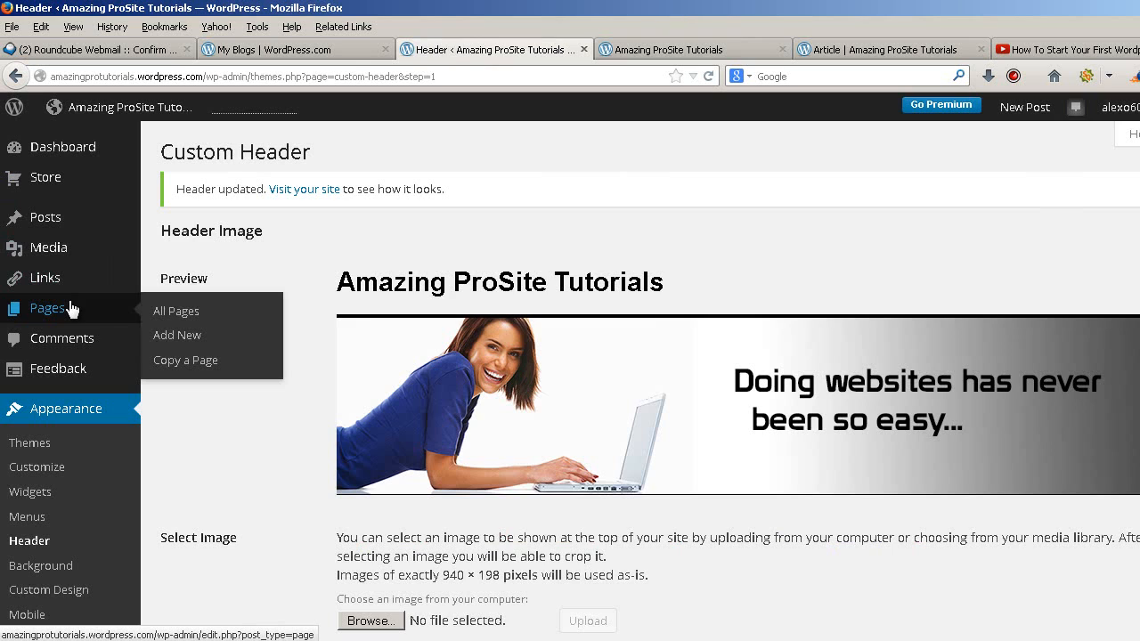
left_click(202, 341)
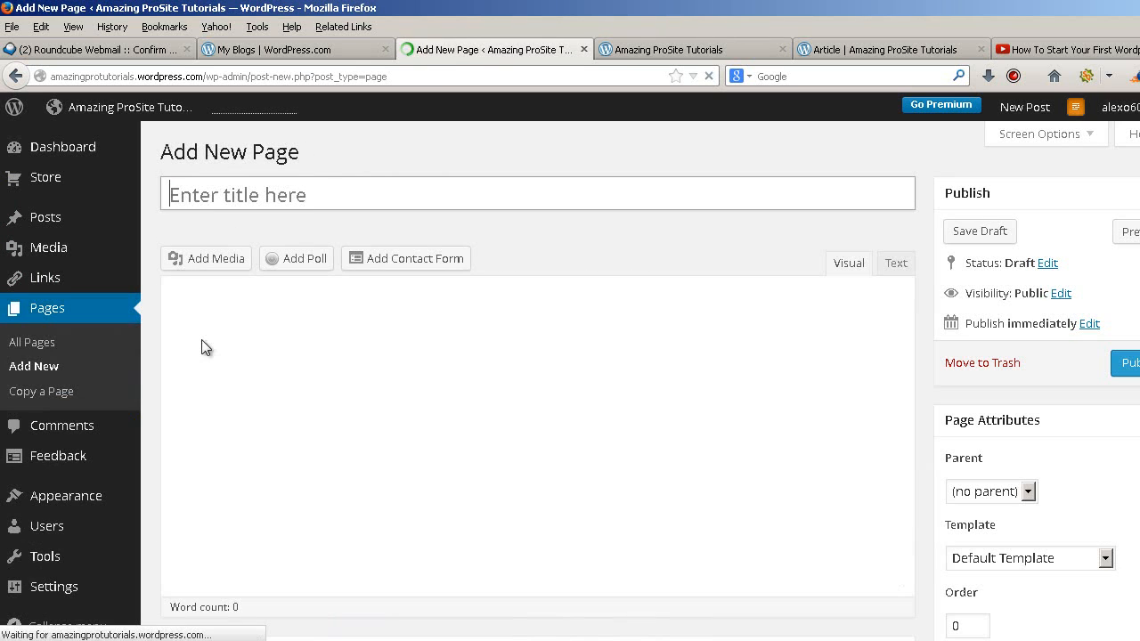
left_click(406, 203)
type("Home")
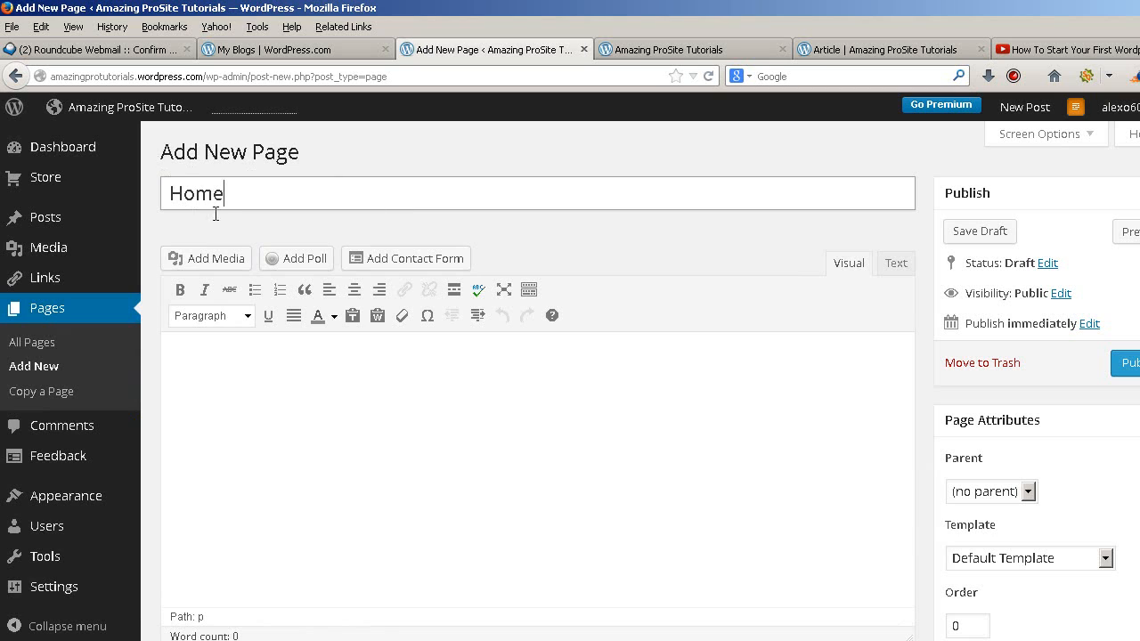
Fill the page body with "articles" and a second paragraph repeating that word five times, and publish the page
left_click(298, 385)
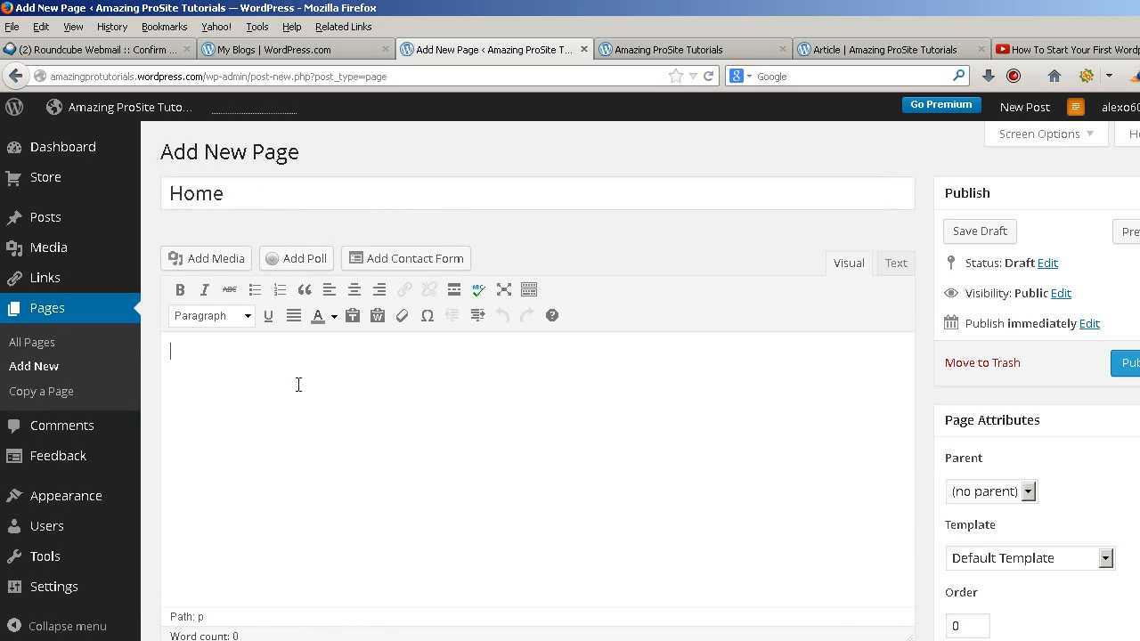
type("artic")
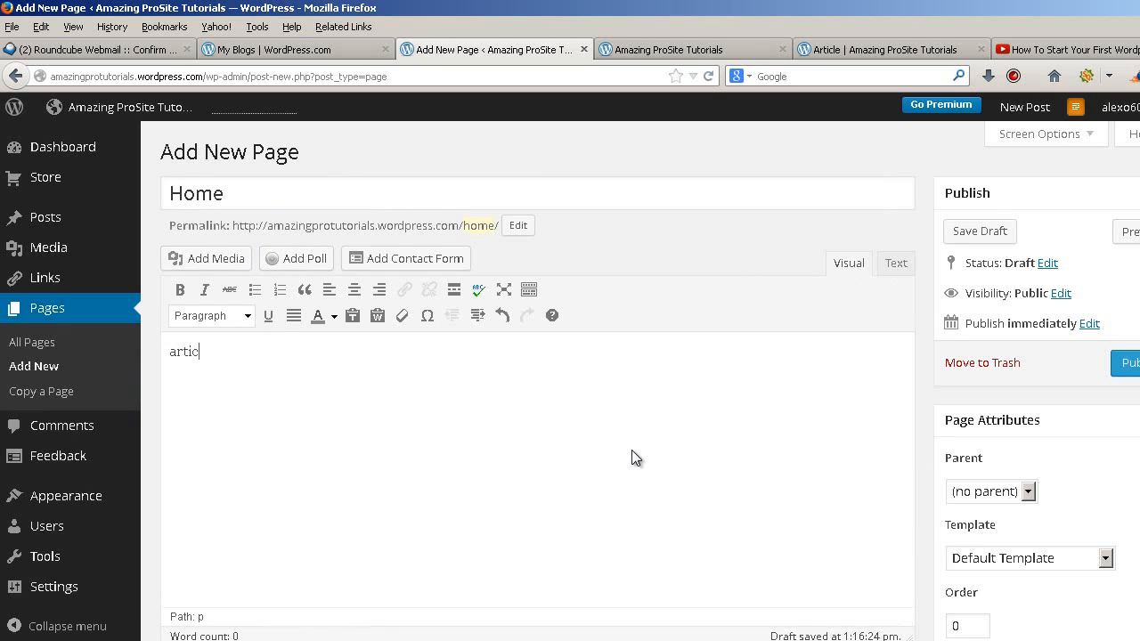
type("les")
key("ctrl+a")
key("ctrl+c")
left_click(614, 348)
key("Return")
key("ctrl+v")
key("ctrl+v")
key("ctrl+v")
key("ctrl+v")
key("ctrl+v")
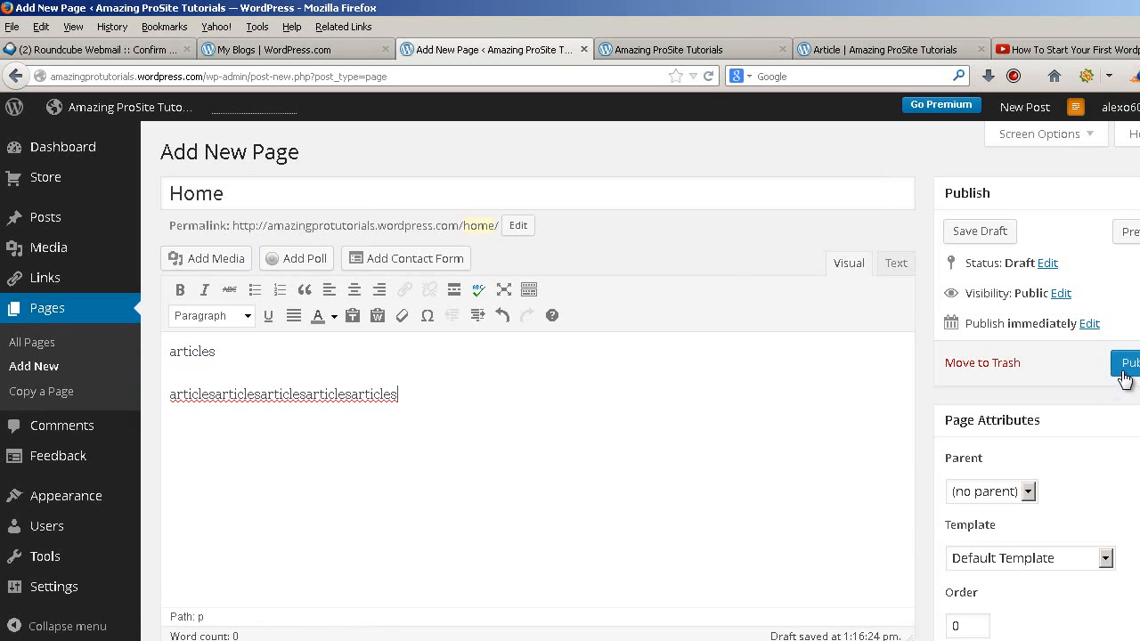
left_click(1130, 366)
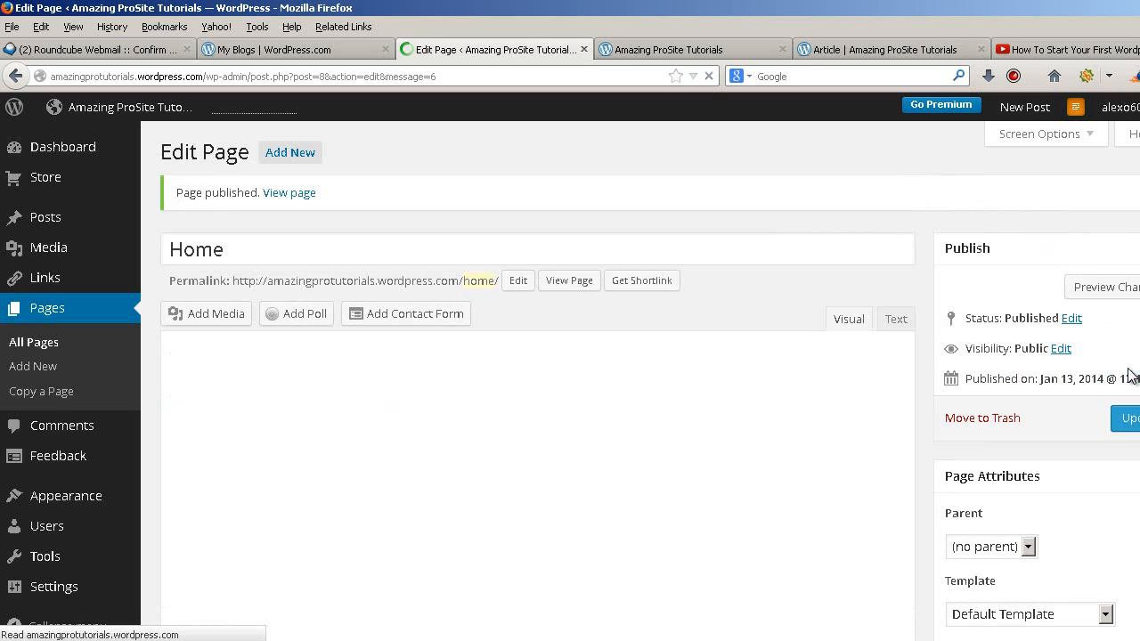
Create another new page titled "Blog" with an empty body and publish it
left_click(276, 166)
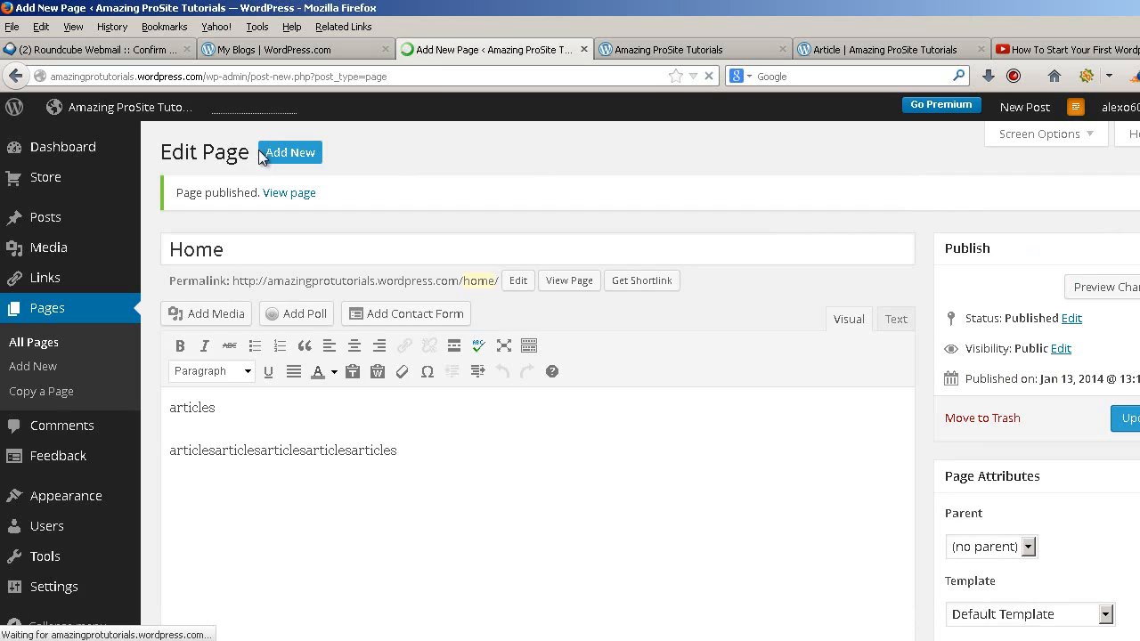
type("Bl")
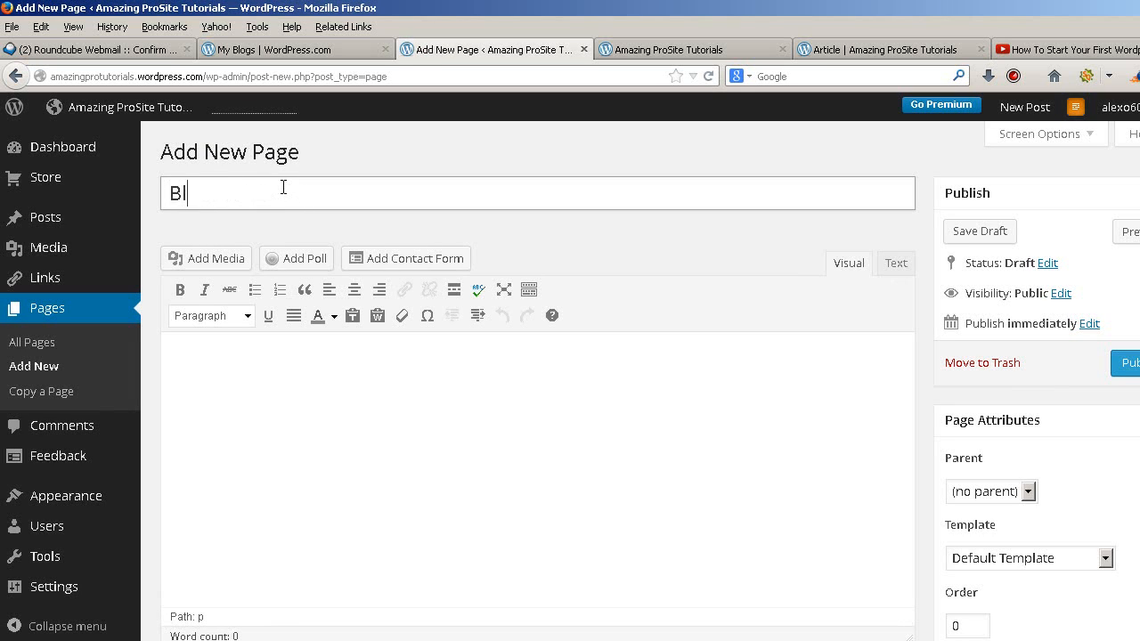
type("og")
left_click(1129, 367)
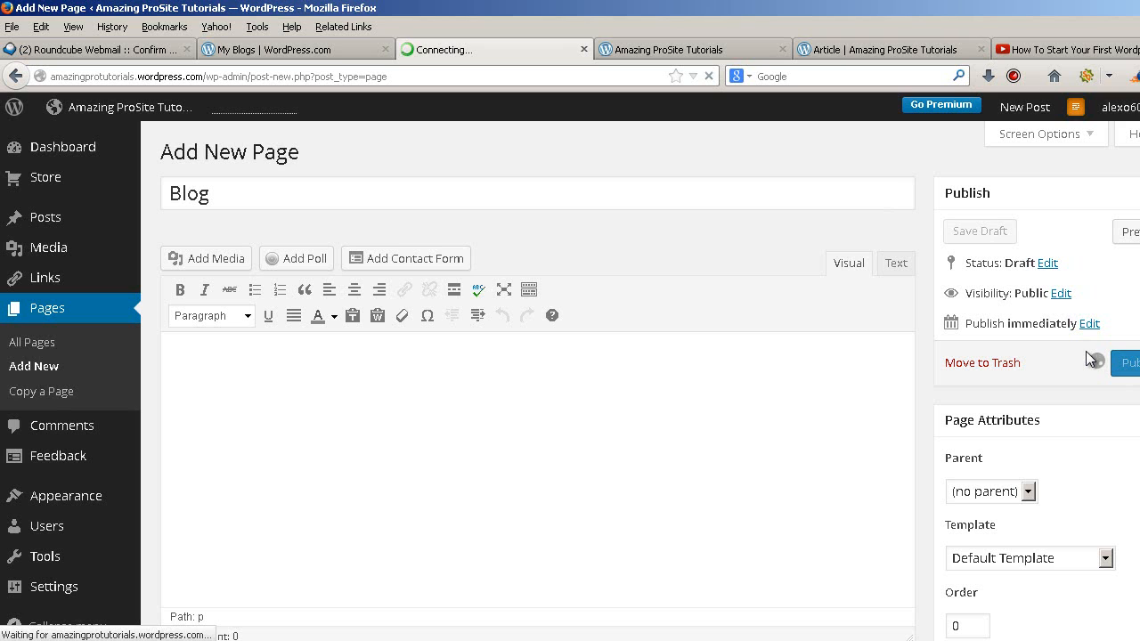
scroll(696, 274, "down", 2)
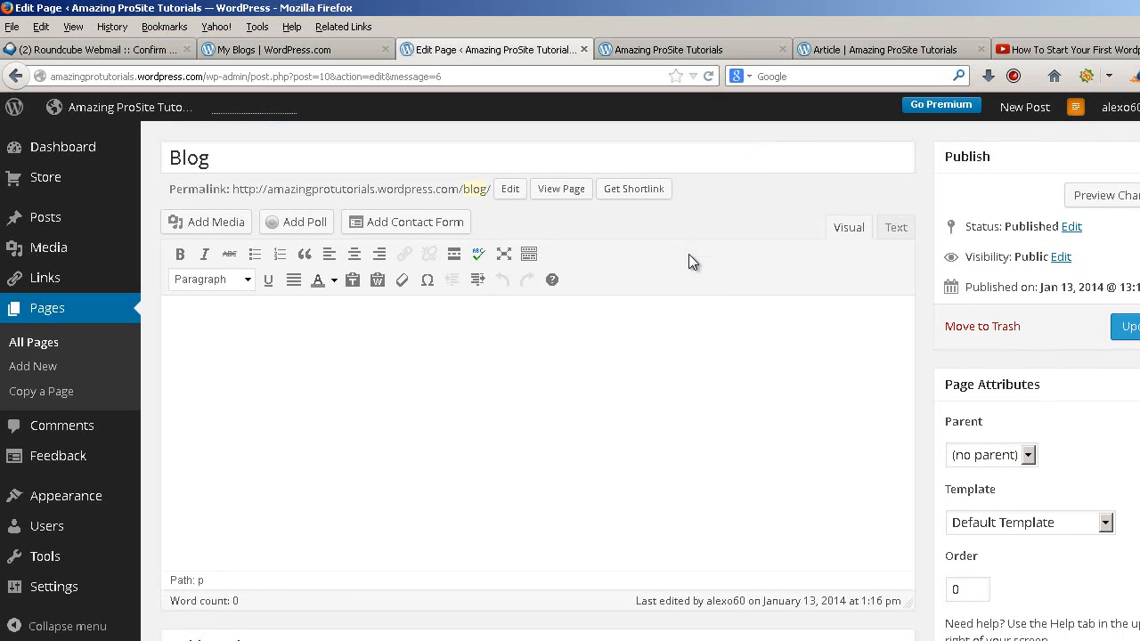
In the reading settings, make the front page display a static page, with Home as front page and Blog as posts page
mouse_move(70, 594)
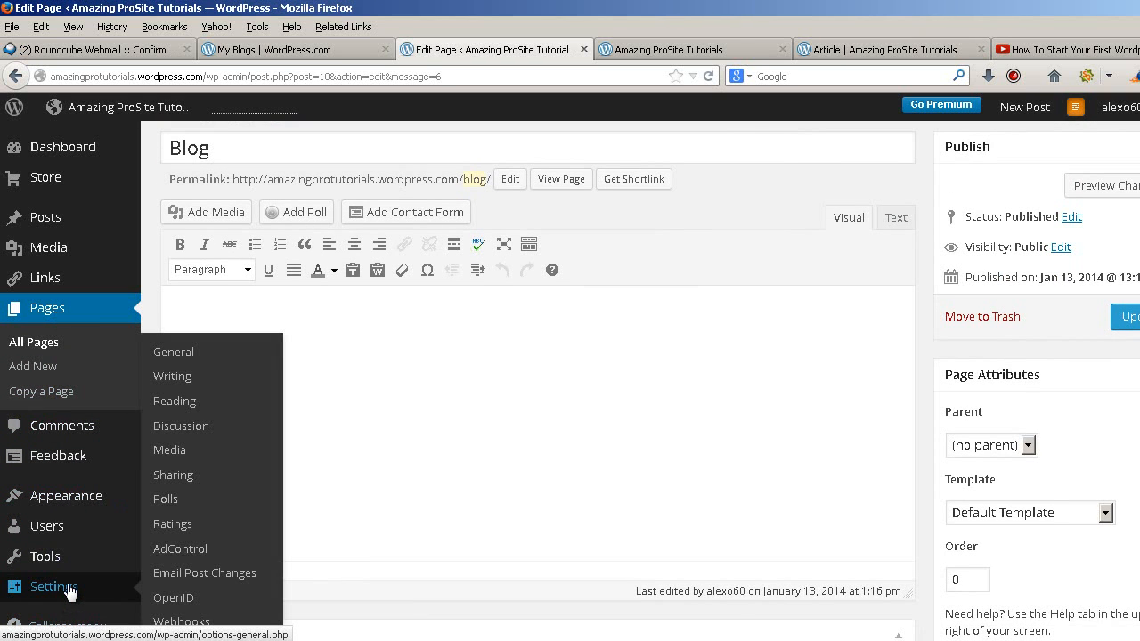
left_click(196, 402)
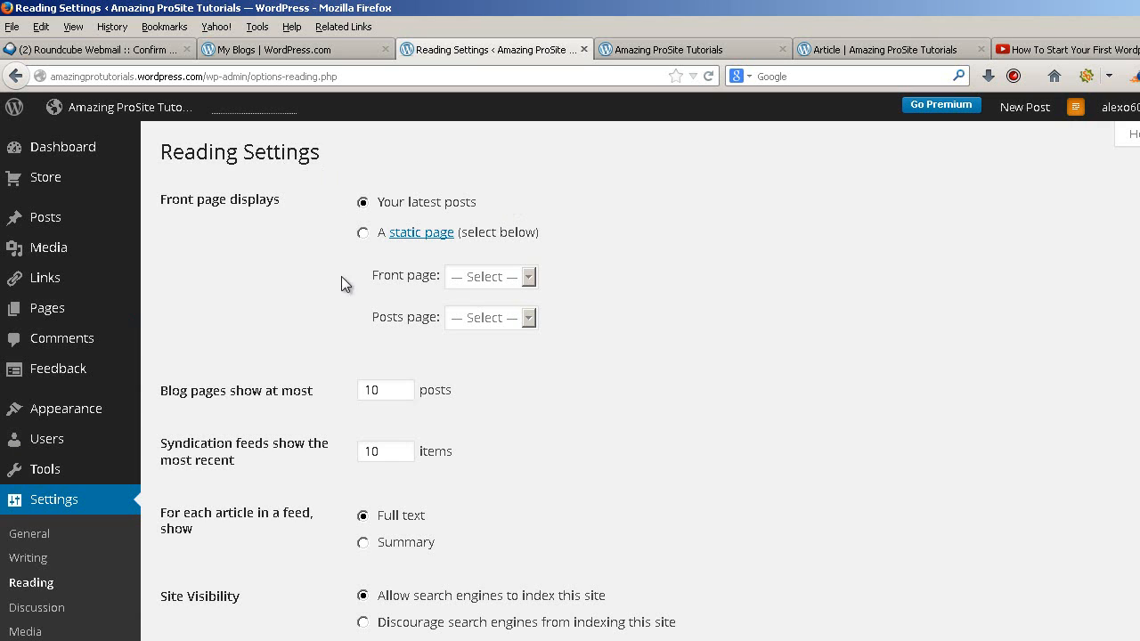
left_click(363, 234)
left_click(462, 277)
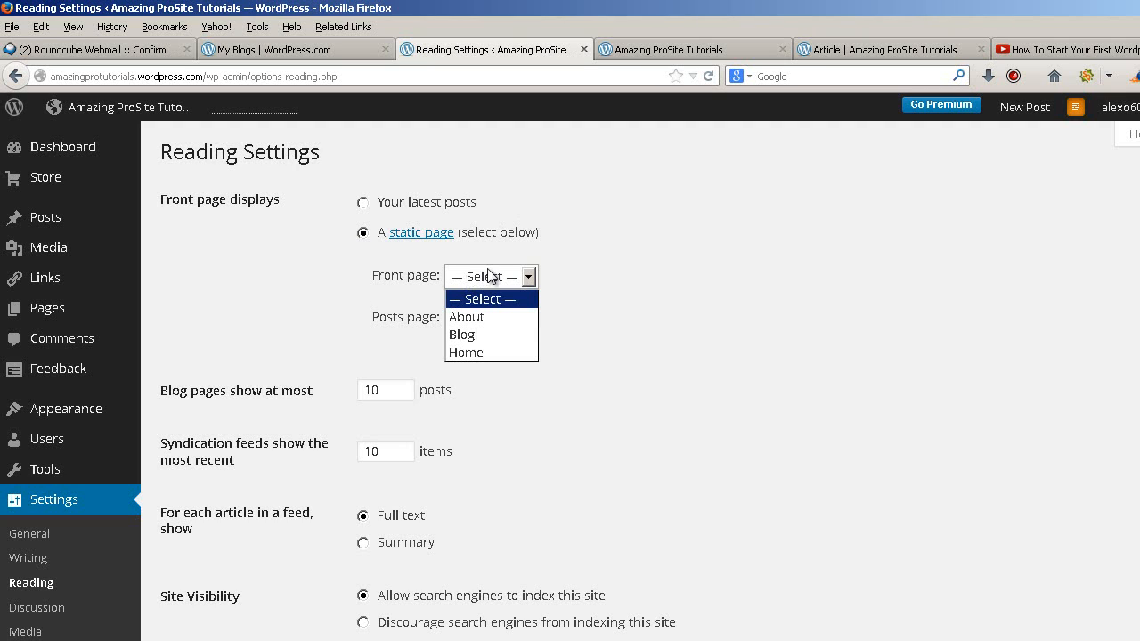
left_click(467, 353)
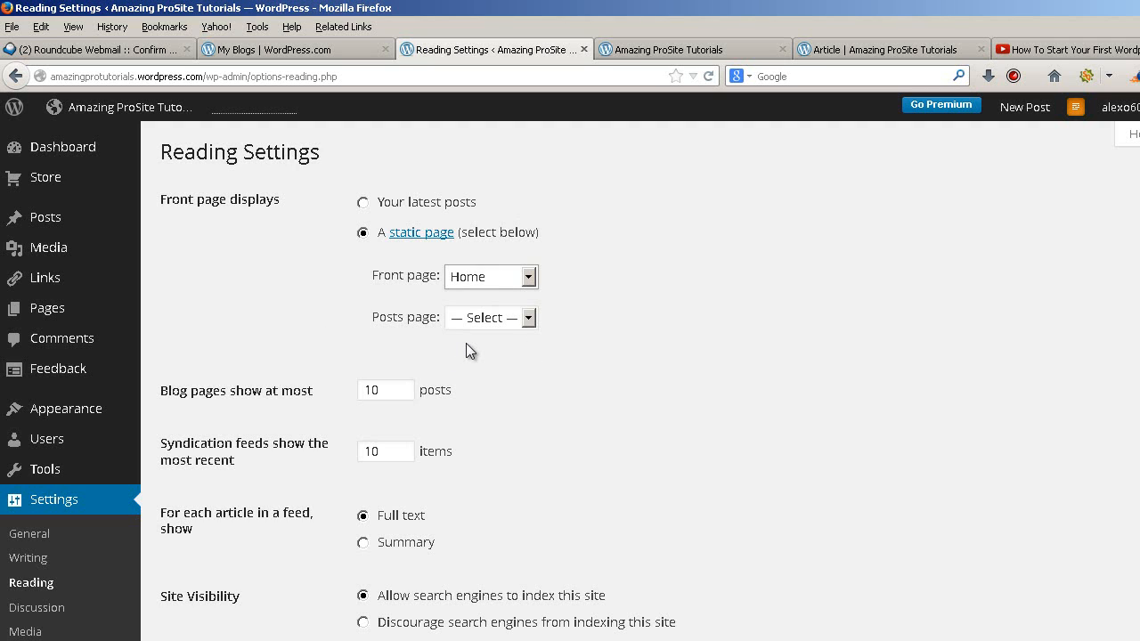
left_click(504, 321)
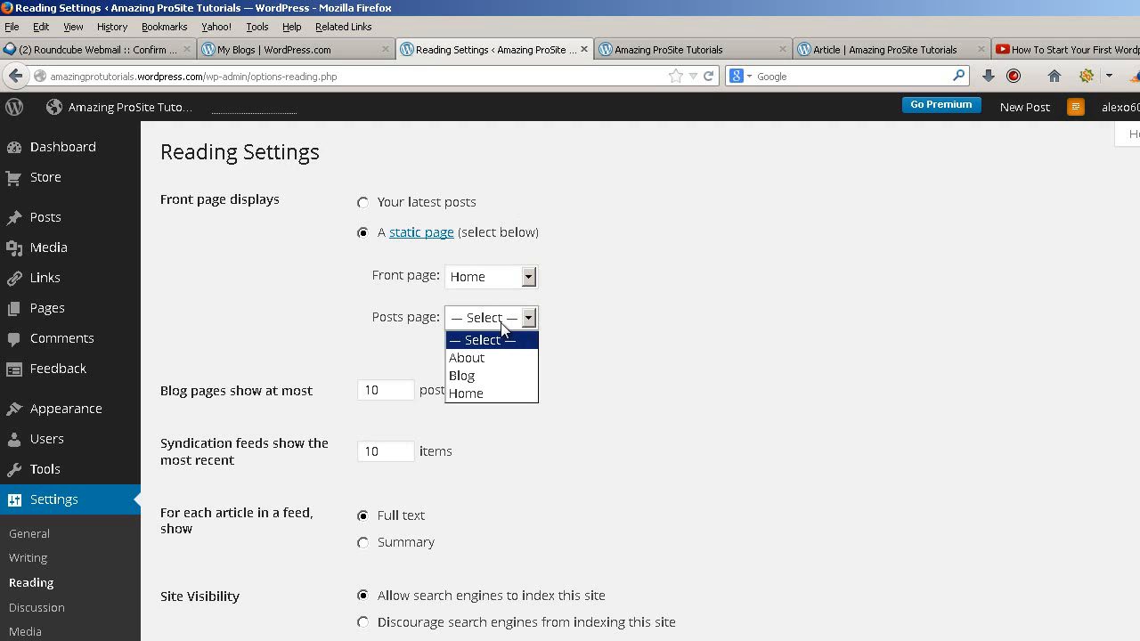
left_click(495, 378)
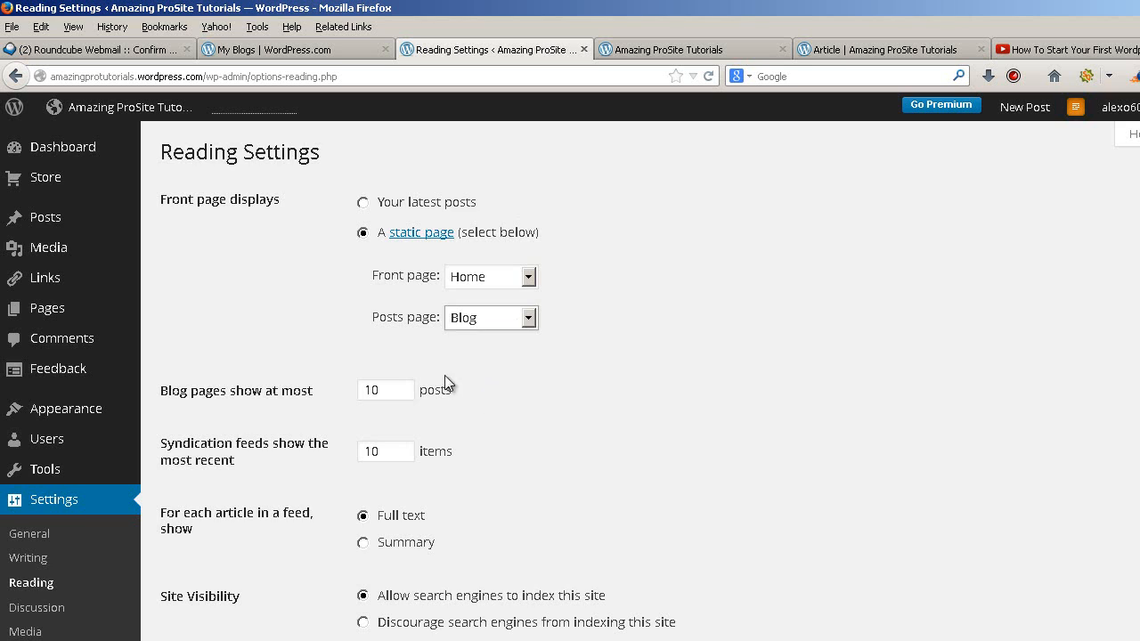
Look through the remaining reading settings down to the follower email texts and save the changes
scroll(385, 291, "down", 4)
scroll(346, 267, "up", 2)
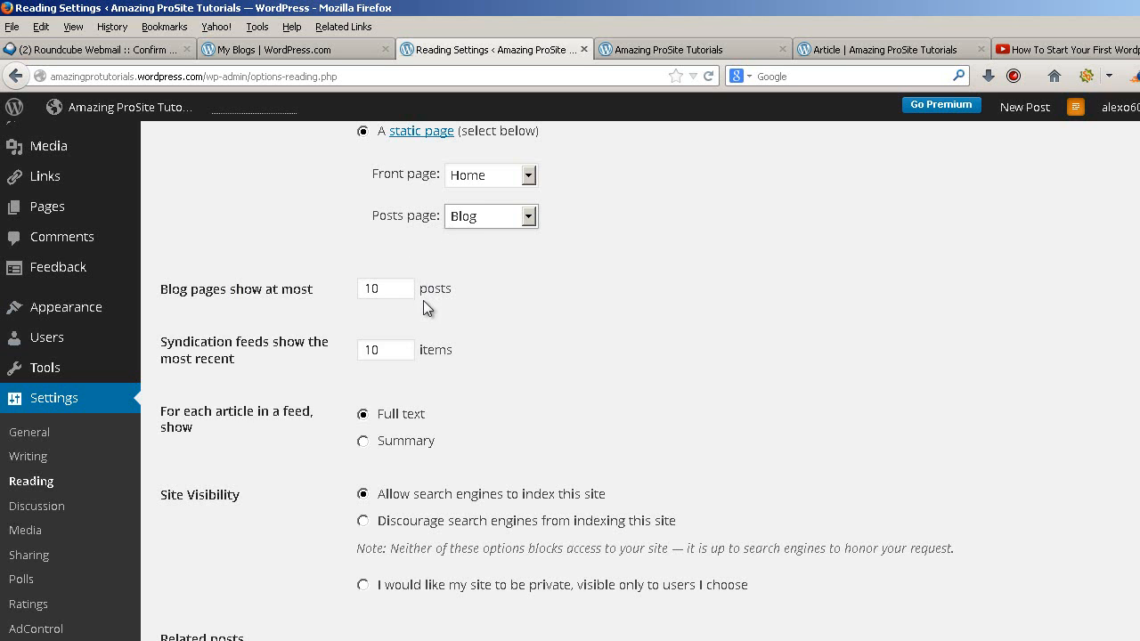
scroll(423, 300, "down", 10)
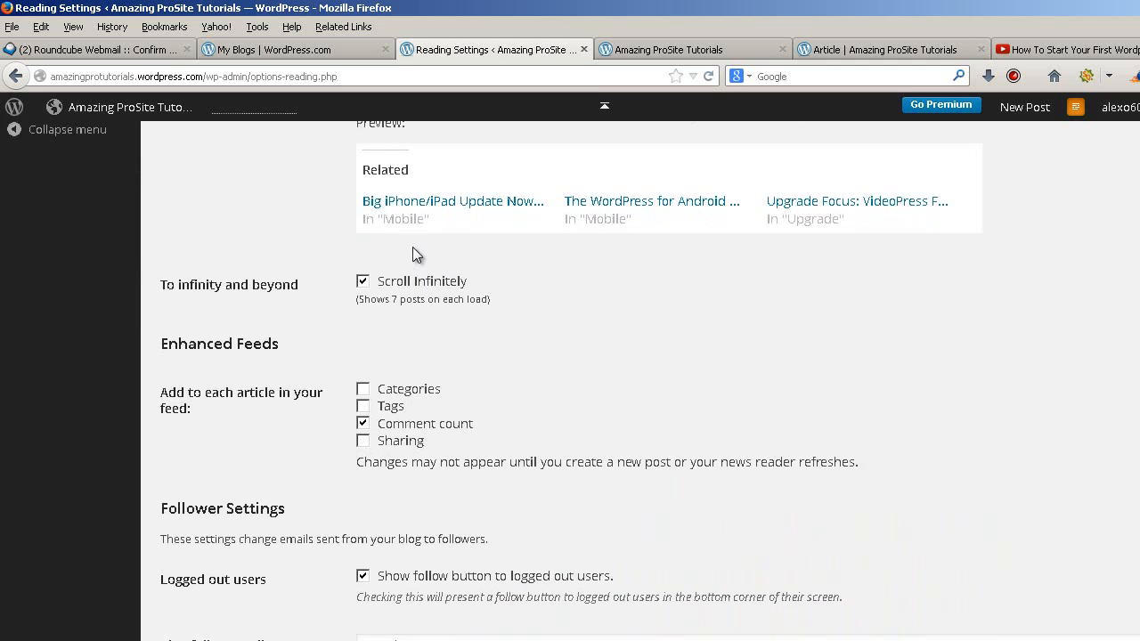
scroll(412, 247, "down", 5)
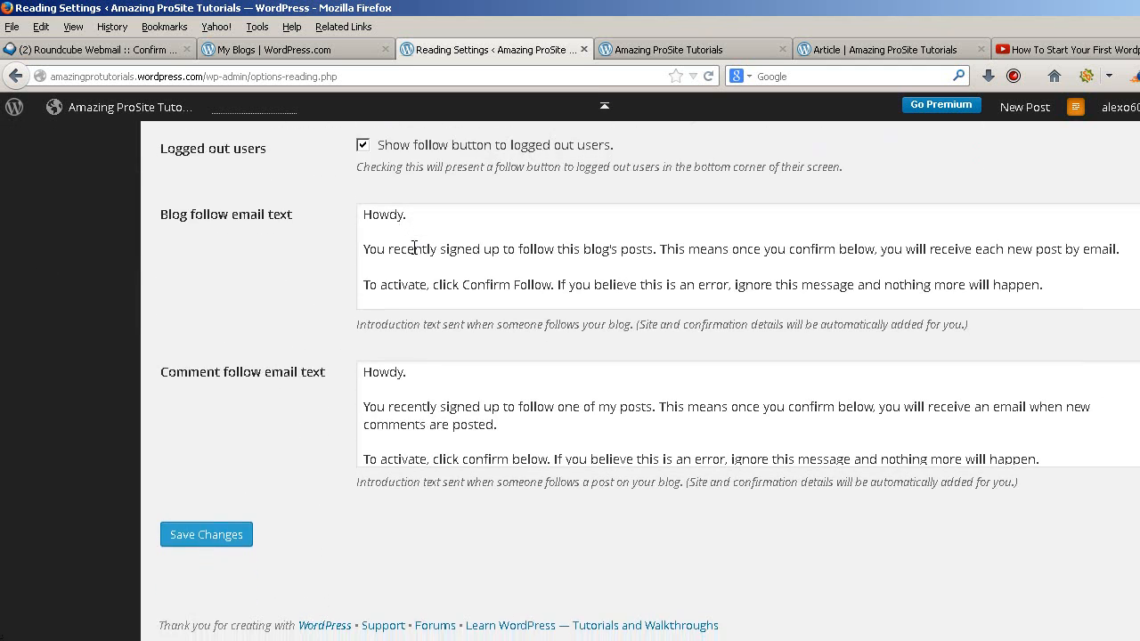
scroll(415, 248, "up", 5)
scroll(417, 255, "down", 3)
scroll(412, 246, "down", 3)
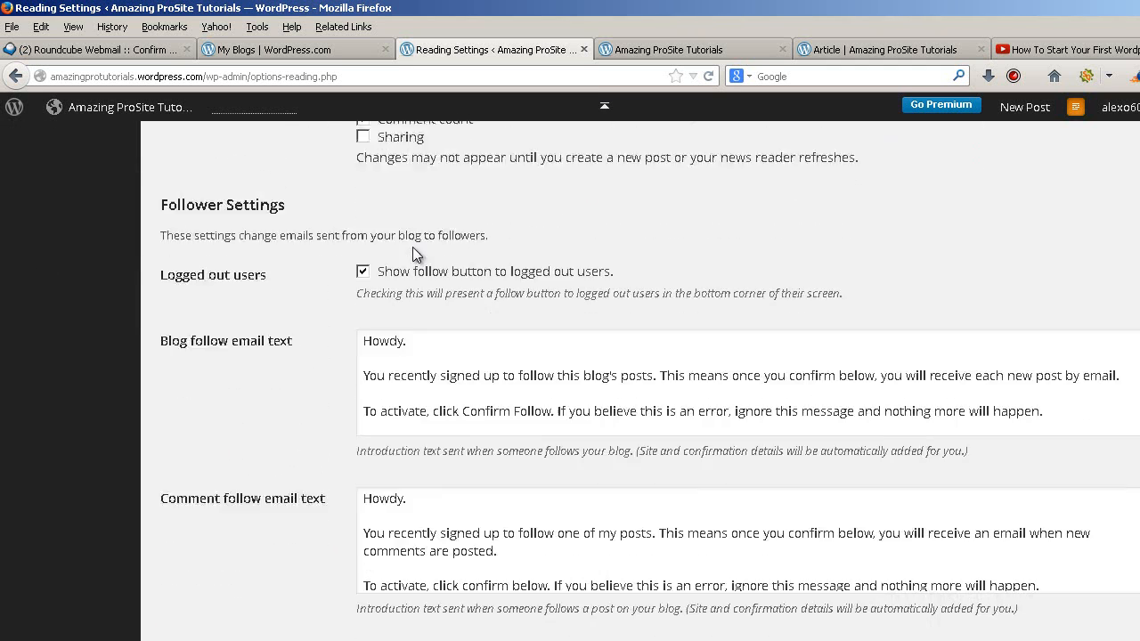
left_click(224, 537)
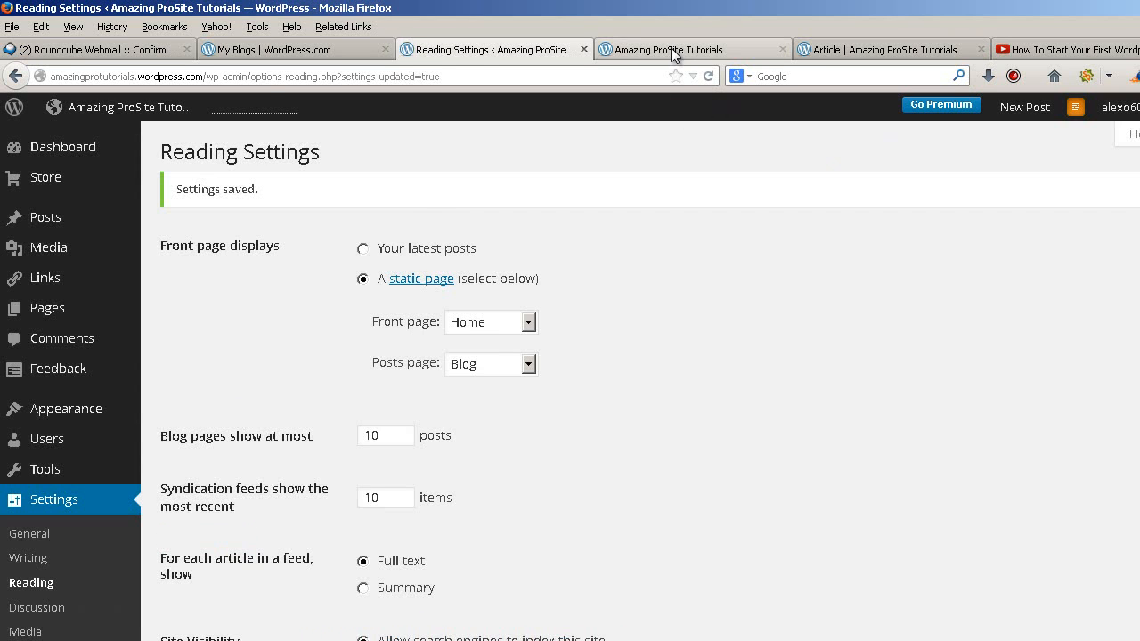
Reload the live site and check the Home page's title, text and navigation menu
left_click(671, 49)
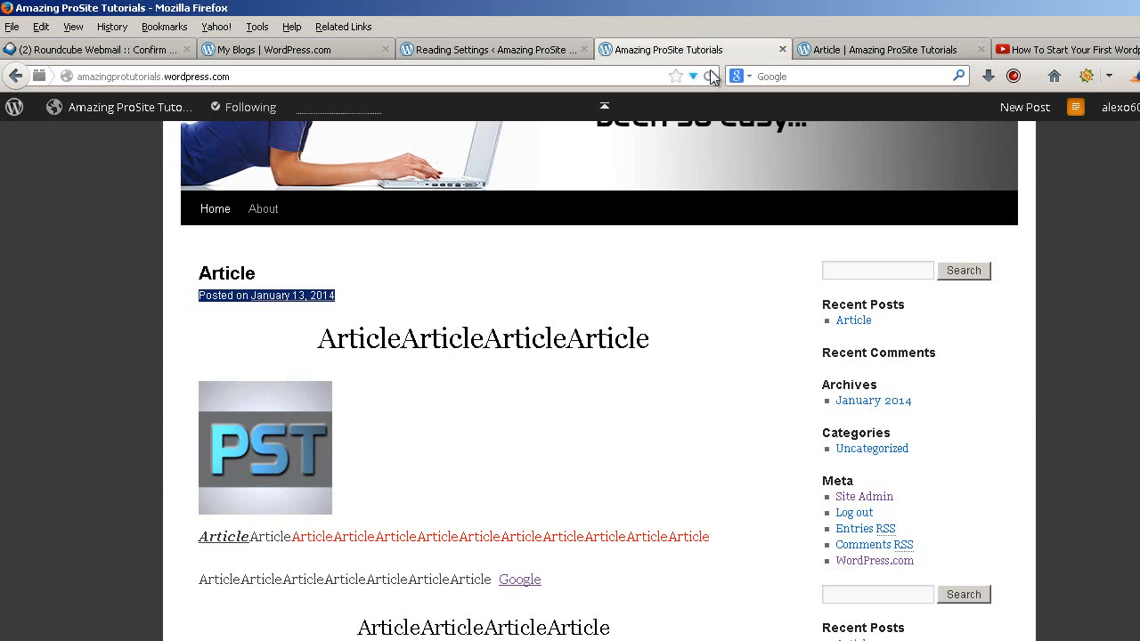
left_click(708, 76)
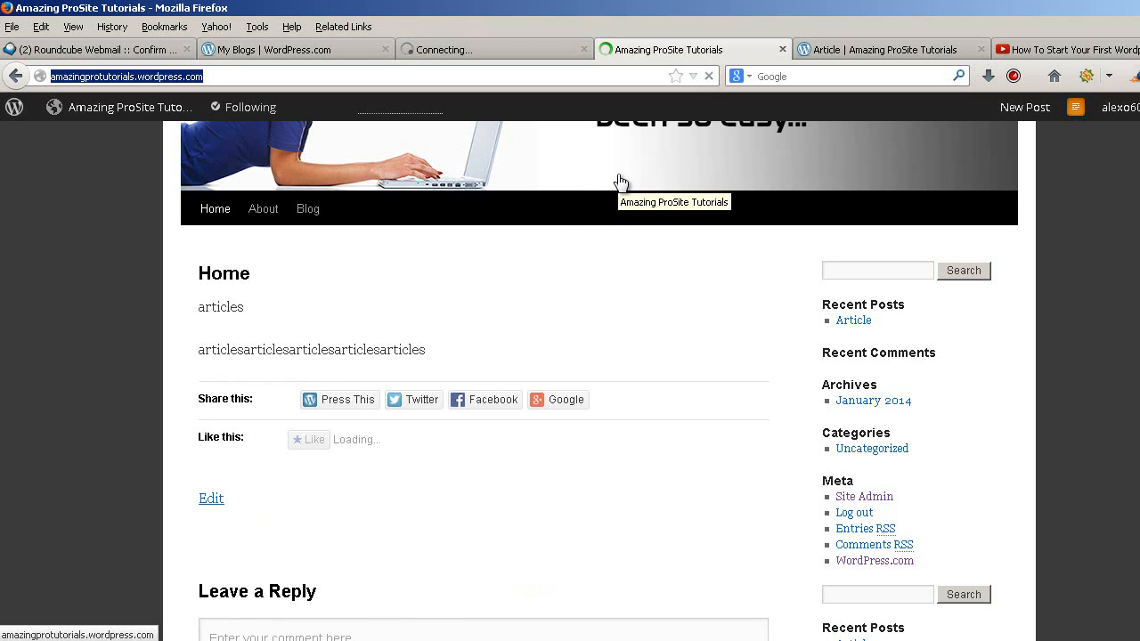
left_click(230, 209)
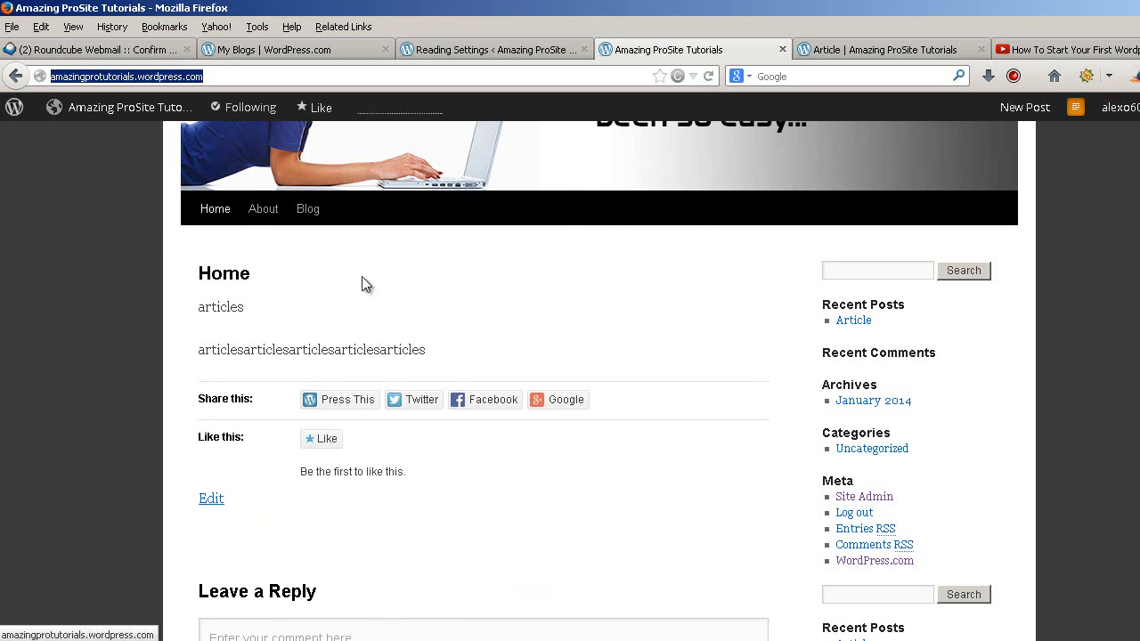
left_click_drag(214, 281, 379, 340)
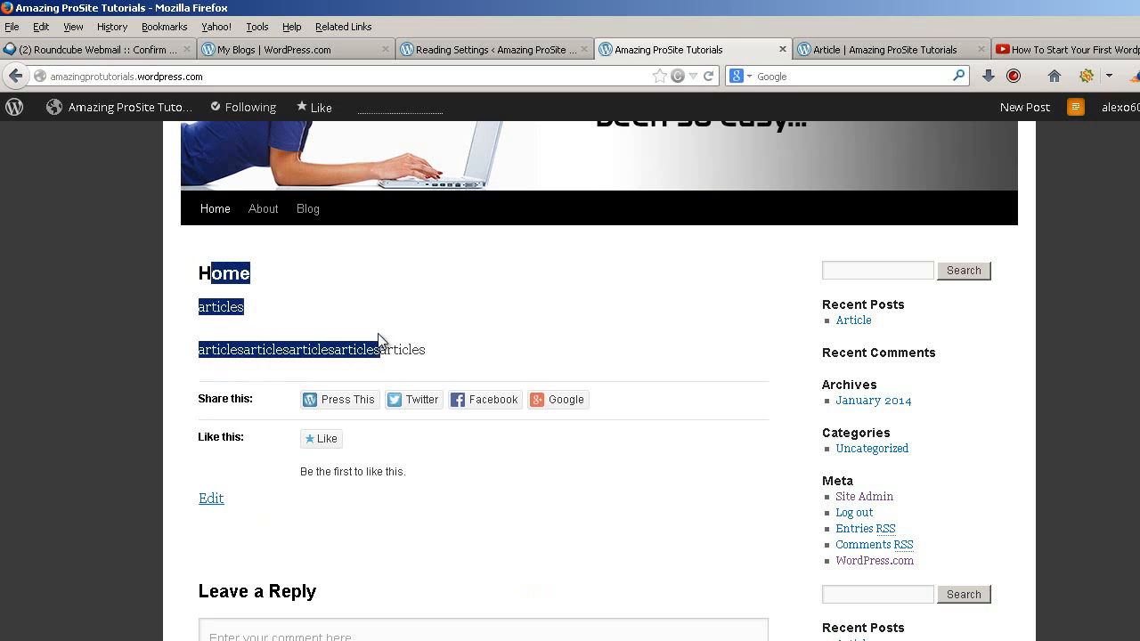
scroll(472, 352, "up", 2)
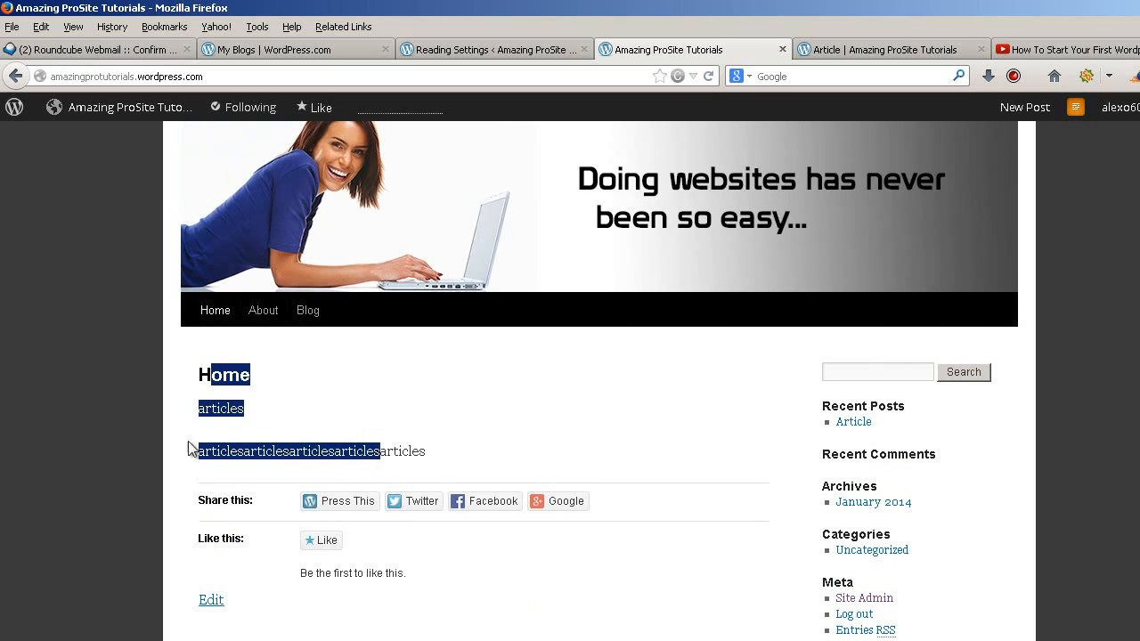
left_click(497, 529)
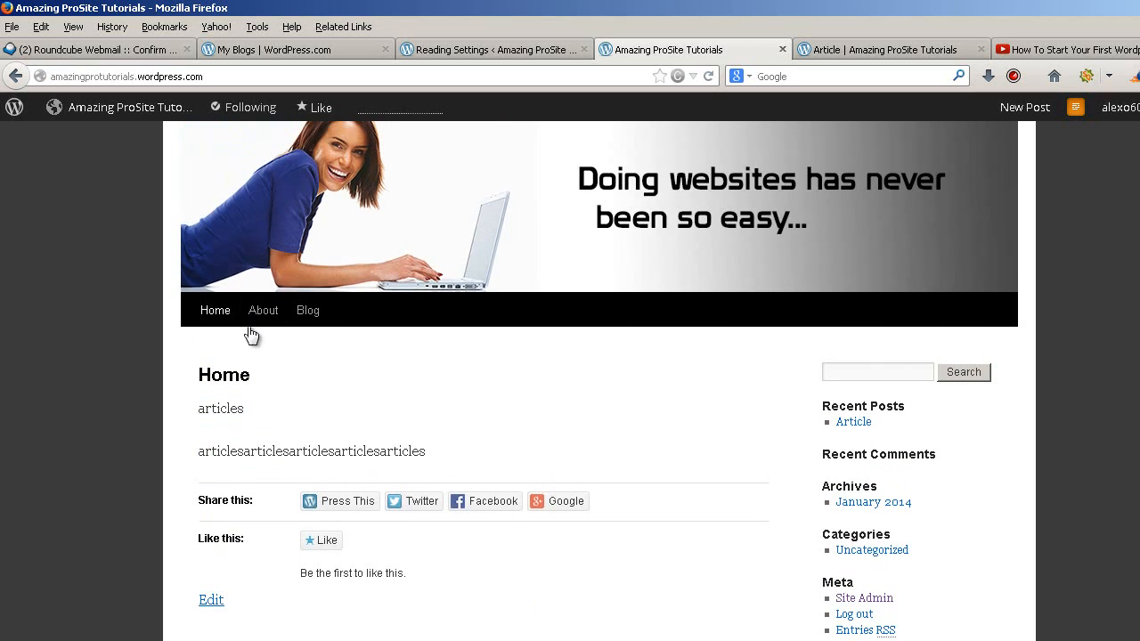
Open the site's Blog page and look through the published post down to its embedded video
left_click(308, 314)
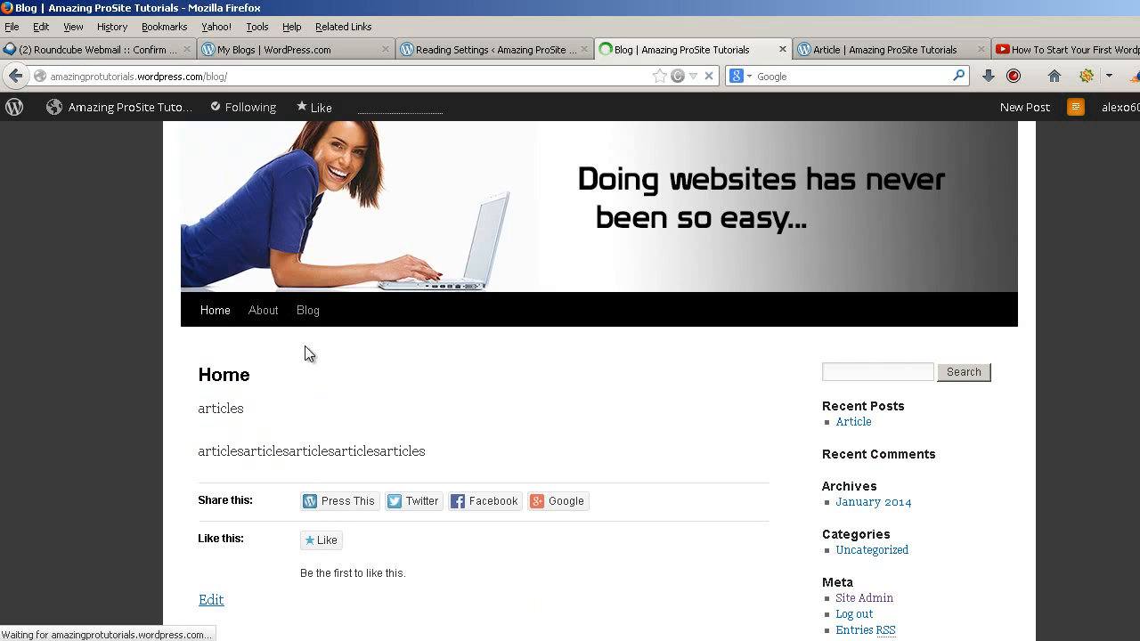
scroll(307, 345, "down", 5)
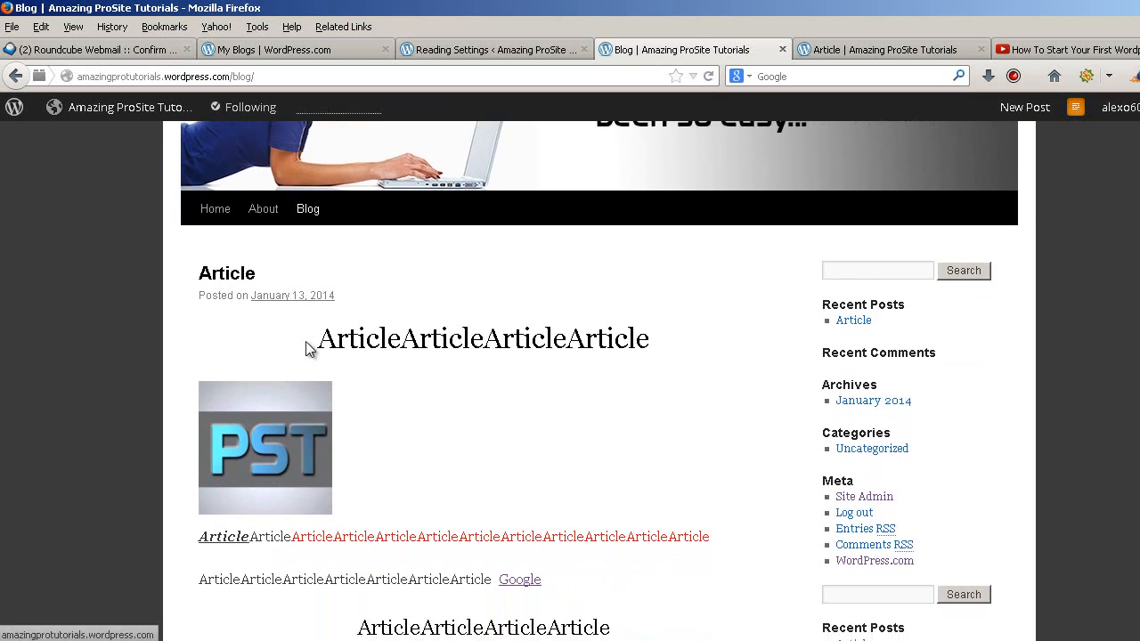
scroll(306, 341, "down", 8)
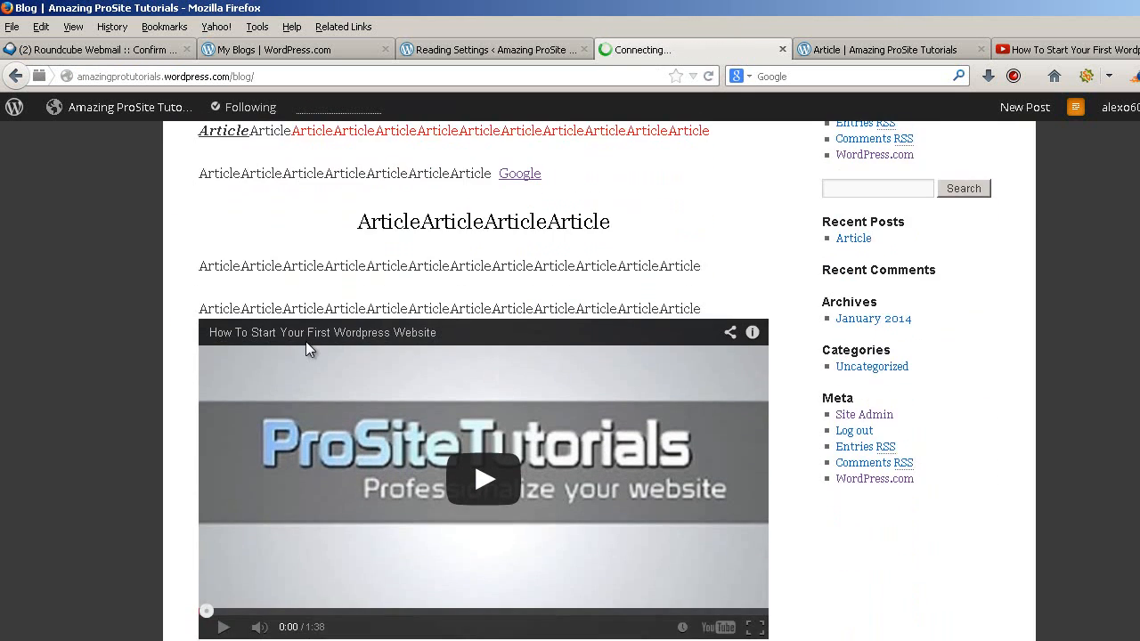
Open the About page for editing from the site's list of pages and examine its example text
scroll(305, 343, "up", 7)
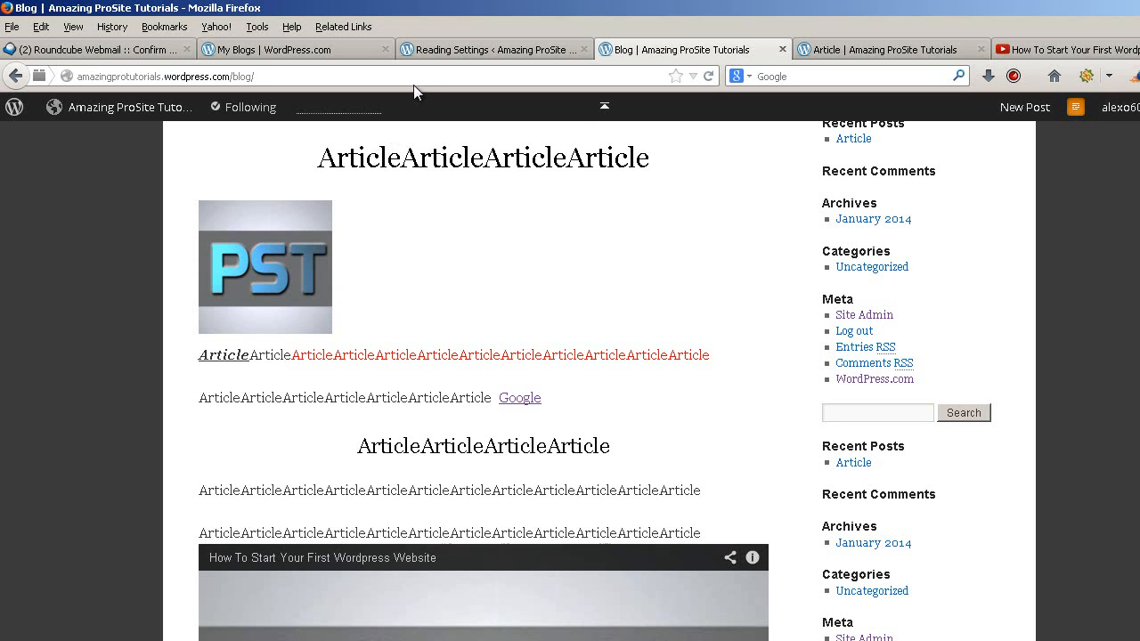
scroll(455, 223, "up", 3)
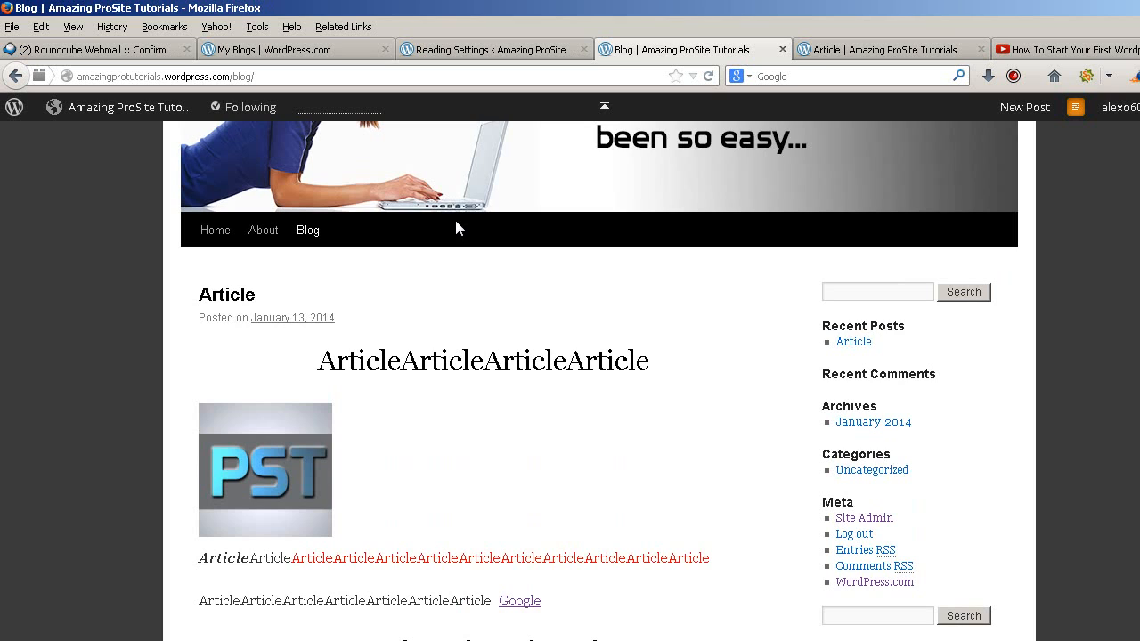
left_click(499, 51)
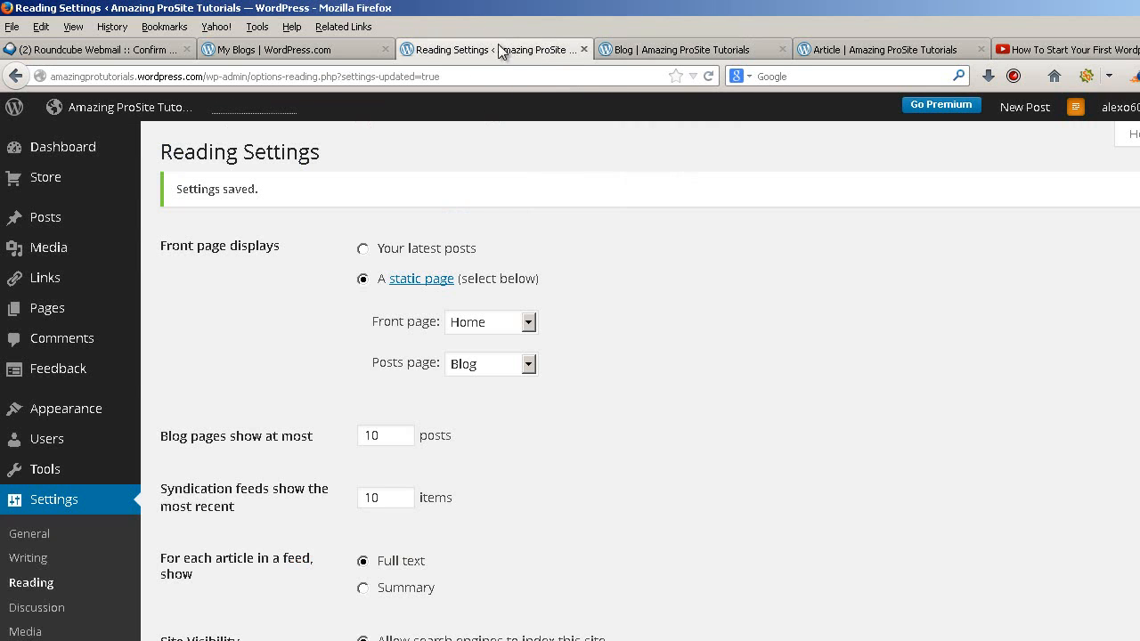
mouse_move(90, 312)
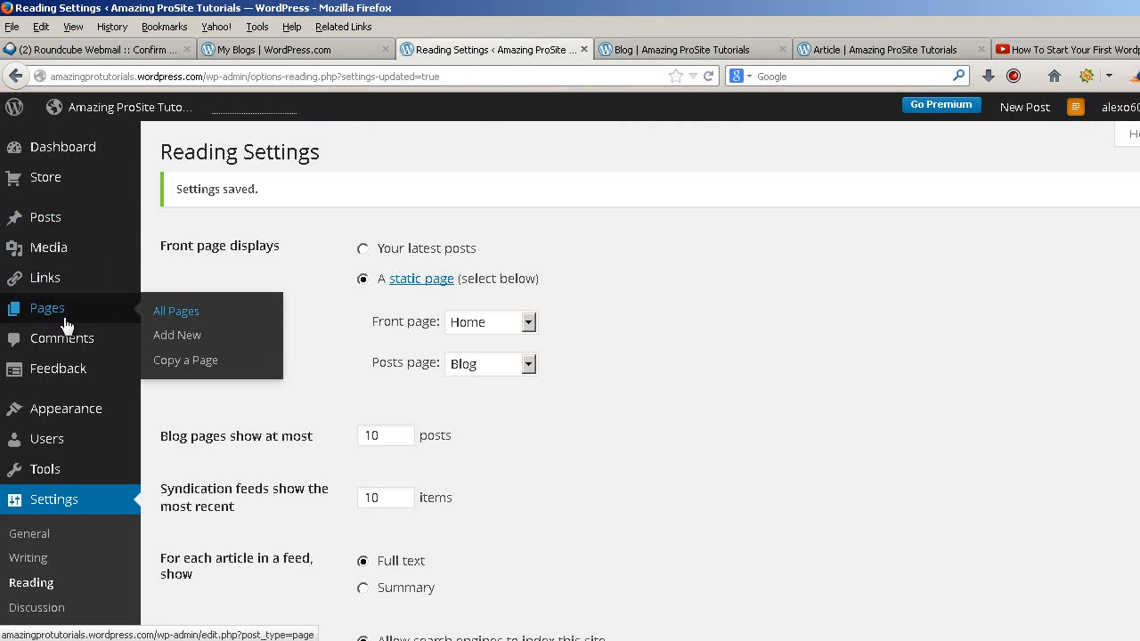
left_click(188, 311)
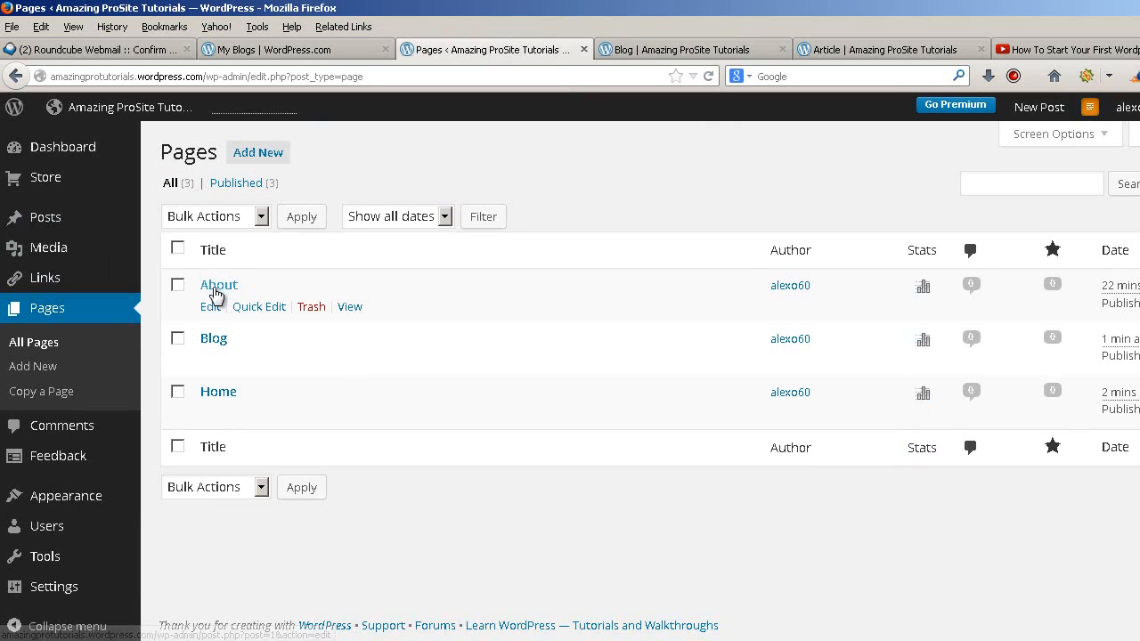
left_click(213, 308)
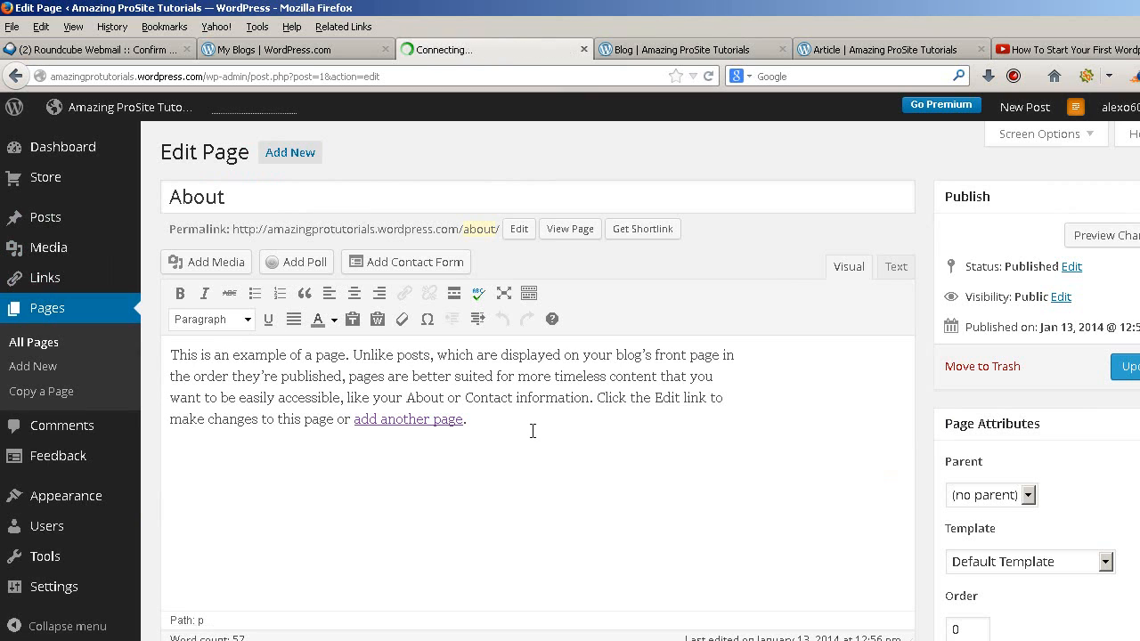
scroll(584, 456, "down", 2)
scroll(585, 456, "up", 2)
scroll(584, 456, "up", 1)
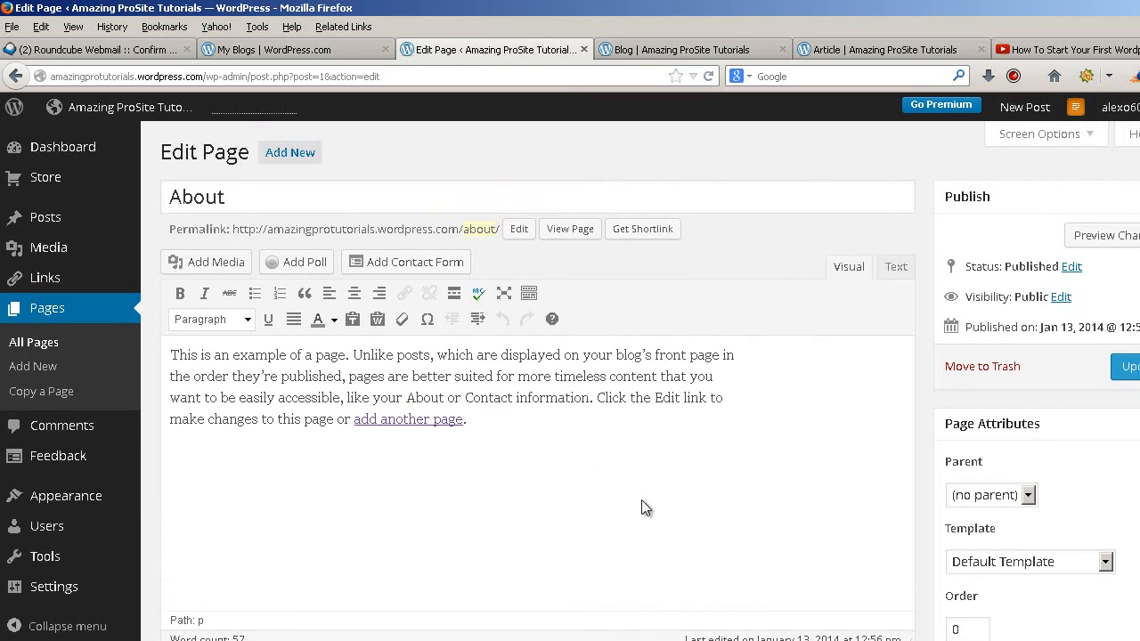
key("ctrl+a")
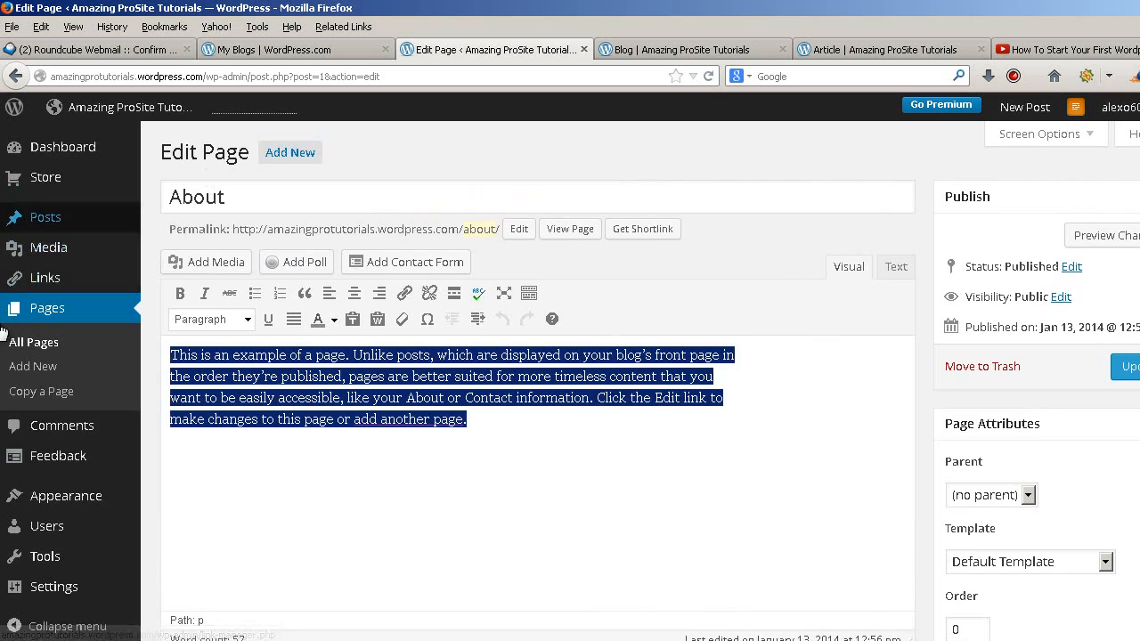
Create a new page titled "Contact"
left_click(281, 151)
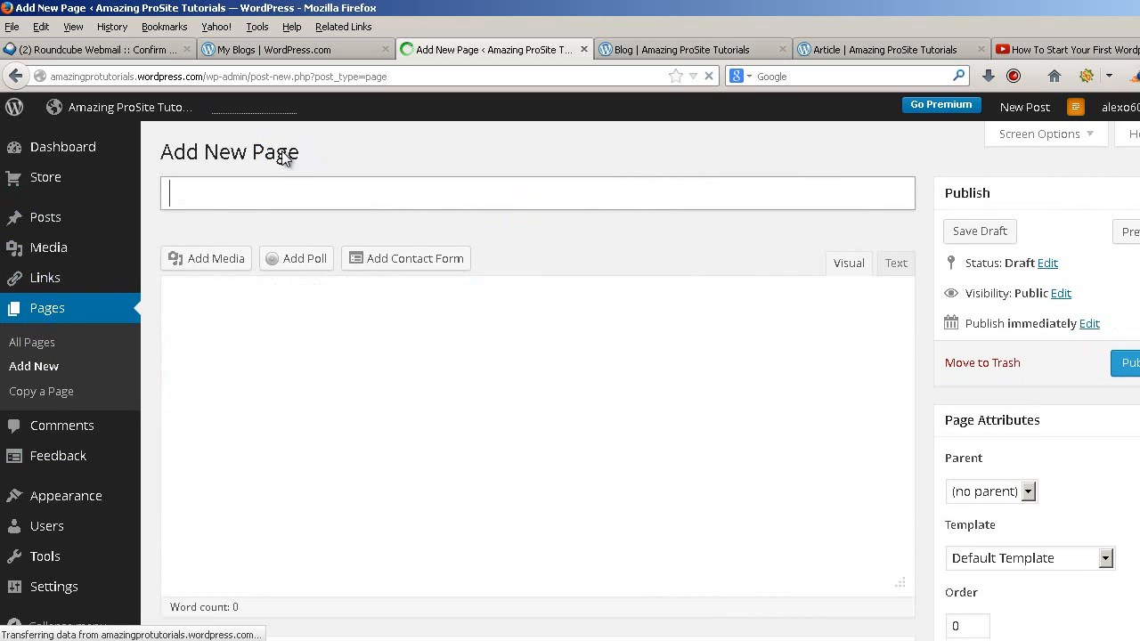
type("Con")
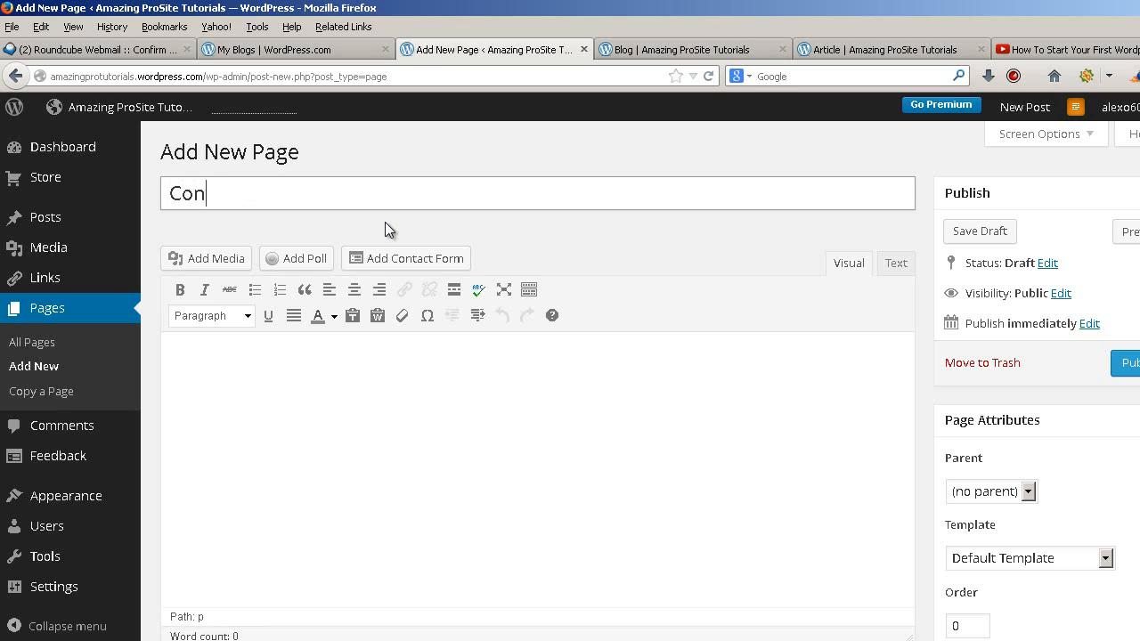
type("tact")
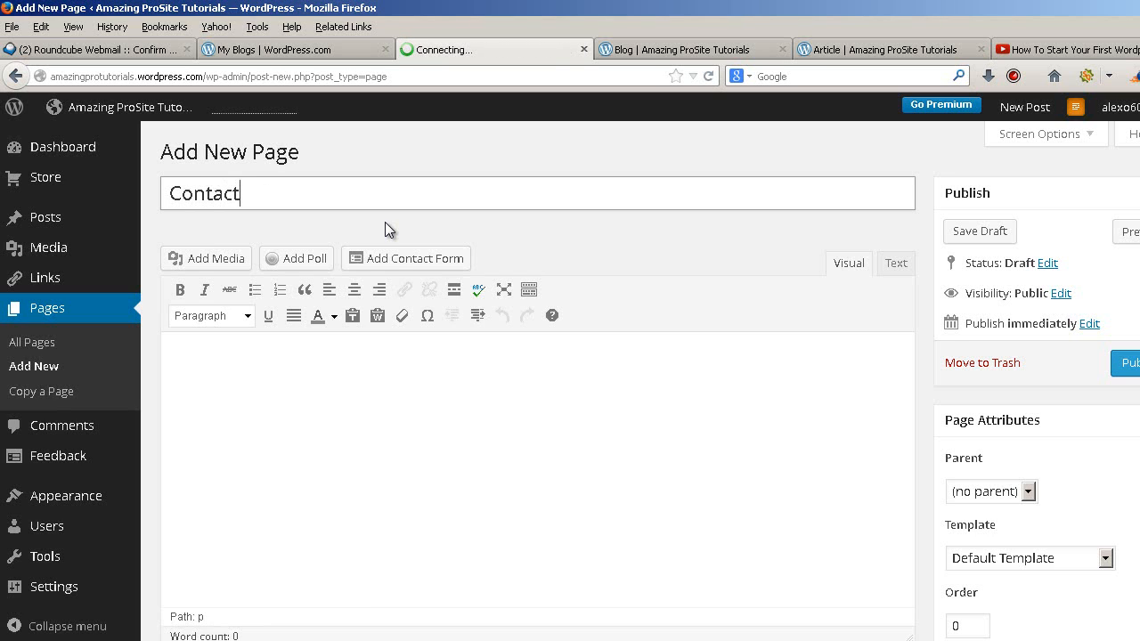
key("BackSpace")
left_click(310, 410)
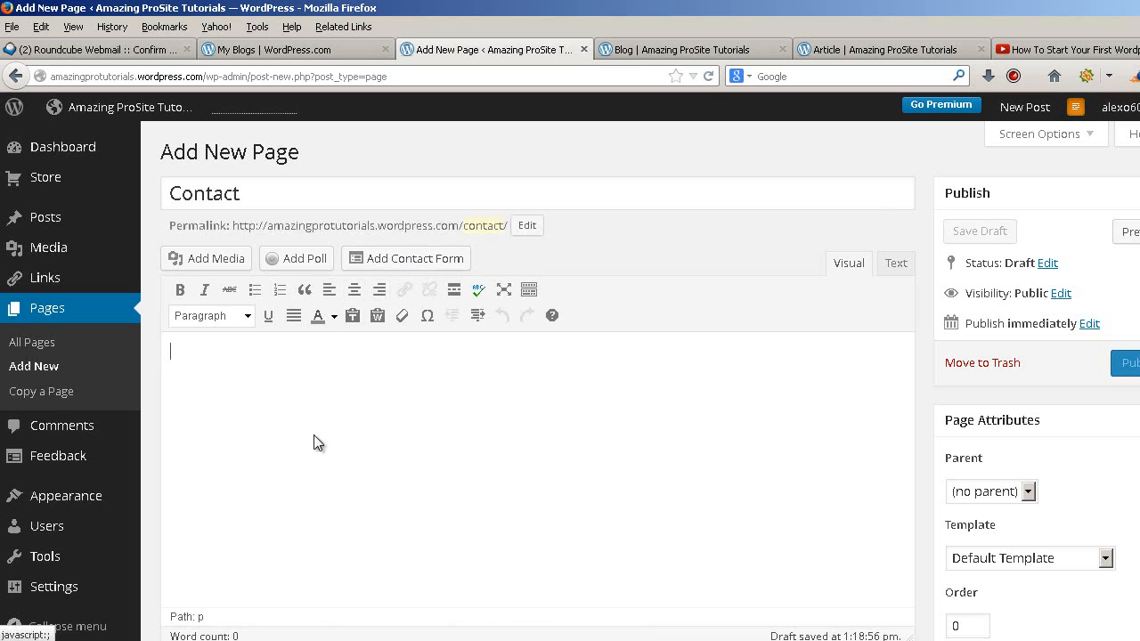
Add a contact form to the page and remove its Website field
left_click(406, 265)
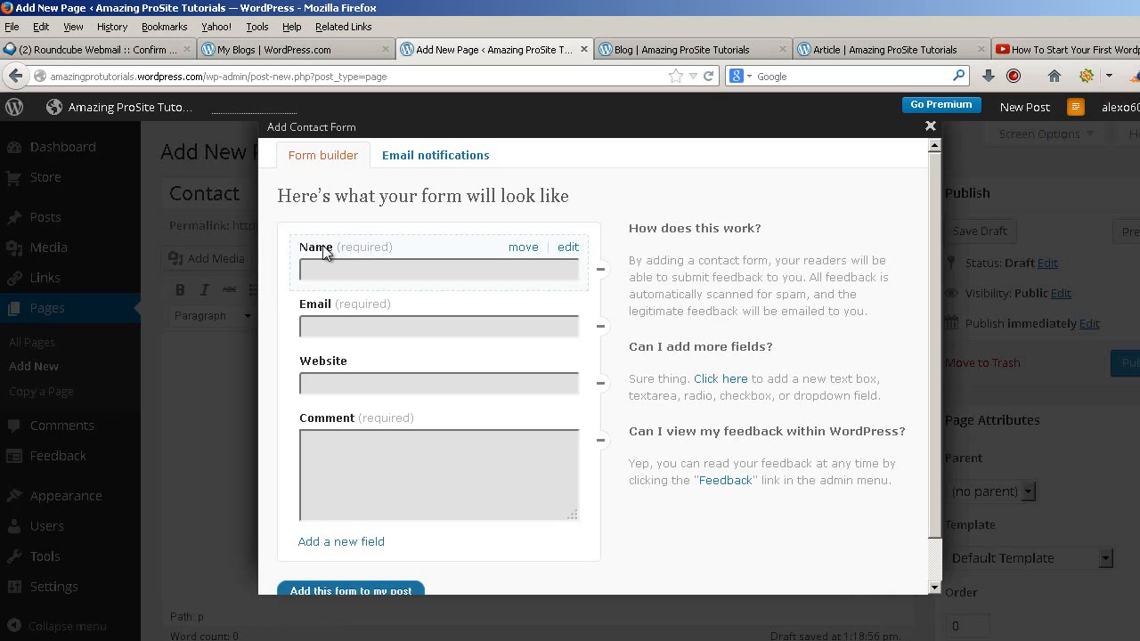
scroll(334, 312, "down", 1)
scroll(331, 318, "down", 1)
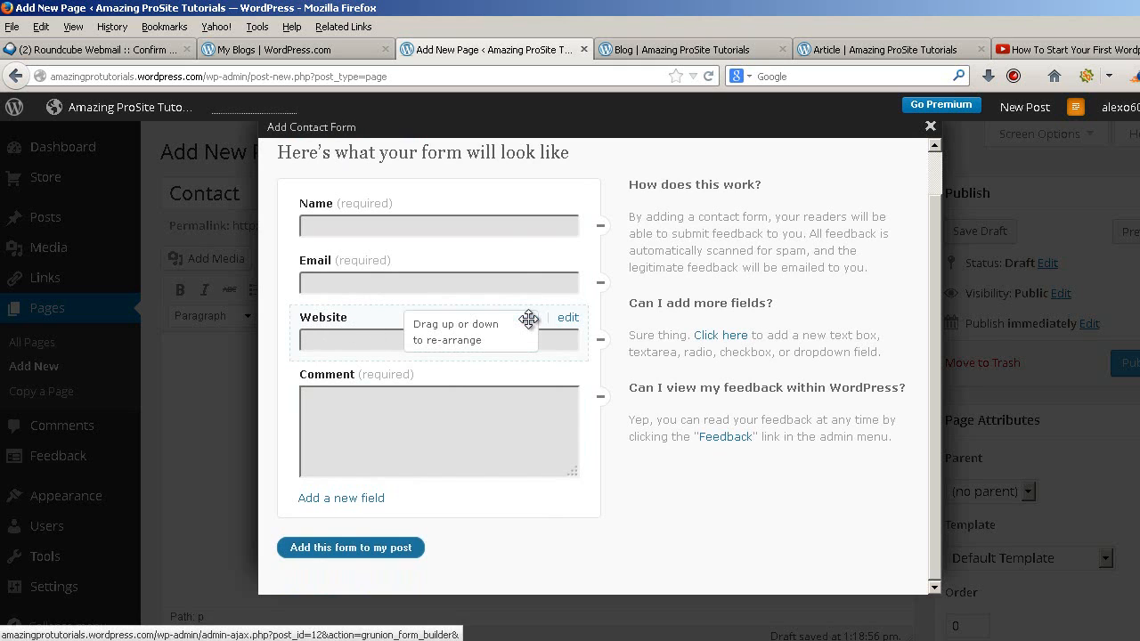
left_click(600, 342)
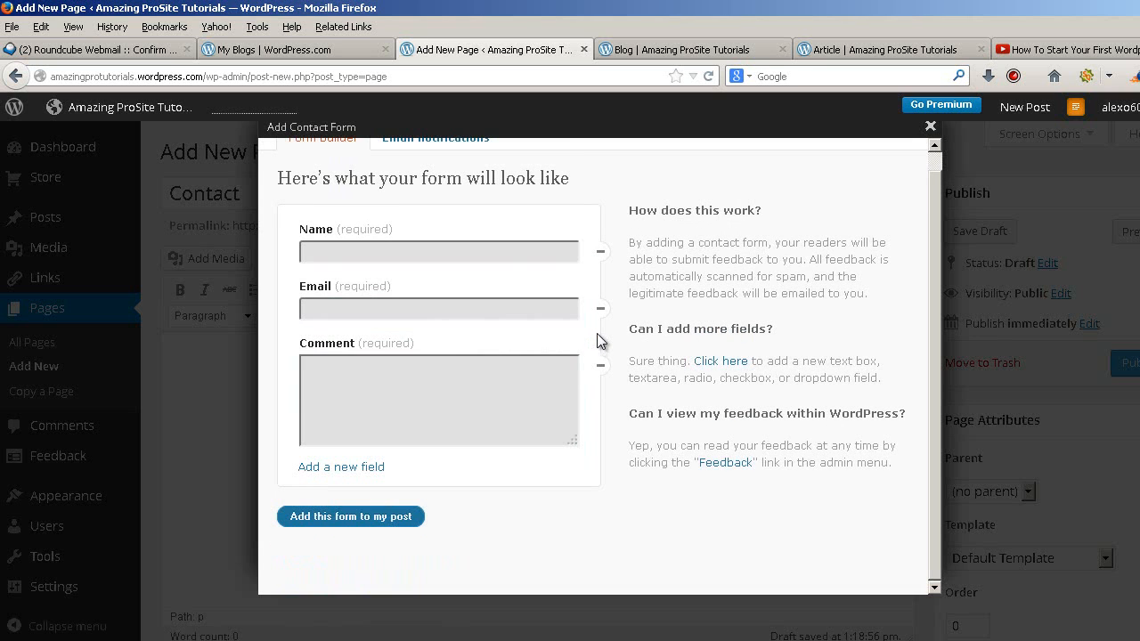
Try adding an extra field below the form's Comment field and remove it again
scroll(408, 448, "down", 2)
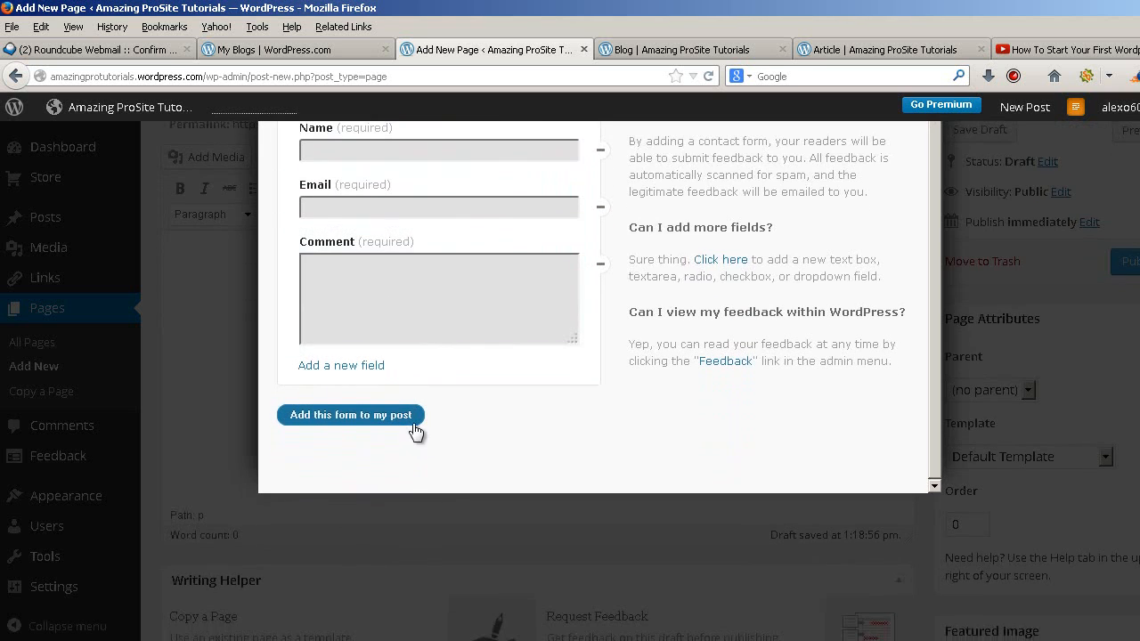
left_click(328, 372)
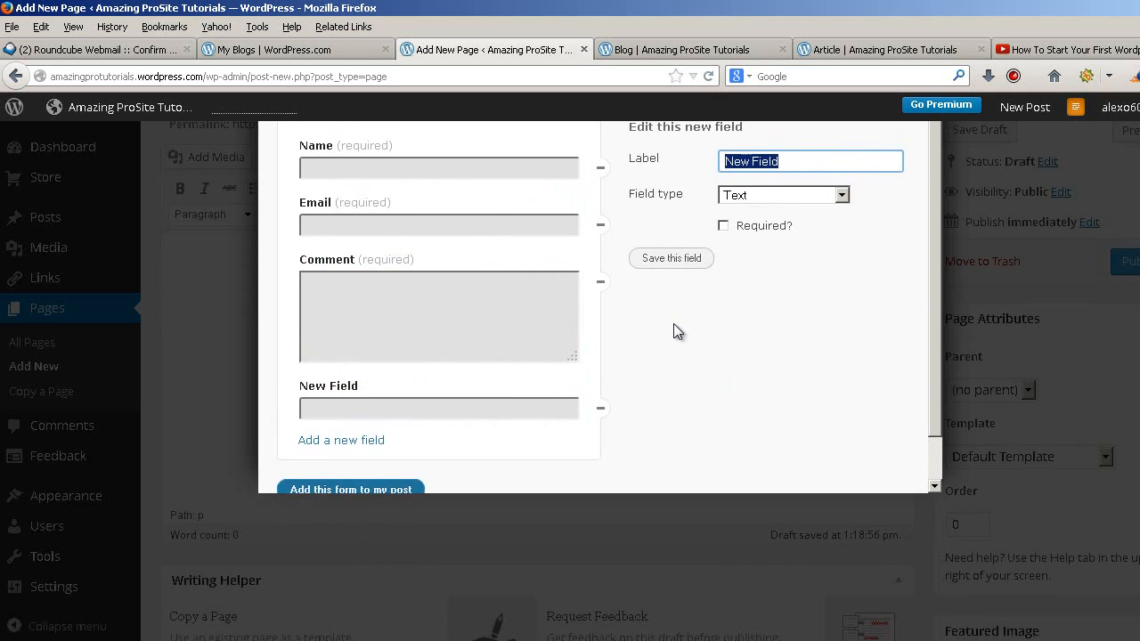
left_click(601, 408)
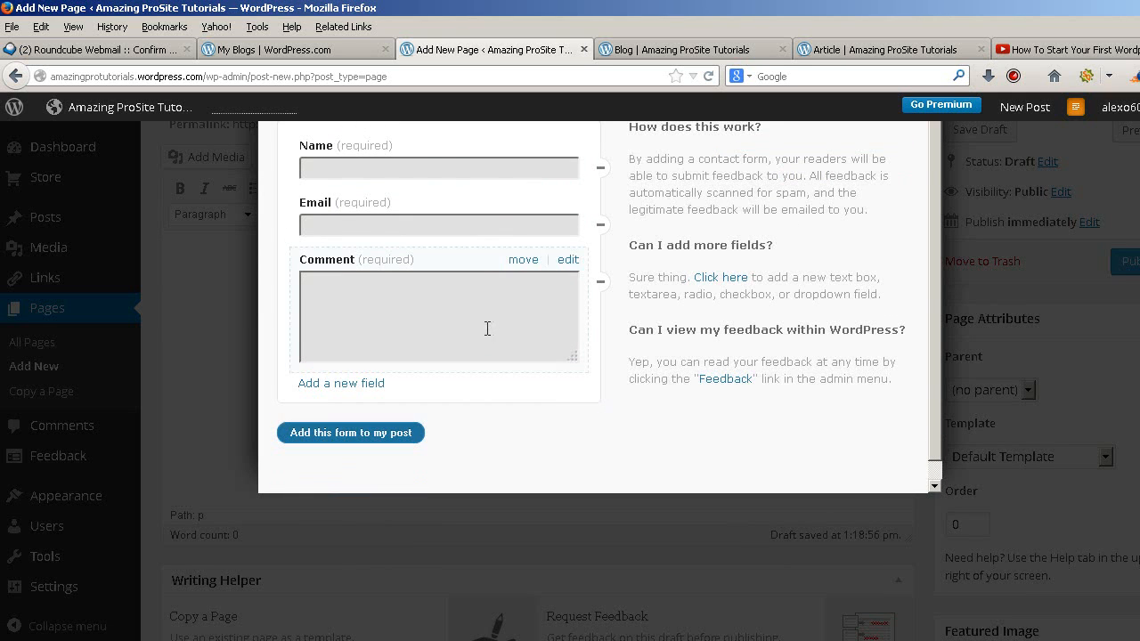
Insert the form with its Name, Email and Comment fields into the Contact page's body
scroll(446, 280, "up", 2)
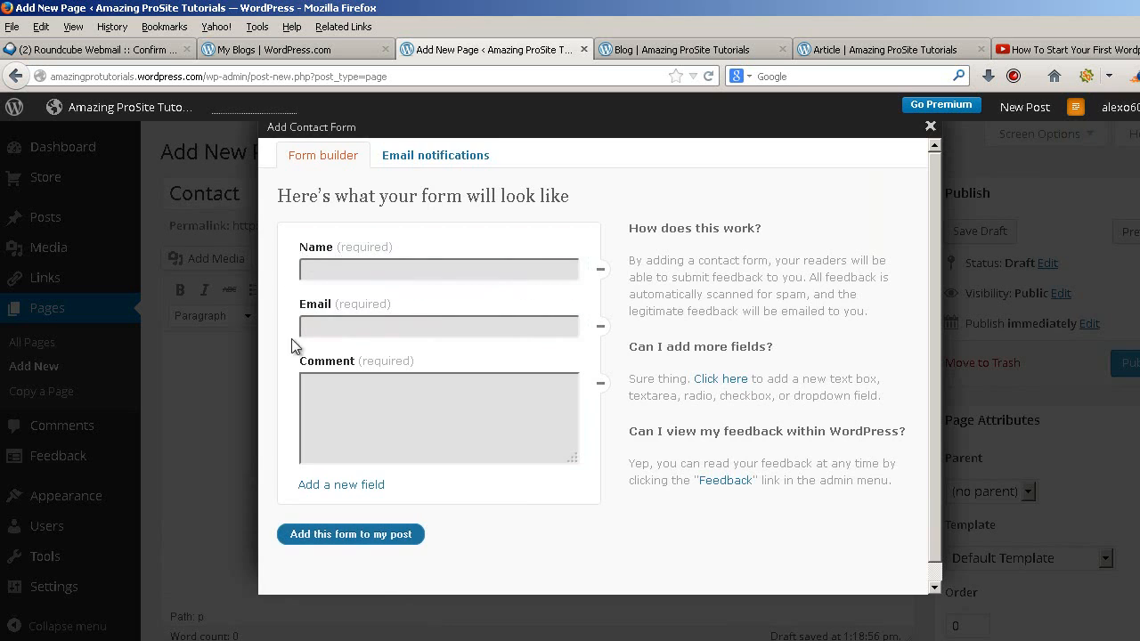
left_click(350, 534)
left_click_drag(362, 421, 170, 352)
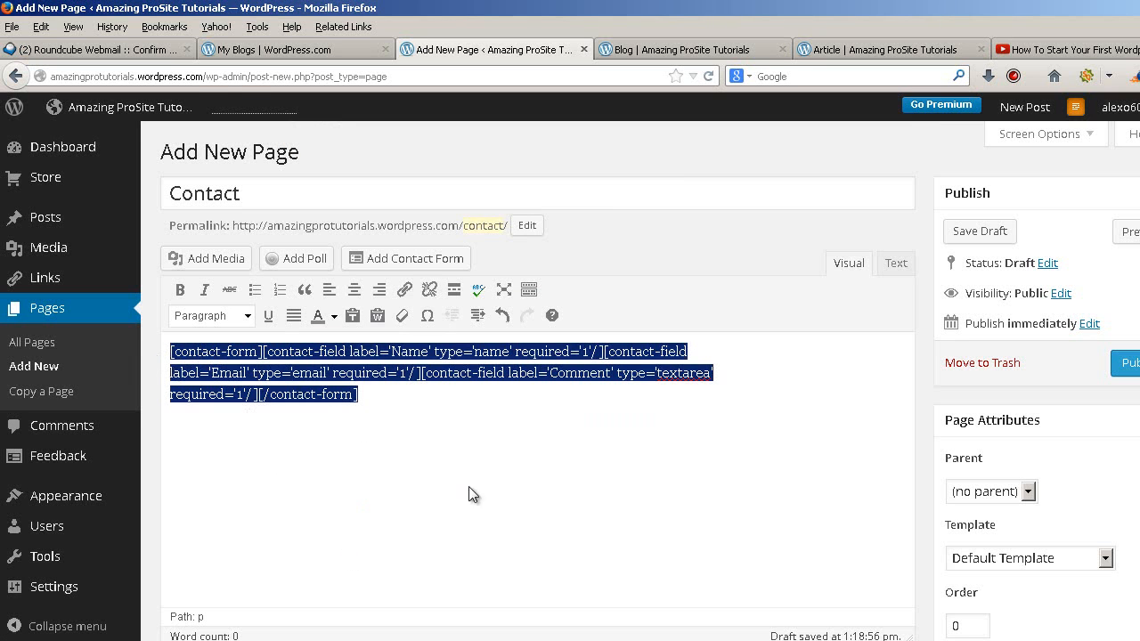
Preview the Contact page and examine the form's layout and the site's navigation menu
left_click(1127, 233)
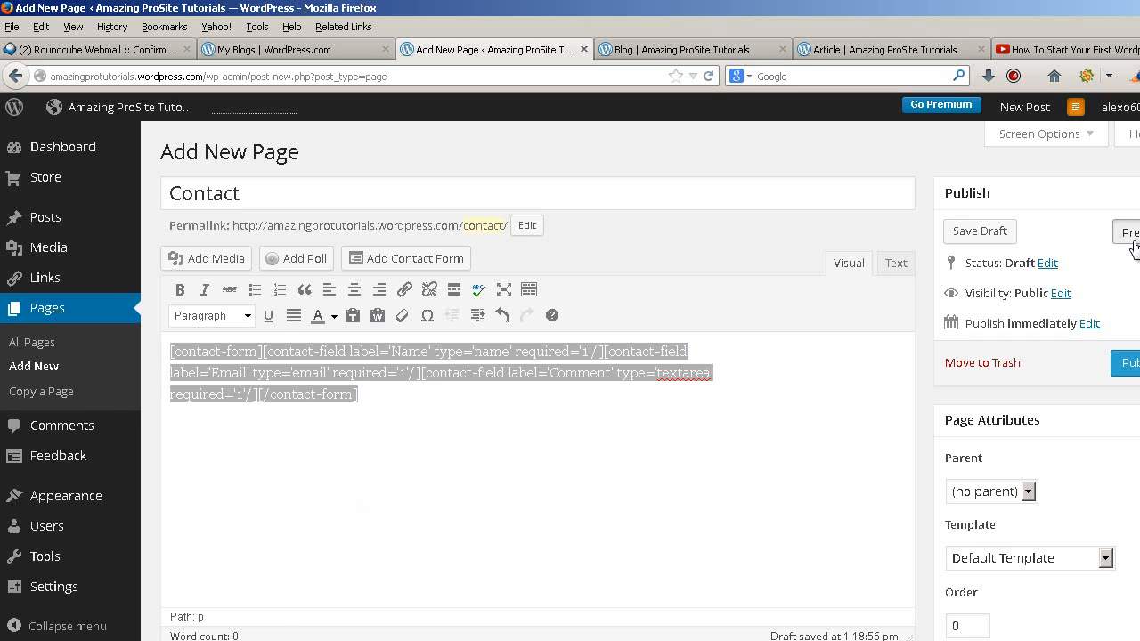
left_click(865, 50)
scroll(764, 297, "down", 5)
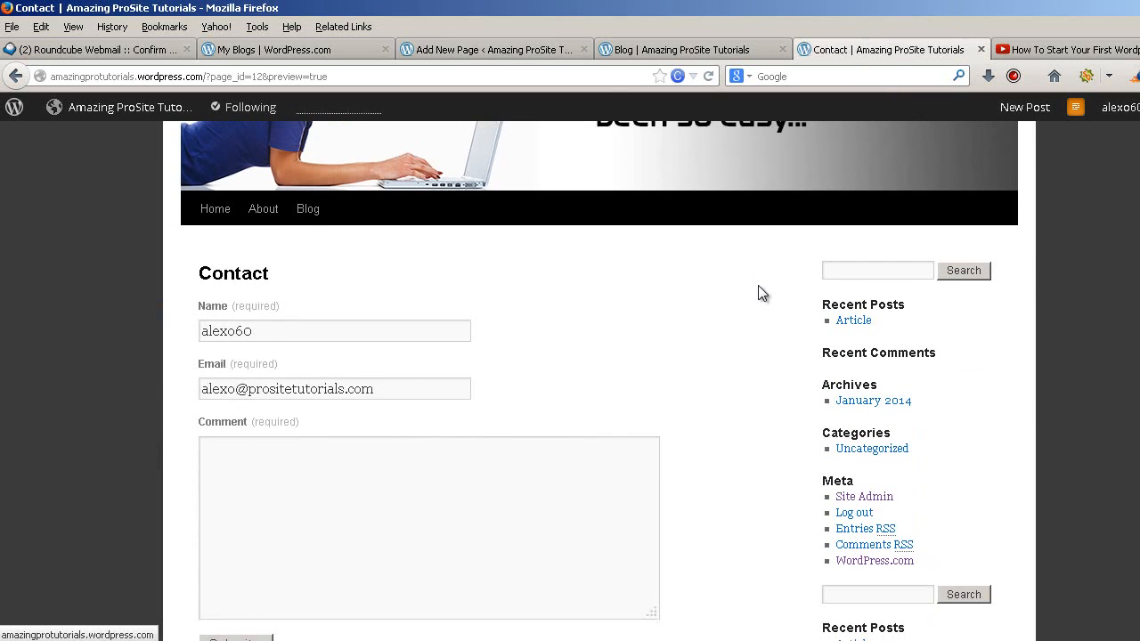
scroll(249, 229, "down", 4)
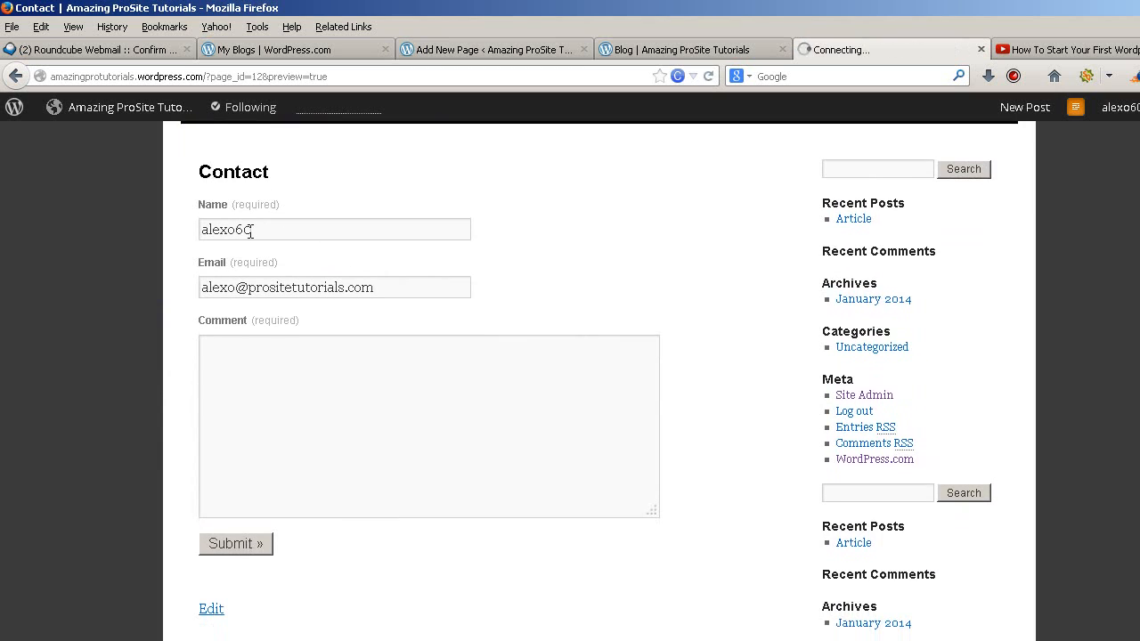
scroll(371, 242, "up", 2)
scroll(374, 259, "up", 4)
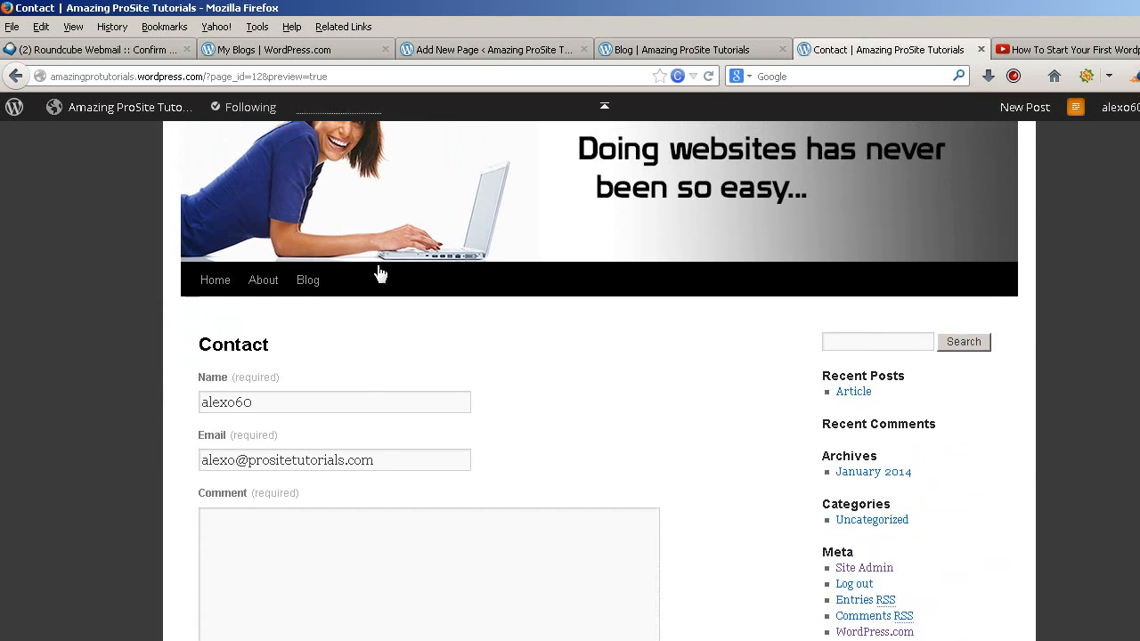
scroll(382, 275, "down", 2)
scroll(267, 227, "down", 4)
scroll(431, 191, "up", 2)
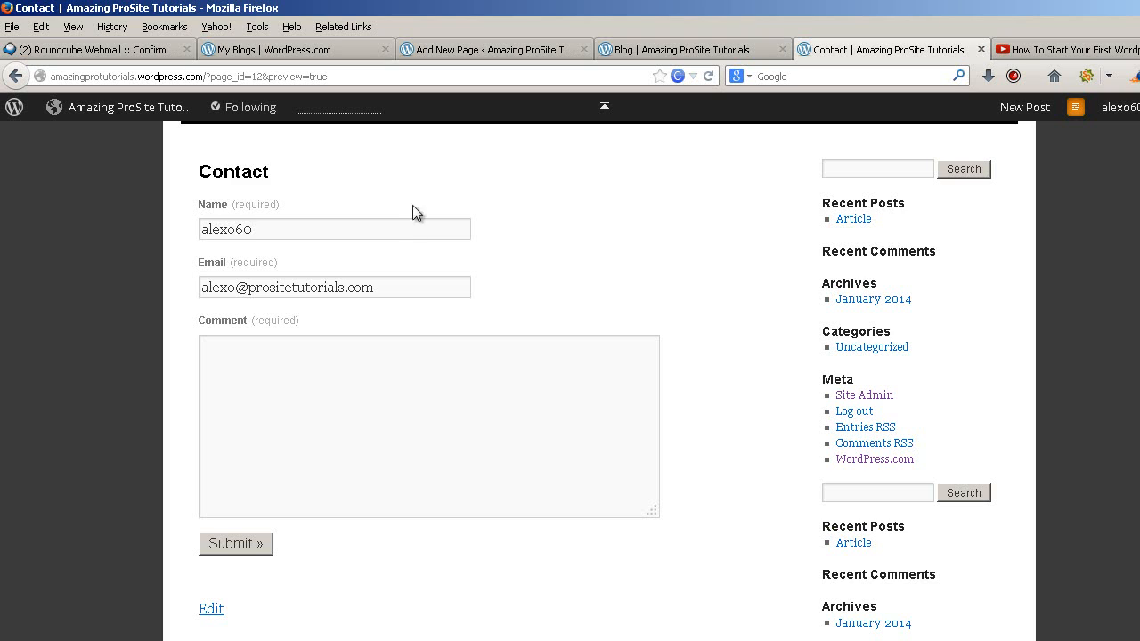
Check the previewed form's Name and Email contents, its Comment box and the Submit button
double_click(305, 225)
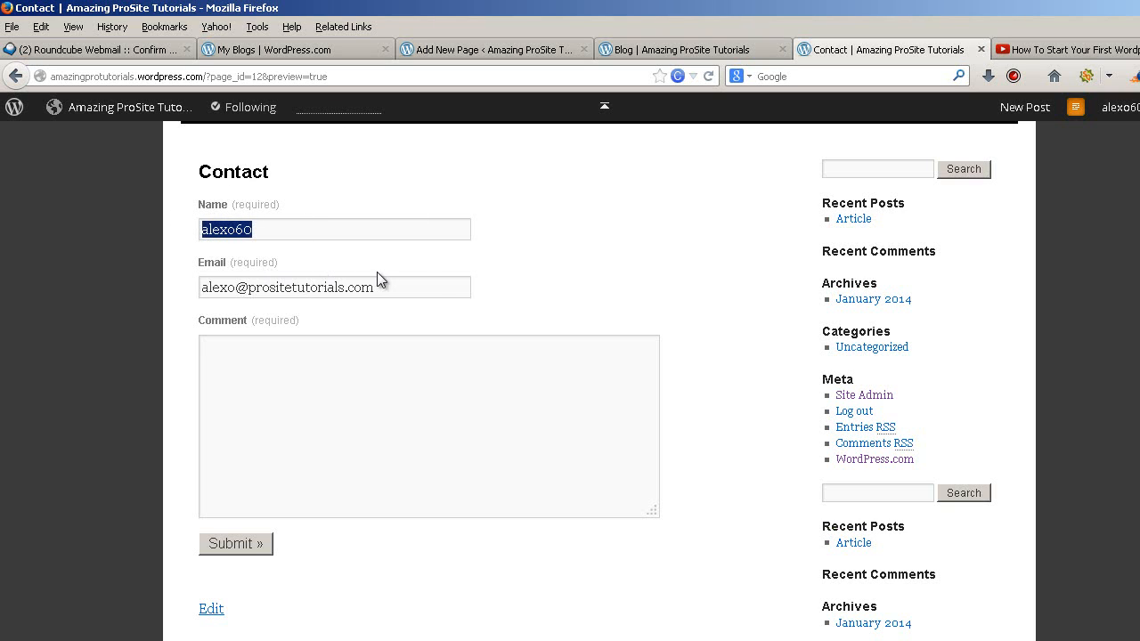
left_click_drag(383, 286, 177, 284)
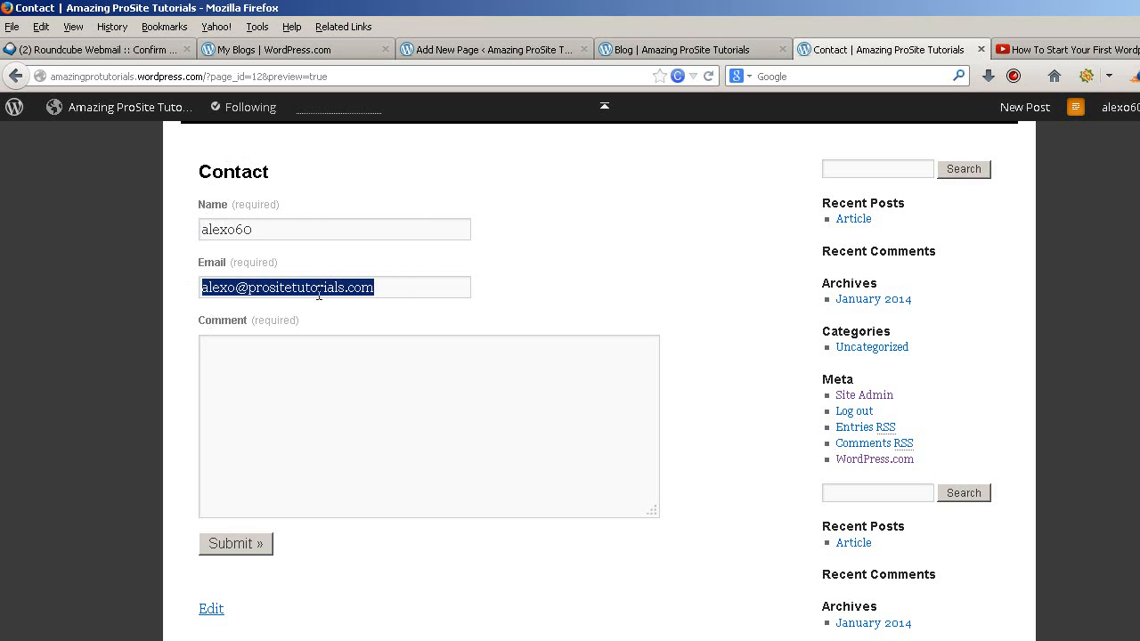
left_click(287, 368)
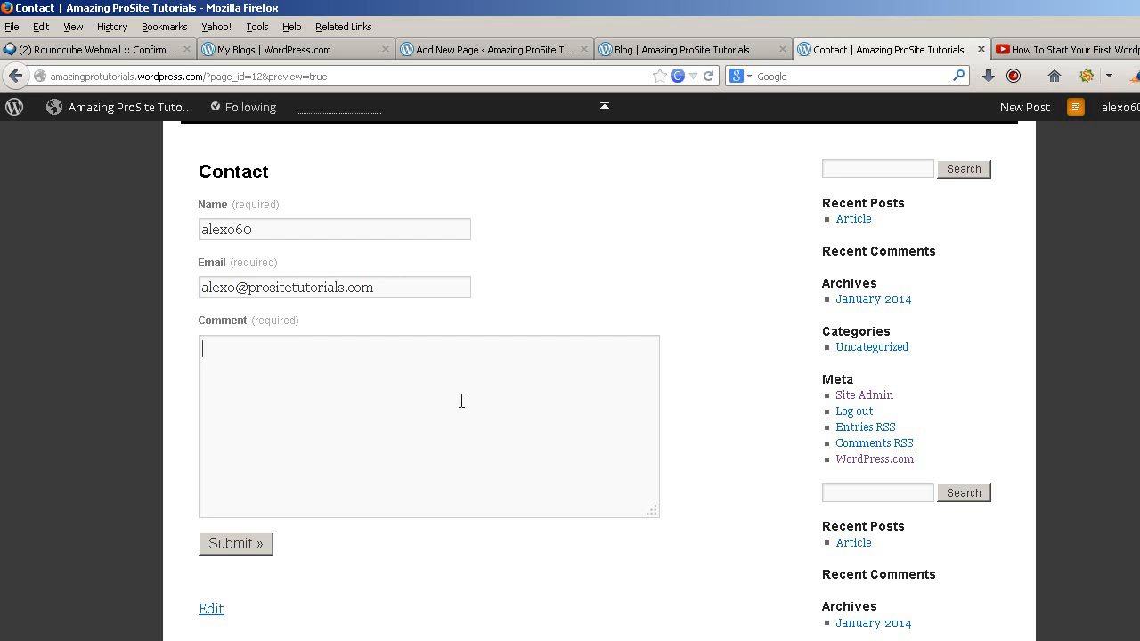
scroll(461, 400, "down", 2)
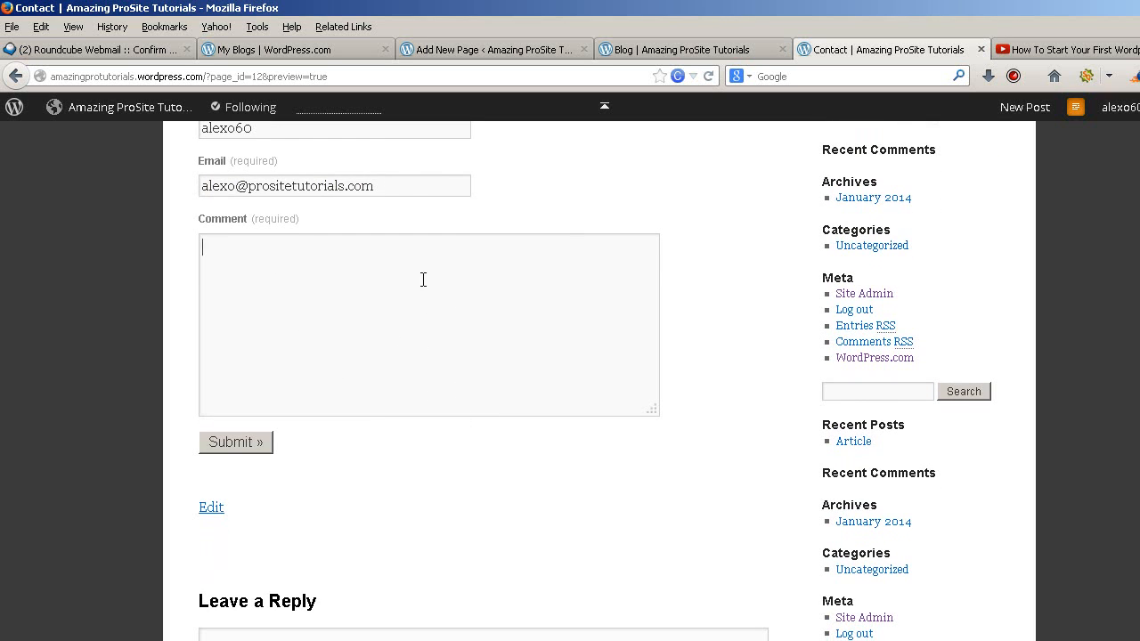
scroll(562, 225, "up", 4)
scroll(554, 293, "down", 4)
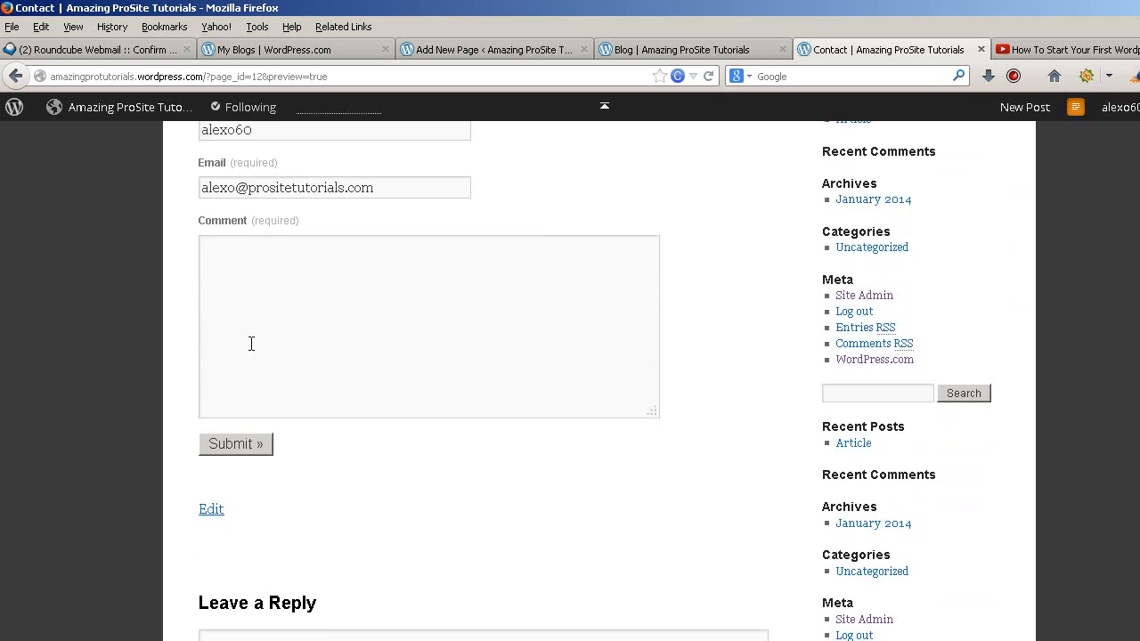
scroll(634, 230, "up", 5)
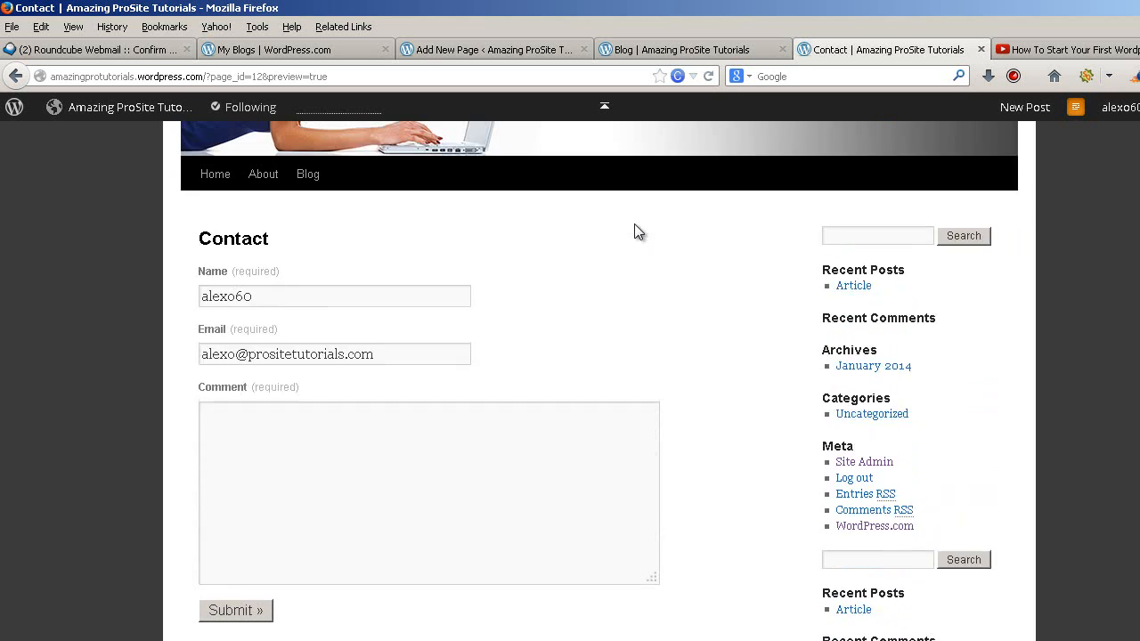
scroll(523, 184, "down", 4)
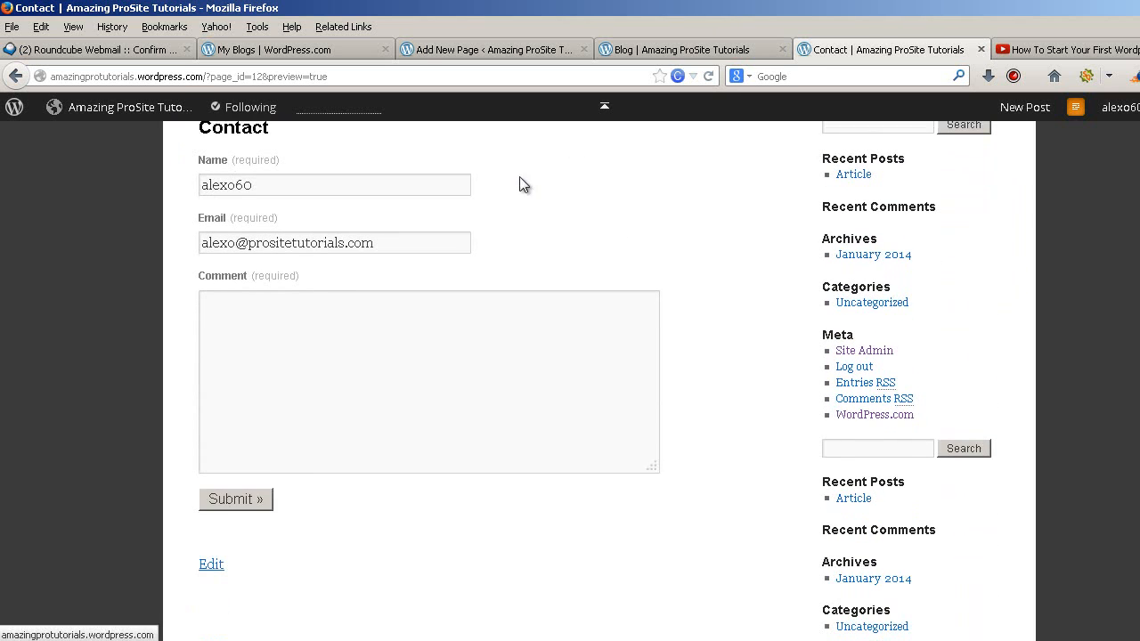
Return to the Contact page's editor and publish the page
left_click(681, 48)
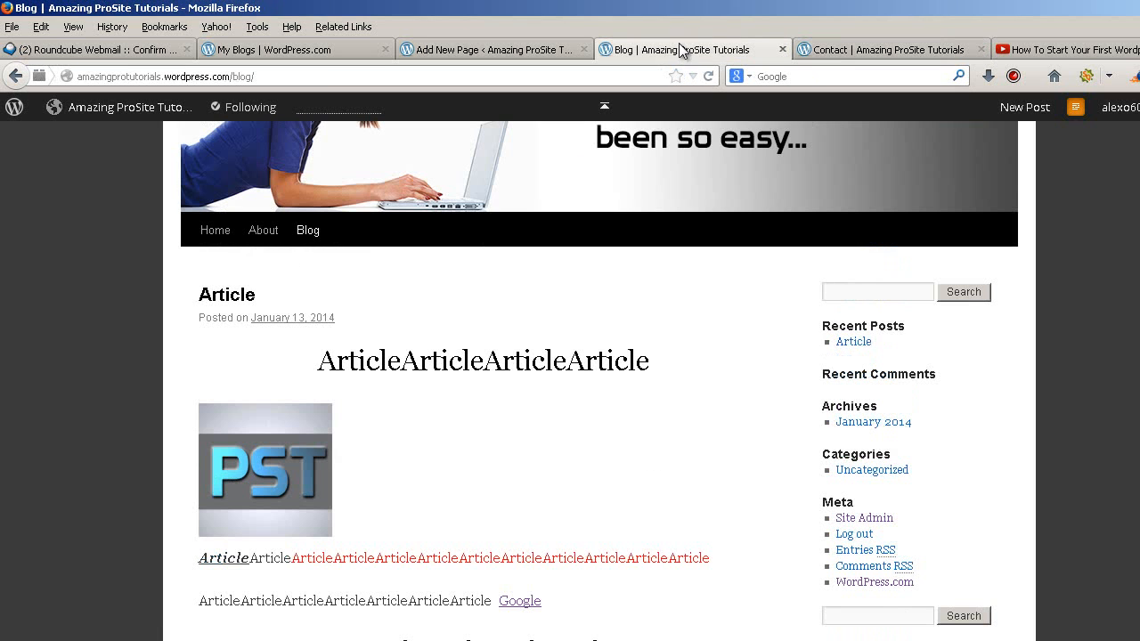
left_click(535, 49)
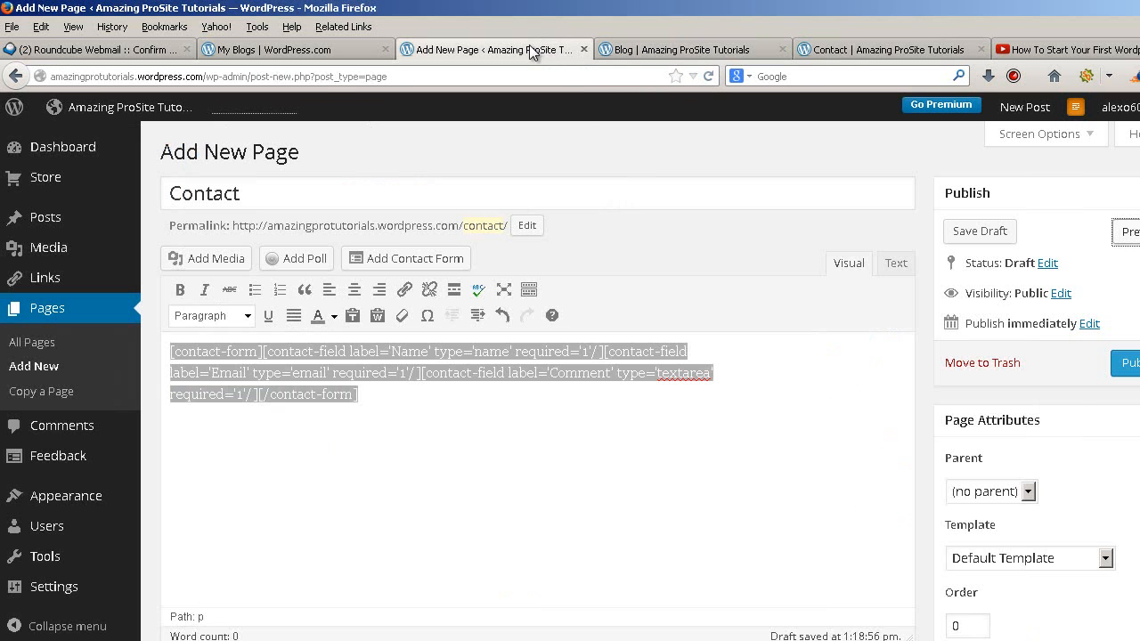
left_click(1129, 364)
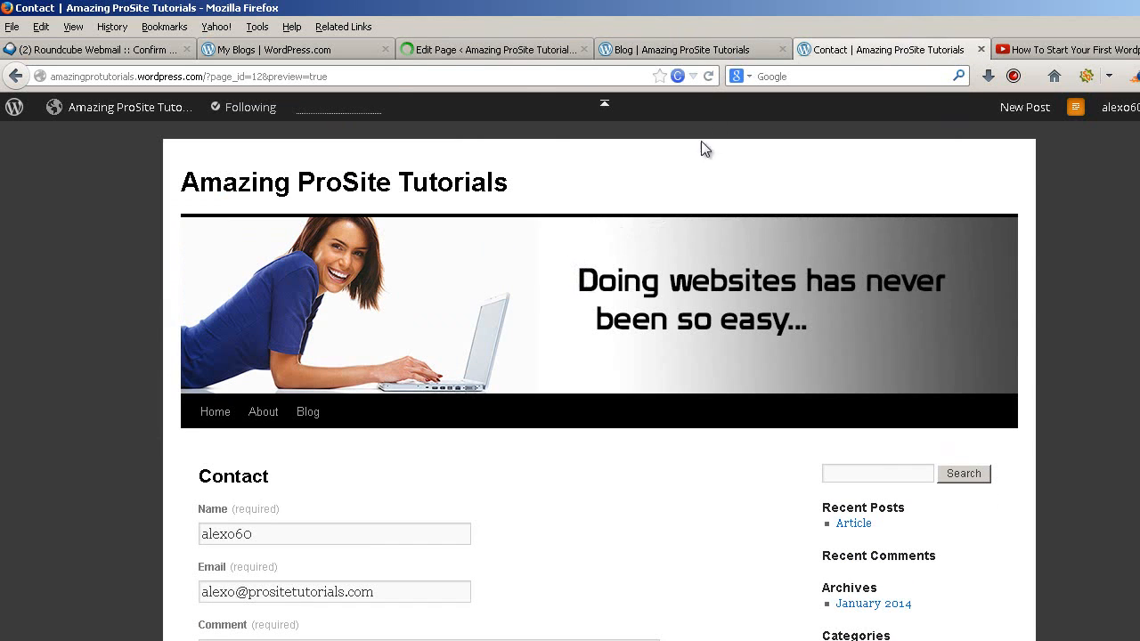
Reload the Contact page preview and check that the site's navigation menu includes the new page
left_click(710, 77)
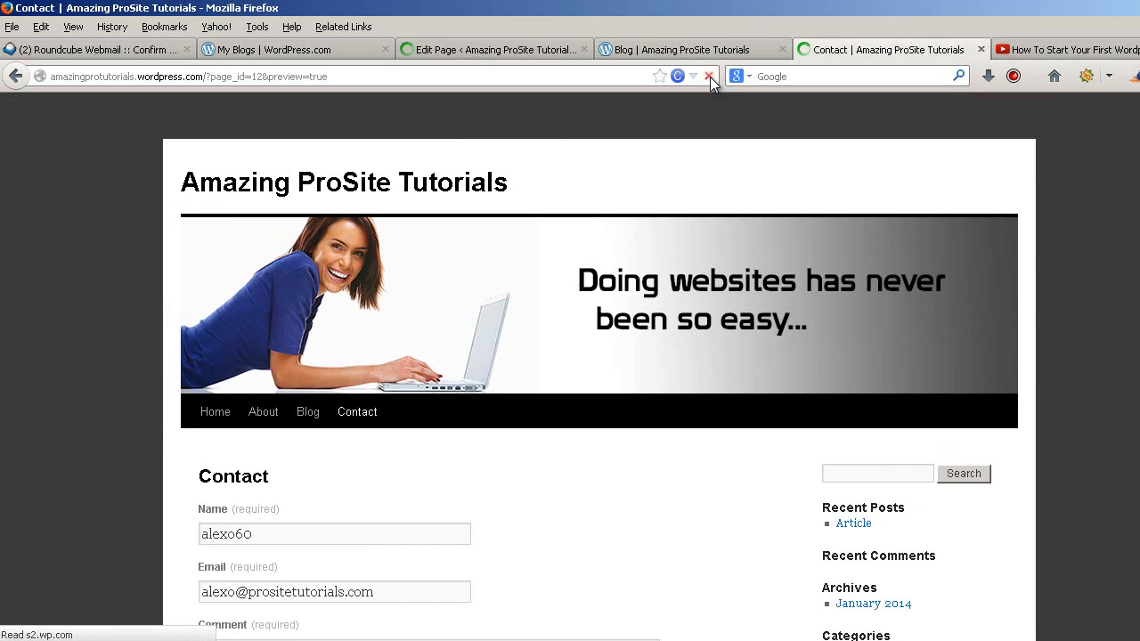
scroll(571, 316, "down", 1)
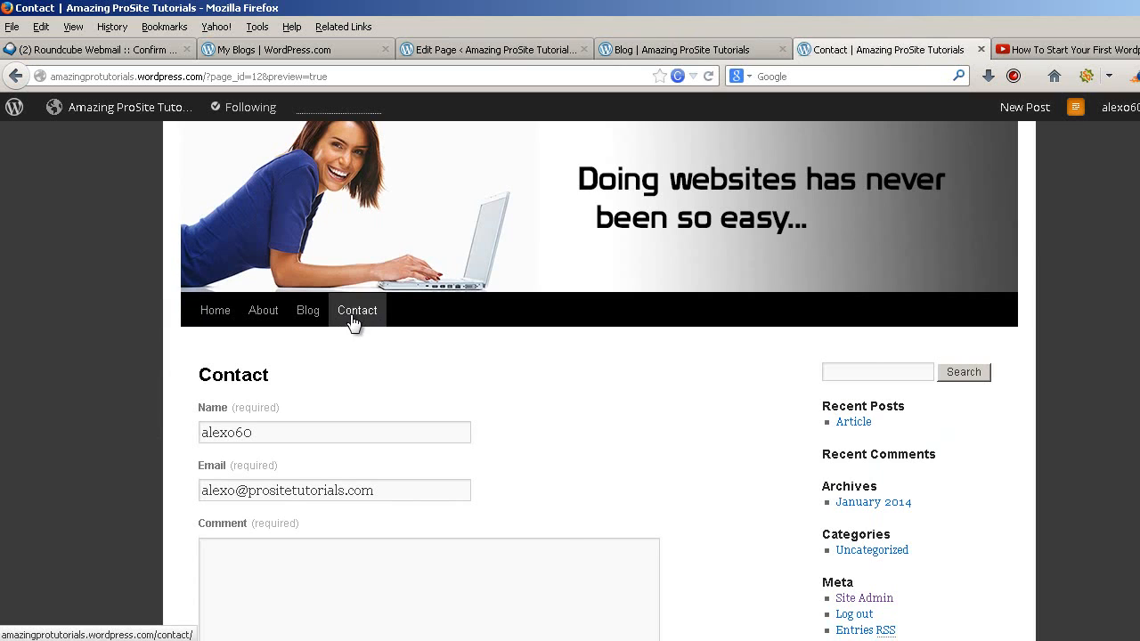
left_click(215, 313)
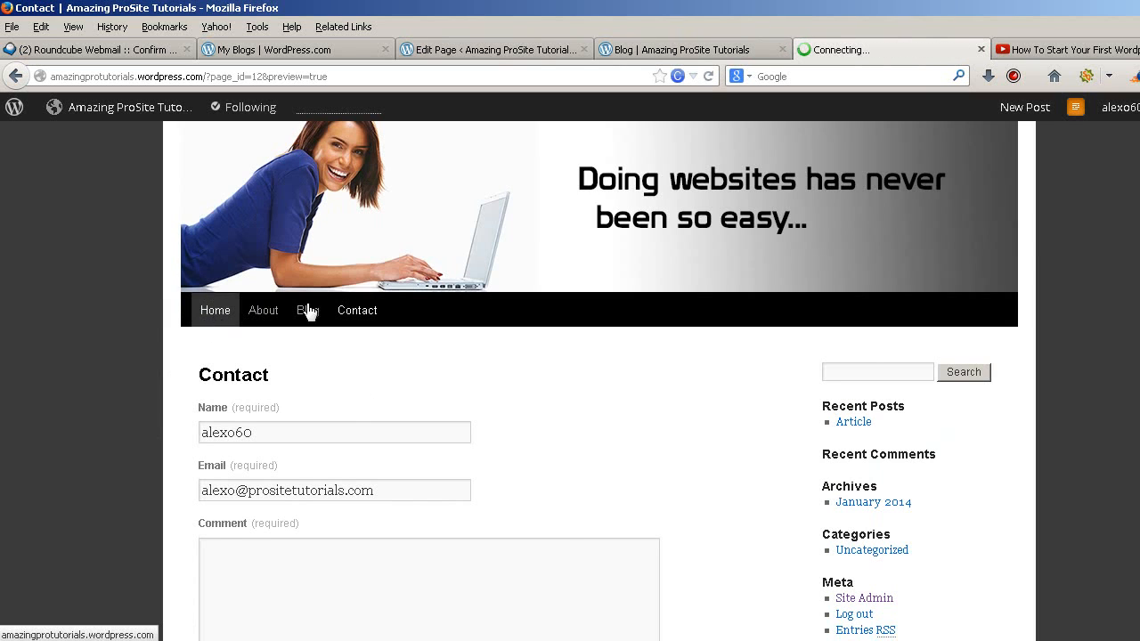
Examine the Contact page's sidebar for widgets such as Search, Recent Posts, Archives, Categories and Meta
scroll(572, 299, "down", 2)
scroll(734, 258, "down", 3)
scroll(745, 242, "up", 2)
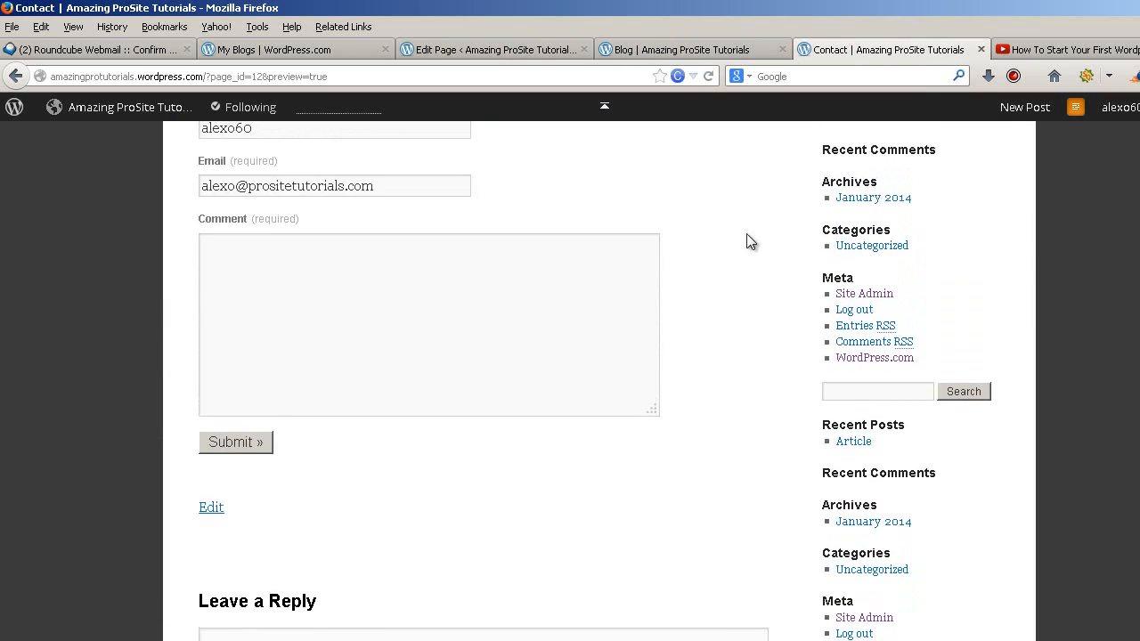
scroll(846, 249, "up", 1)
scroll(847, 253, "down", 4)
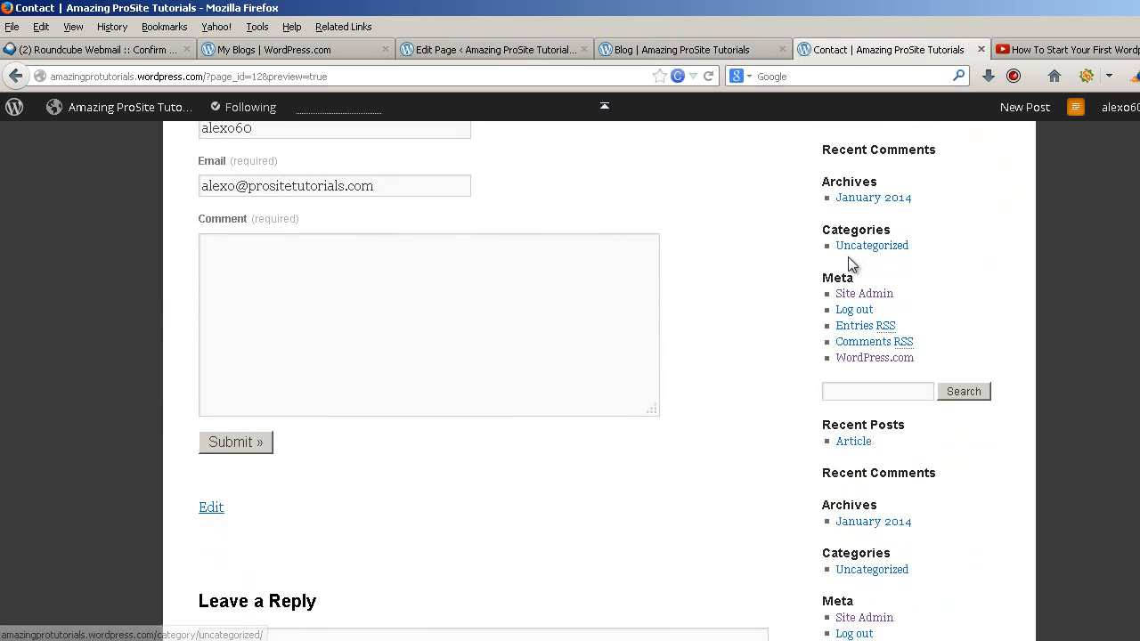
scroll(846, 263, "up", 2)
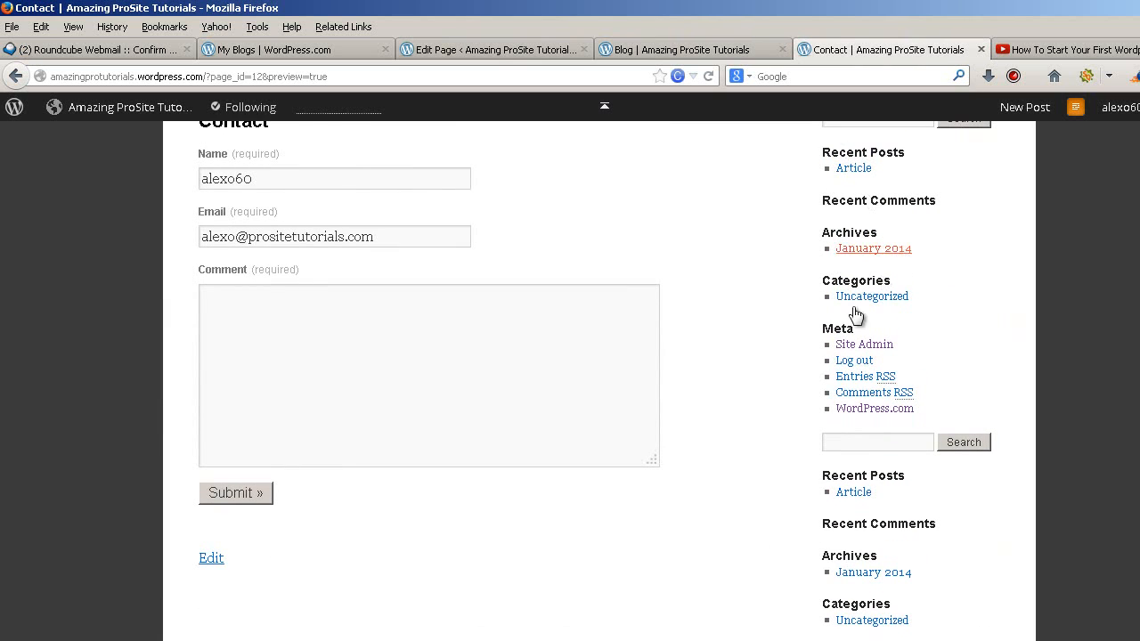
scroll(890, 374, "down", 3)
scroll(865, 267, "up", 4)
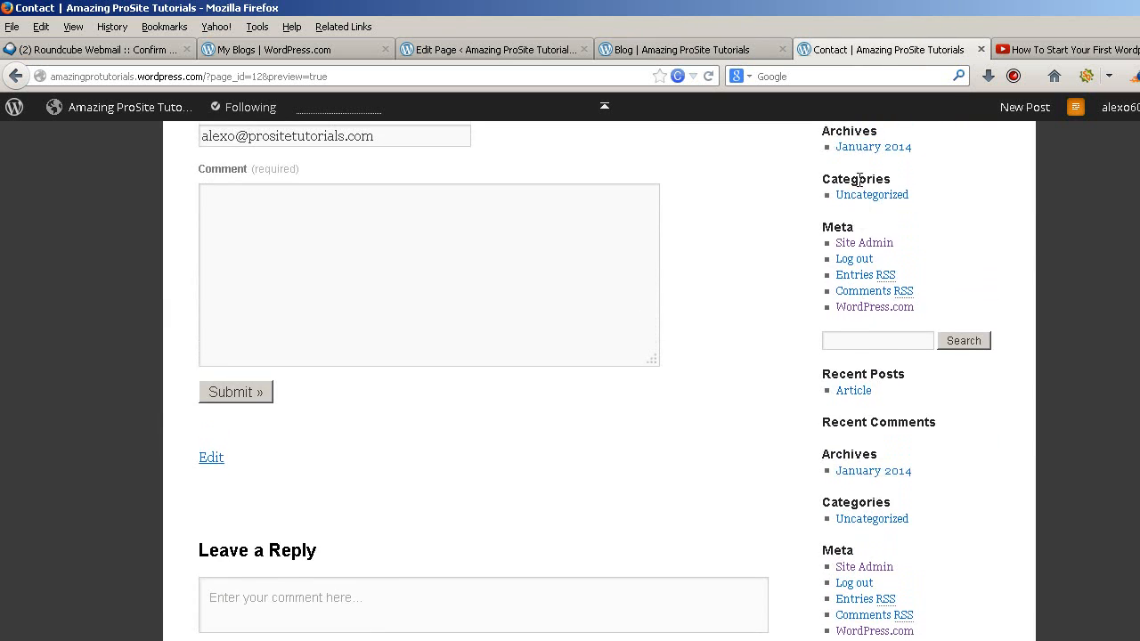
Close the live Blog page and open the site's Widgets settings from the Contact page's editor
left_click(674, 48)
left_click(481, 50)
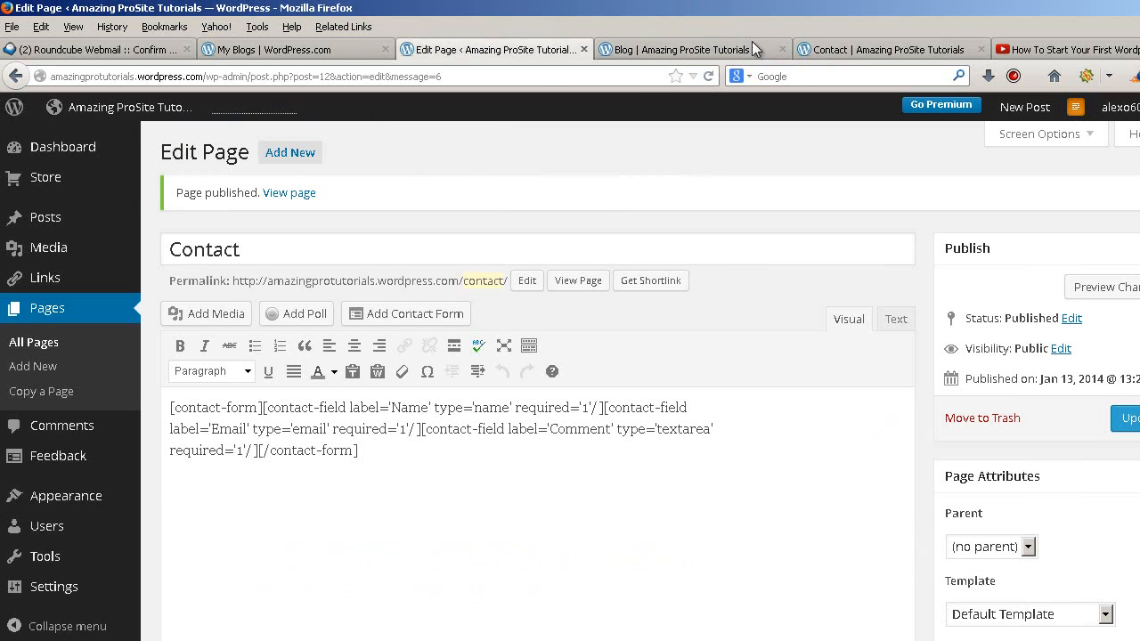
left_click(784, 49)
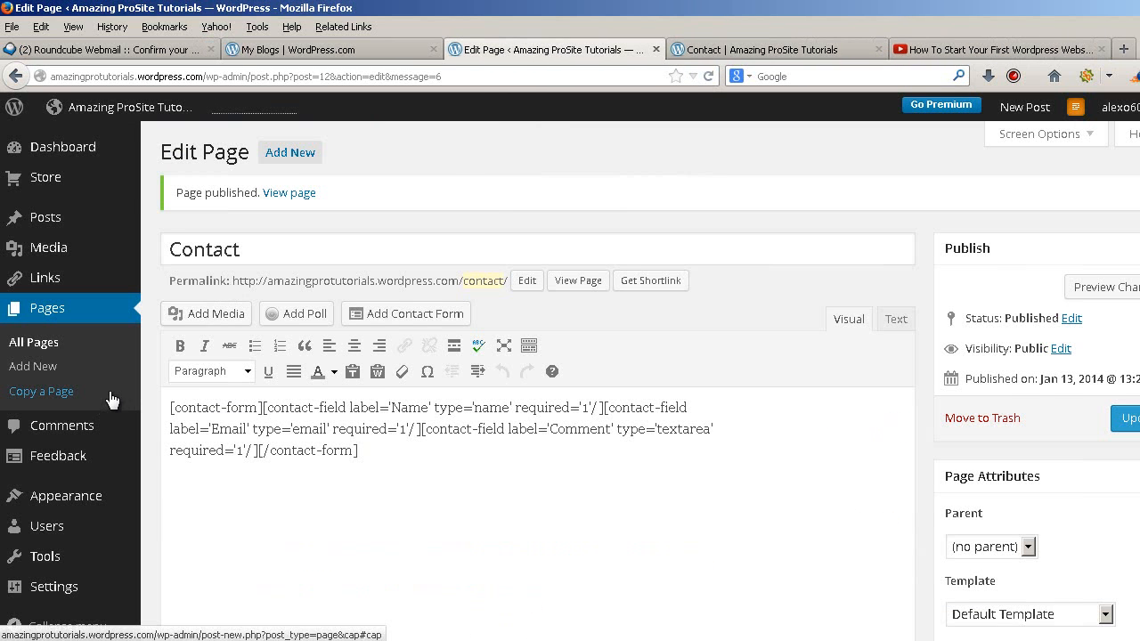
scroll(84, 357, "down", 2)
mouse_move(34, 506)
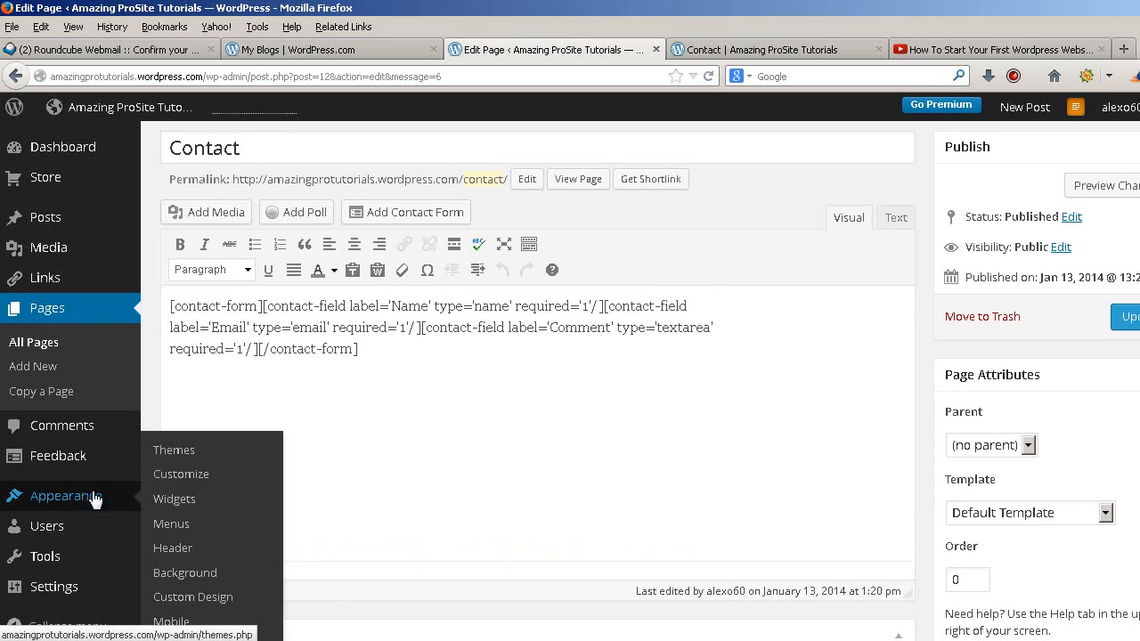
left_click(179, 499)
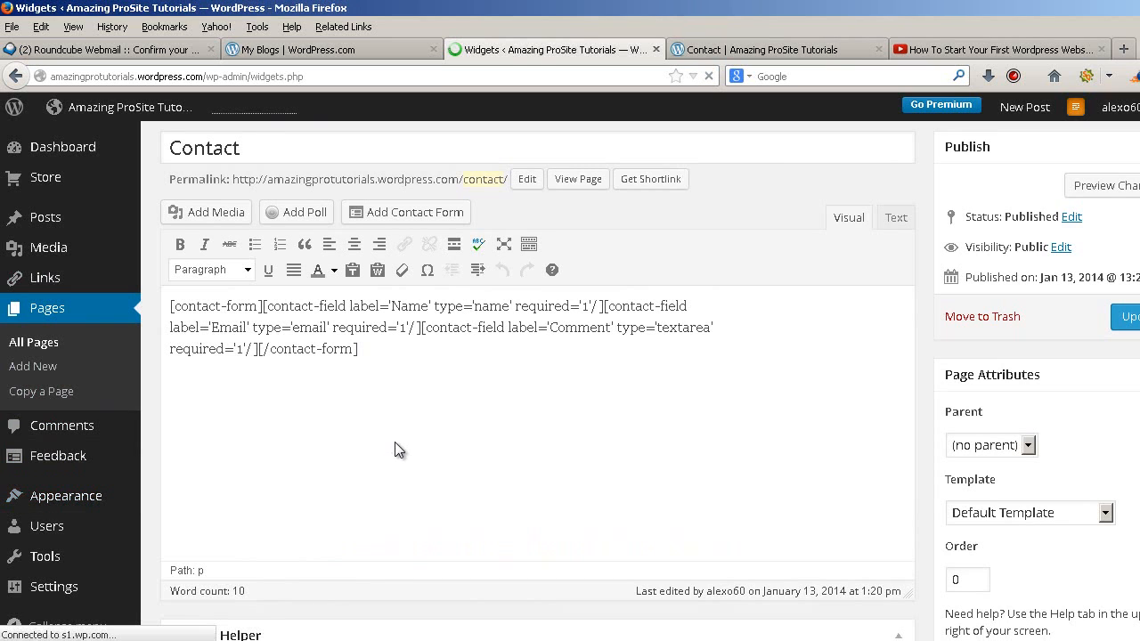
Expand the Secondary Widget Area and delete its Search widget
scroll(680, 410, "down", 2)
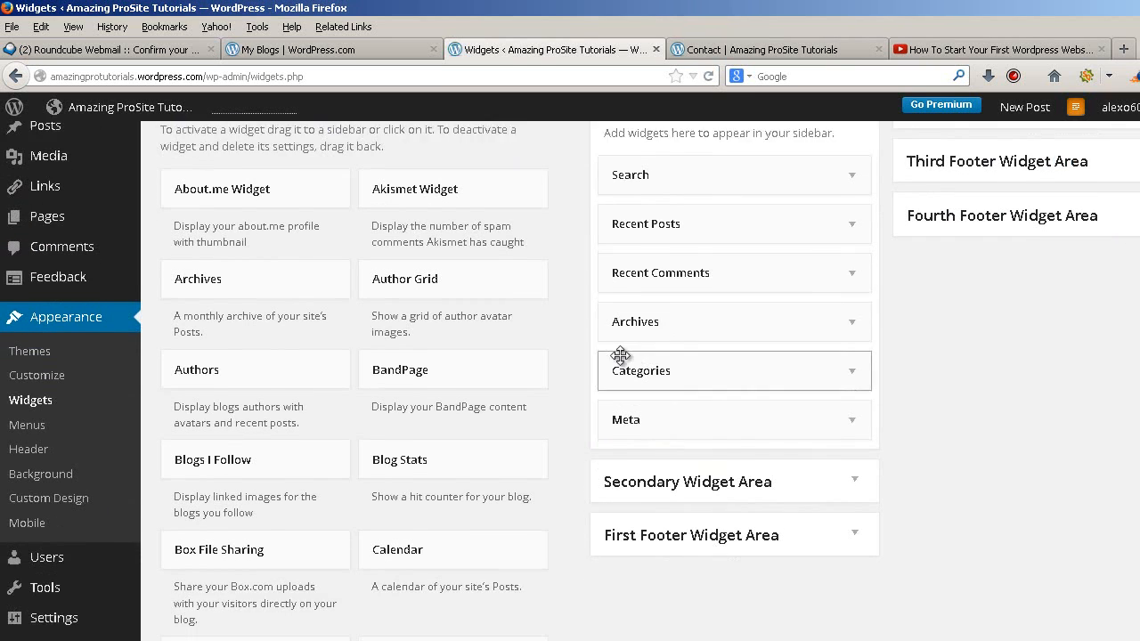
scroll(621, 357, "up", 2)
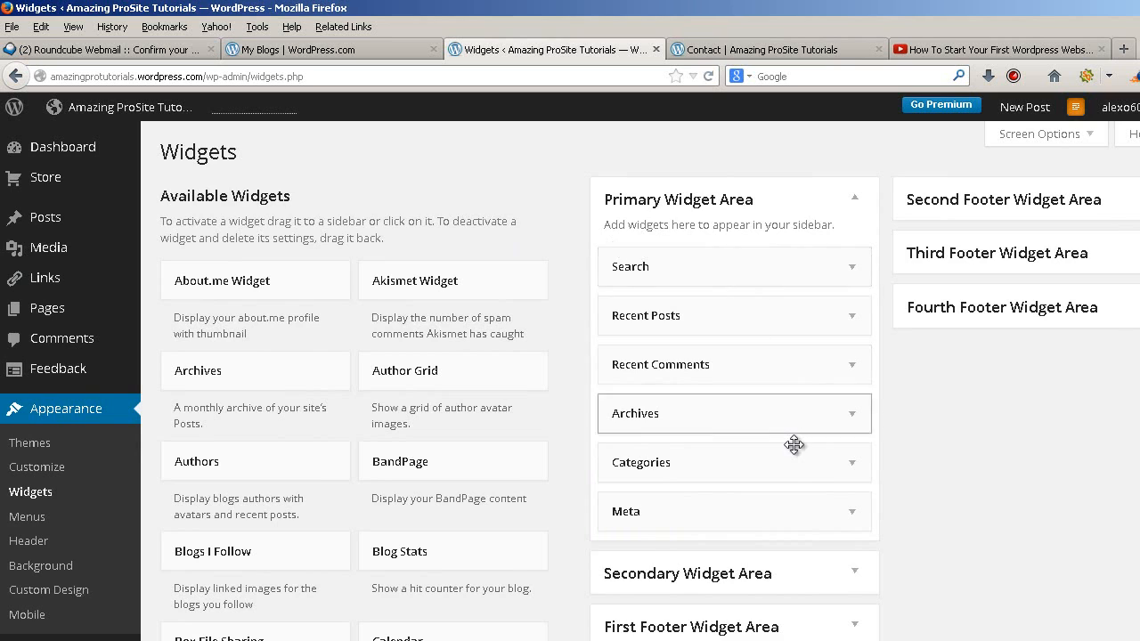
scroll(793, 454, "down", 5)
left_click(809, 303)
scroll(807, 356, "down", 3)
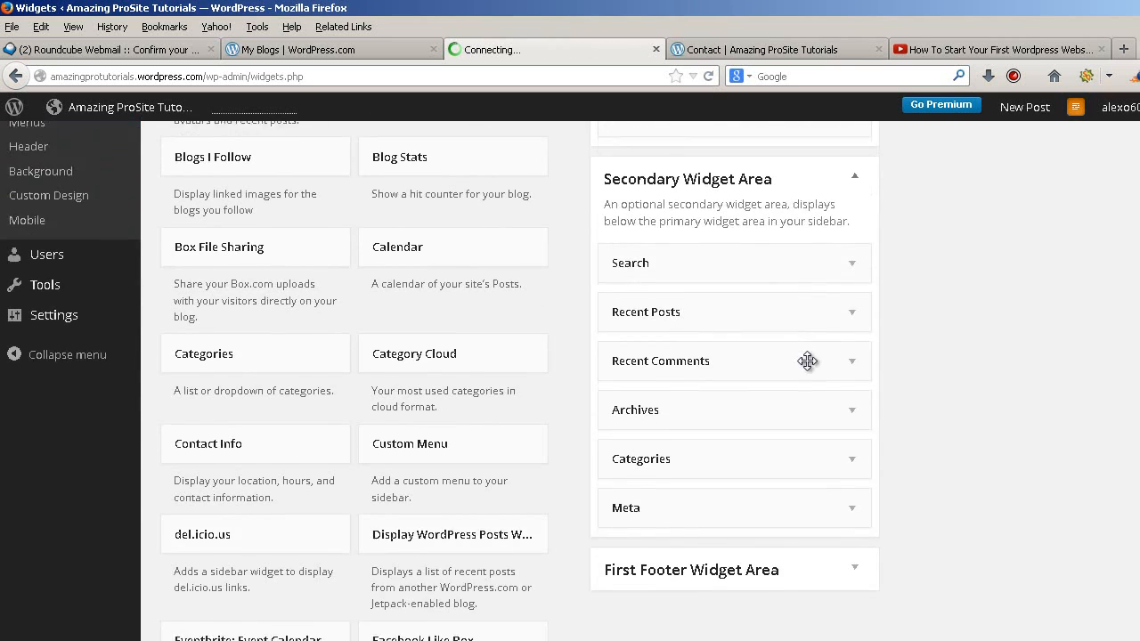
scroll(855, 305, "up", 2)
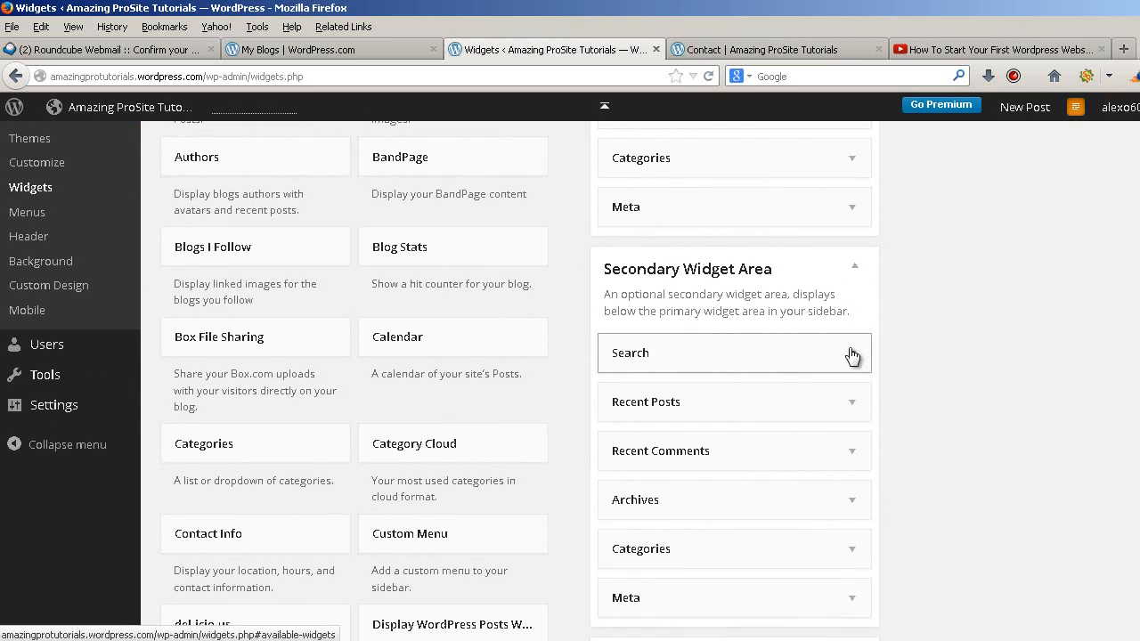
scroll(679, 349, "down", 2)
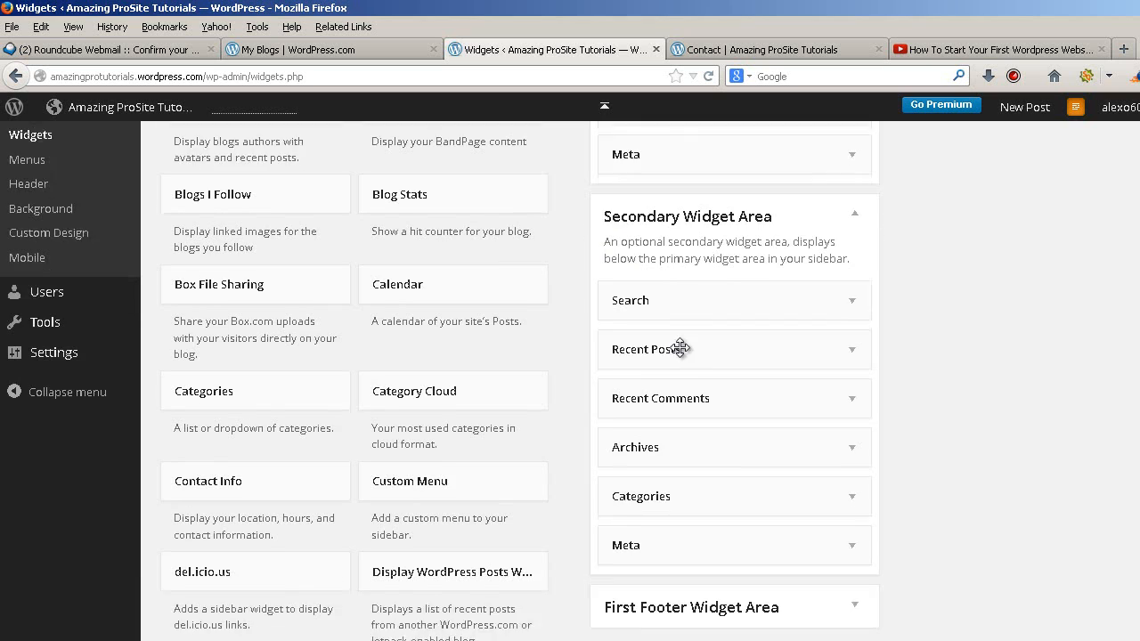
left_click(851, 251)
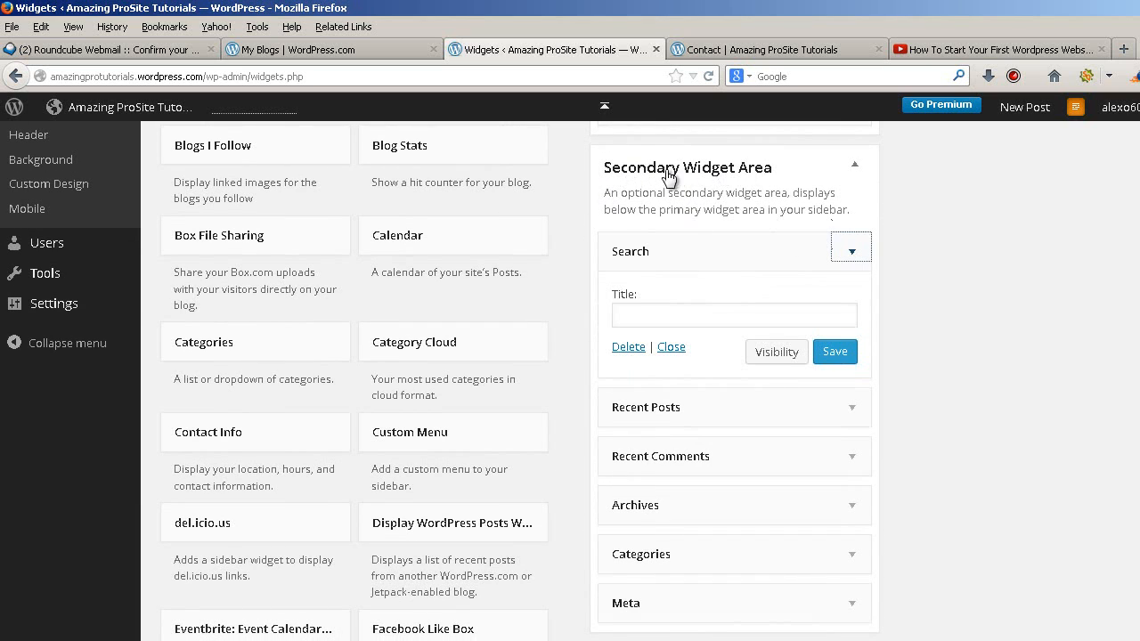
left_click(630, 352)
Delete the Recent Posts, Recent Comments and Archives widgets from the Secondary Widget Area
left_click(845, 259)
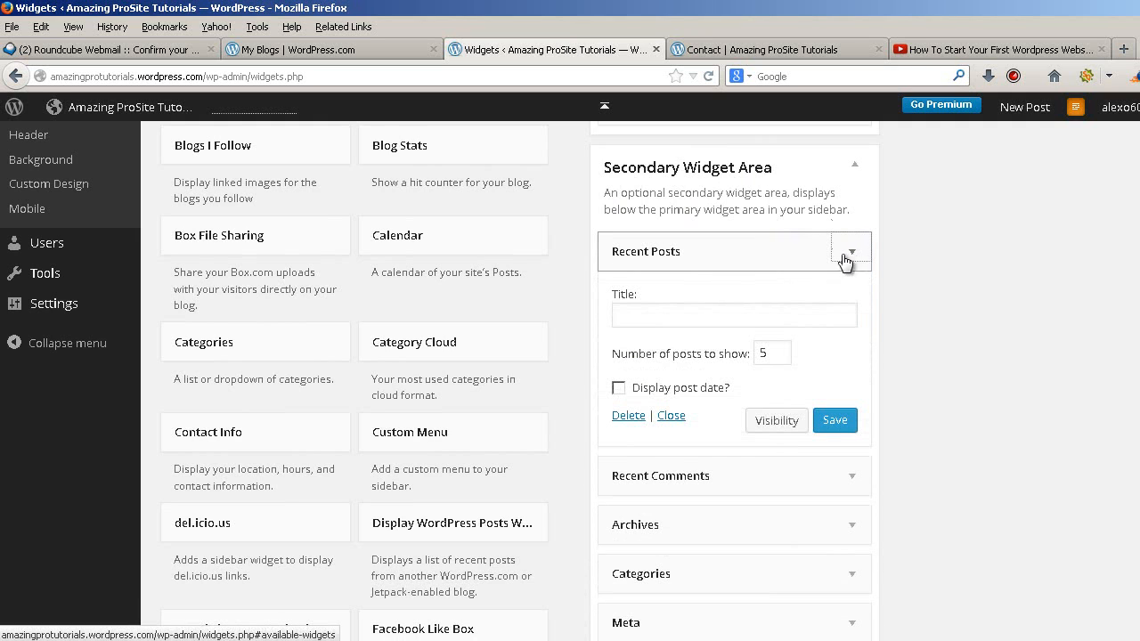
left_click(629, 417)
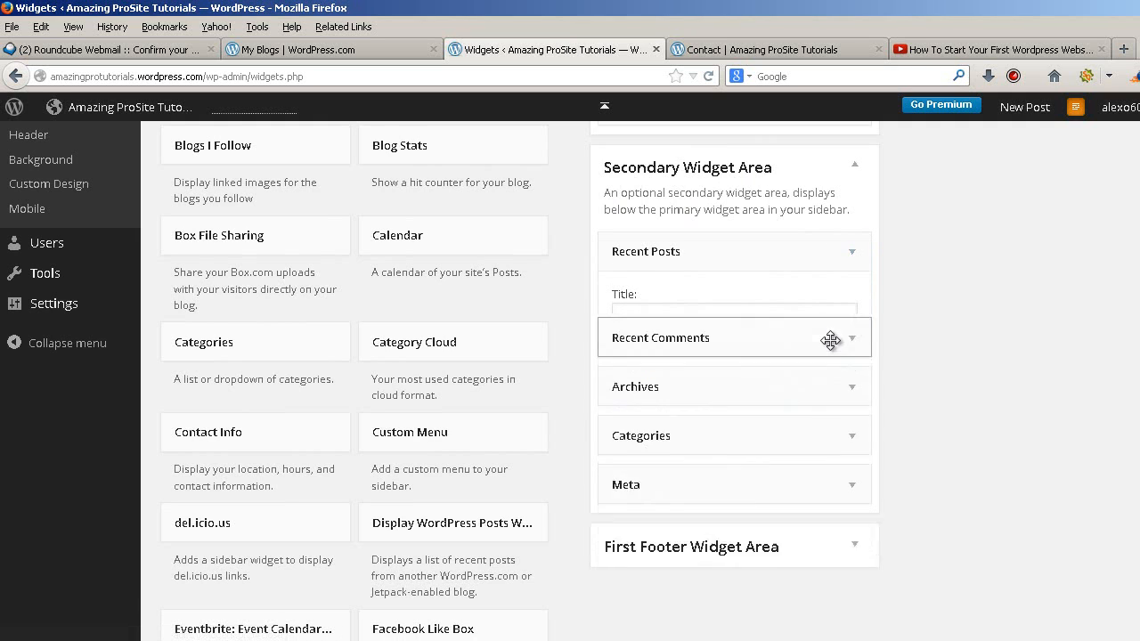
left_click(846, 251)
left_click(629, 520)
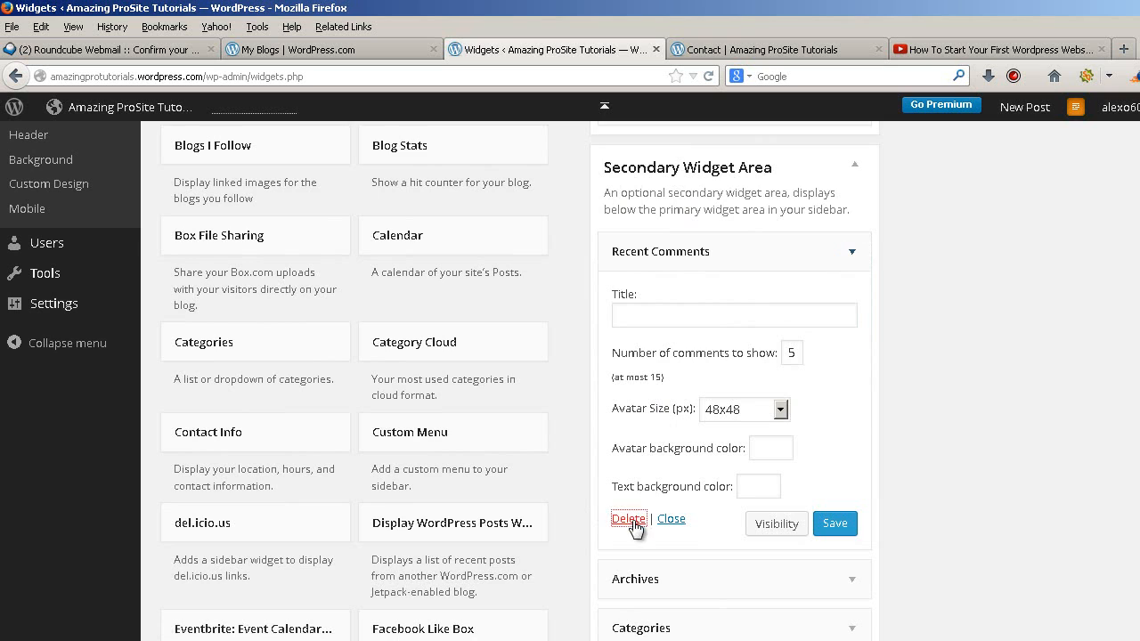
left_click(853, 253)
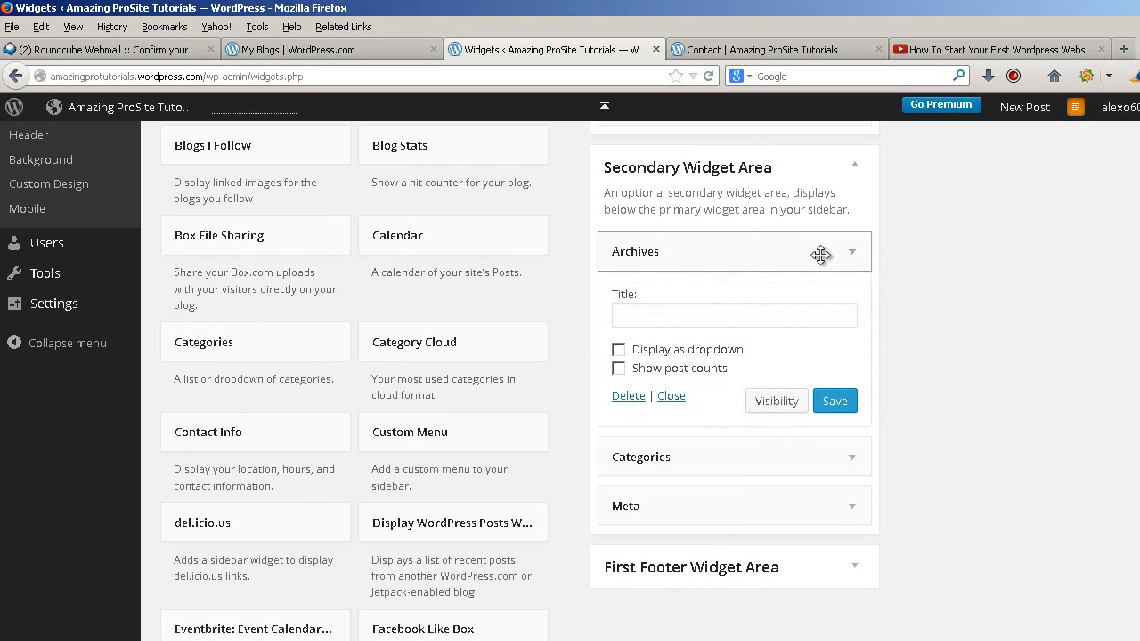
left_click(629, 396)
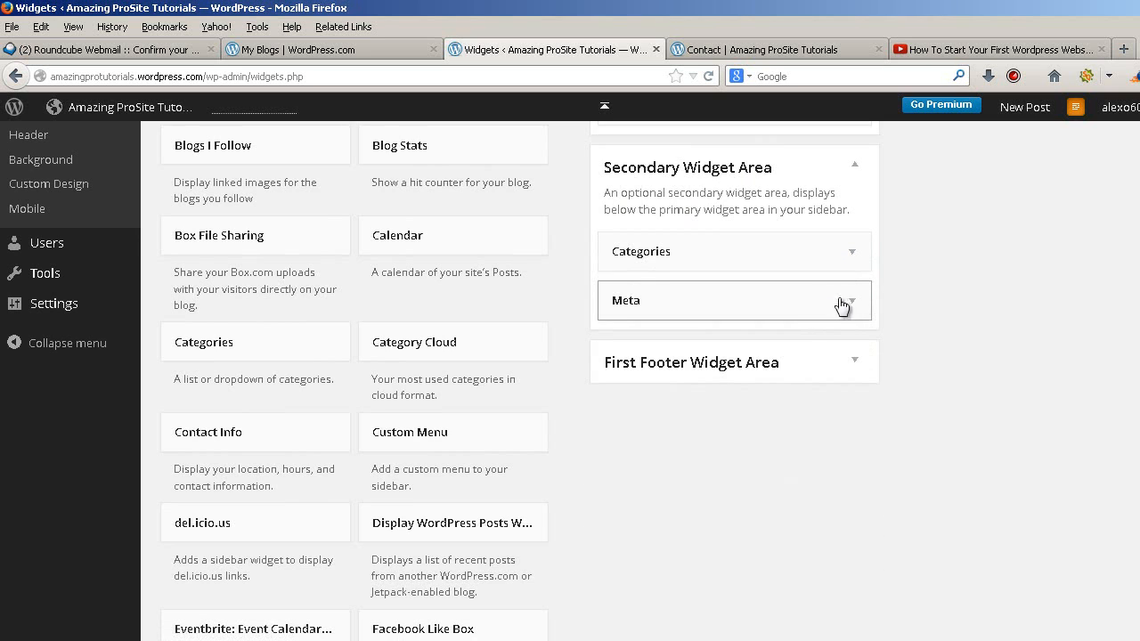
Empty the Secondary Widget Area by deleting its Categories and Meta widgets
left_click(853, 253)
left_click(629, 415)
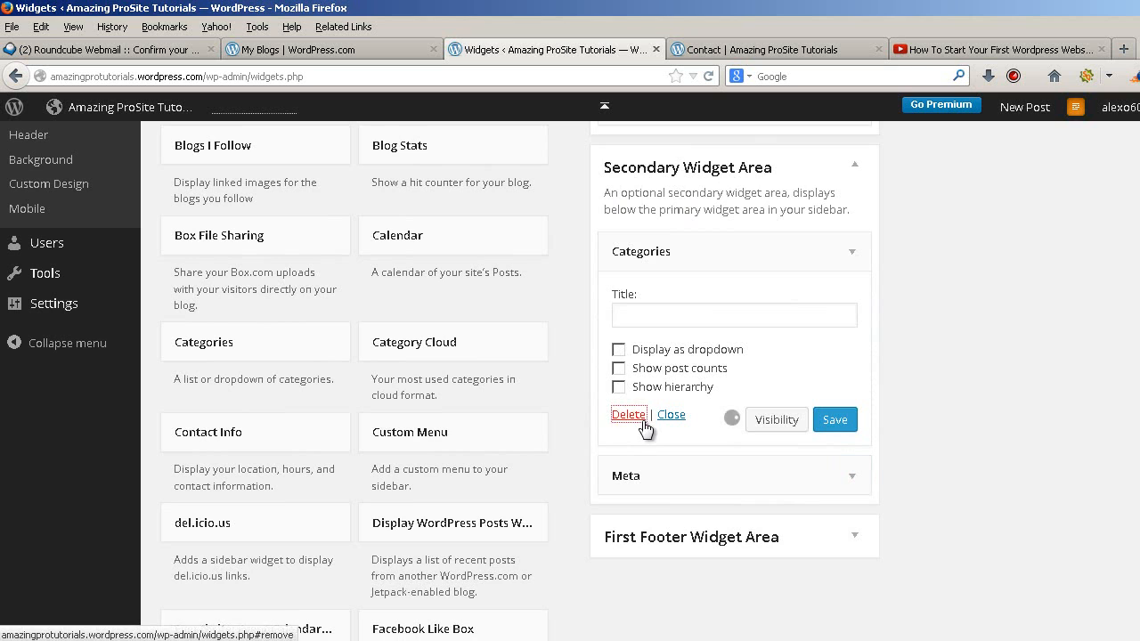
left_click(851, 252)
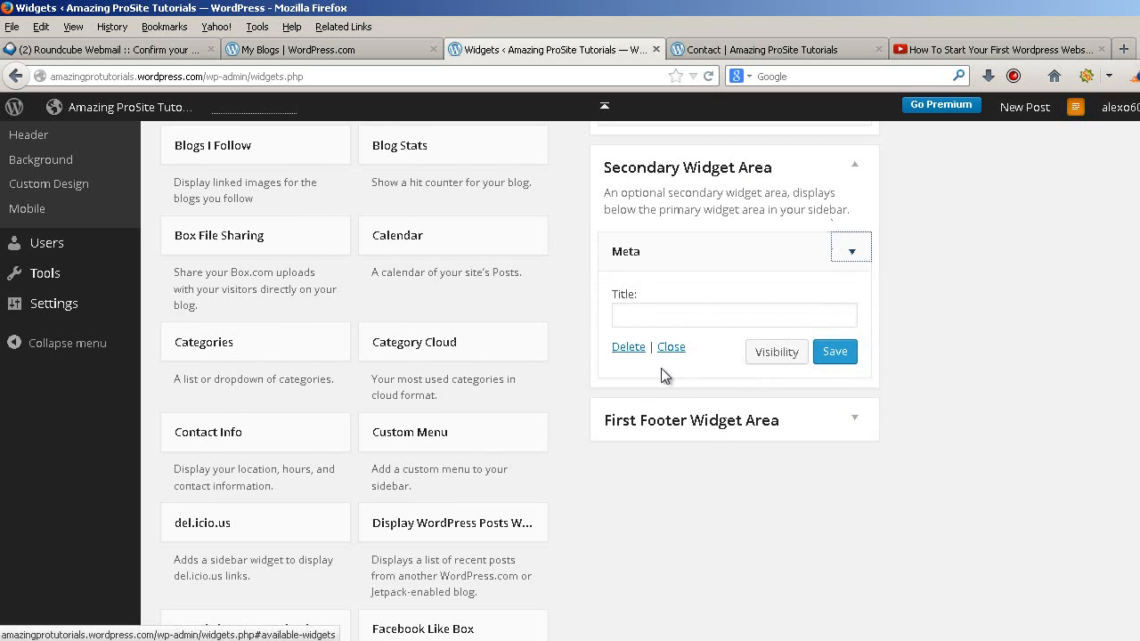
left_click(629, 347)
Delete the Search widget from the Primary Widget Area
scroll(660, 337, "up", 5)
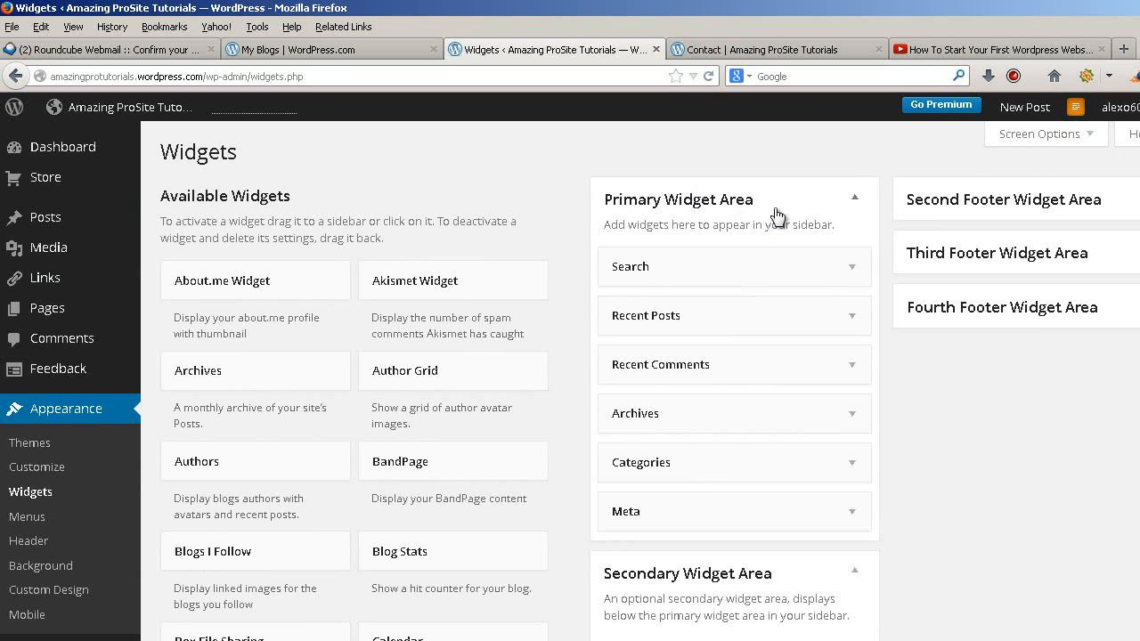
left_click(840, 267)
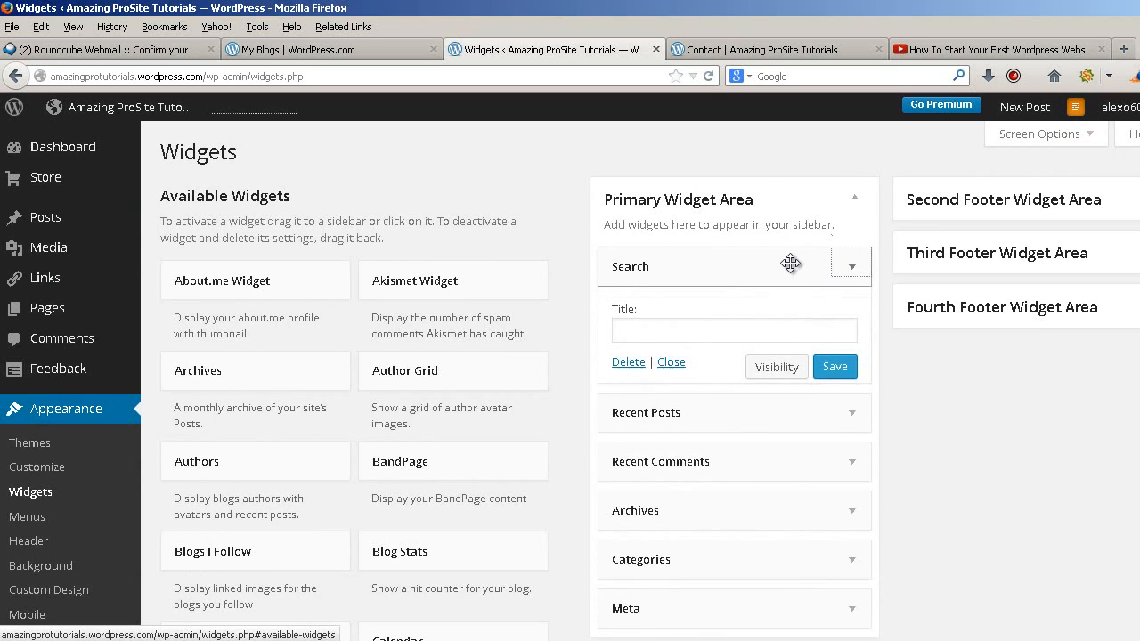
left_click(636, 364)
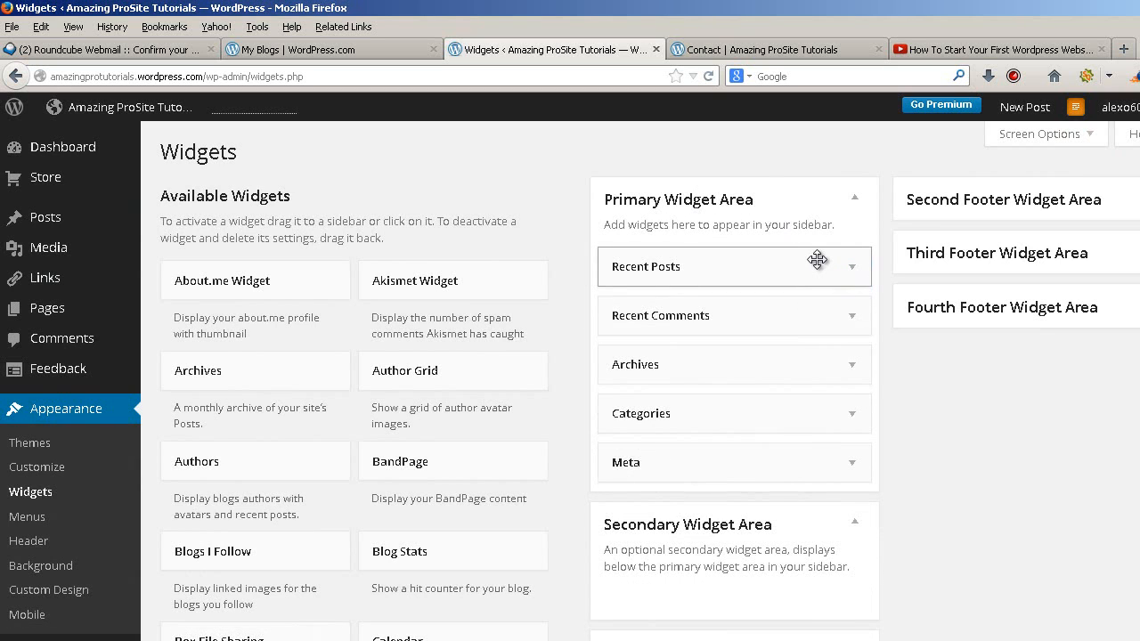
Delete the Archives and Meta widgets from the Primary Widget Area
left_click(843, 317)
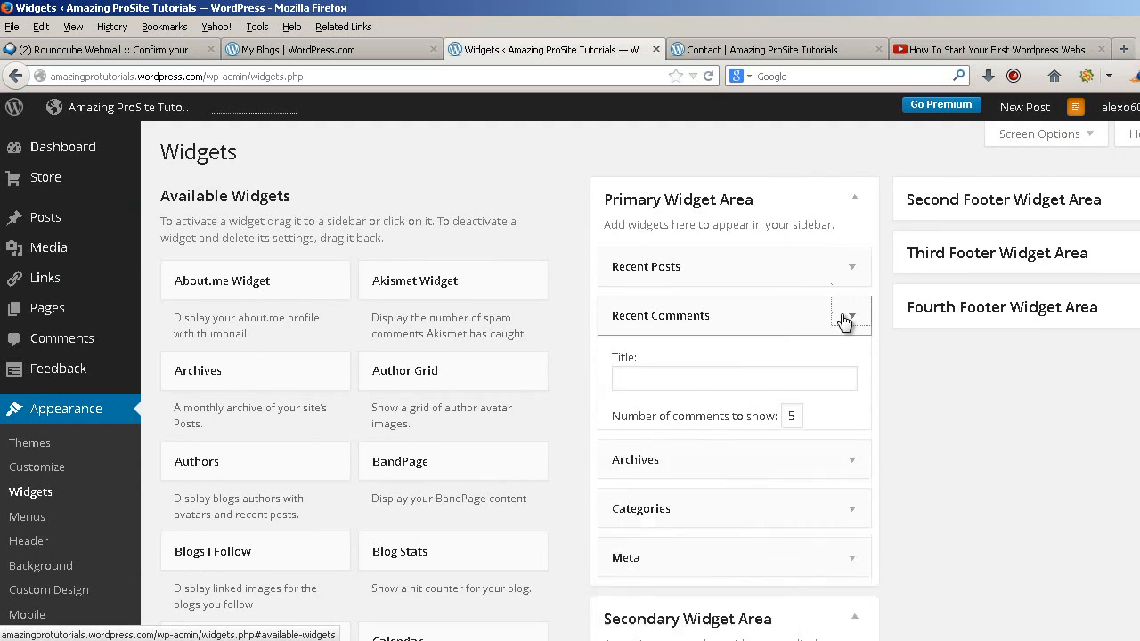
left_click(844, 318)
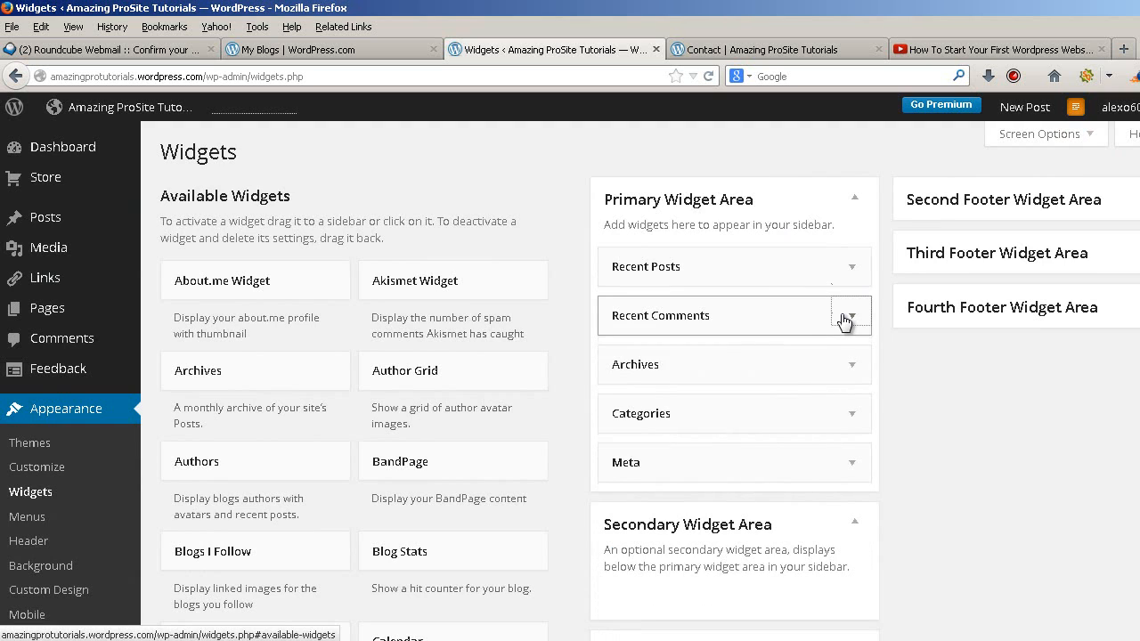
left_click(853, 364)
left_click(626, 510)
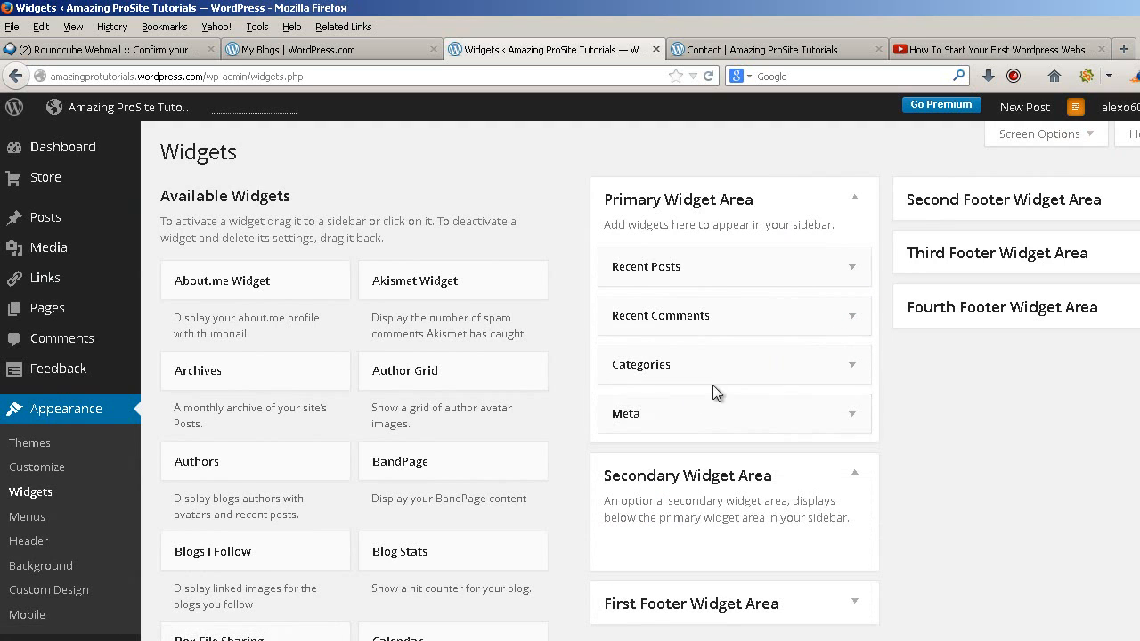
left_click(842, 415)
left_click(629, 509)
Look through the full list of available widgets for one to add to the sidebar
scroll(305, 242, "down", 6)
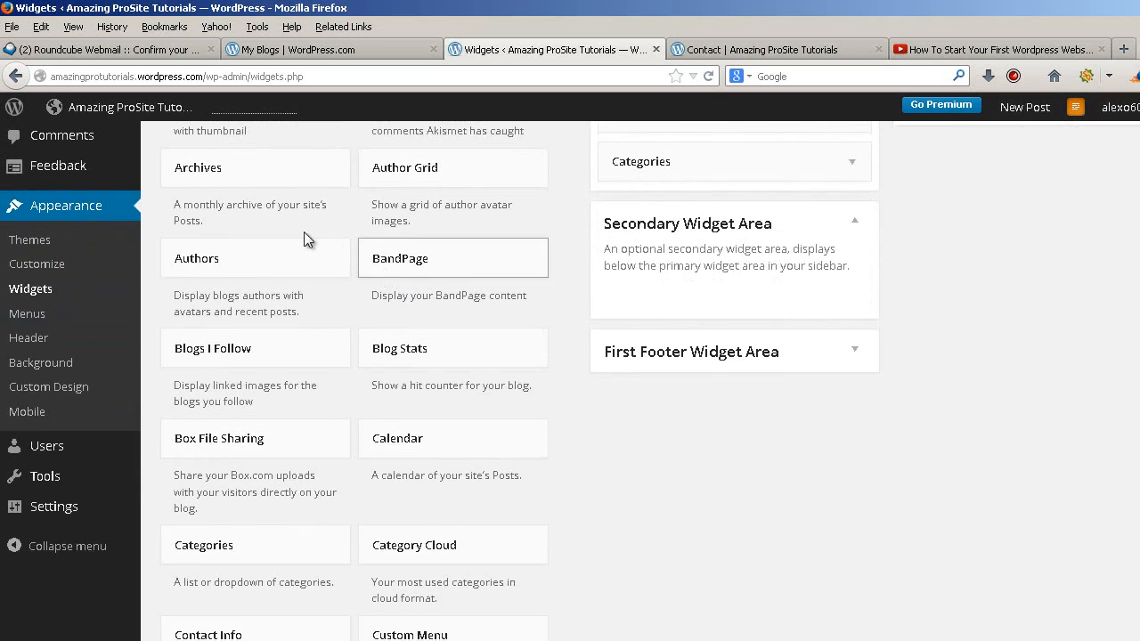
scroll(337, 227, "down", 2)
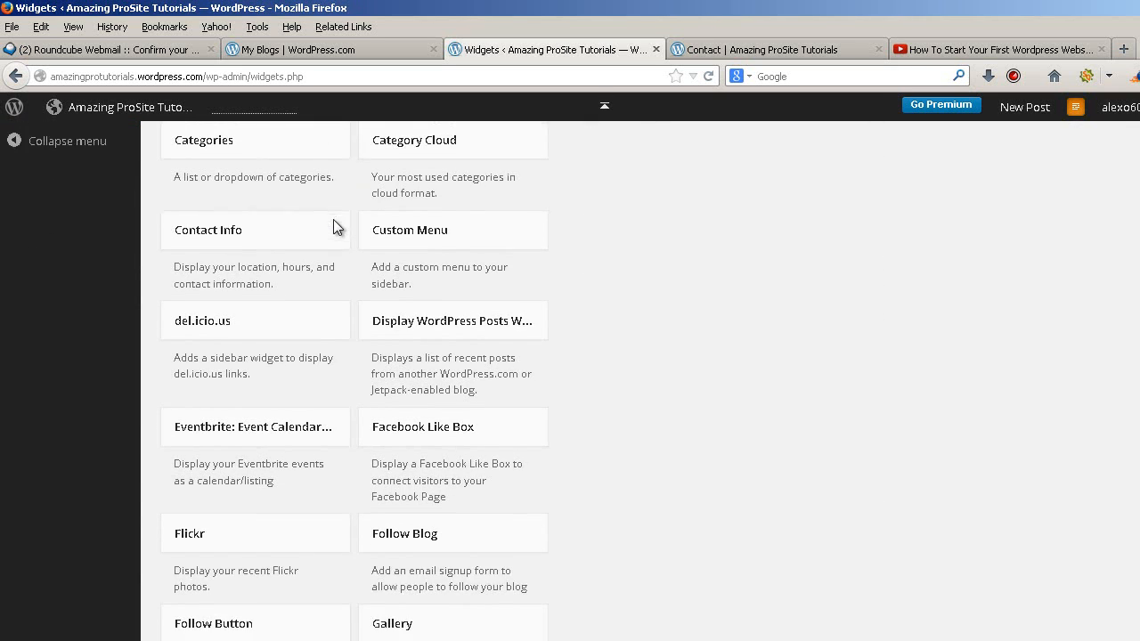
scroll(338, 226, "up", 2)
scroll(339, 226, "down", 4)
scroll(336, 228, "up", 2)
scroll(336, 228, "down", 5)
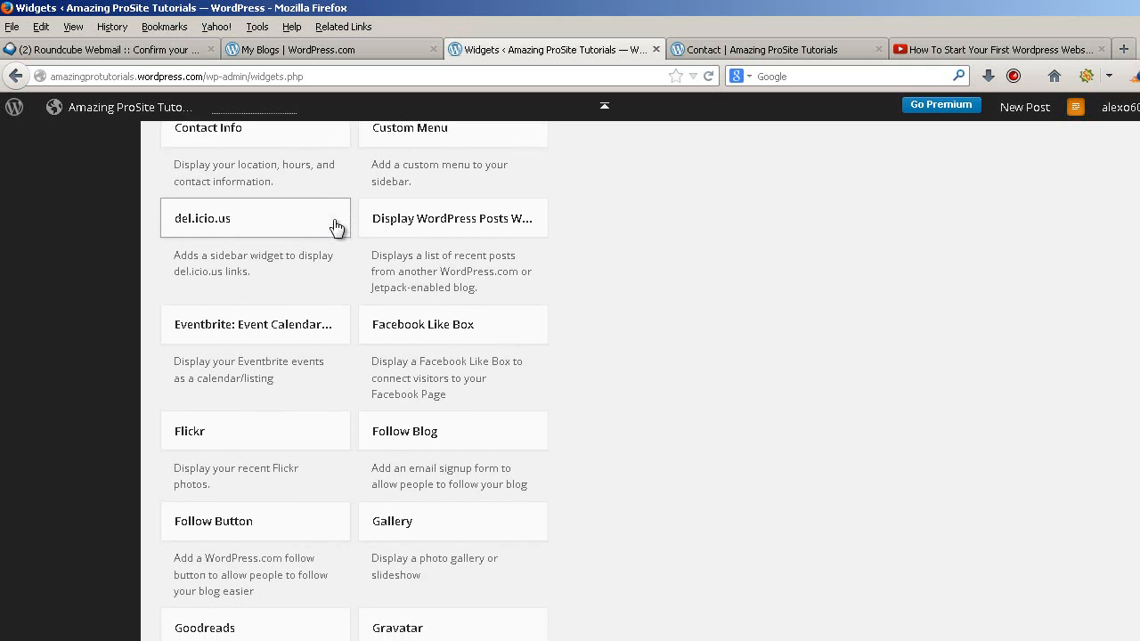
scroll(337, 228, "down", 5)
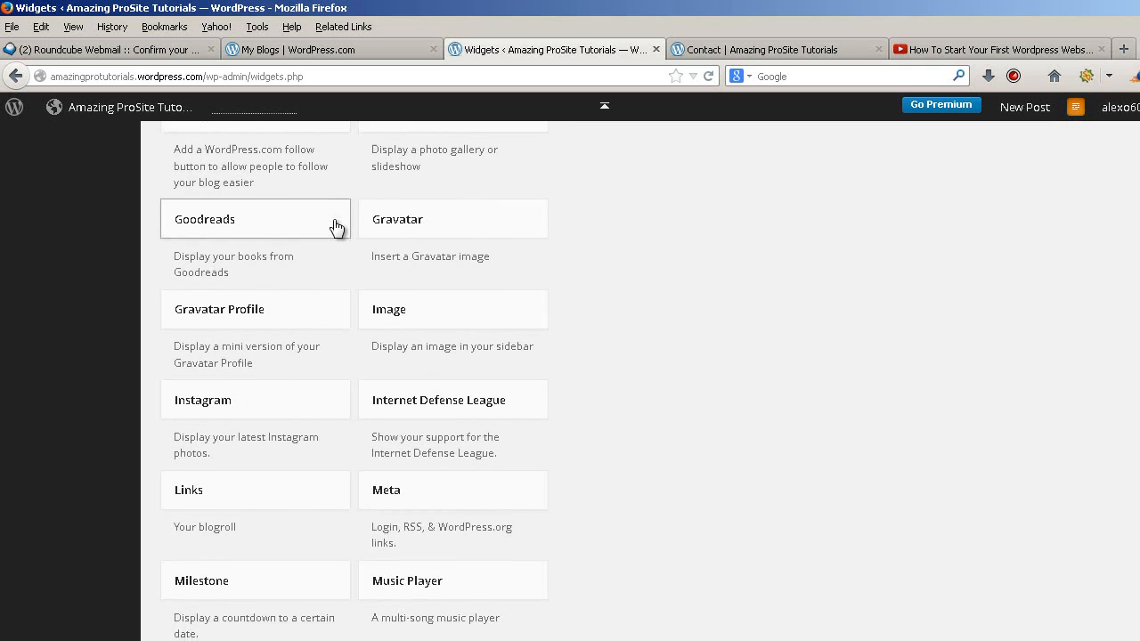
scroll(336, 228, "down", 5)
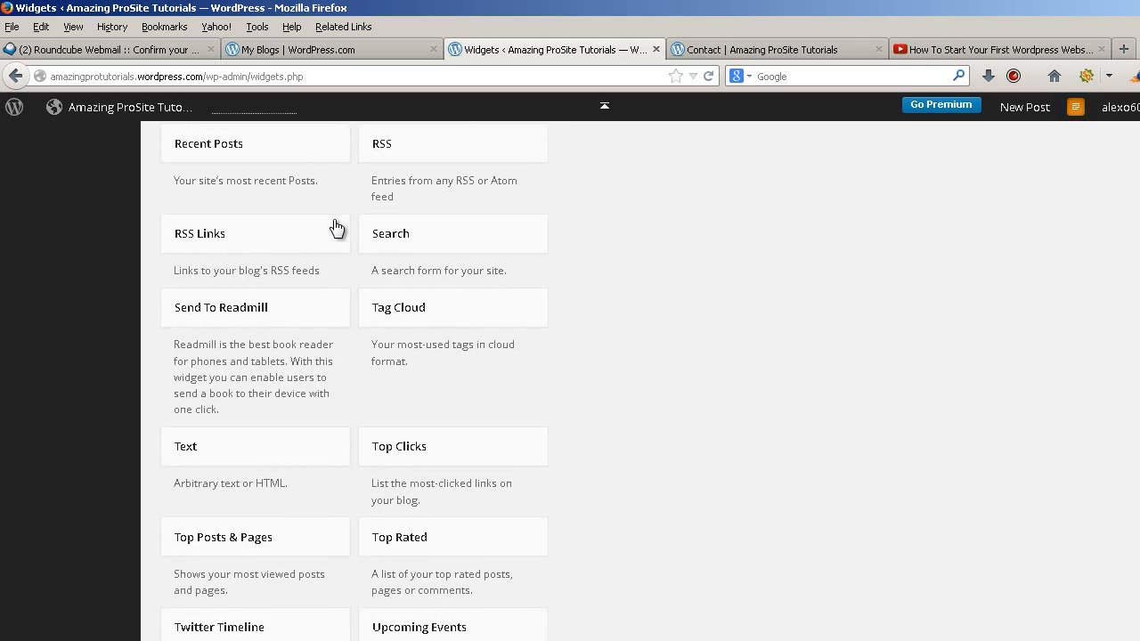
scroll(335, 229, "up", 8)
scroll(336, 228, "up", 7)
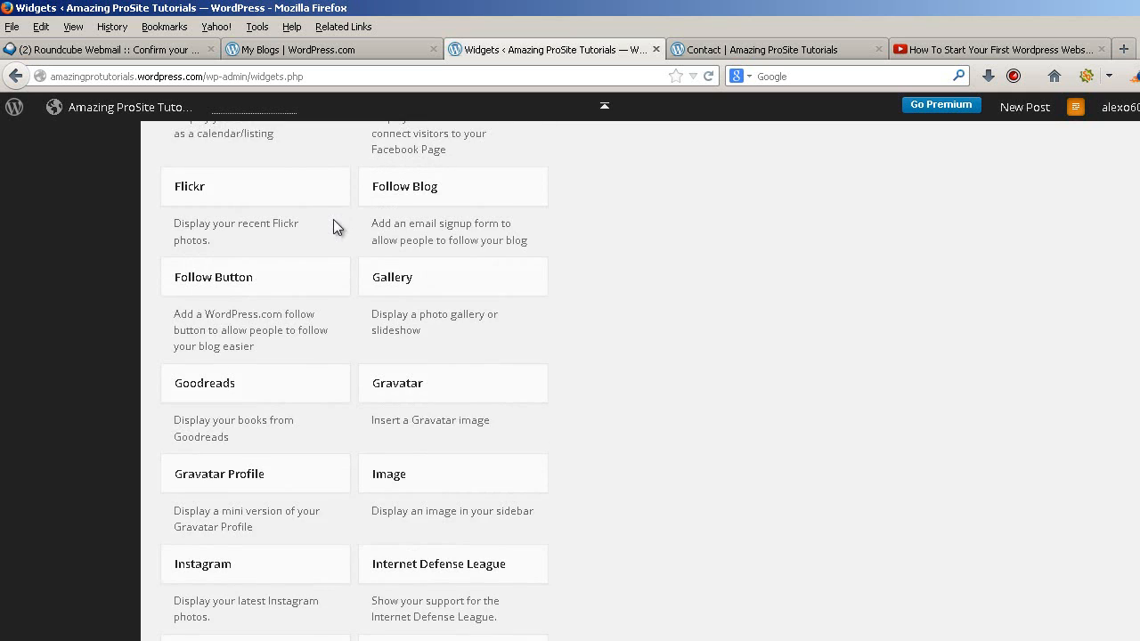
scroll(335, 222, "up", 5)
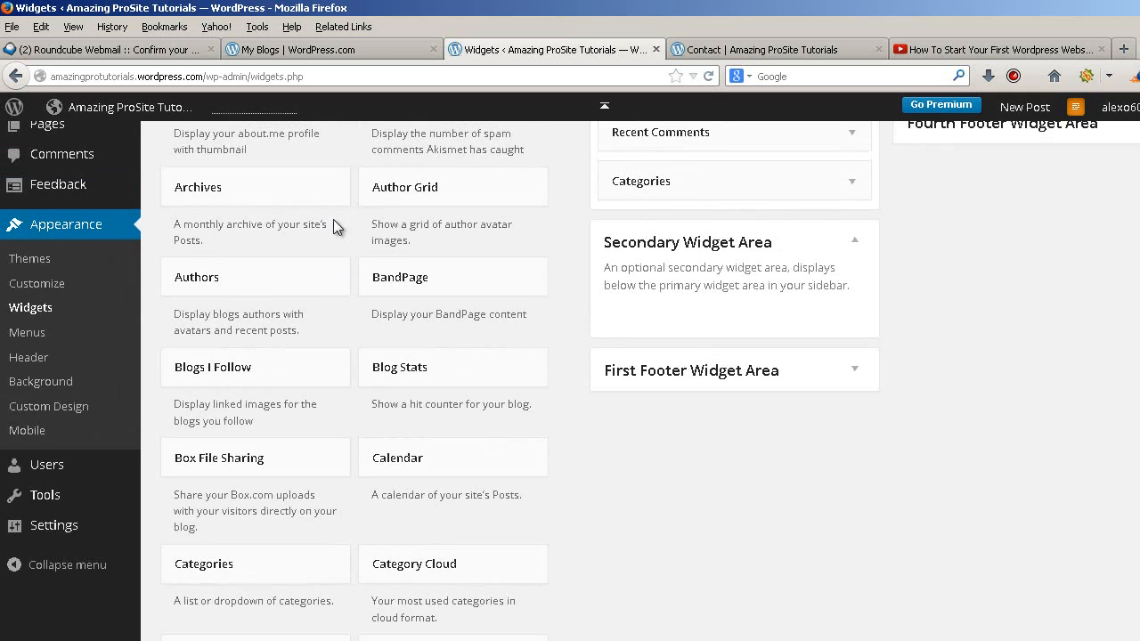
scroll(335, 223, "down", 3)
scroll(335, 223, "up", 4)
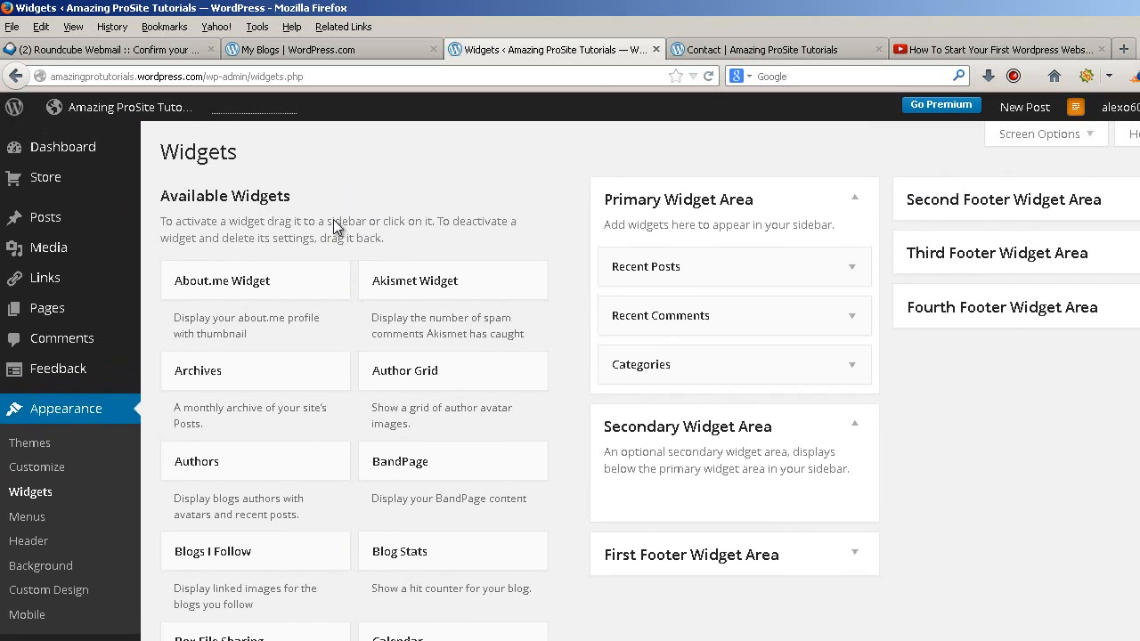
scroll(334, 223, "down", 5)
scroll(336, 228, "down", 5)
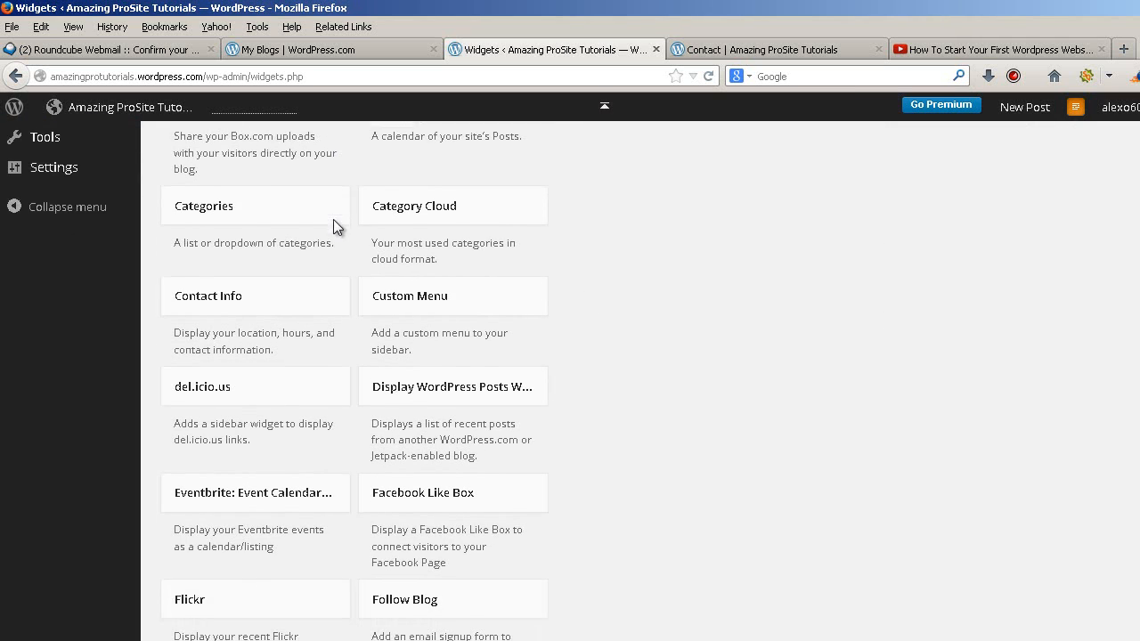
scroll(336, 228, "down", 5)
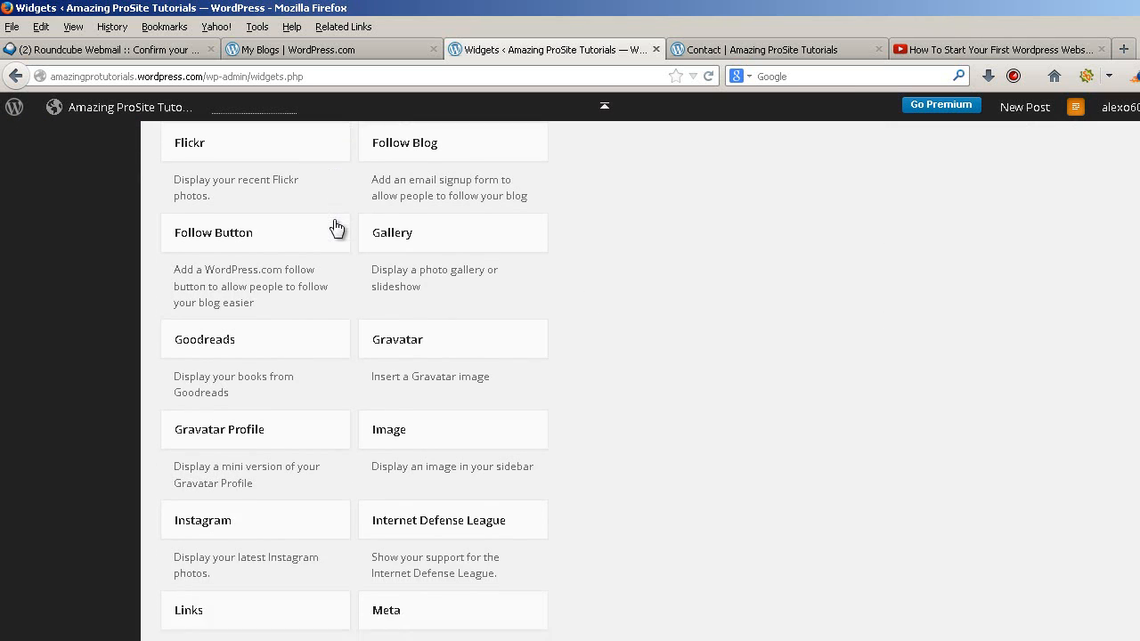
scroll(336, 228, "down", 5)
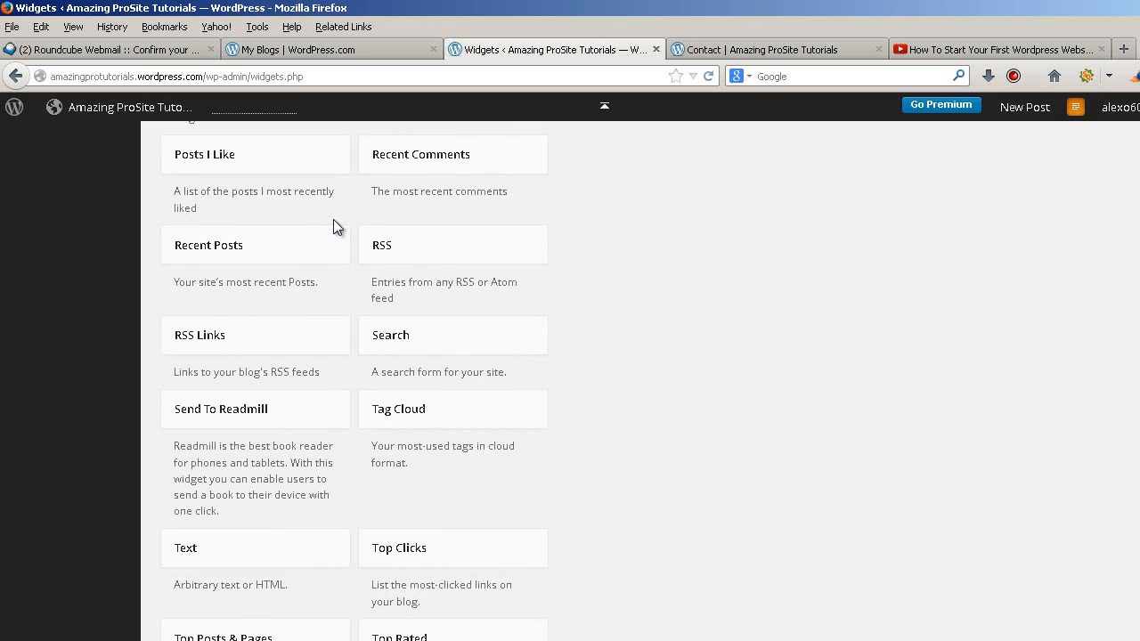
scroll(333, 226, "down", 3)
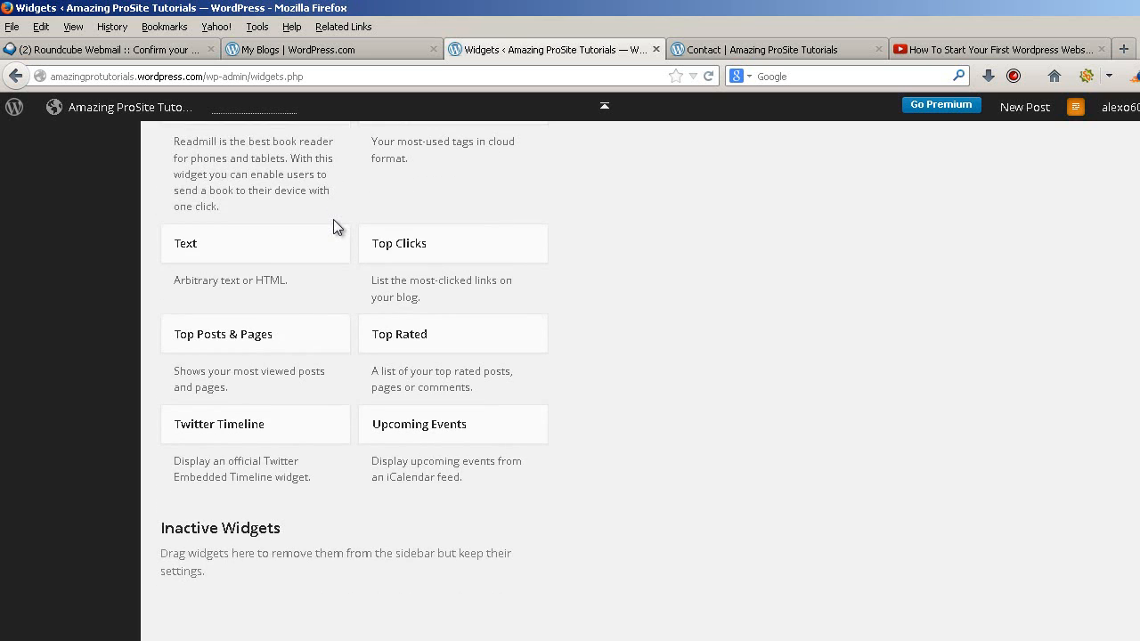
scroll(334, 226, "up", 12)
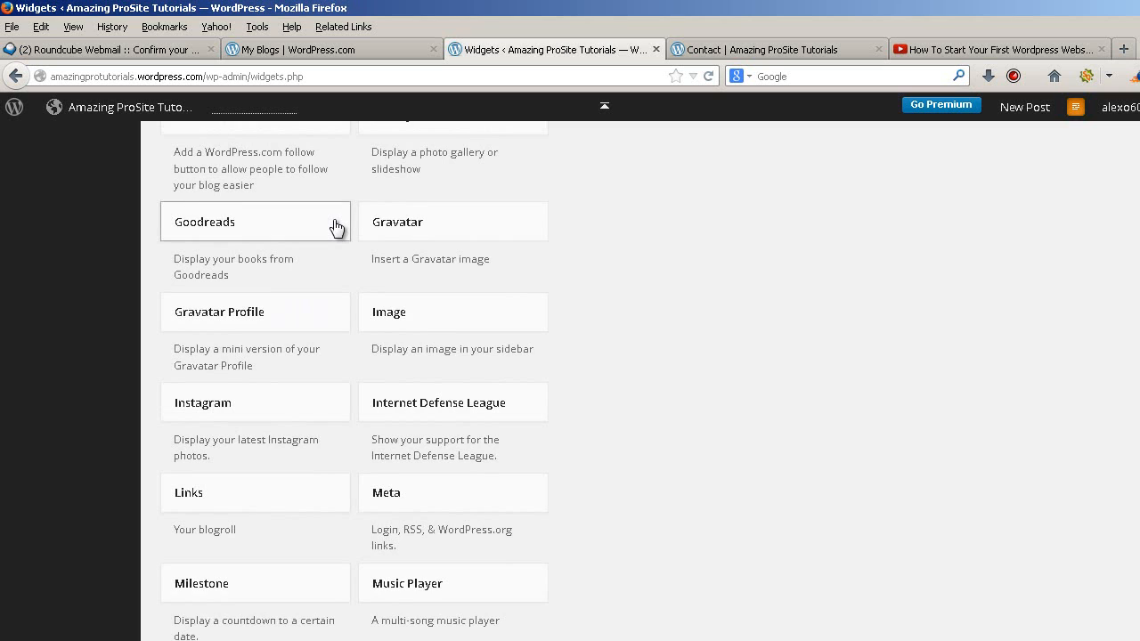
scroll(335, 228, "up", 5)
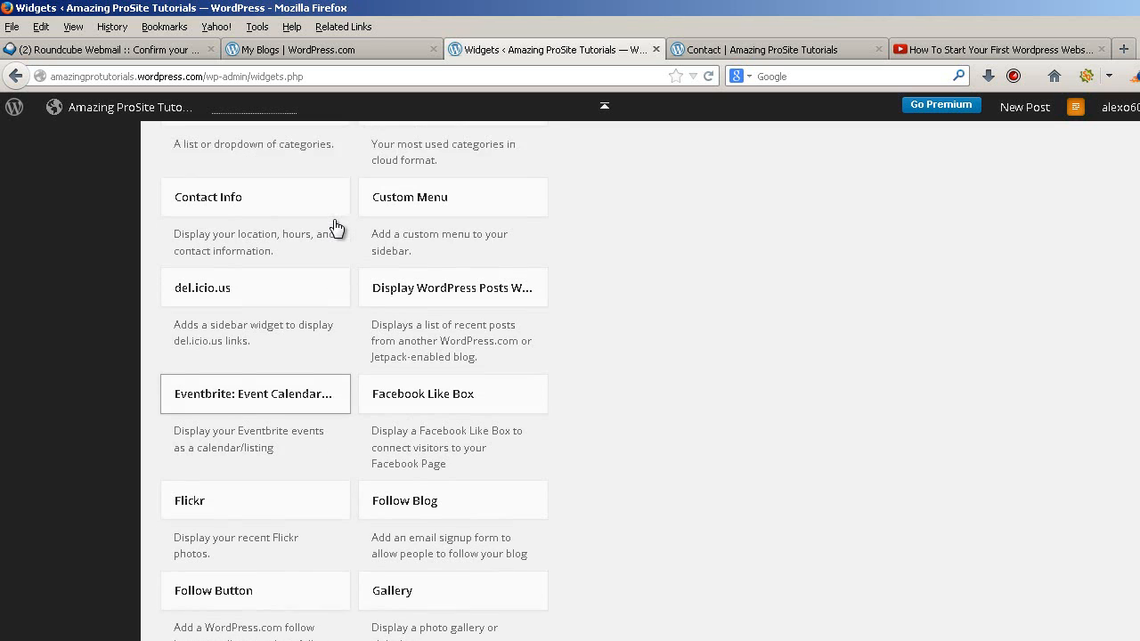
scroll(336, 228, "up", 4)
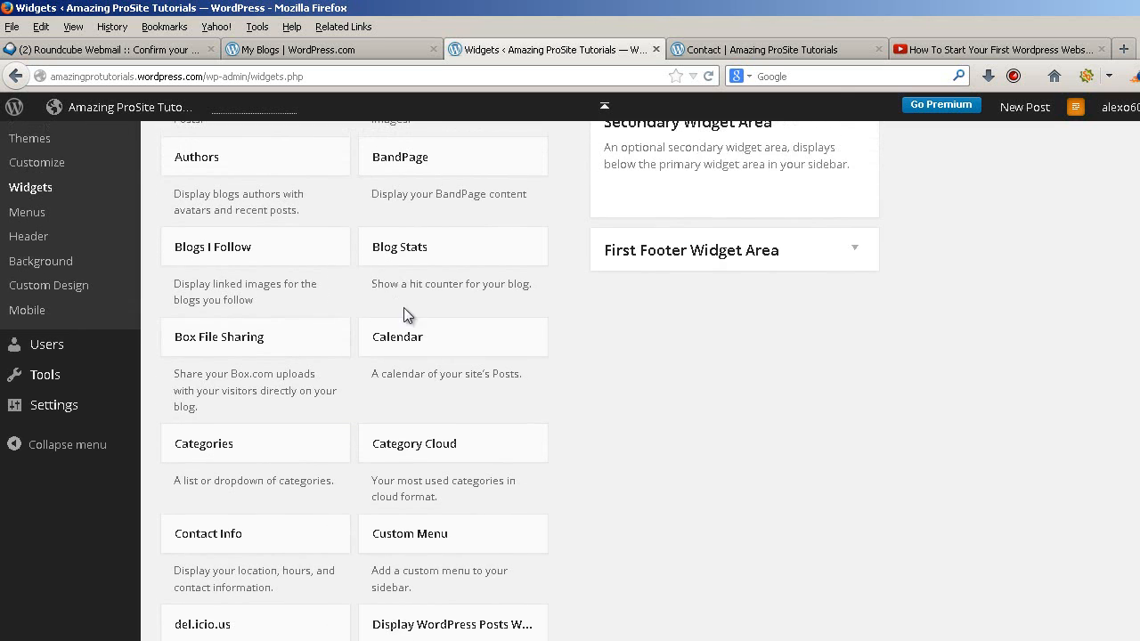
Add the Calendar widget to the end of the Primary Widget Area, below Categories
left_click_drag(484, 346, 669, 286)
scroll(554, 336, "up", 2)
scroll(843, 519, "up", 1)
scroll(806, 174, "up", 2)
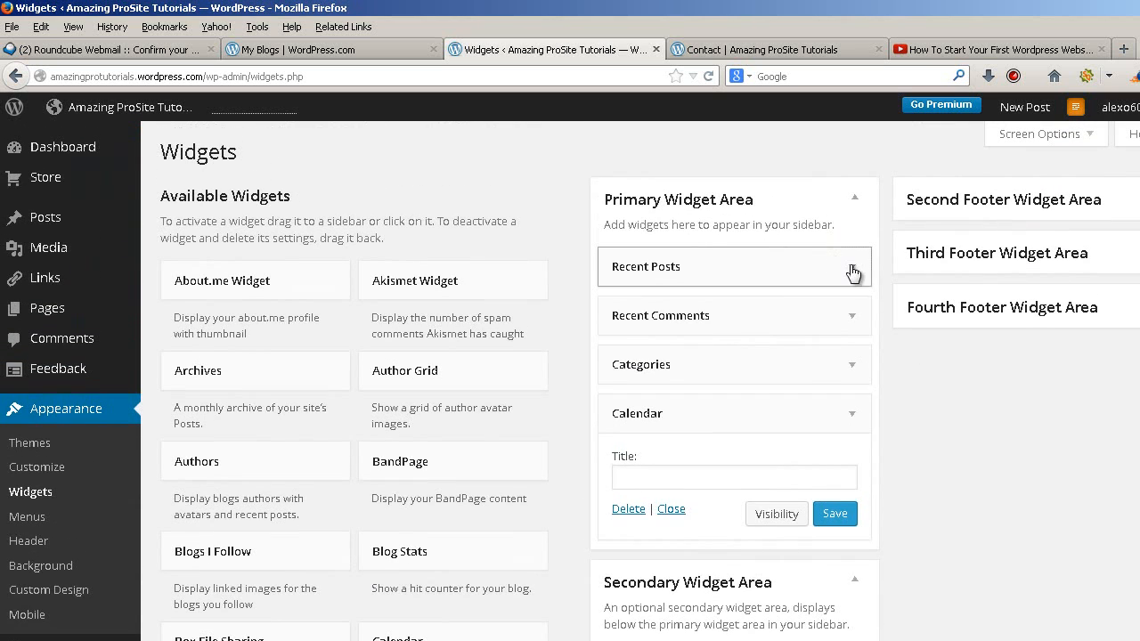
Title the Recent Posts widget in the Primary Widget Area "Recent Posts" and save it
left_click(853, 270)
scroll(784, 268, "down", 3)
left_click(704, 234)
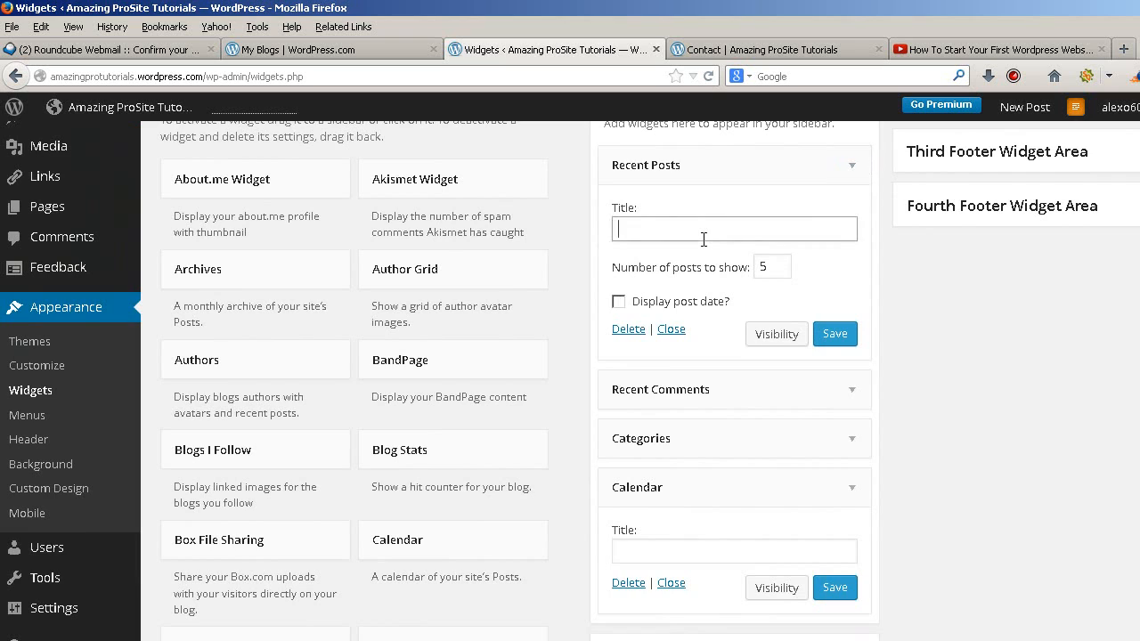
type("Recent Posts")
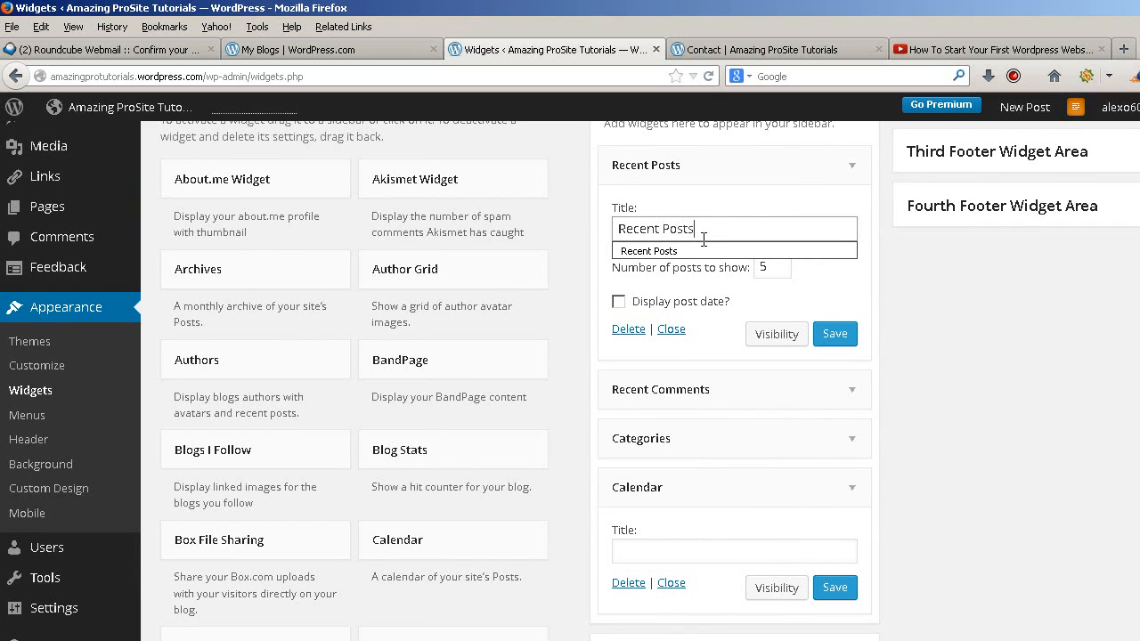
left_click(837, 344)
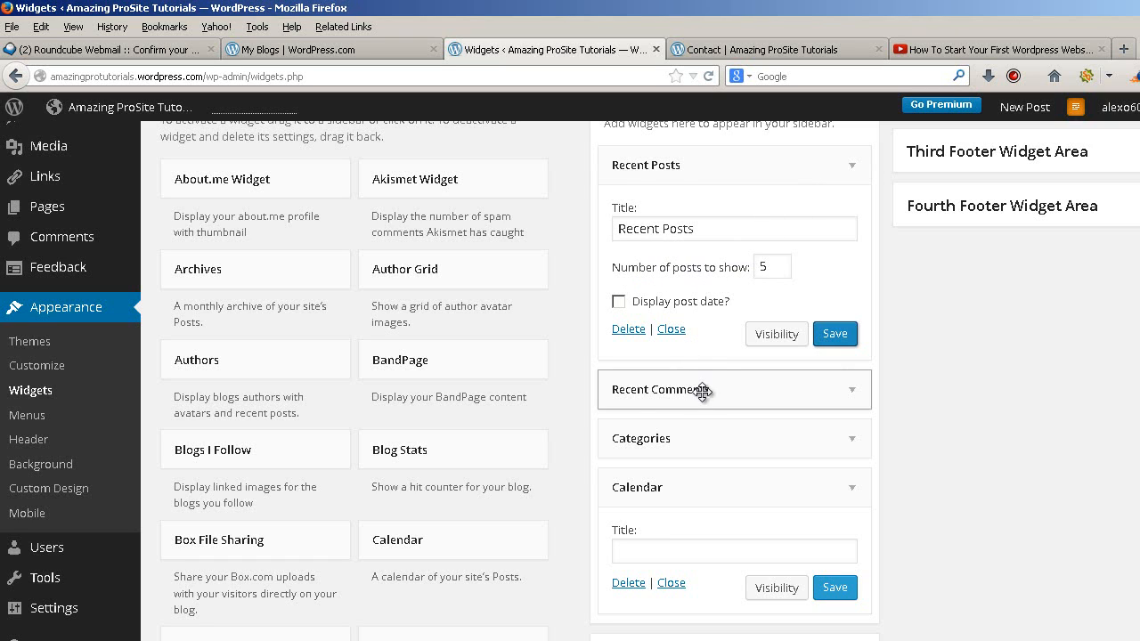
Title the Recent Comments widget "Recent Comments" and save its settings
left_click(740, 389)
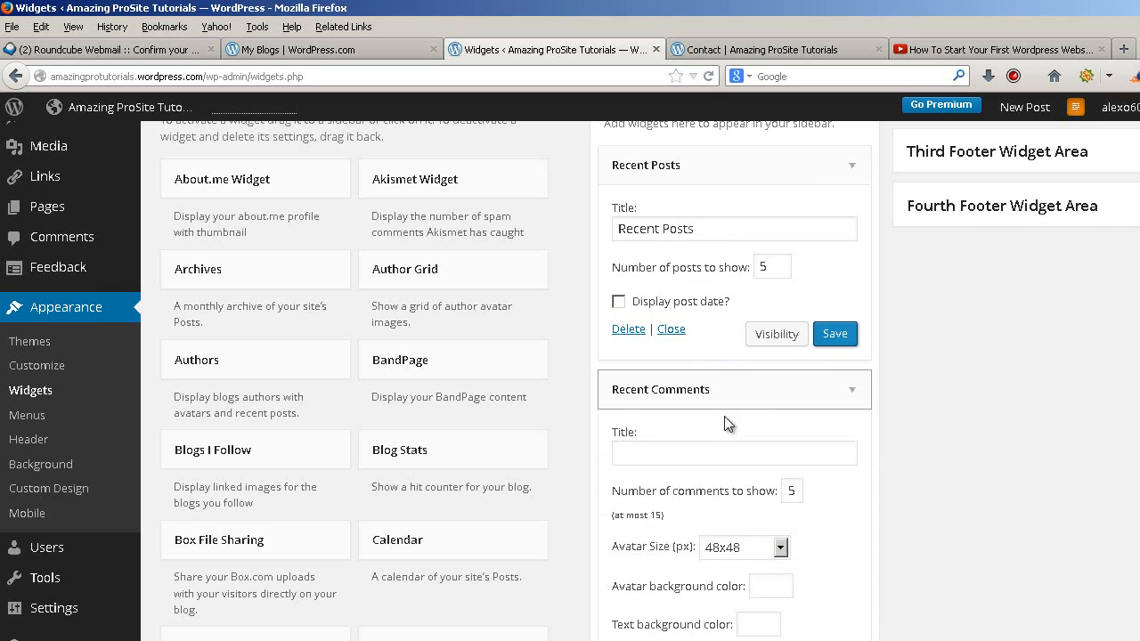
scroll(725, 422, "down", 2)
left_click(716, 353)
type("R")
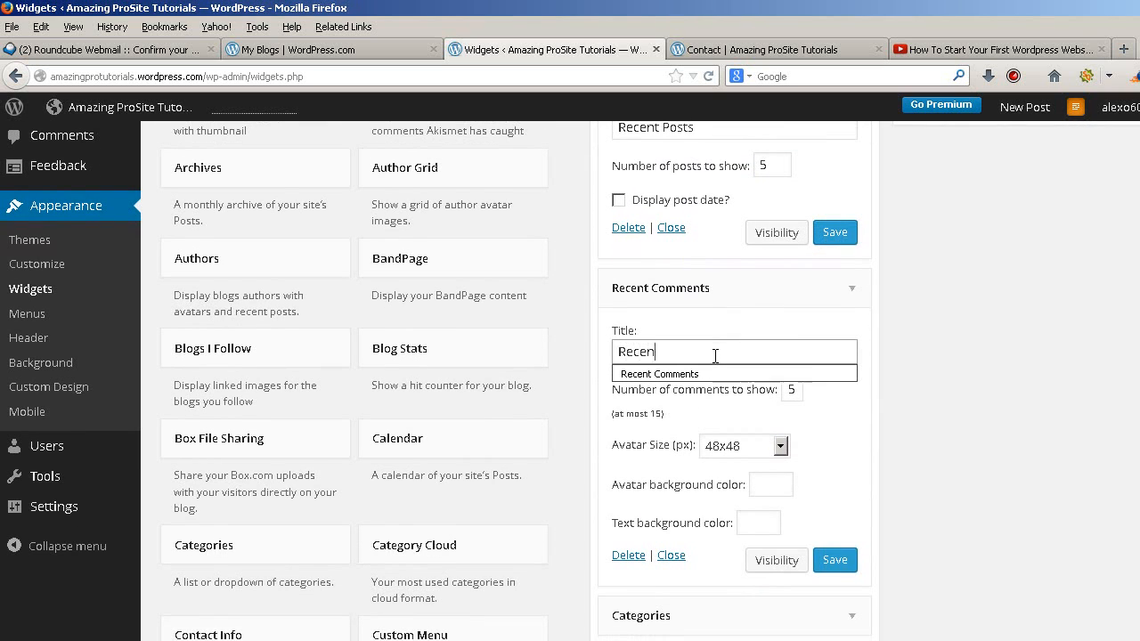
key("BackSpace")
key("BackSpace")
type("C")
left_click(837, 561)
Set the Categories widget's title to "Categories" and save the widget
scroll(881, 389, "down", 2)
scroll(881, 388, "down", 2)
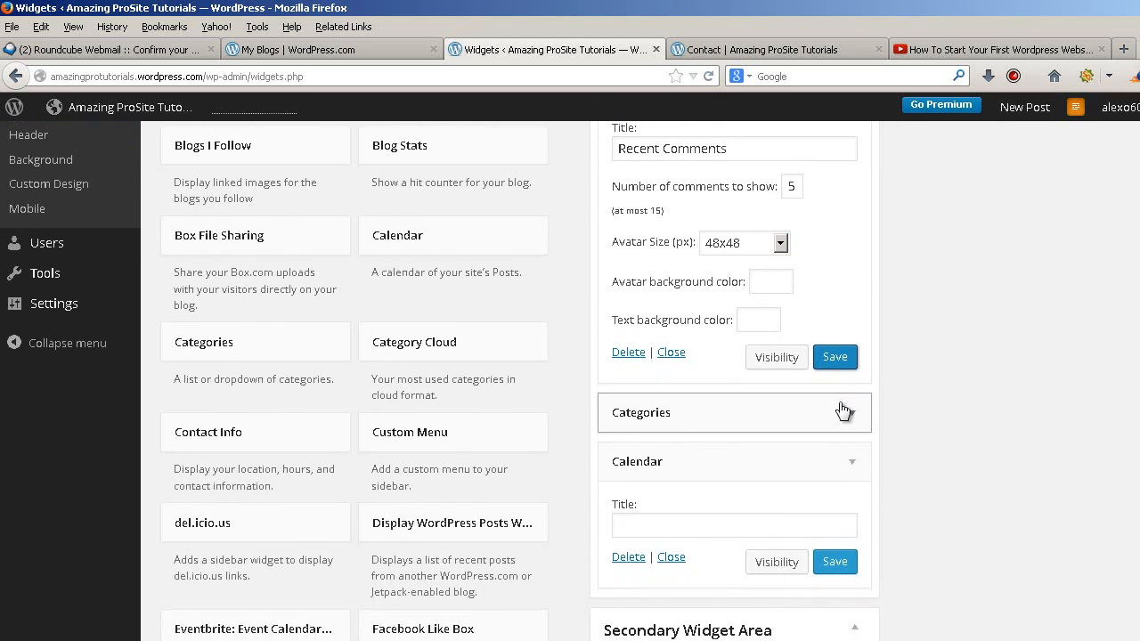
left_click(843, 410)
scroll(765, 430, "down", 2)
left_click(715, 369)
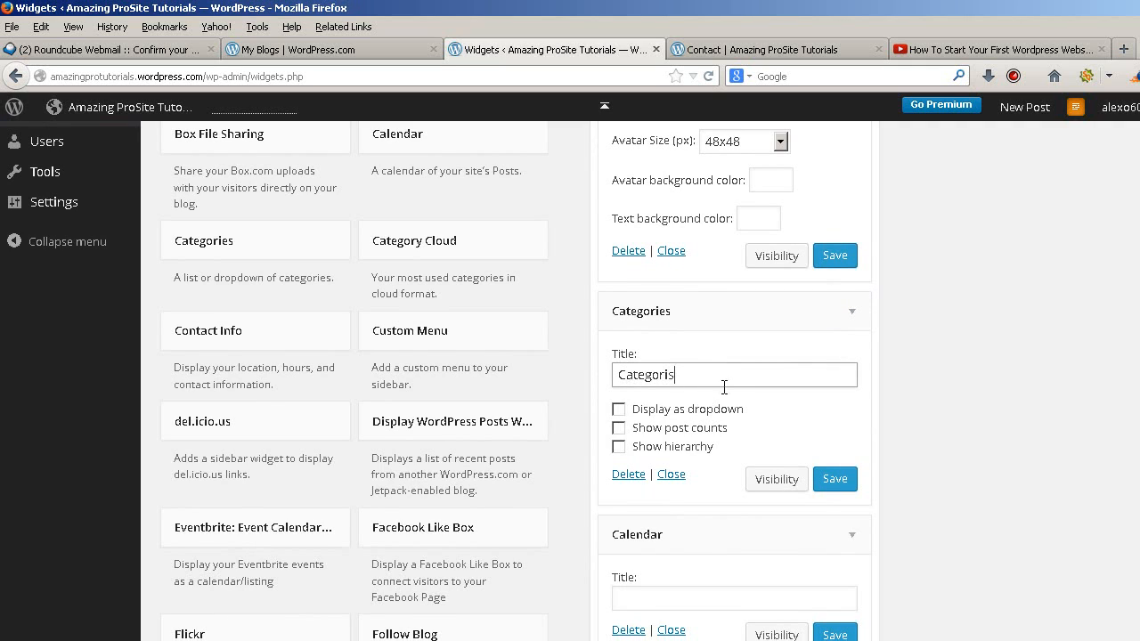
left_click(852, 490)
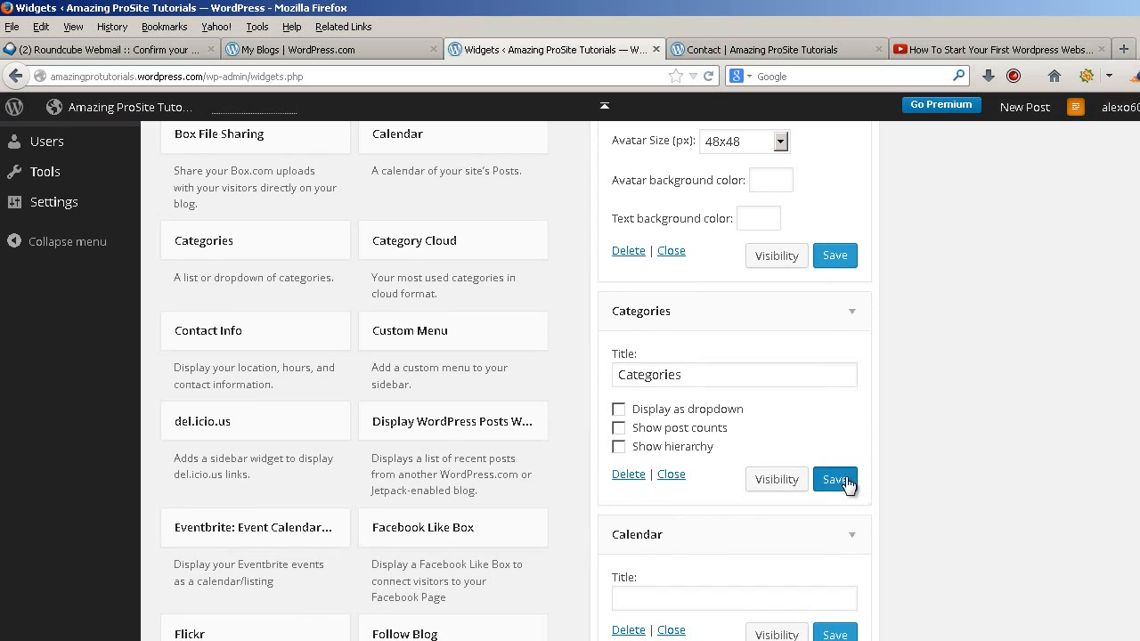
Give the new Calendar widget the title "Calendar" and save it
left_click(731, 597)
type("Cal")
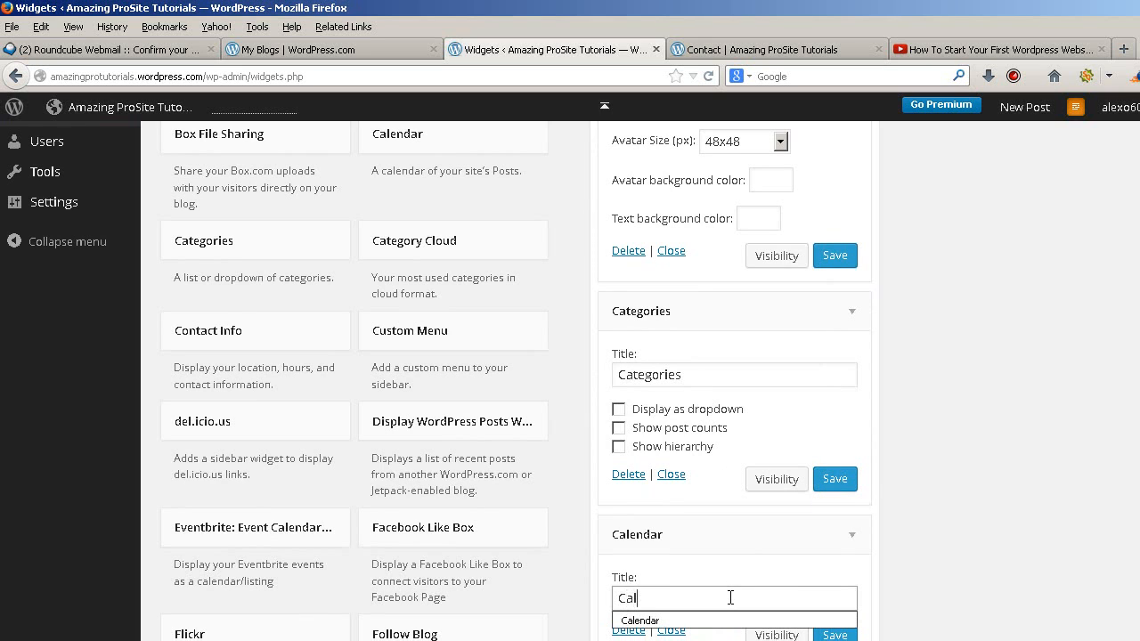
type("endar")
scroll(837, 532, "down", 2)
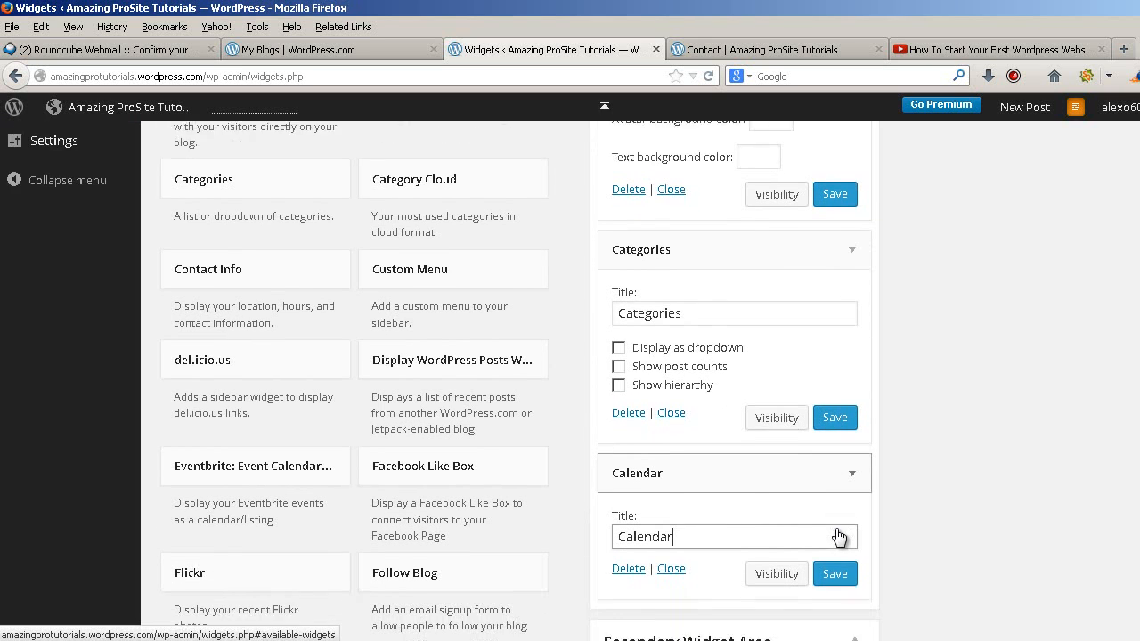
left_click(836, 534)
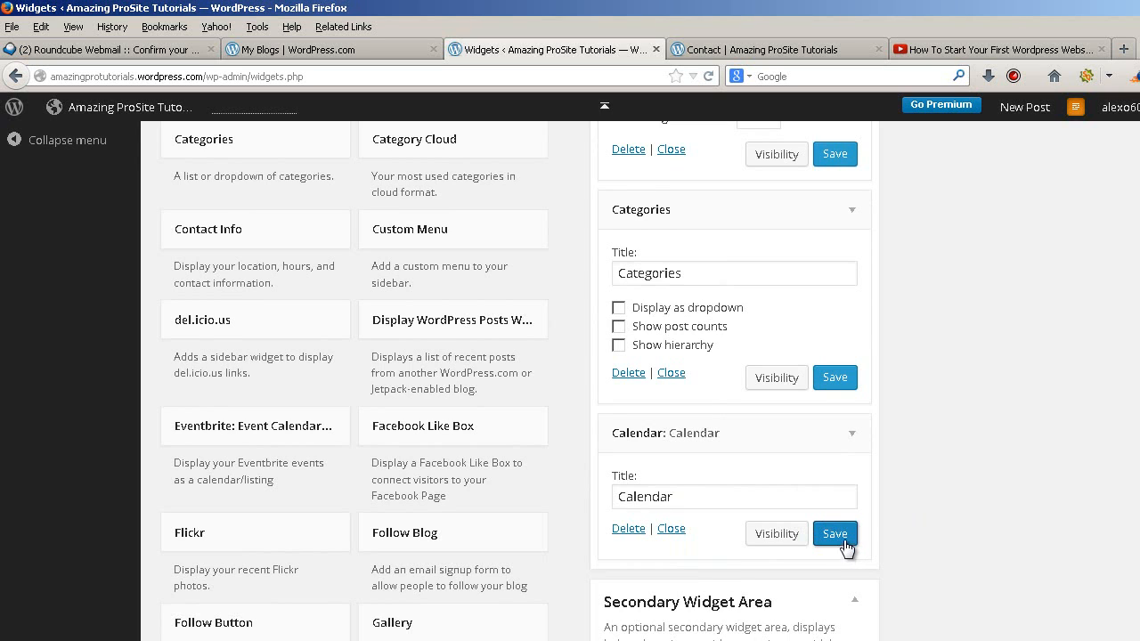
Reload the Contact page preview and examine the updated sidebar widgets
left_click(796, 51)
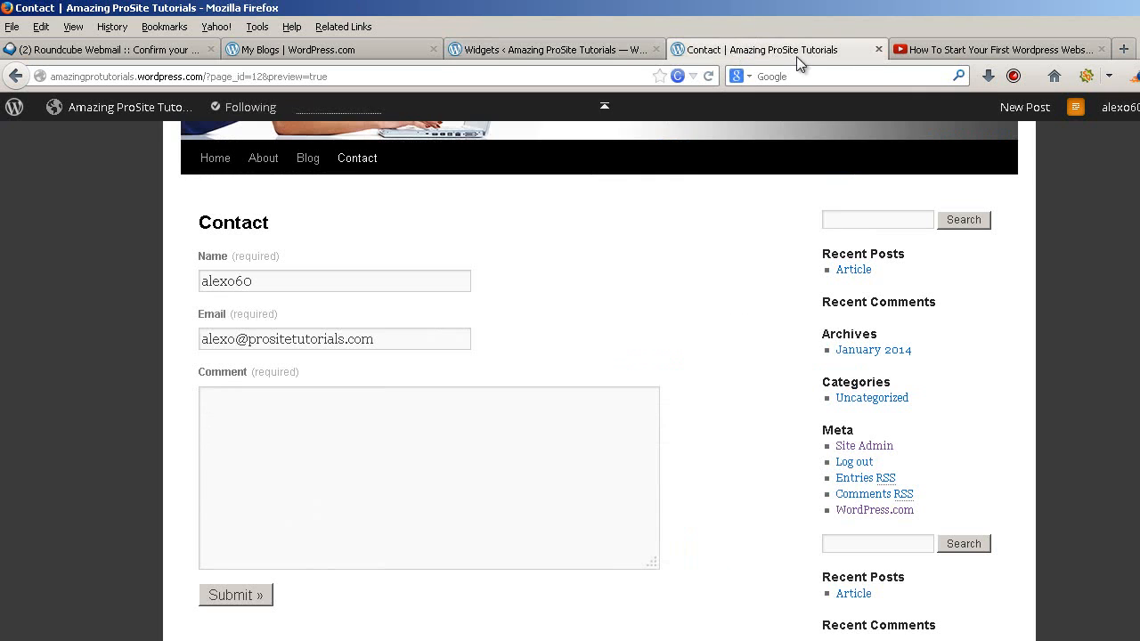
left_click(708, 76)
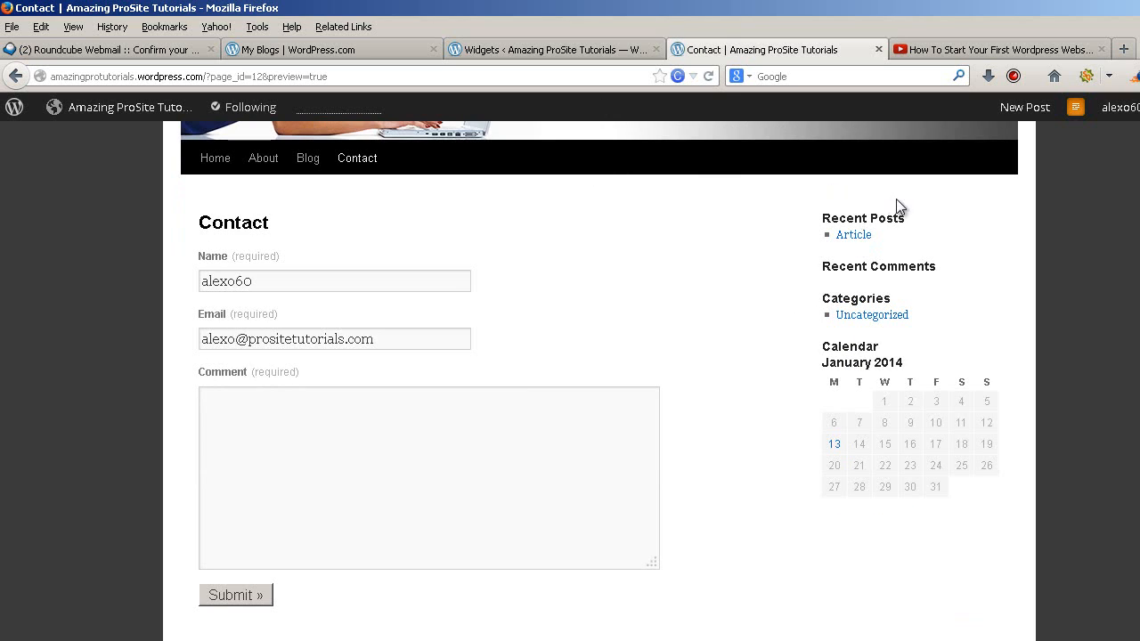
left_click(854, 234)
scroll(935, 362, "down", 2)
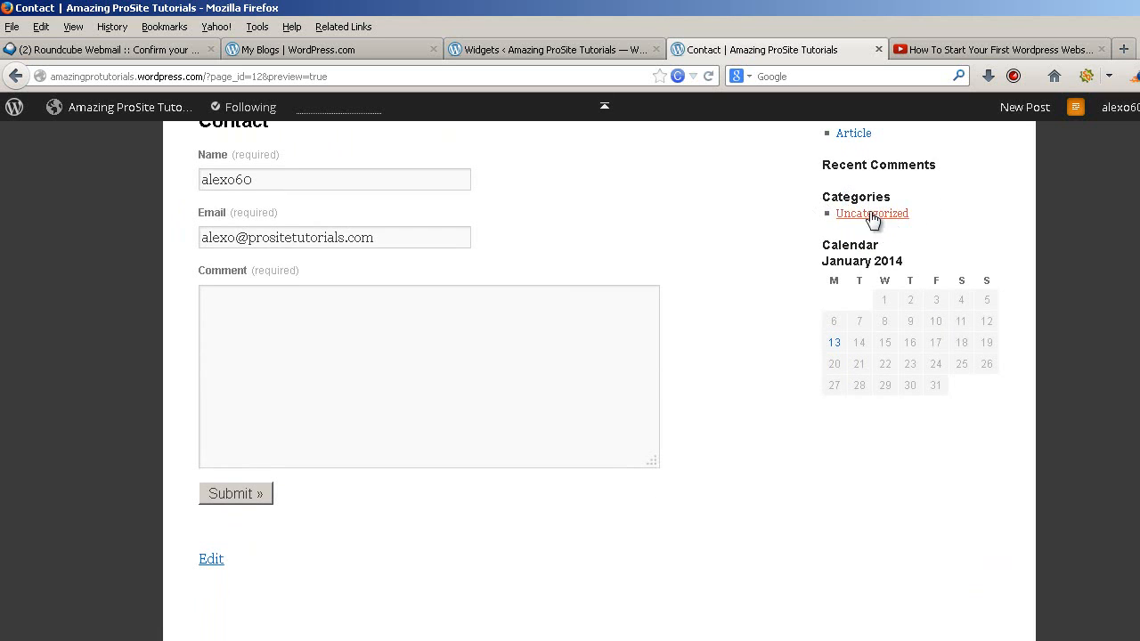
scroll(869, 368, "up", 4)
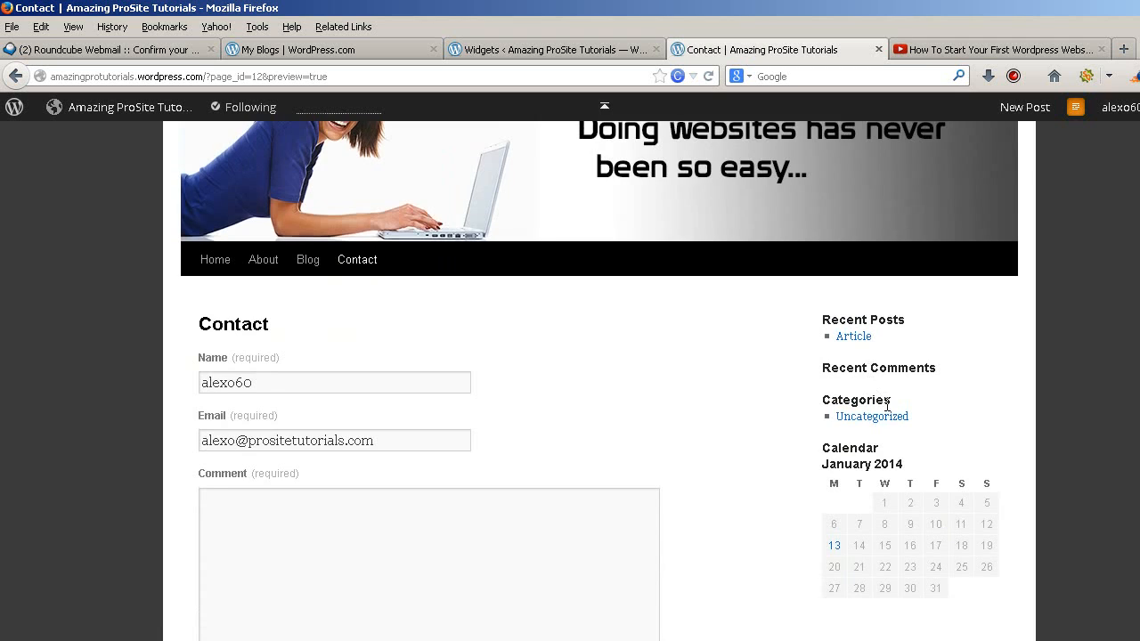
scroll(864, 321, "down", 2)
scroll(882, 236, "down", 2)
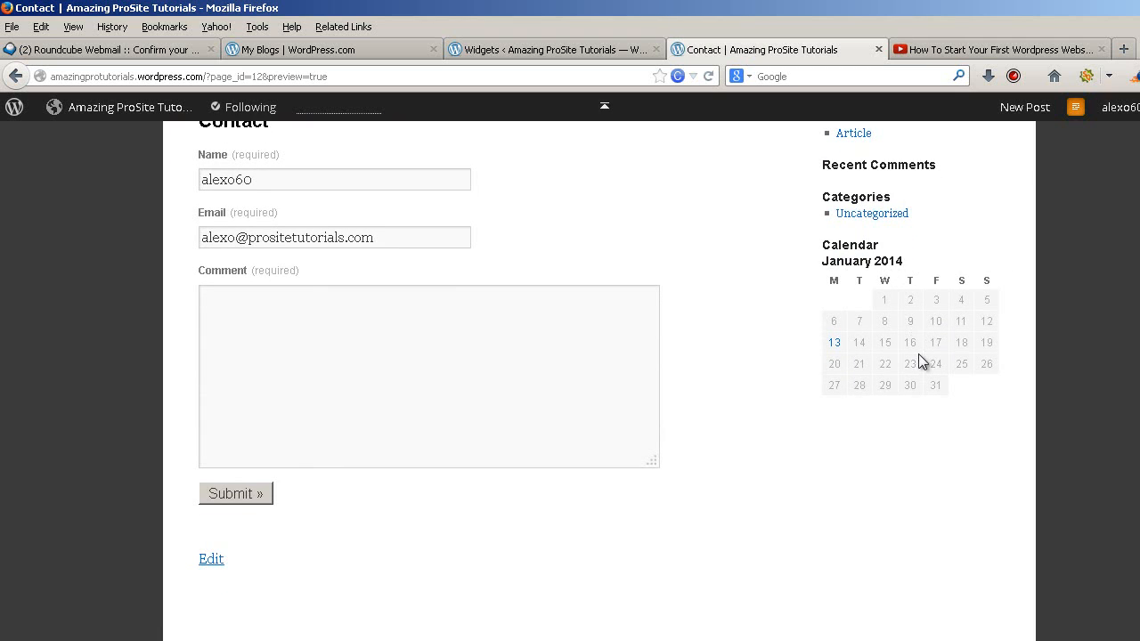
scroll(918, 353, "up", 3)
scroll(960, 346, "down", 3)
scroll(585, 231, "up", 4)
Open the site's Home page and check its content and sidebar widgets
left_click(229, 259)
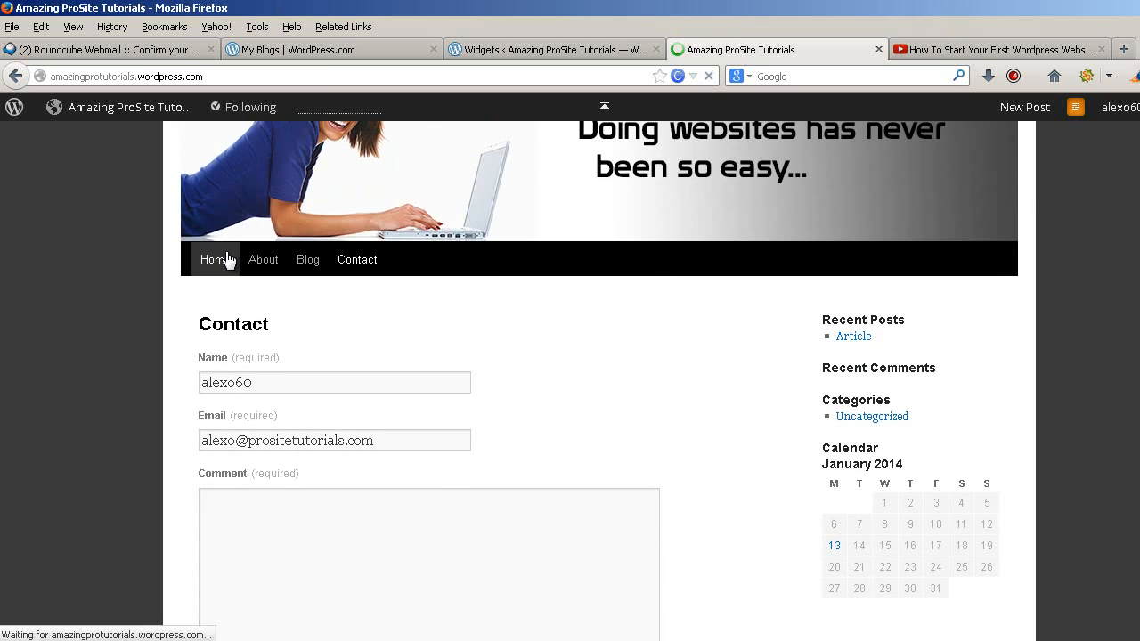
scroll(484, 203, "down", 5)
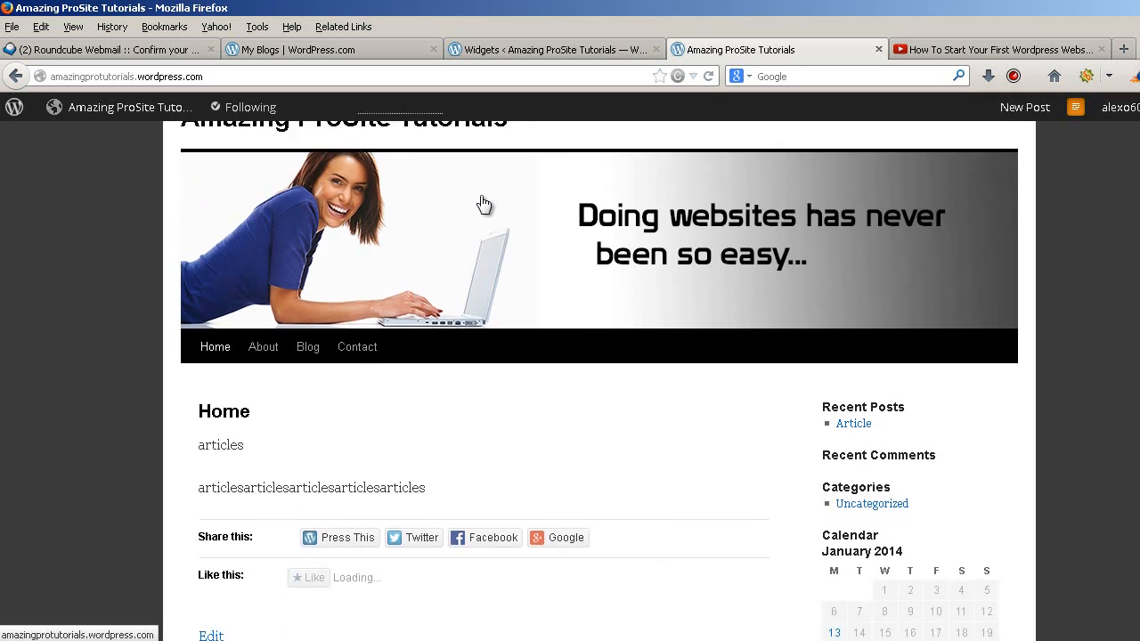
scroll(499, 204, "down", 1)
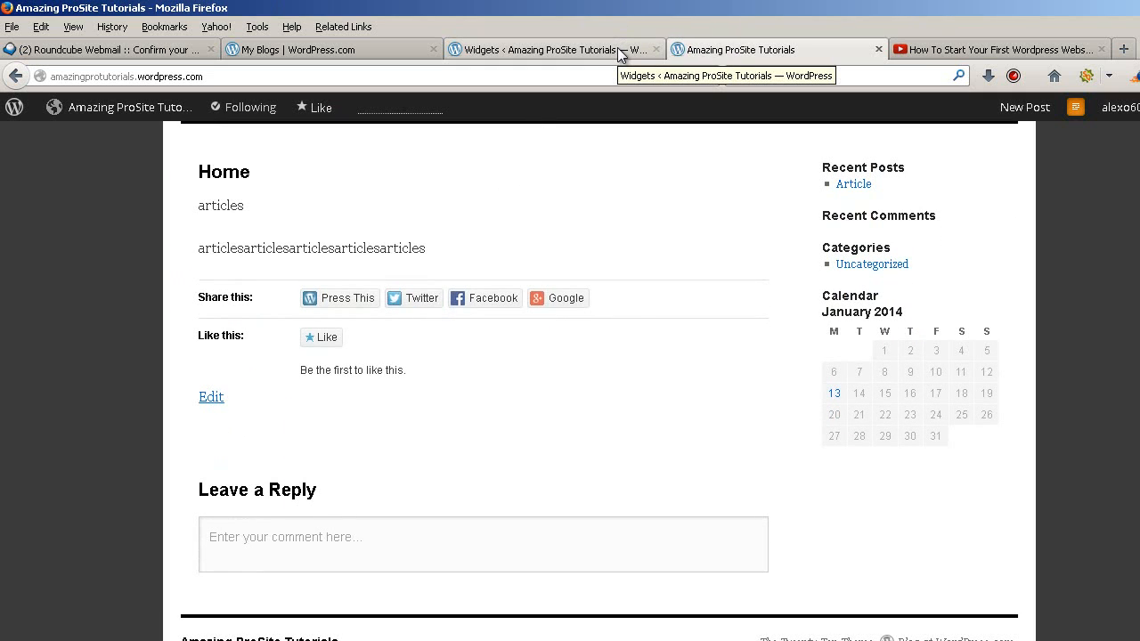
Return to the Widgets administration page and look over the admin menu, available widgets and Primary Widget Area
scroll(651, 342, "up", 4)
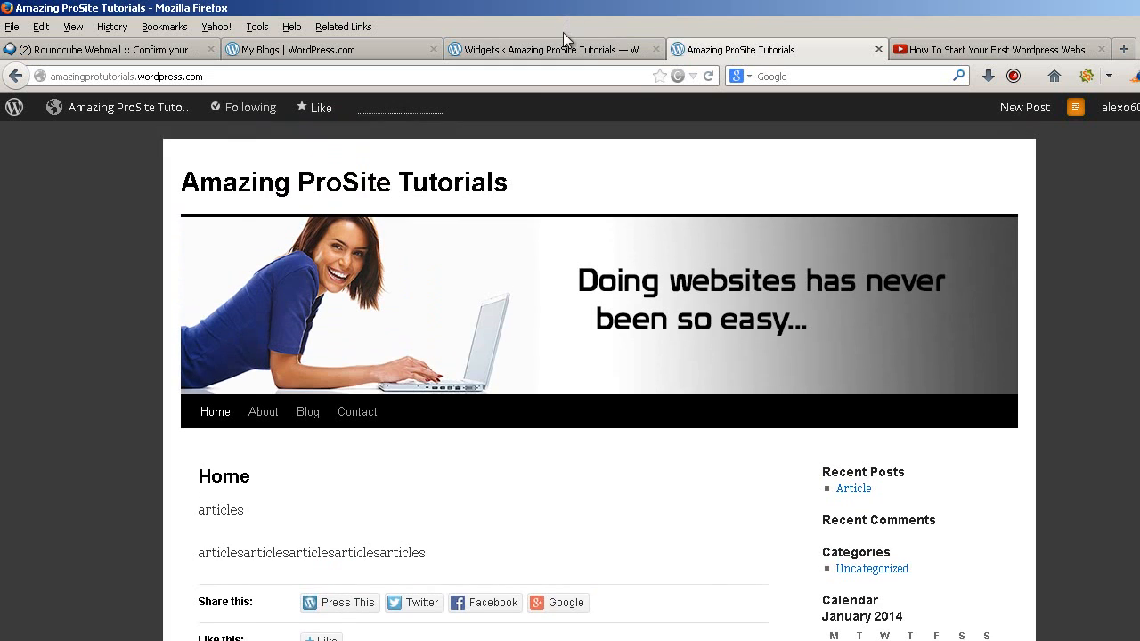
left_click(561, 49)
scroll(529, 239, "up", 6)
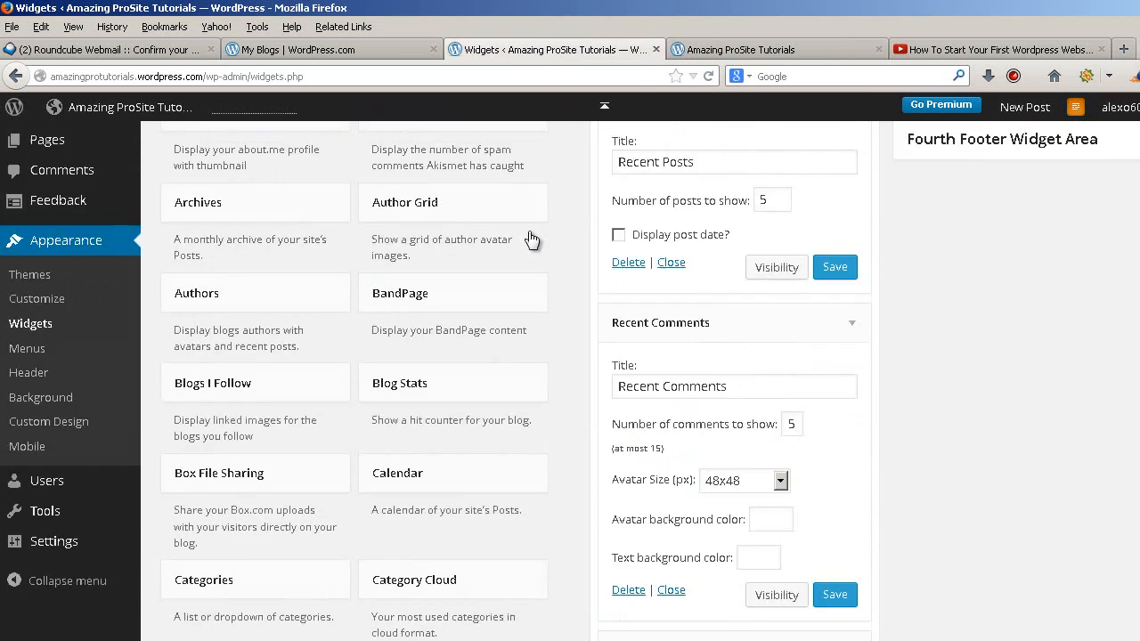
mouse_move(123, 220)
scroll(837, 178, "down", 3)
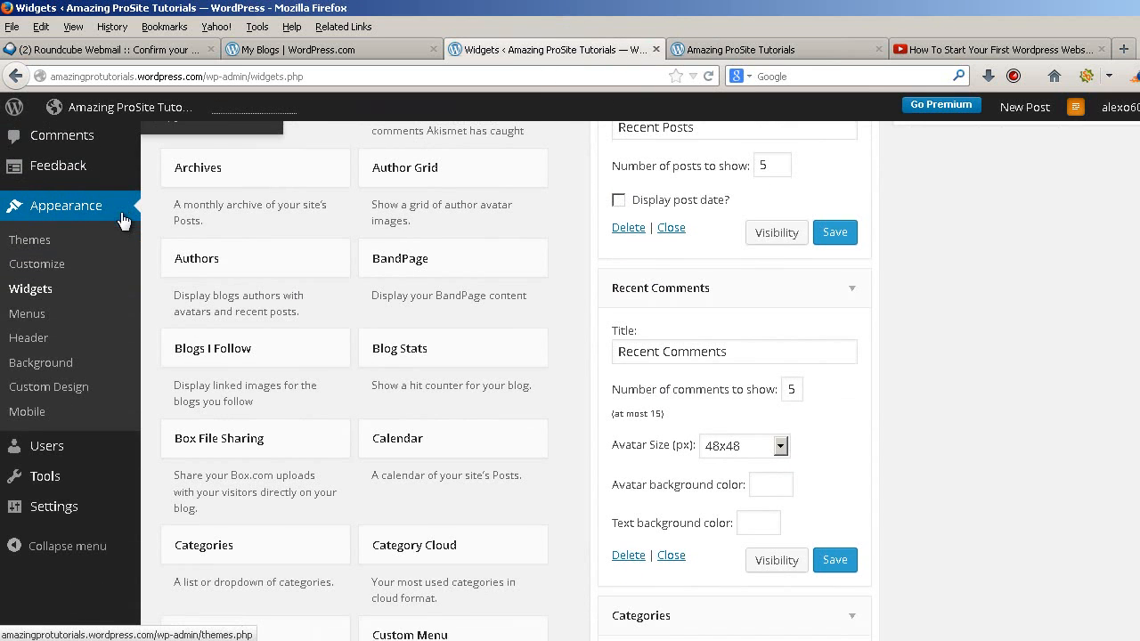
scroll(857, 263, "up", 3)
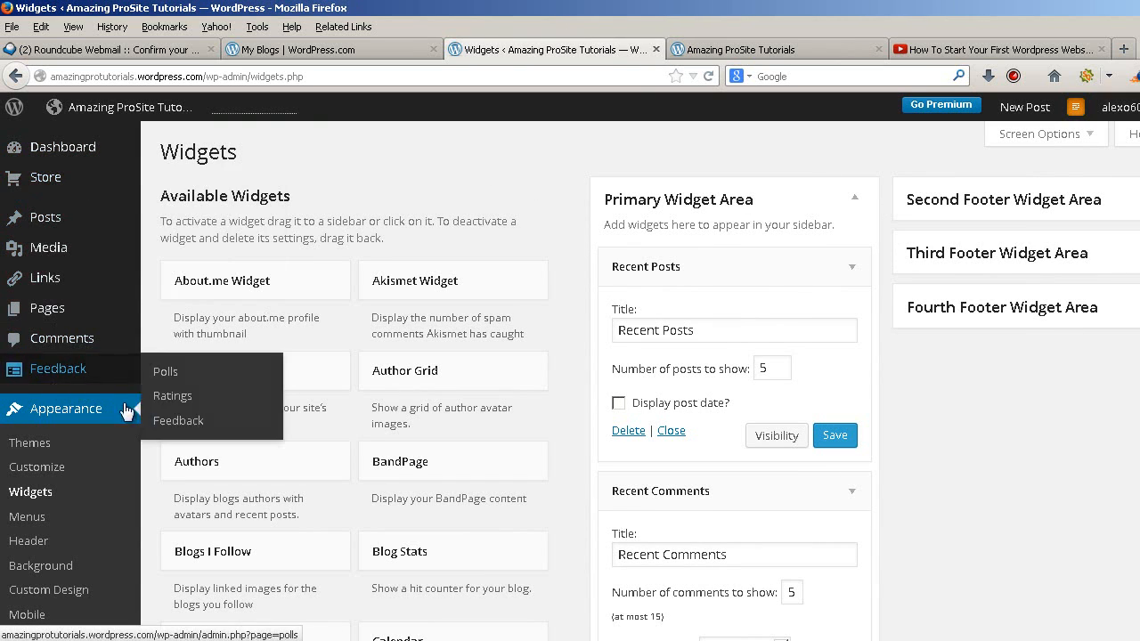
scroll(300, 275, "down", 2)
scroll(138, 252, "down", 4)
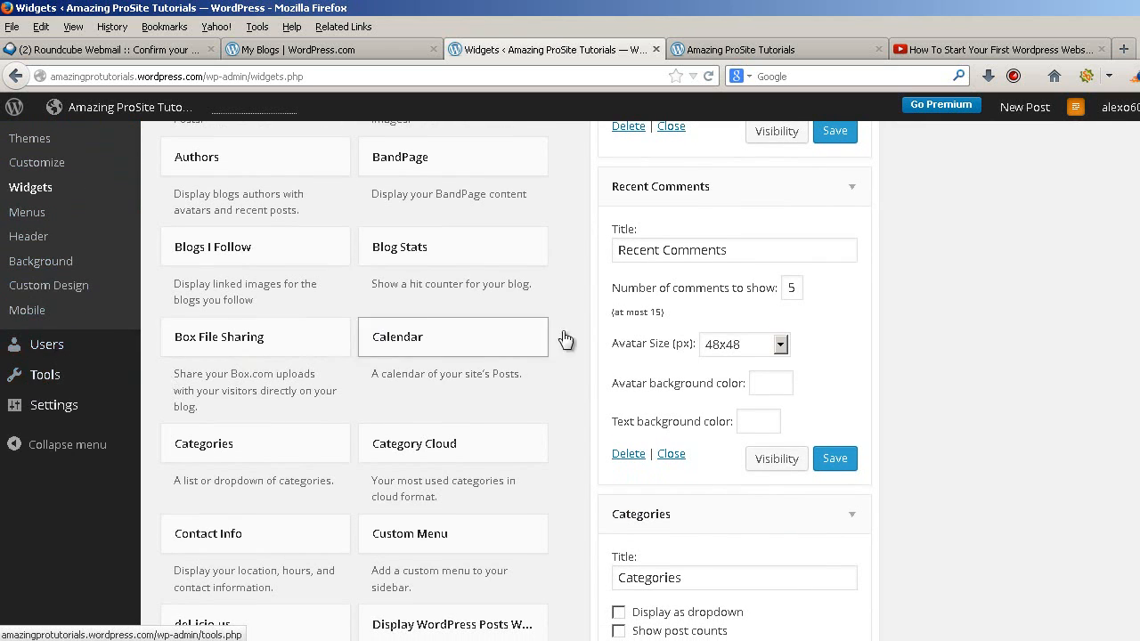
scroll(552, 323, "up", 6)
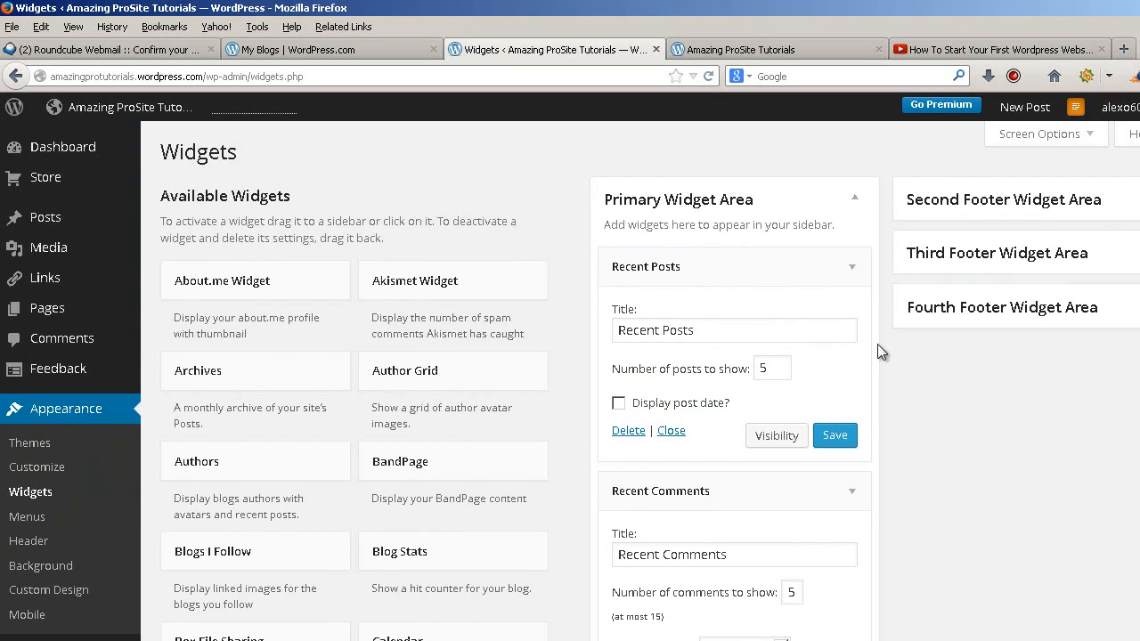
Sign out of the WordPress.com account
scroll(894, 316, "down", 2)
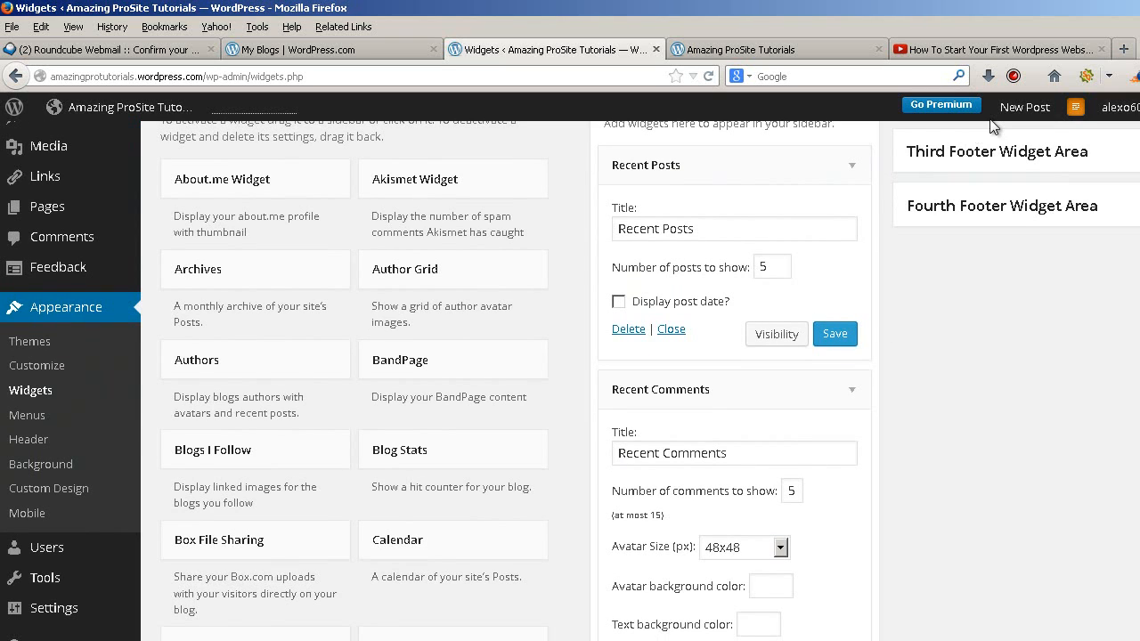
mouse_move(1129, 102)
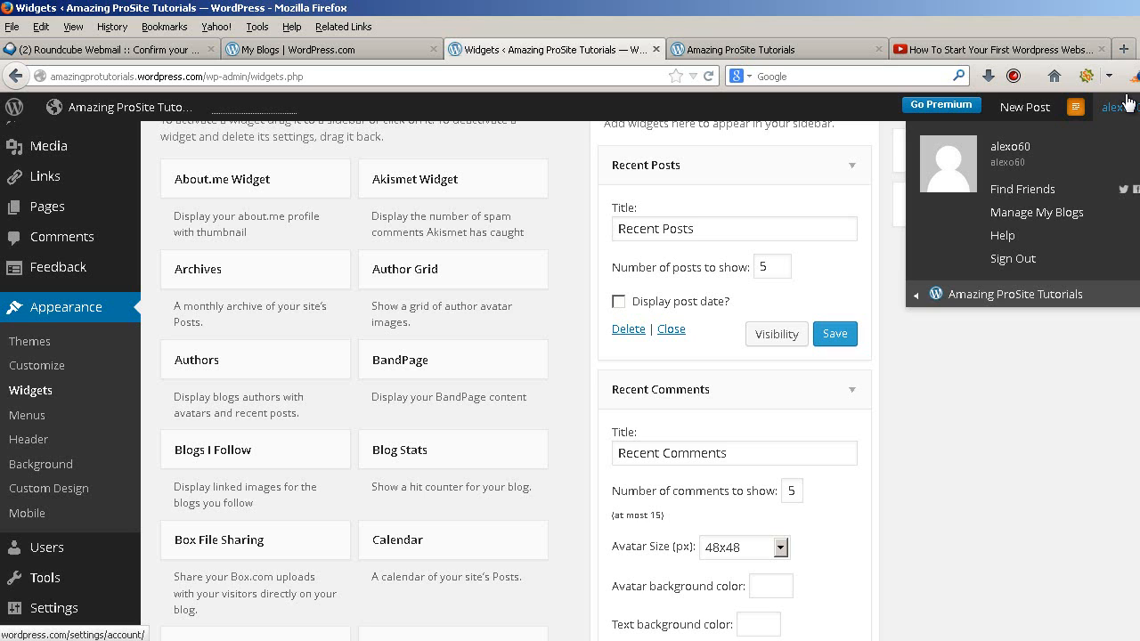
left_click(1003, 259)
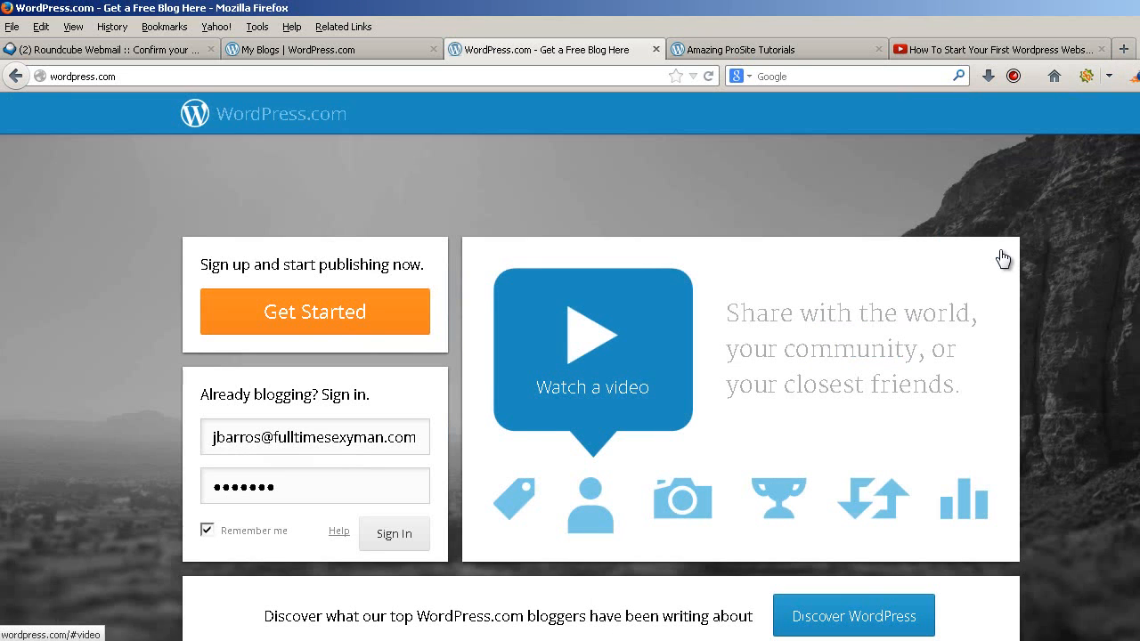
On the open site page, append /wp-admin to the address amazingprotutorials.wordpress.com and load the login page
left_click(786, 44)
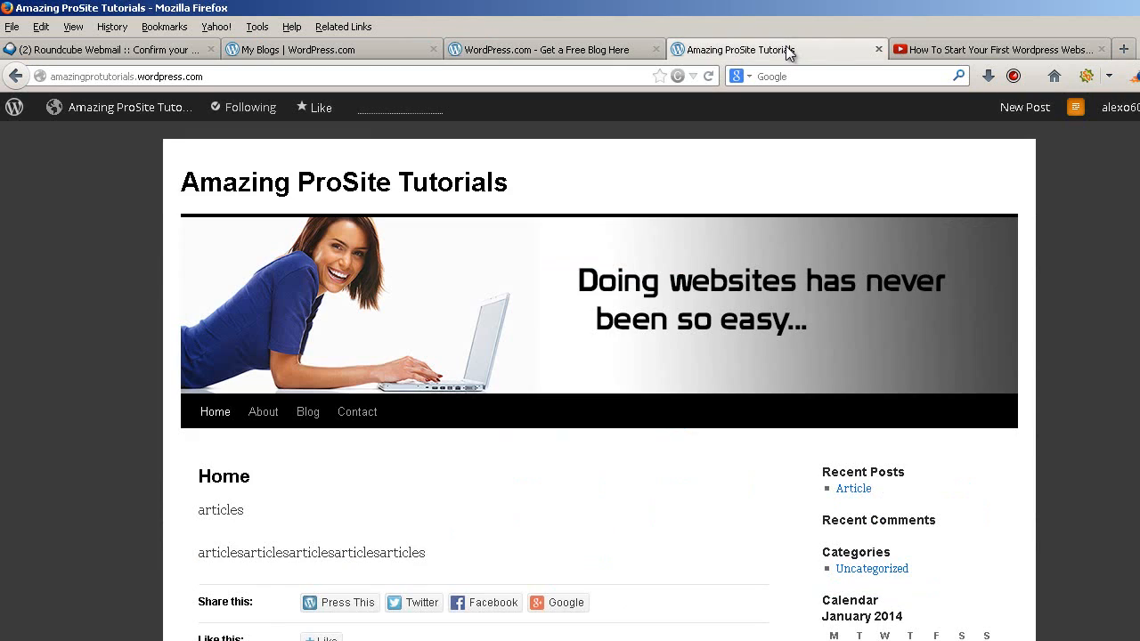
left_click(240, 75)
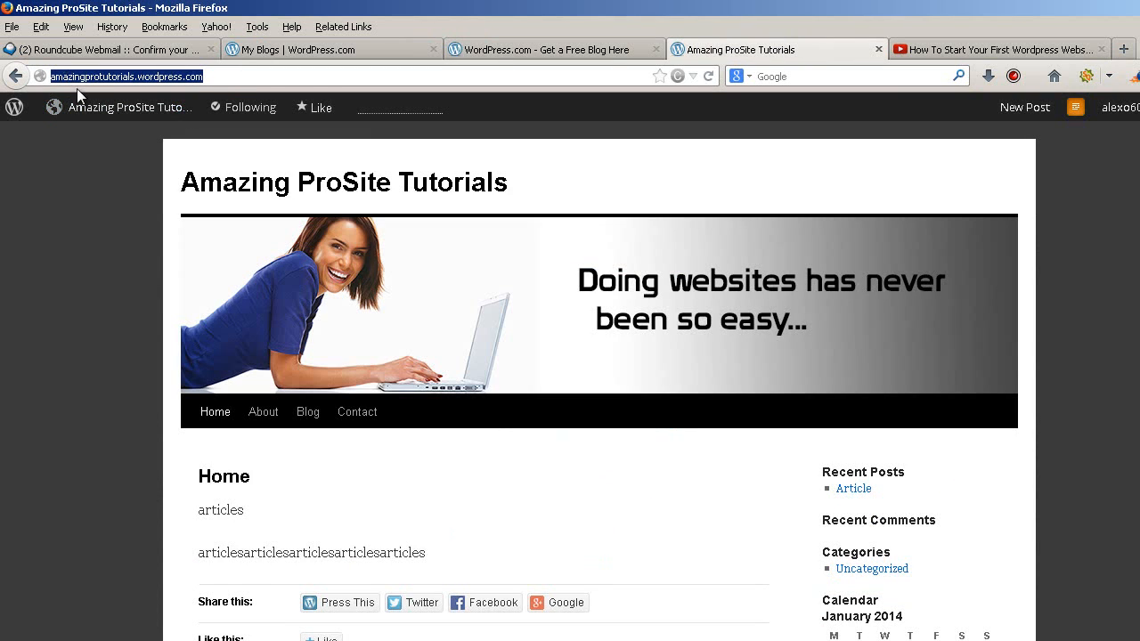
left_click(211, 77)
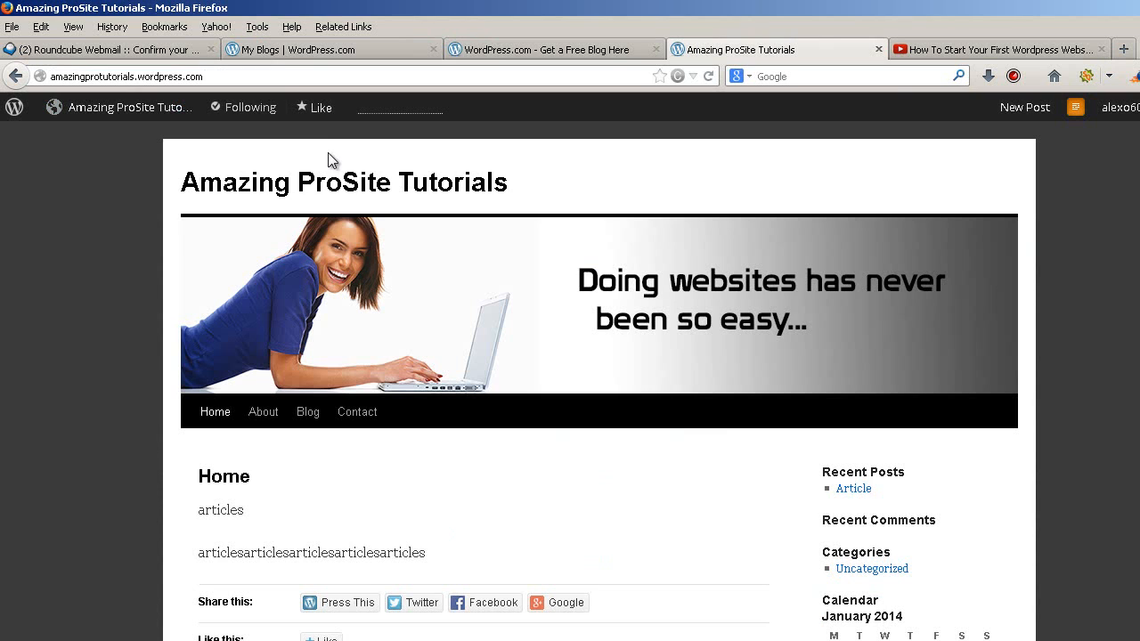
type("/wp")
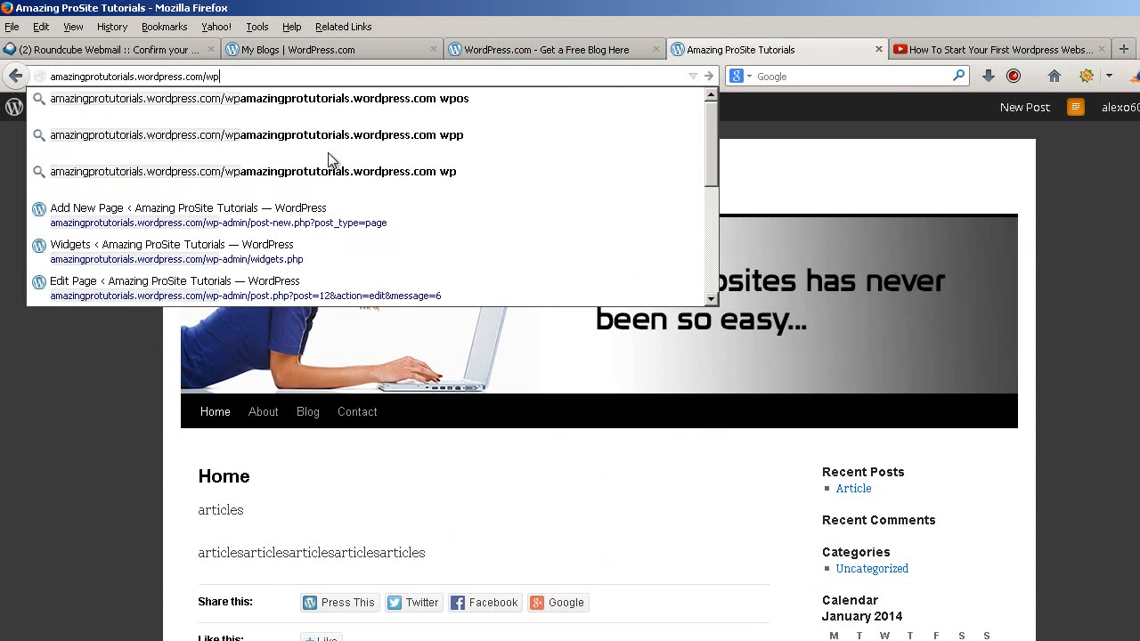
type("-admin")
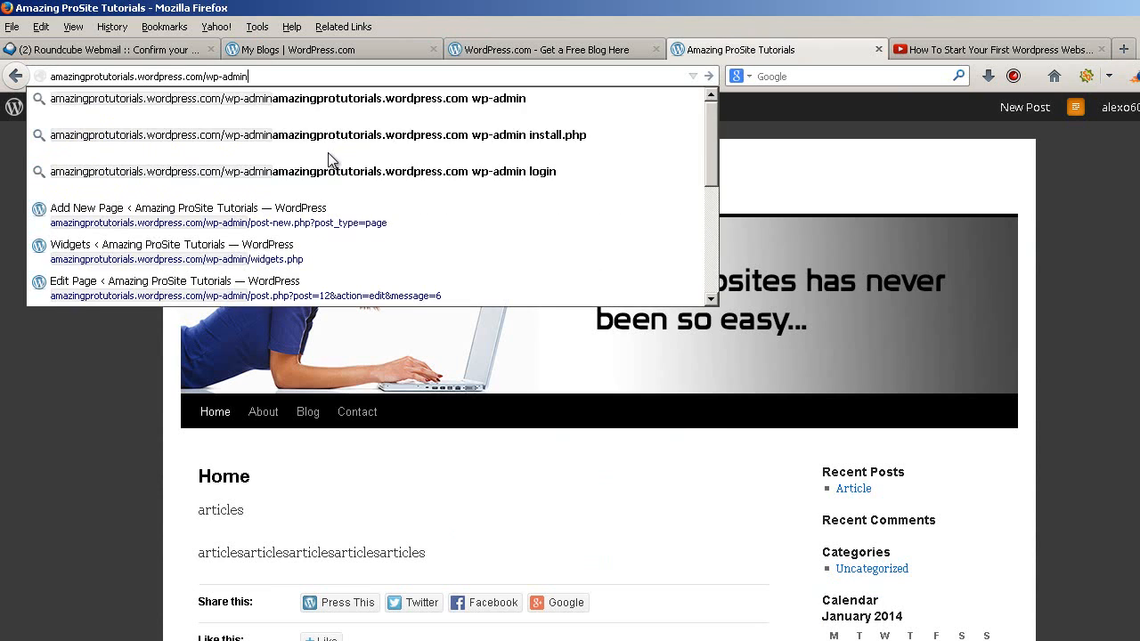
double_click(227, 76)
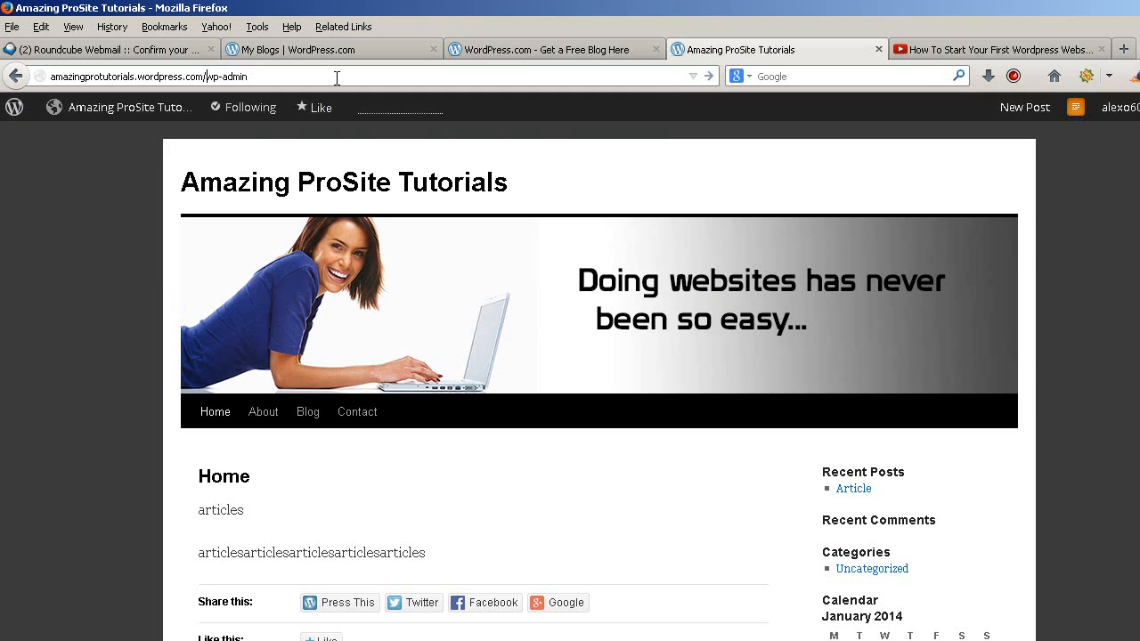
key("Return")
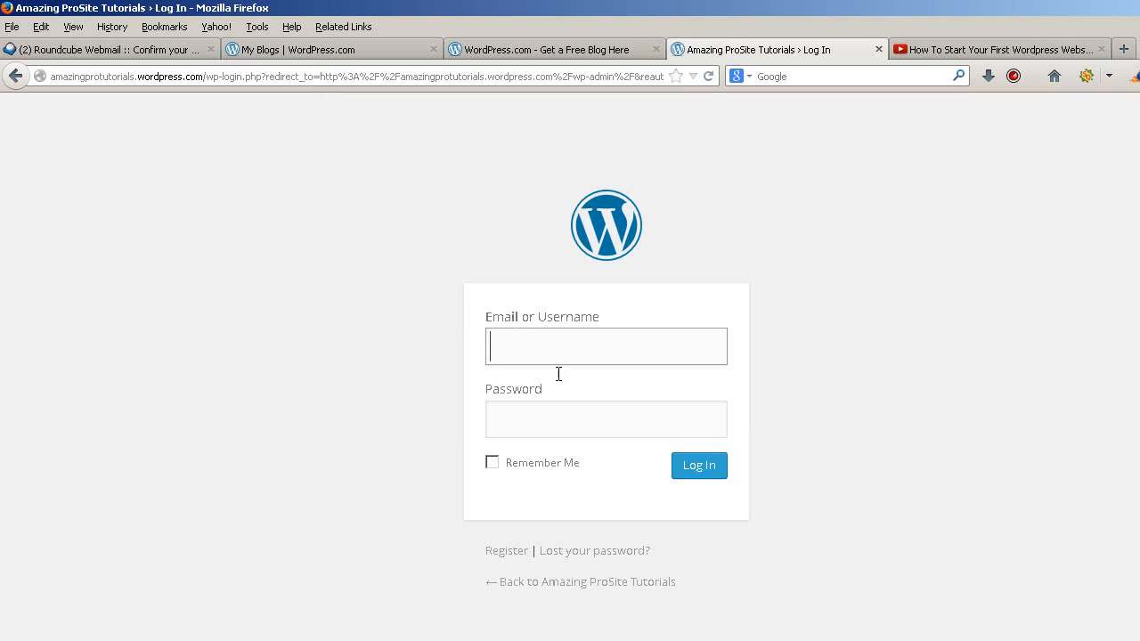
Enter the account username and password in the login form and log in to the site's dashboard
left_click(663, 329)
type("alexo60")
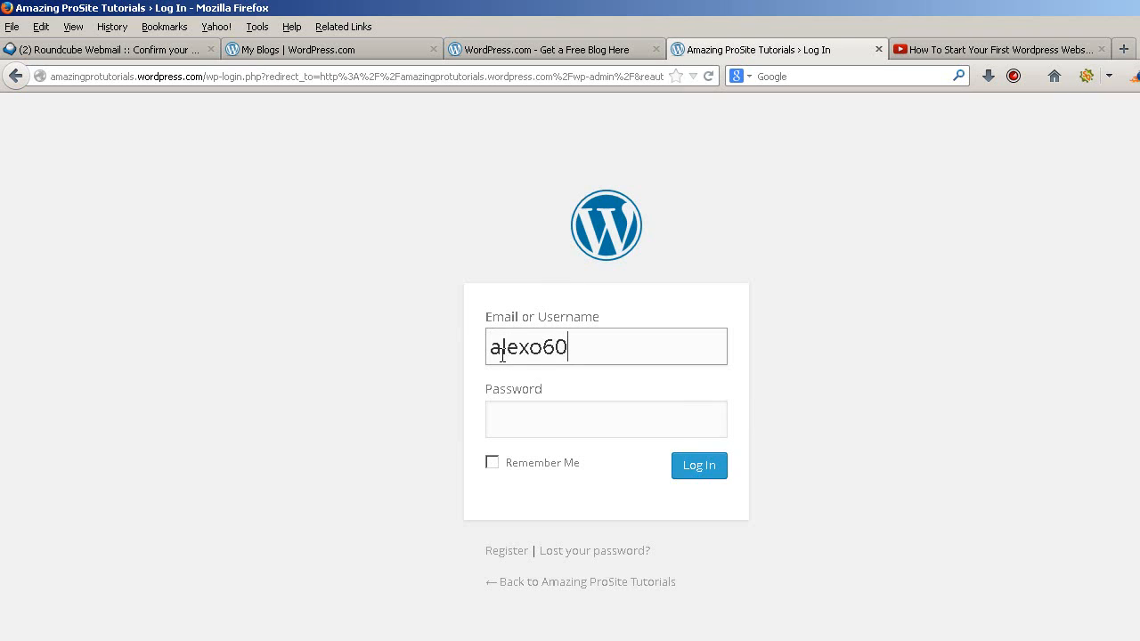
left_click(541, 431)
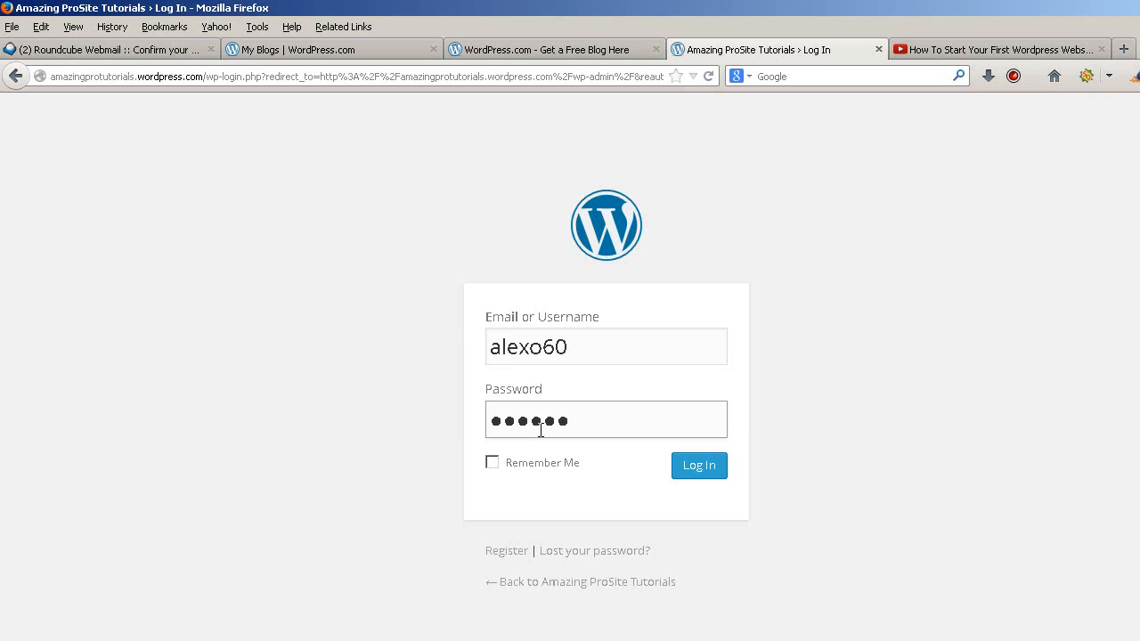
left_click(687, 473)
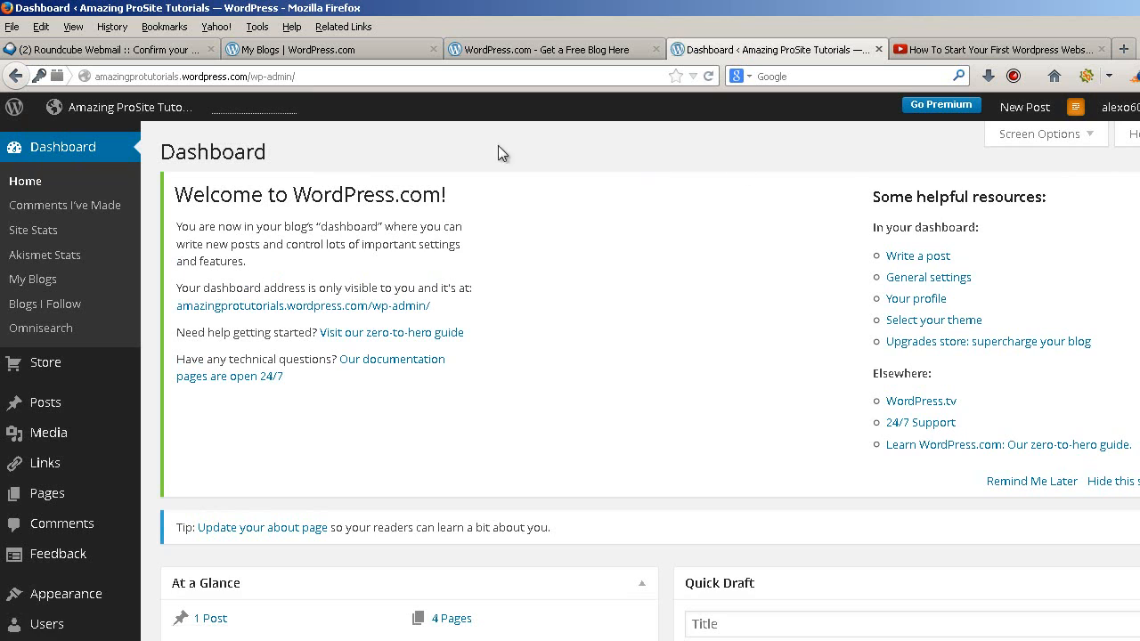
Examine the Dashboard, including the welcome section, At a Glance, Activity, Quick Draft and Stats boxes
scroll(489, 298, "down", 8)
scroll(495, 300, "up", 8)
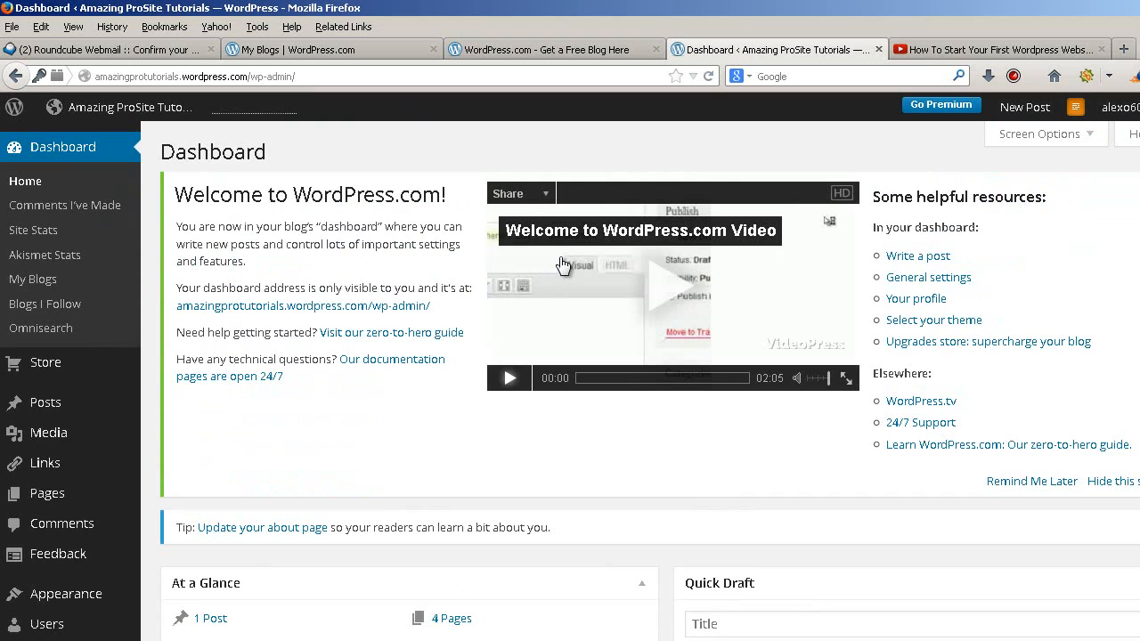
scroll(212, 227, "down", 6)
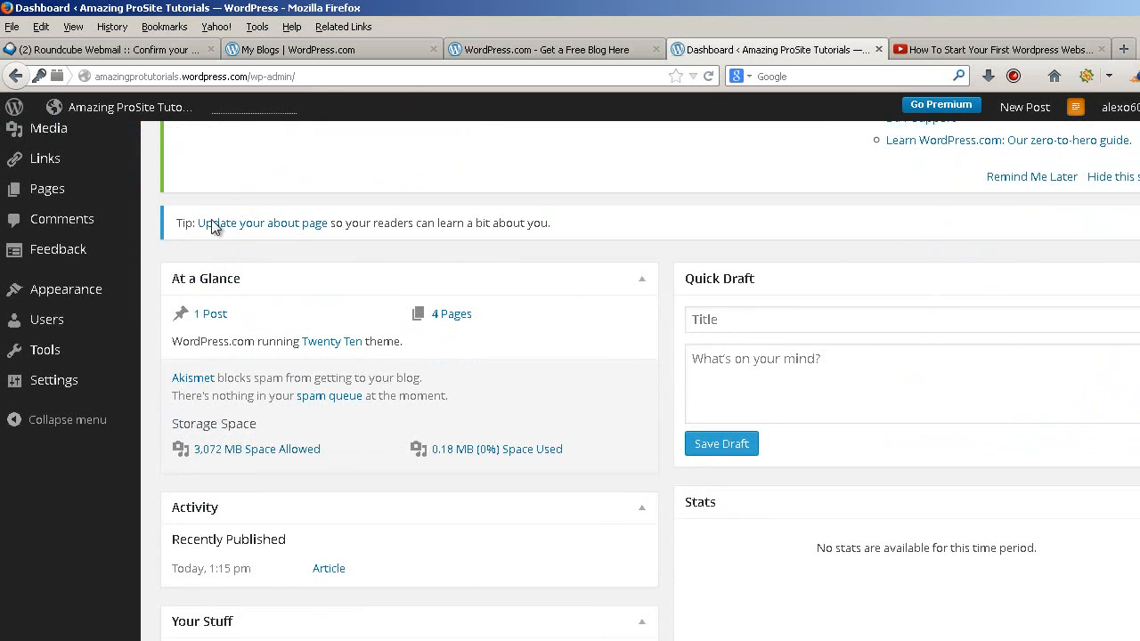
scroll(311, 241, "down", 4)
scroll(478, 396, "up", 2)
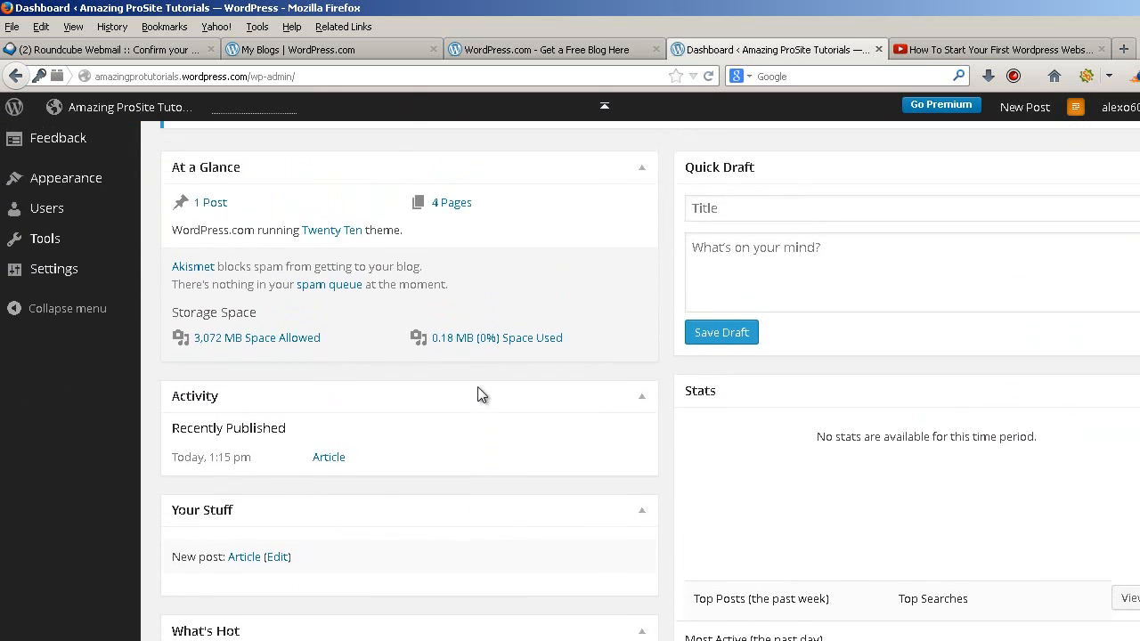
scroll(478, 384, "up", 7)
scroll(411, 354, "down", 1)
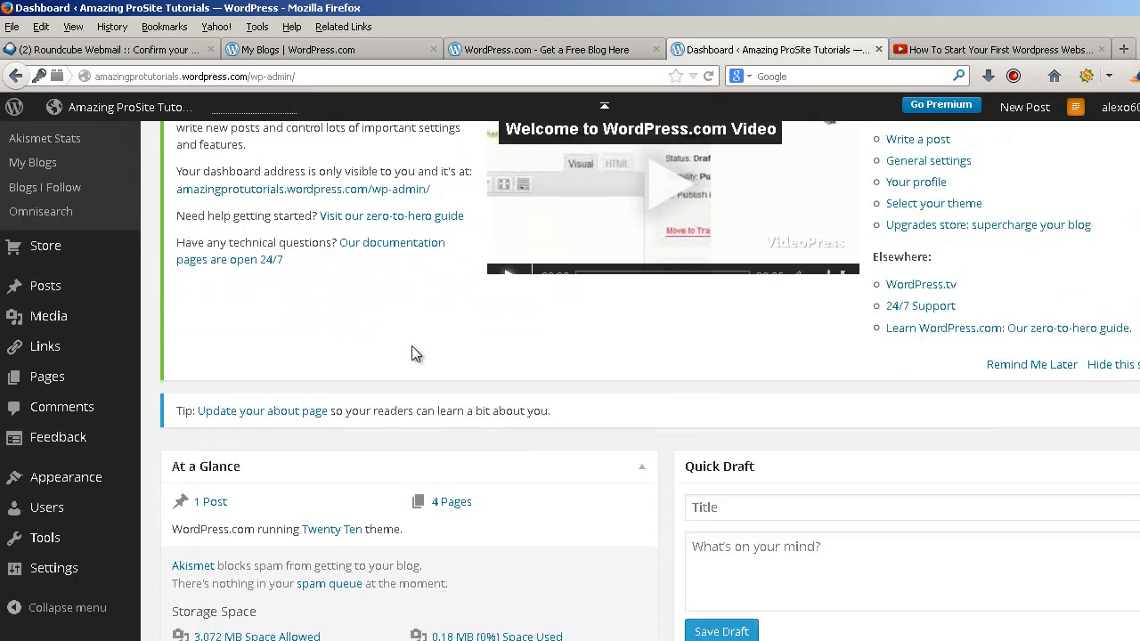
scroll(412, 354, "down", 6)
scroll(413, 347, "up", 2)
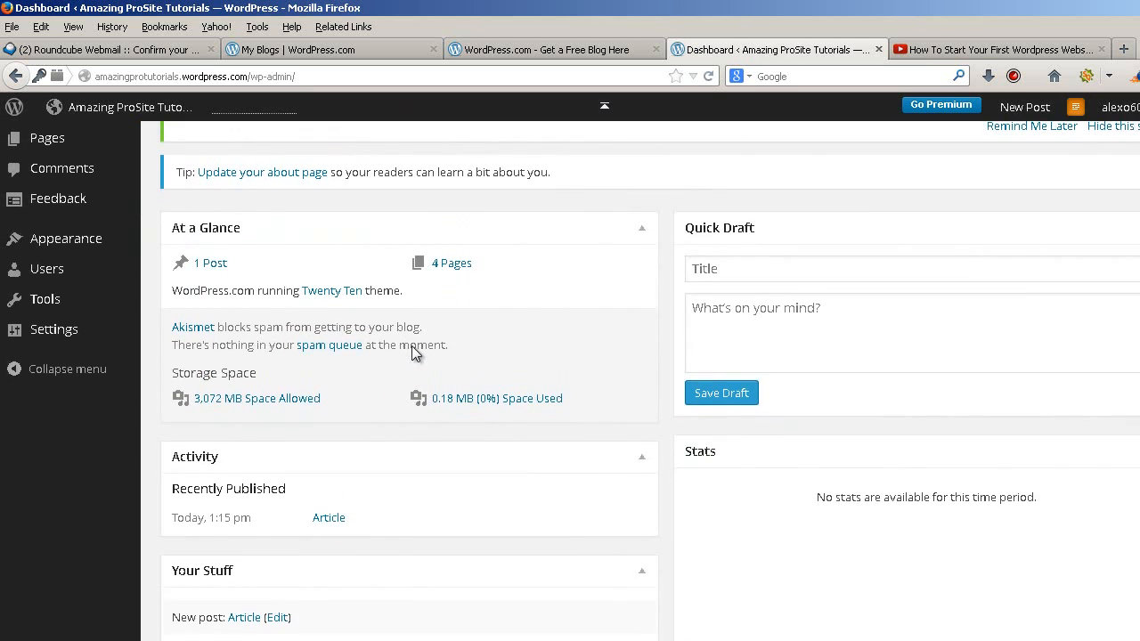
scroll(411, 354, "up", 5)
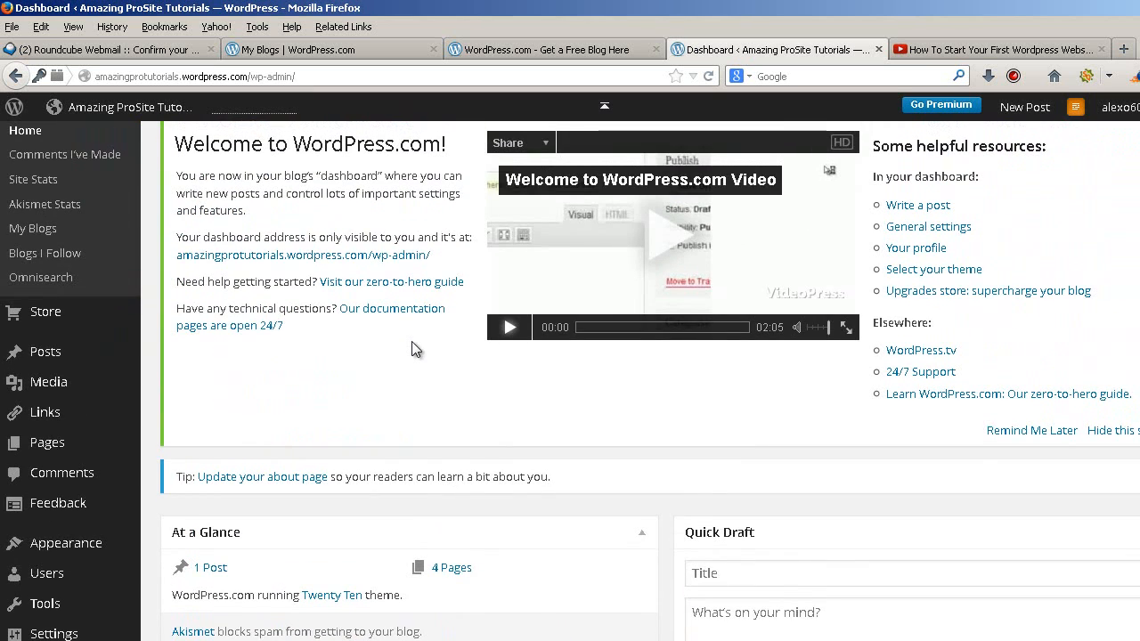